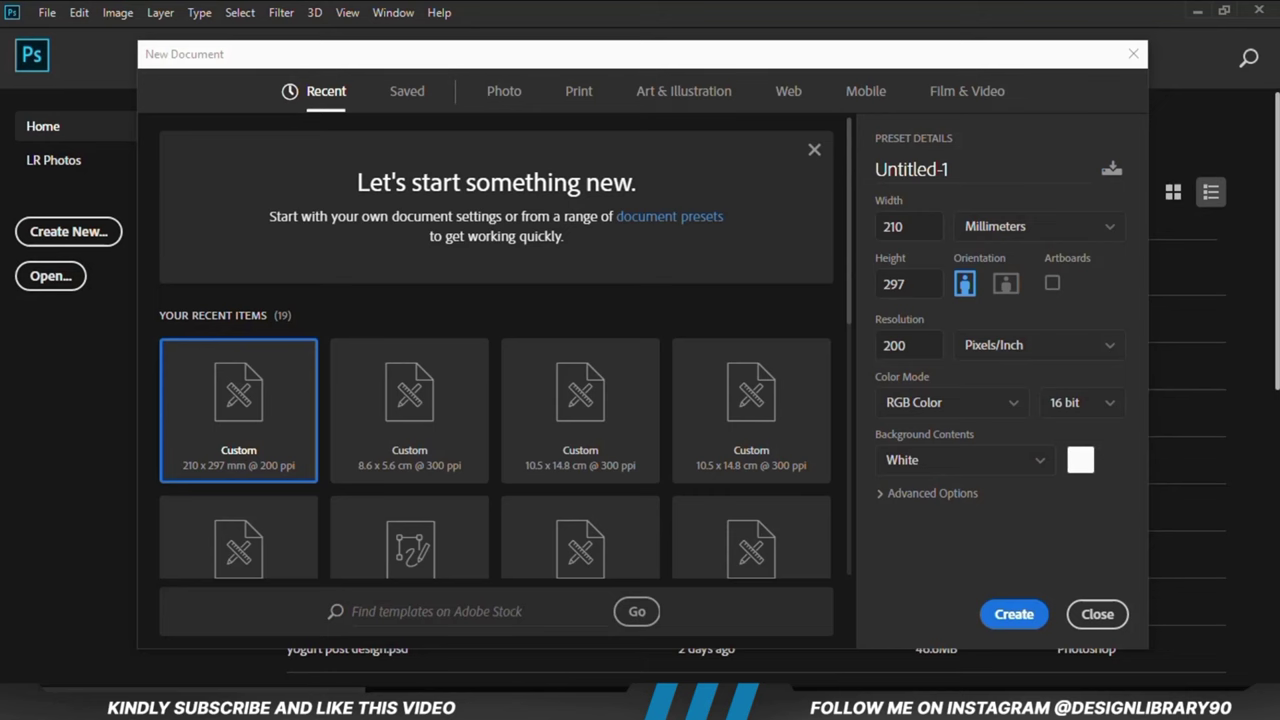
Create a 210 x 297 mm portrait document at 200 pixels/inch in RGB Color with 8 bit depth and a white background.
click(914, 229)
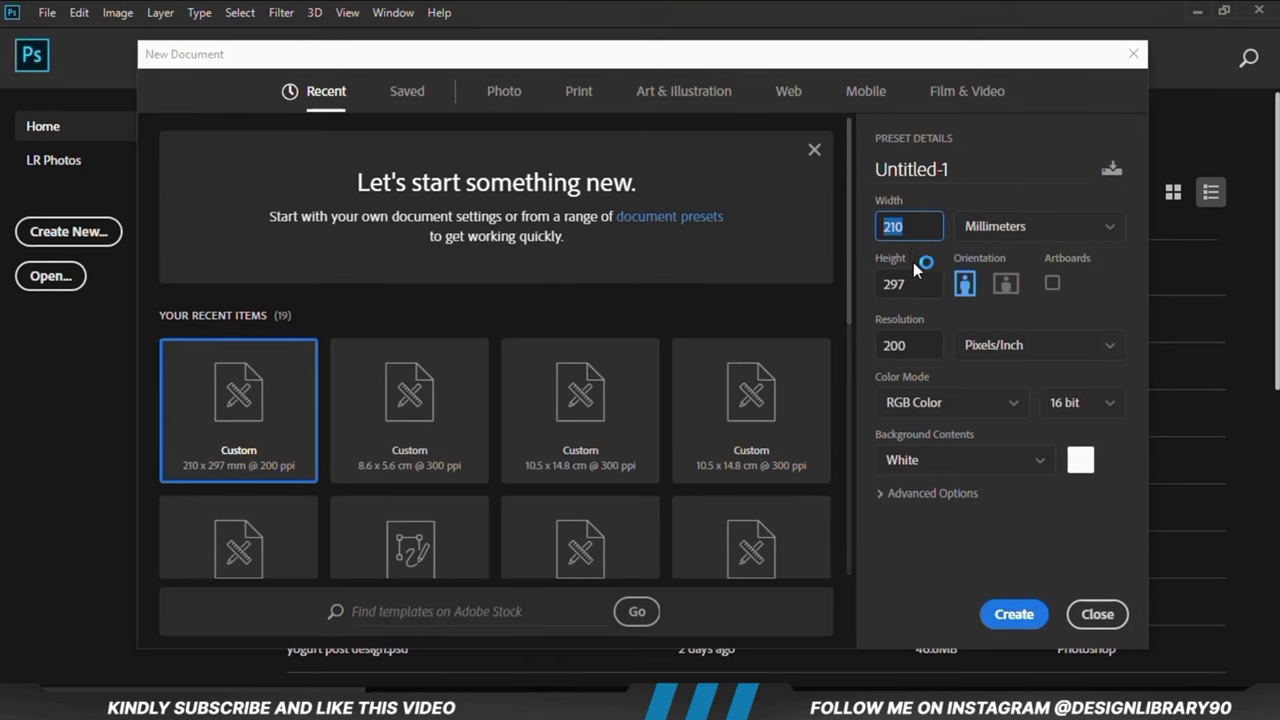
click(916, 281)
click(923, 339)
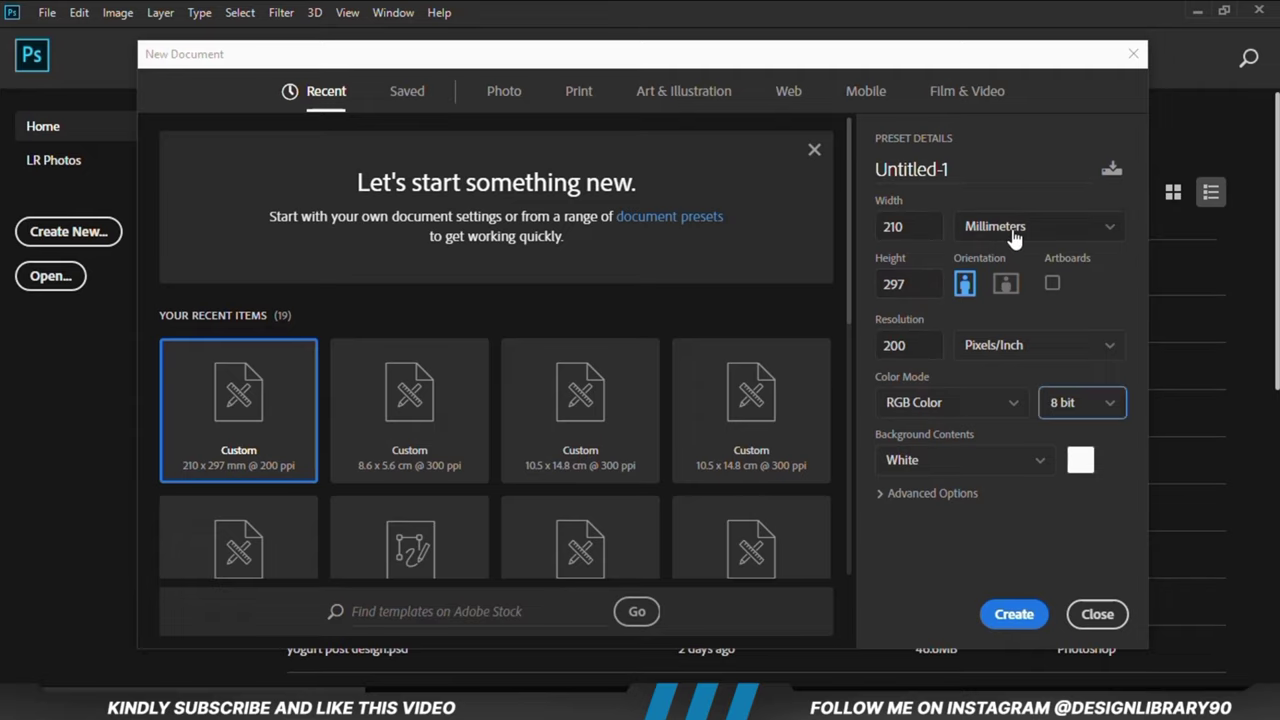
click(1008, 613)
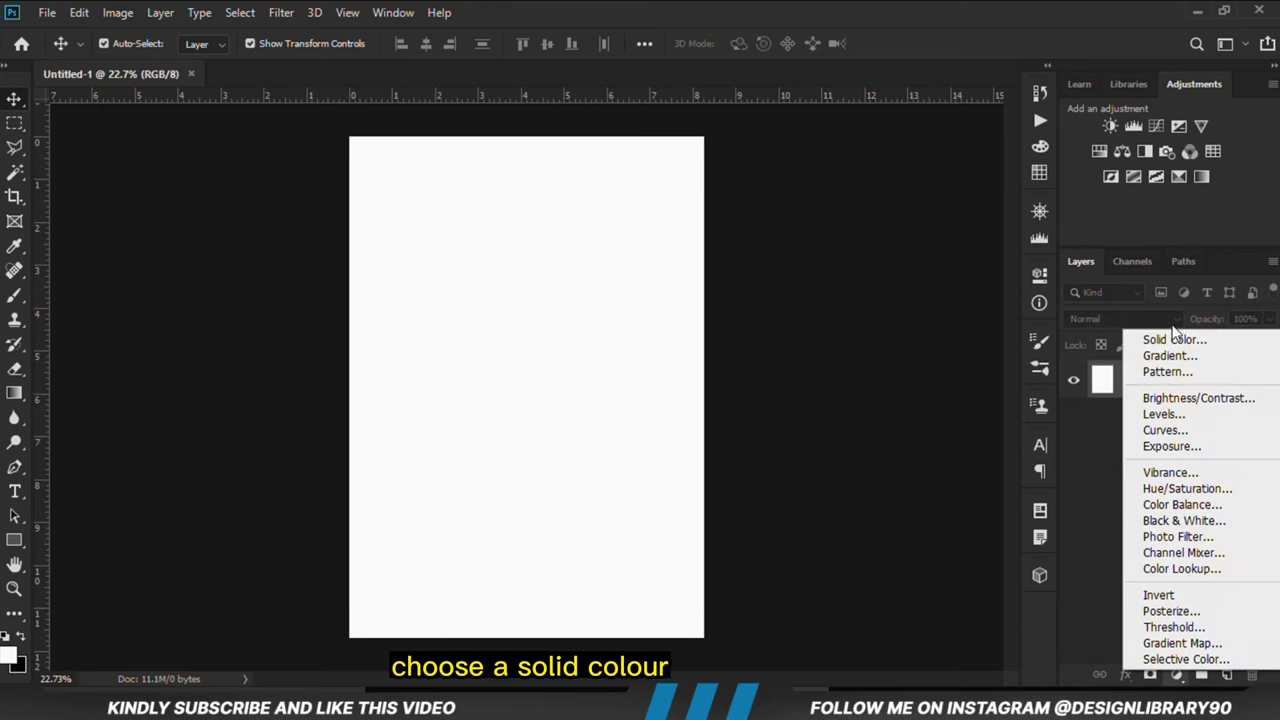
Add a solid color fill layer and copy the hex code 633925 from the Notepad color list.
click(1150, 336)
click(848, 700)
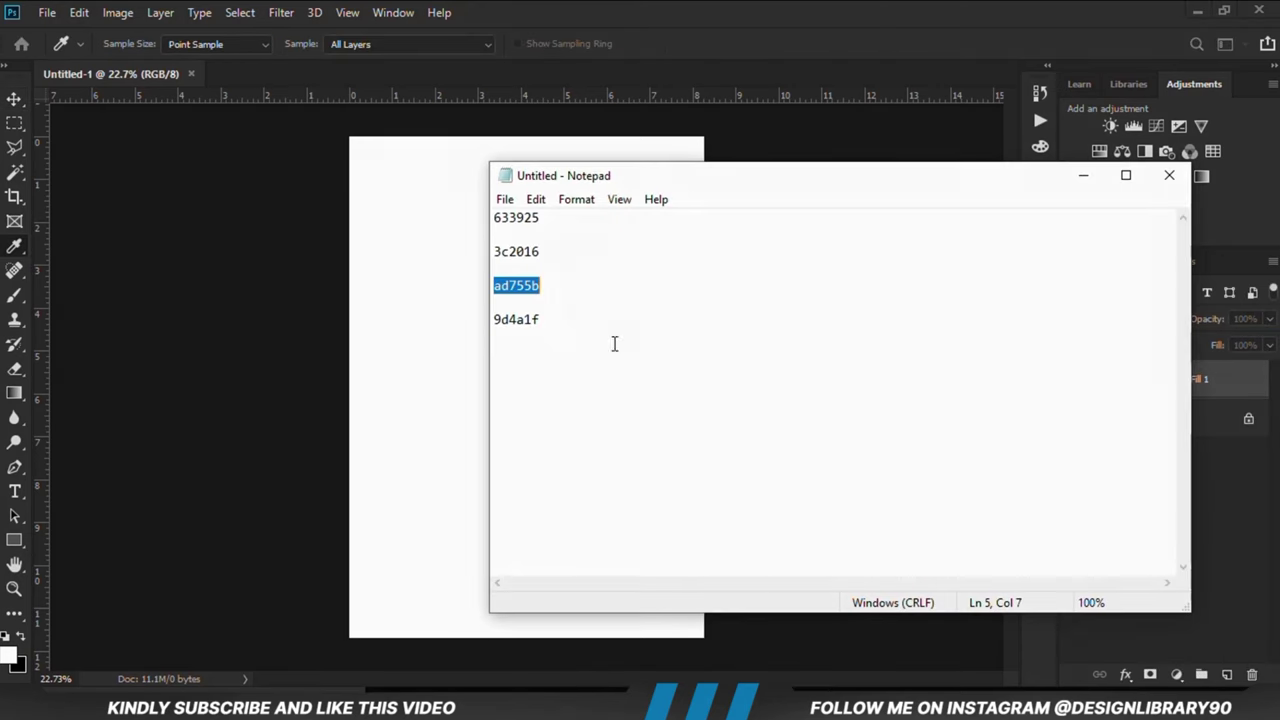
double_click(545, 222)
right_click(506, 226)
click(557, 291)
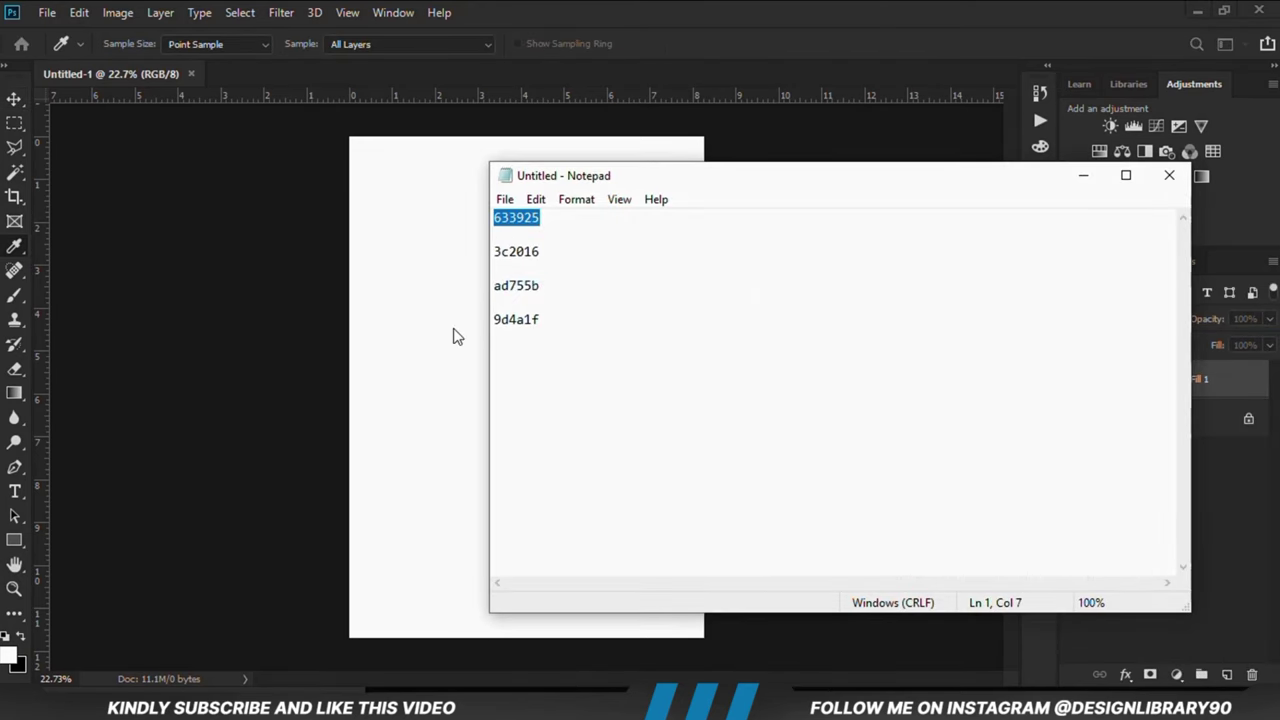
Return to Photoshop, set the fill layer's color to 633925 and check it by toggling the layer's visibility.
click(454, 337)
right_click(912, 537)
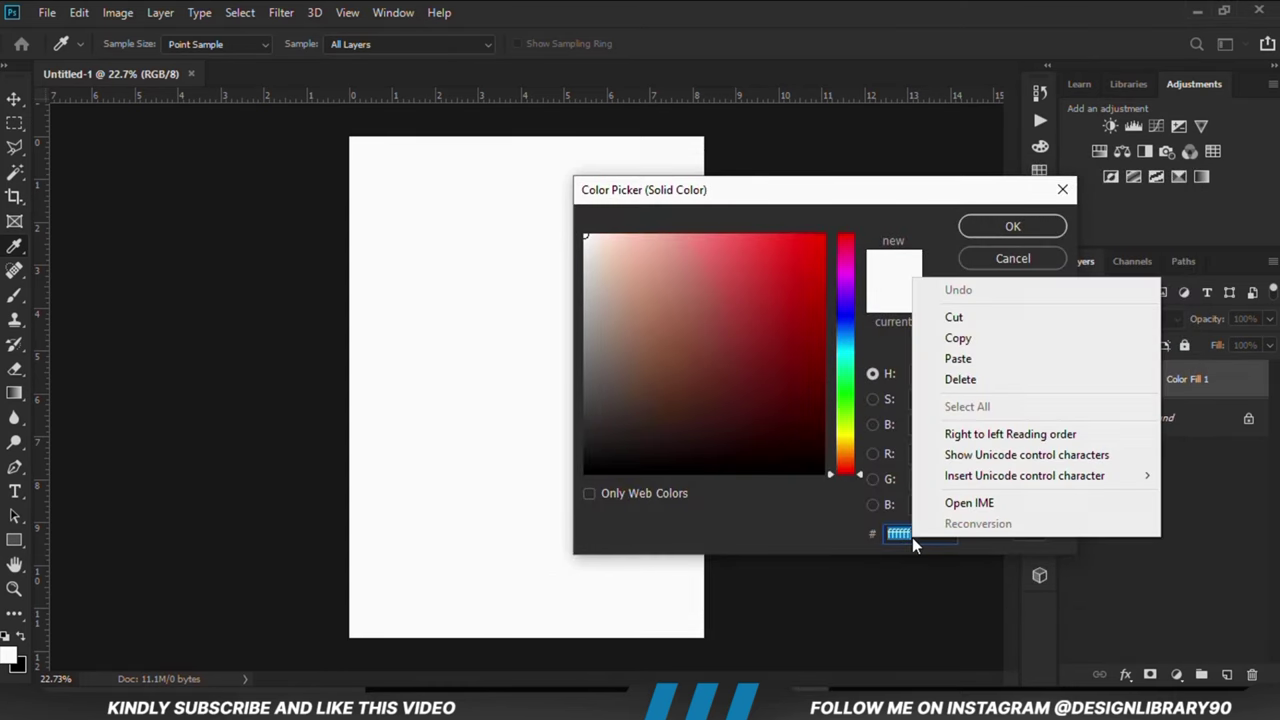
click(940, 358)
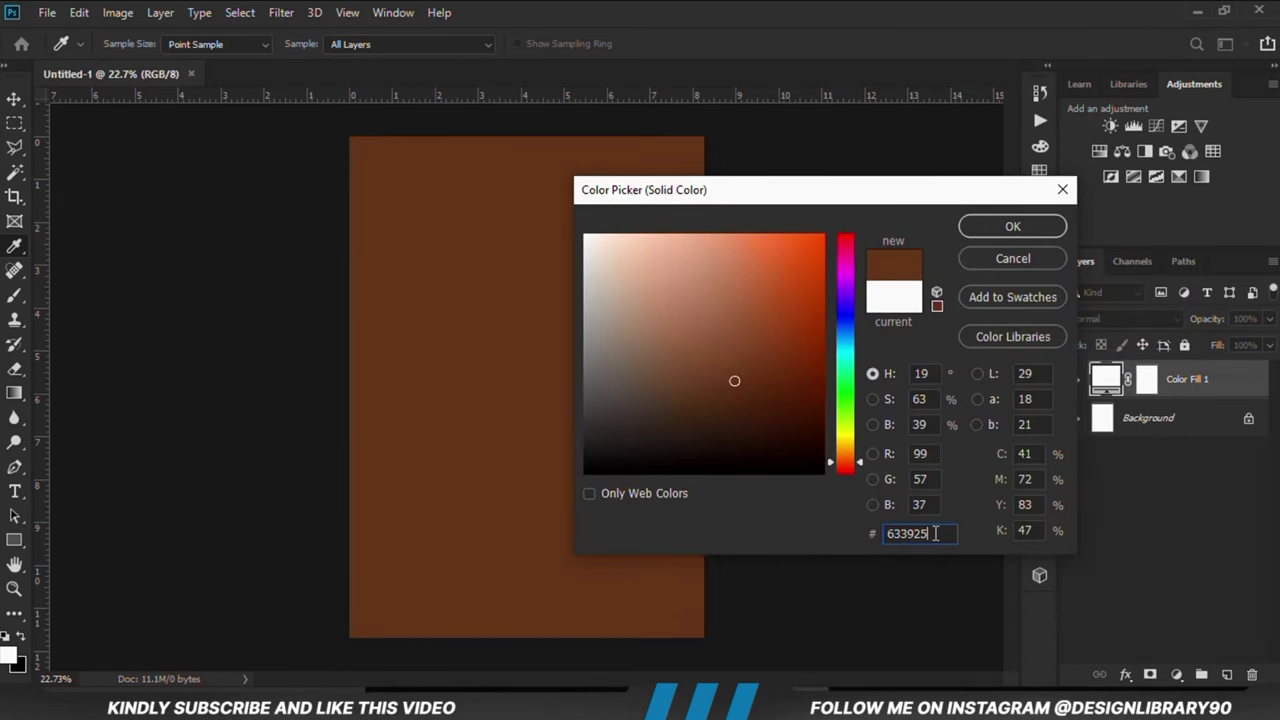
click(967, 226)
key(v)
click(1073, 380)
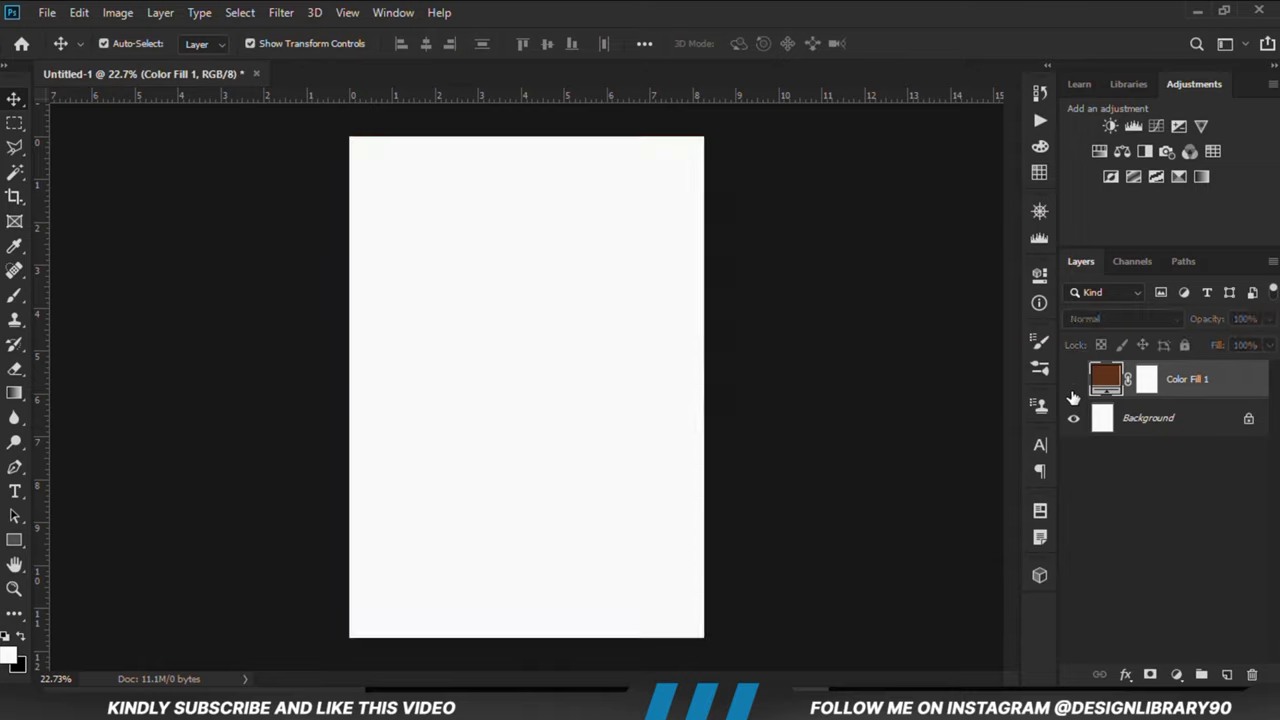
click(1072, 392)
Add a second solid color fill layer and copy the hex code 3c2016 from the Notepad color list.
click(1176, 674)
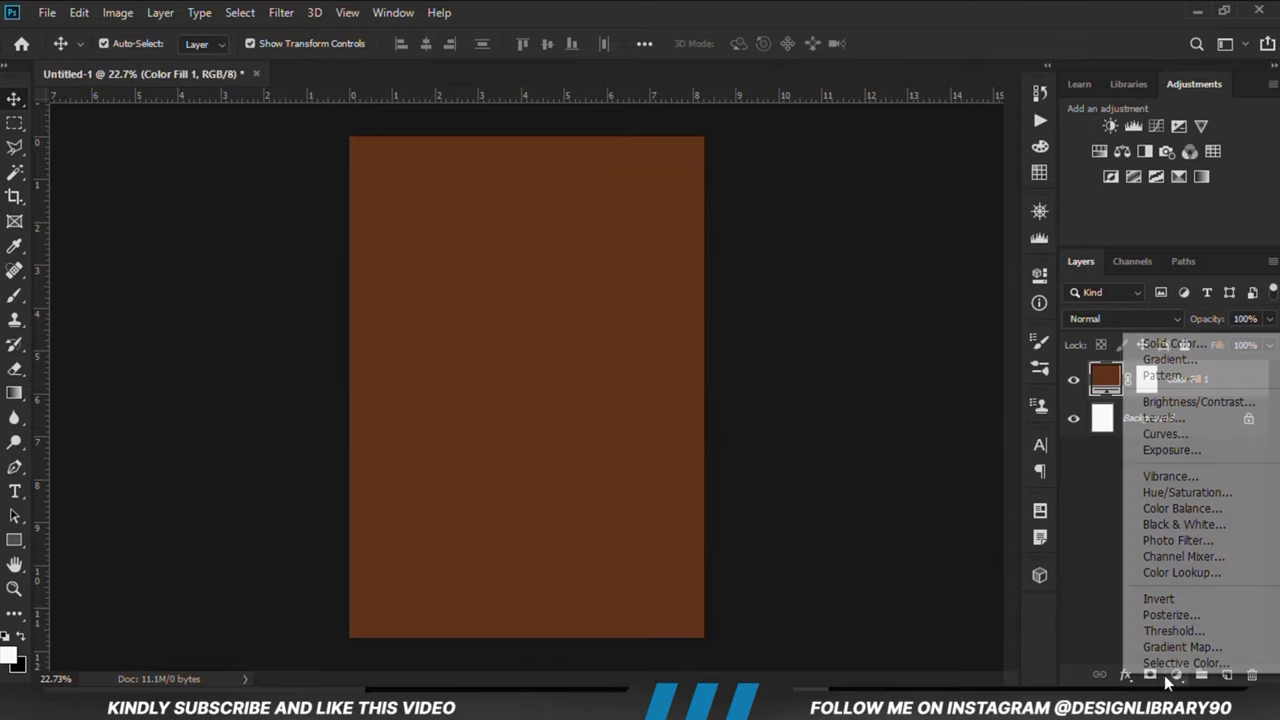
click(1200, 343)
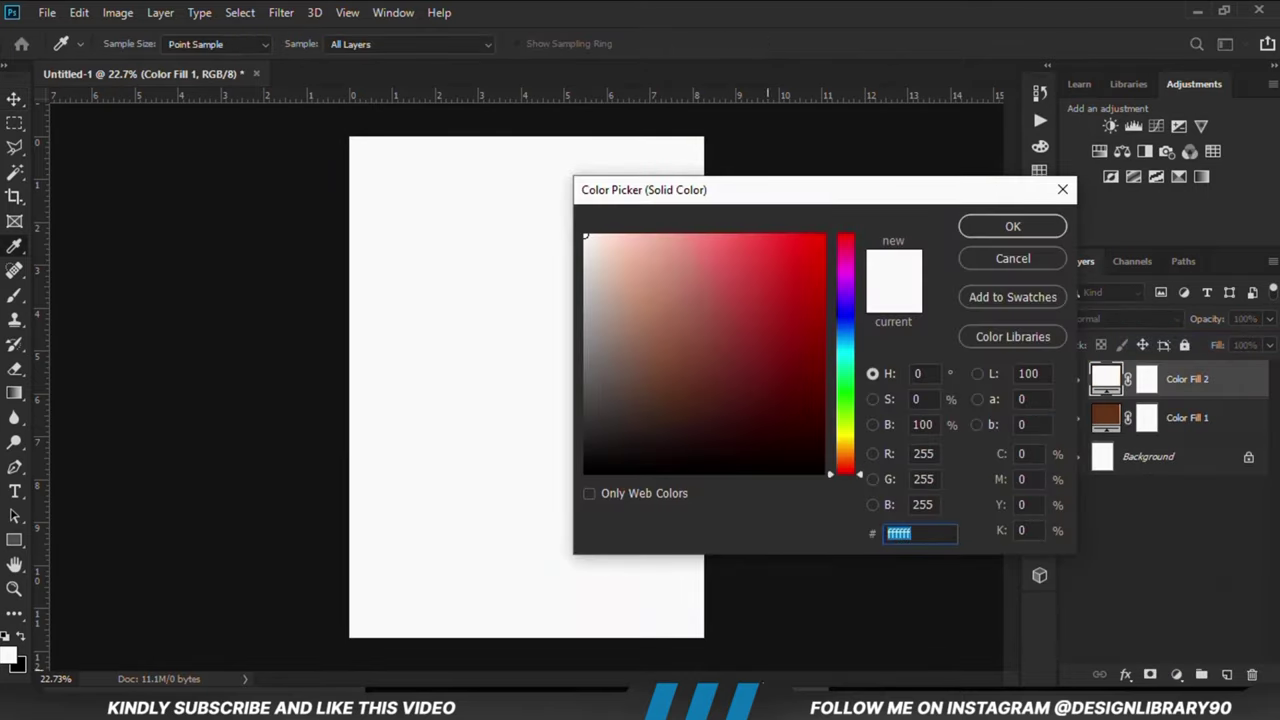
key(alt+Tab)
click(589, 249)
double_click(528, 251)
right_click(526, 251)
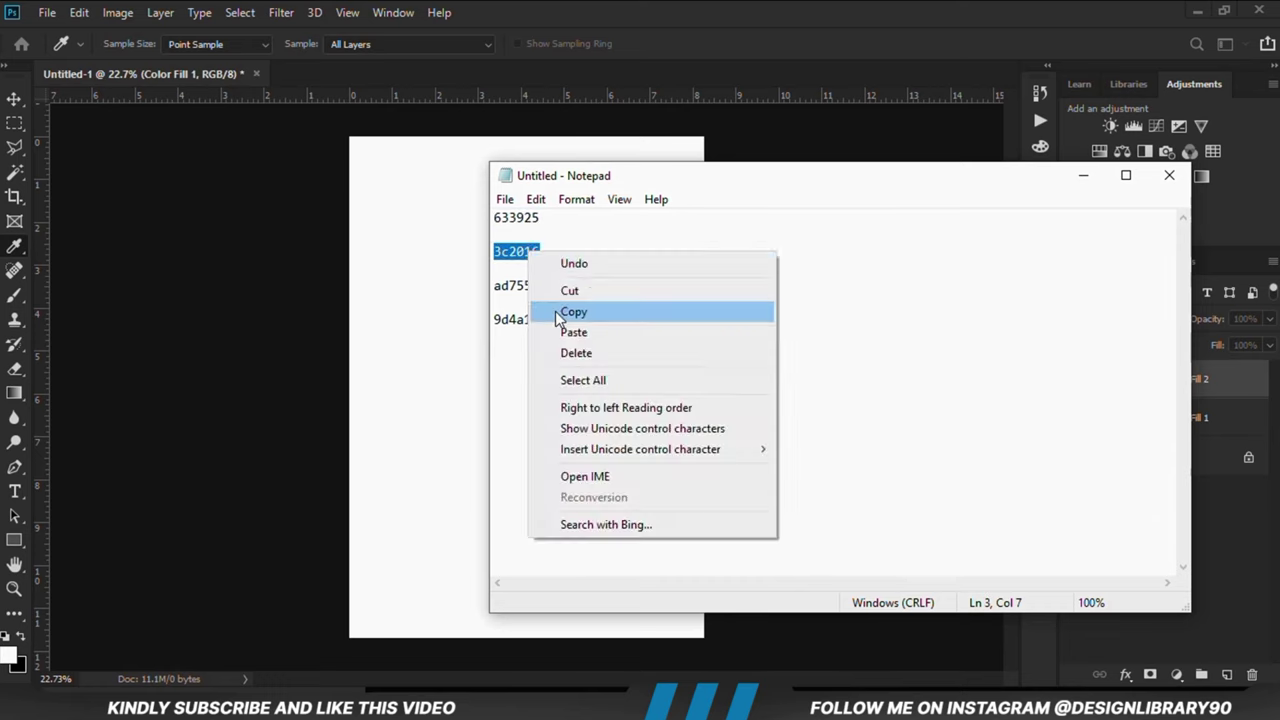
click(555, 311)
Back in Photoshop, set the second fill layer's color to 3c2016 and check it by toggling the layer's visibility.
click(423, 357)
double_click(900, 533)
right_click(898, 533)
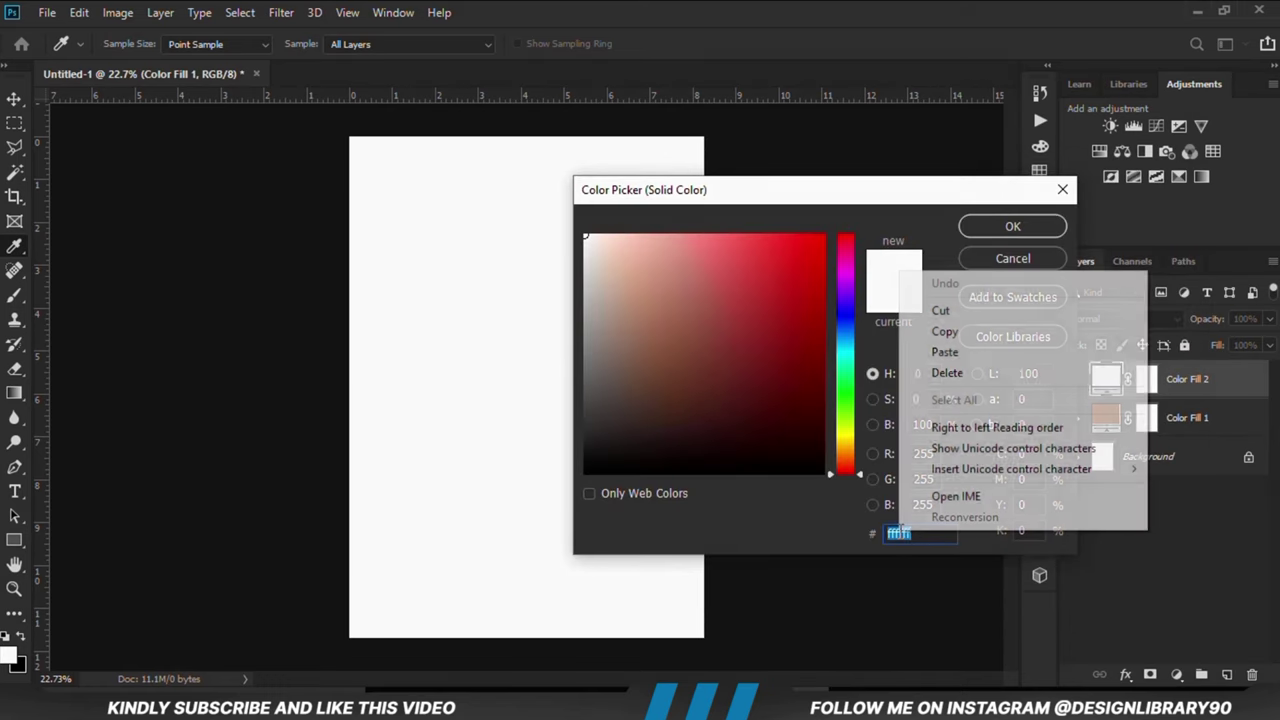
click(945, 352)
double_click(929, 535)
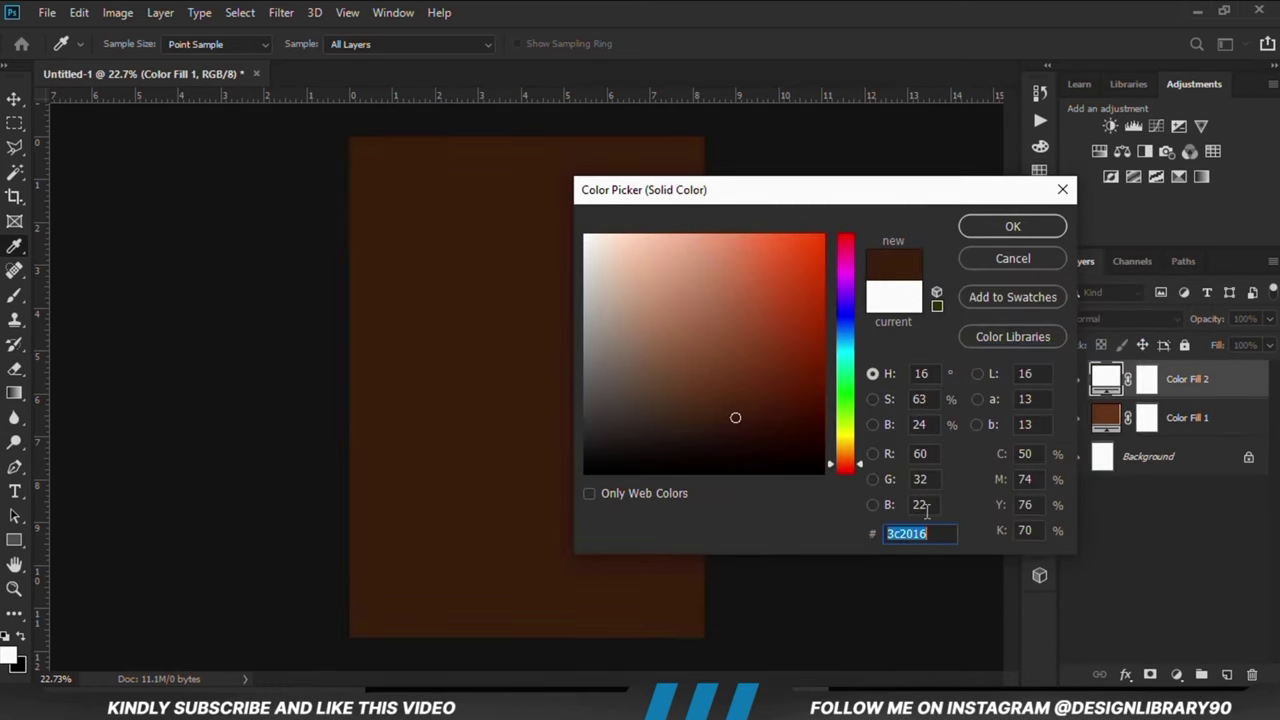
click(985, 229)
click(1073, 379)
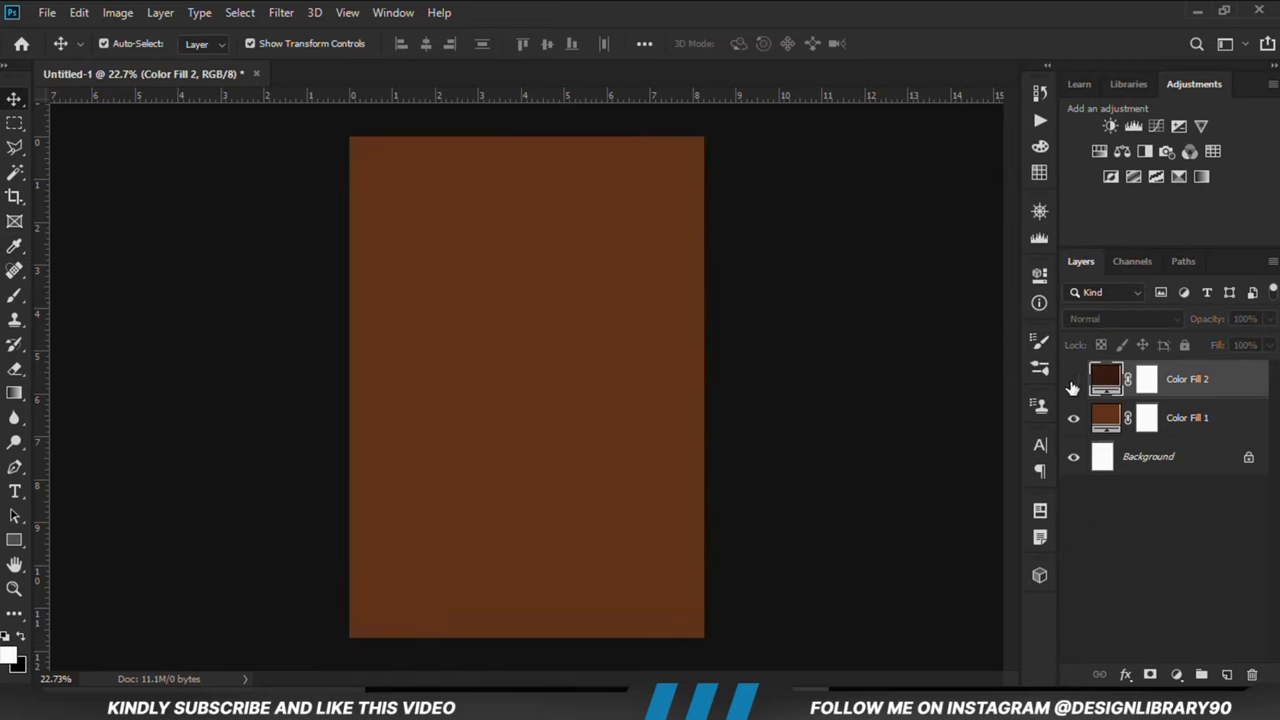
click(1073, 379)
Select the dark fill layer's mask and set up the Brush tool with 100% opacity and a black foreground color.
click(1148, 380)
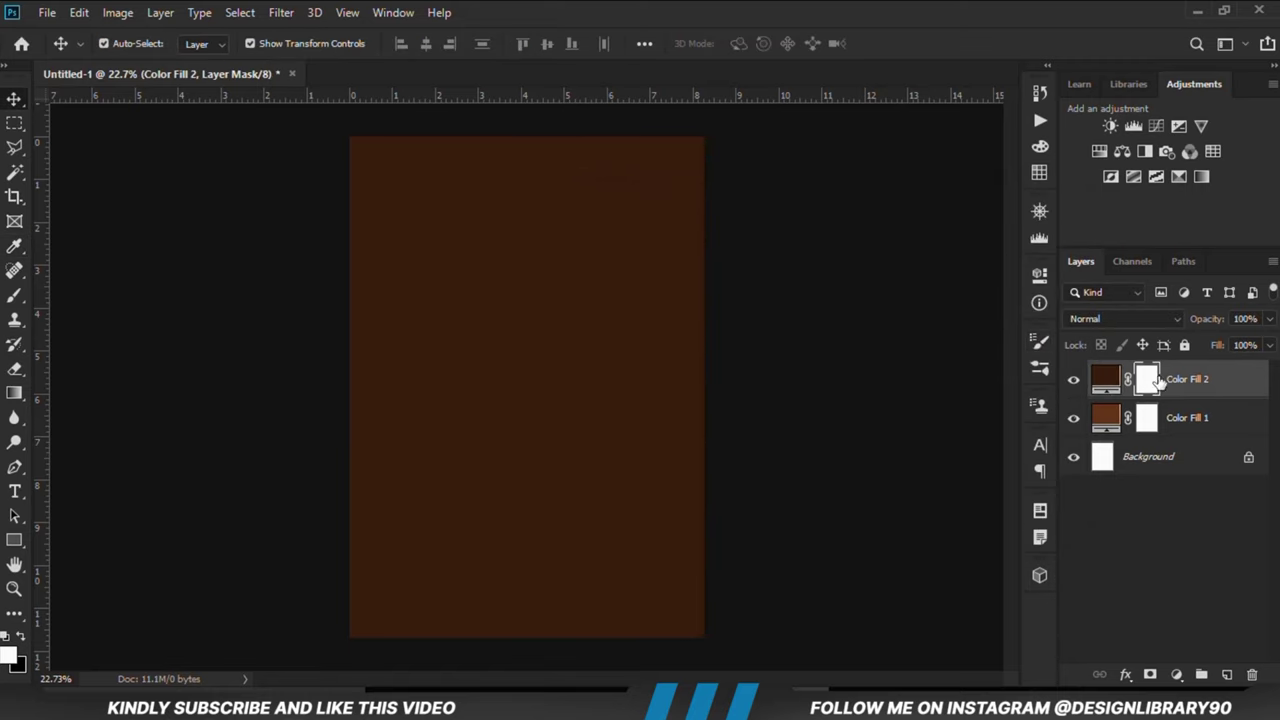
click(14, 297)
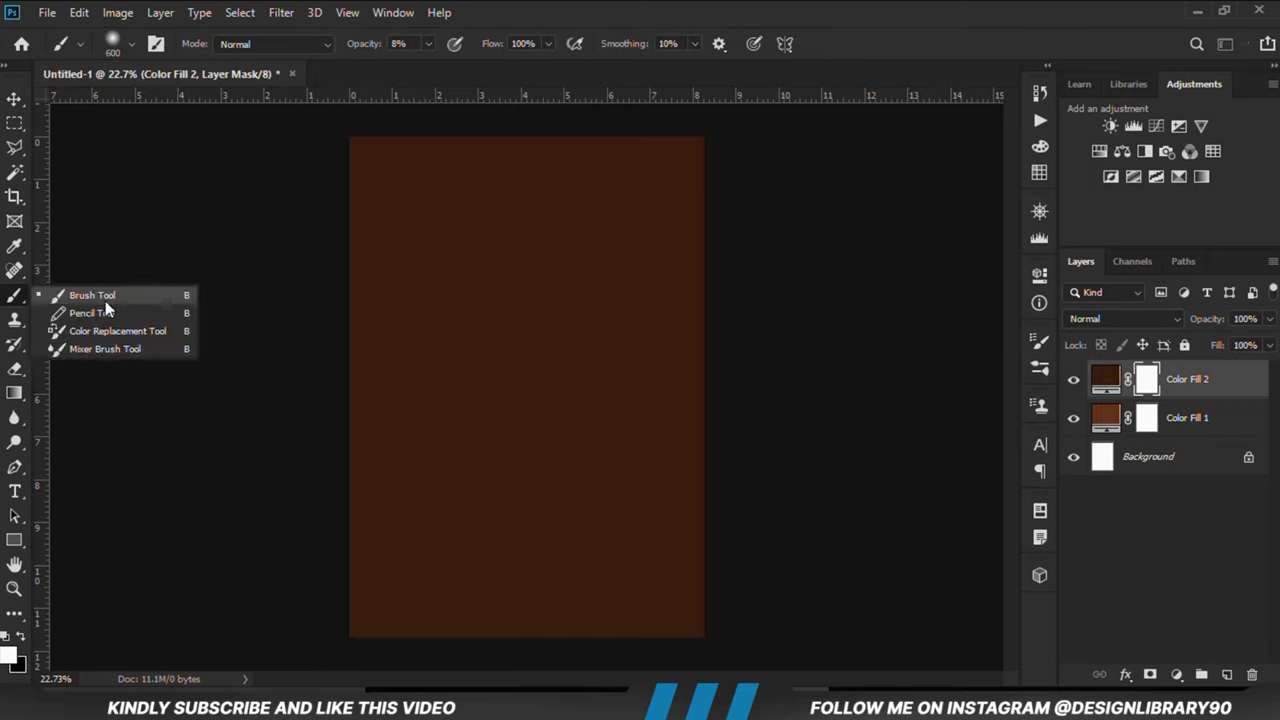
click(105, 301)
click(428, 43)
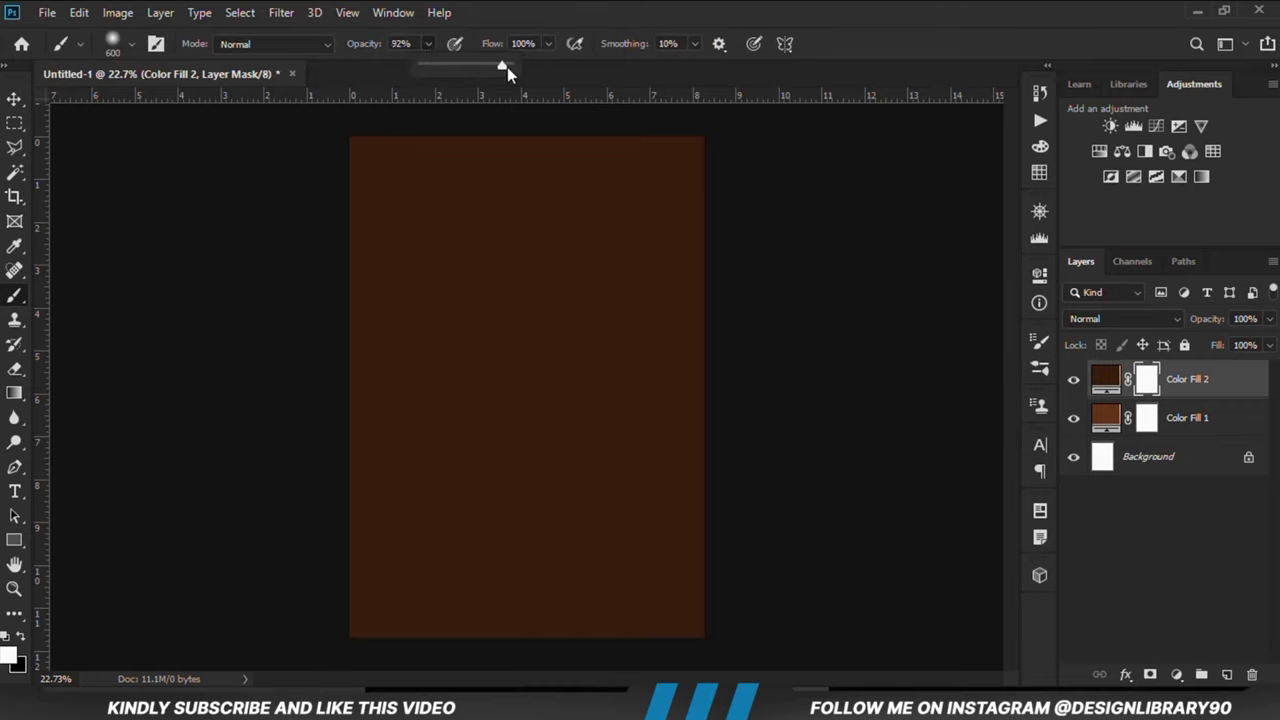
drag(507, 67, 538, 28)
click(23, 640)
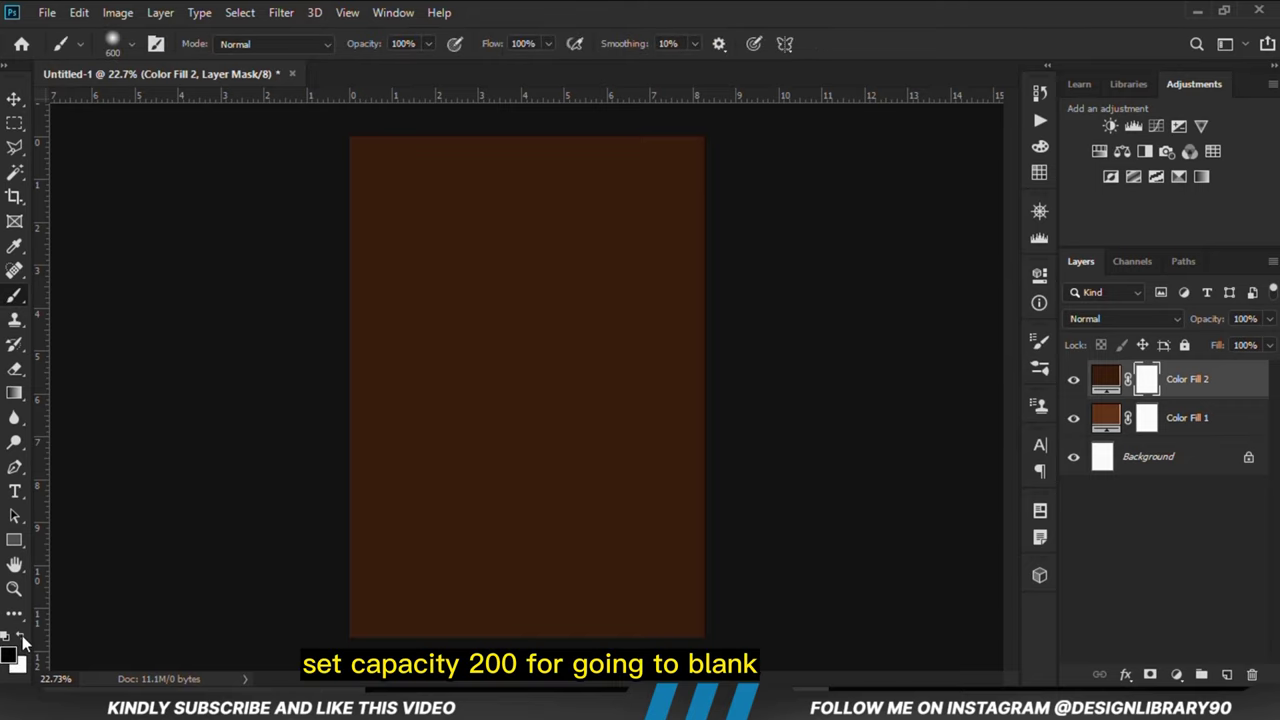
Enlarge the brush to 2500 px and dab black on the mask at the canvas center so dark edges form a vignette.
key(])
key(])
key(])
key(])
key(])
key(])
key(])
key(])
key(])
key(])
key(])
key(])
key(])
key(])
key(])
key(])
key(])
key(])
key(])
key(])
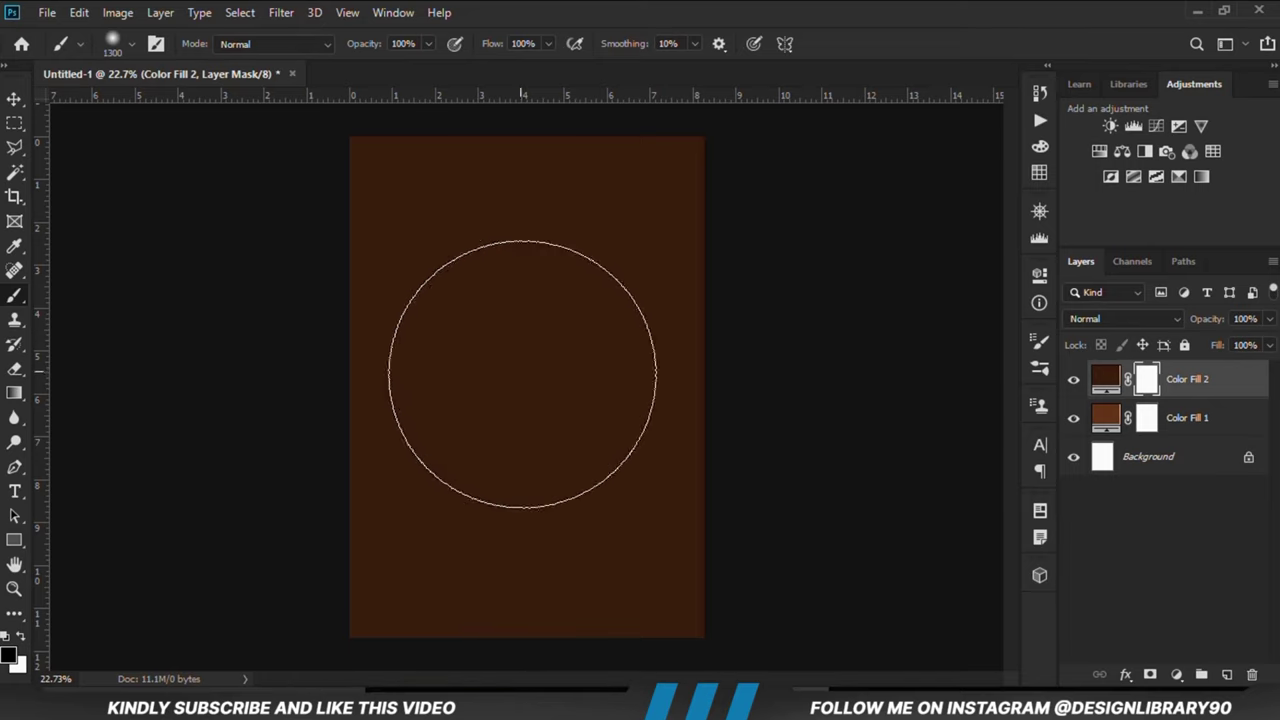
key([)
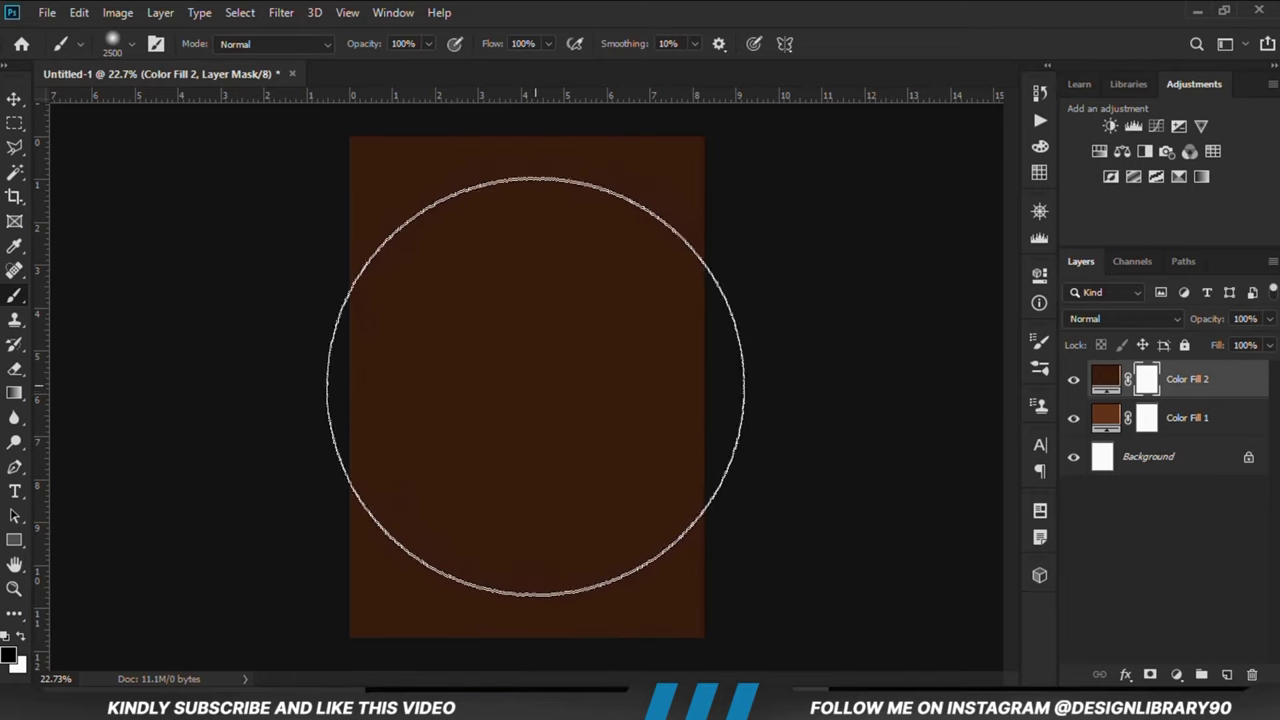
click(534, 385)
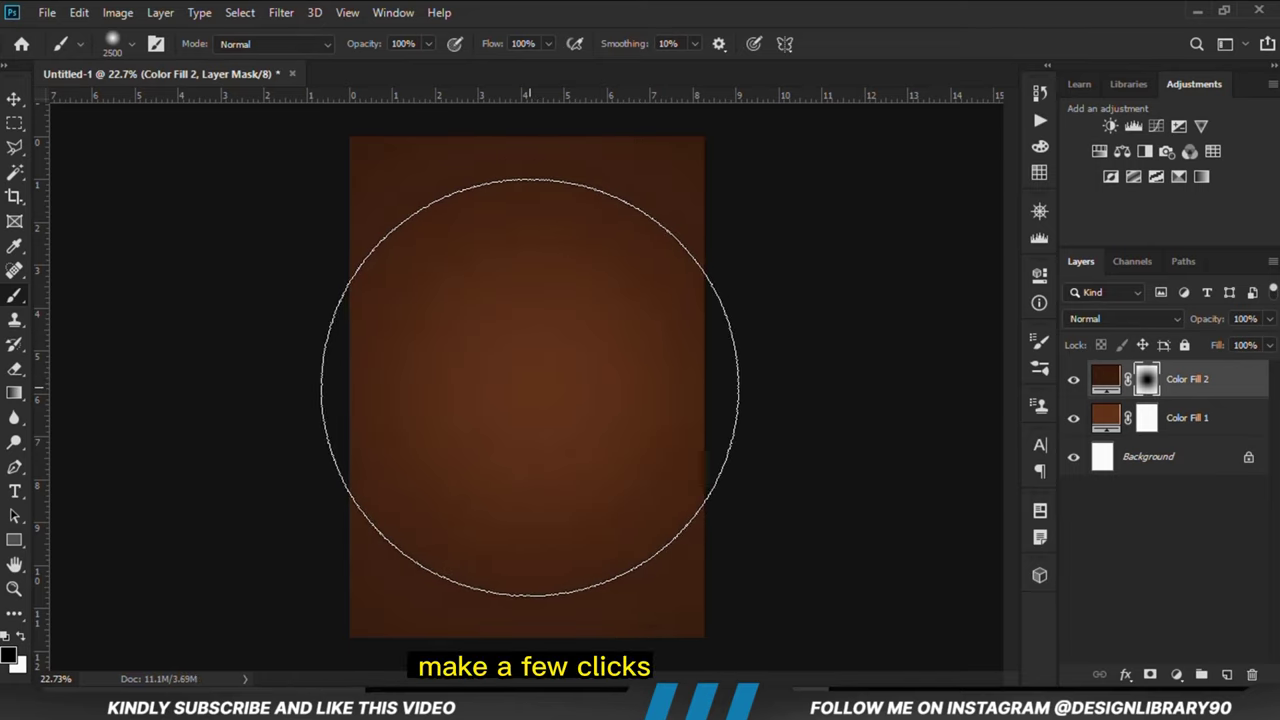
click(531, 387)
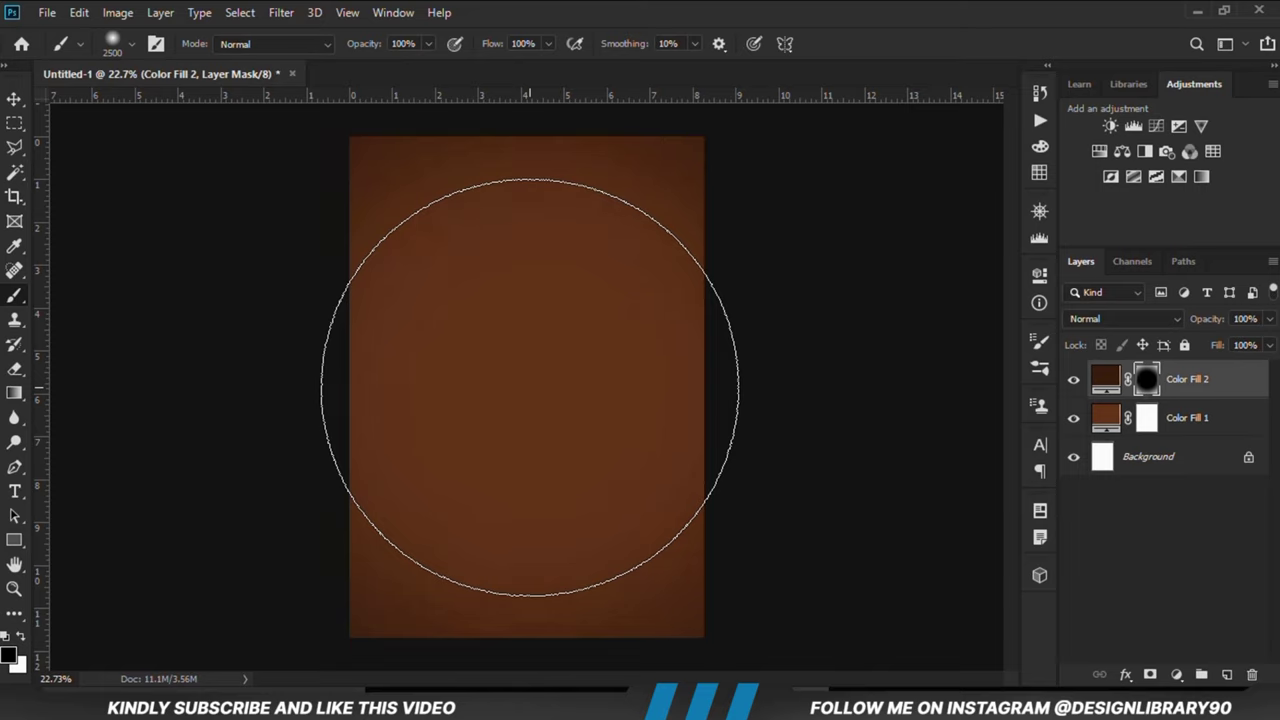
Switch to the Move tool and set the Color Fill 2 layer's blend mode to Multiply.
click(14, 98)
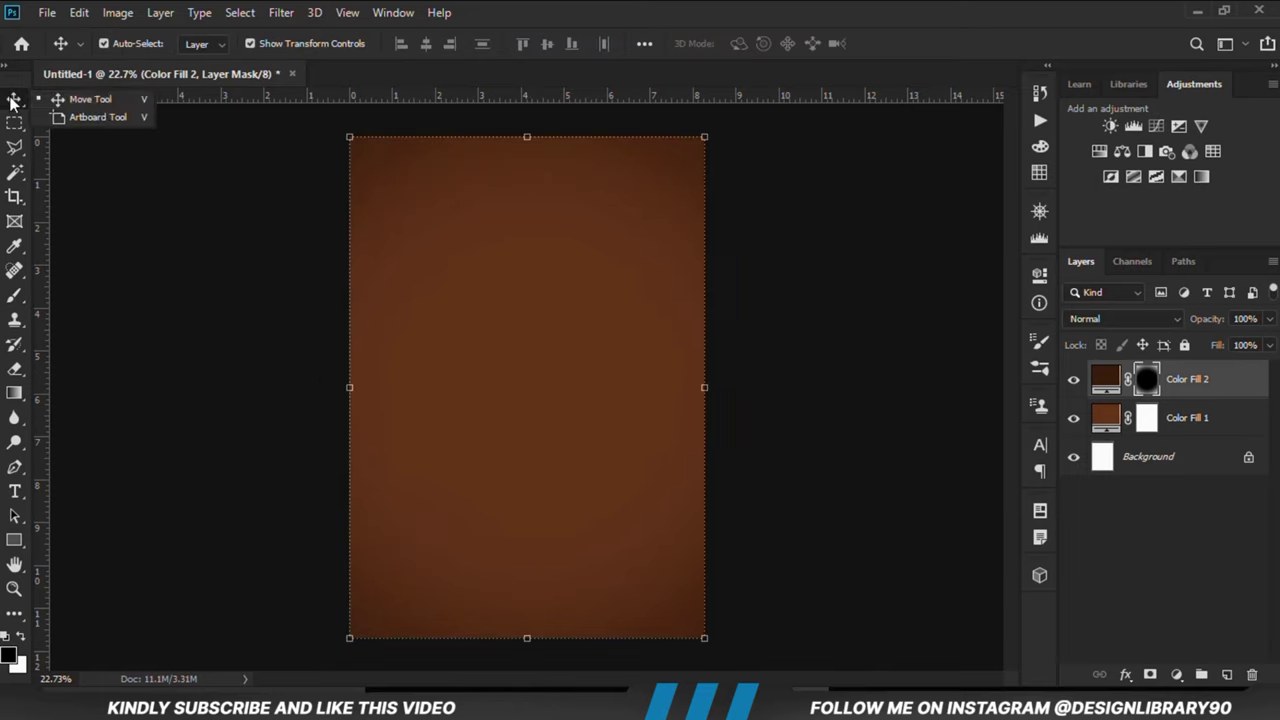
click(103, 104)
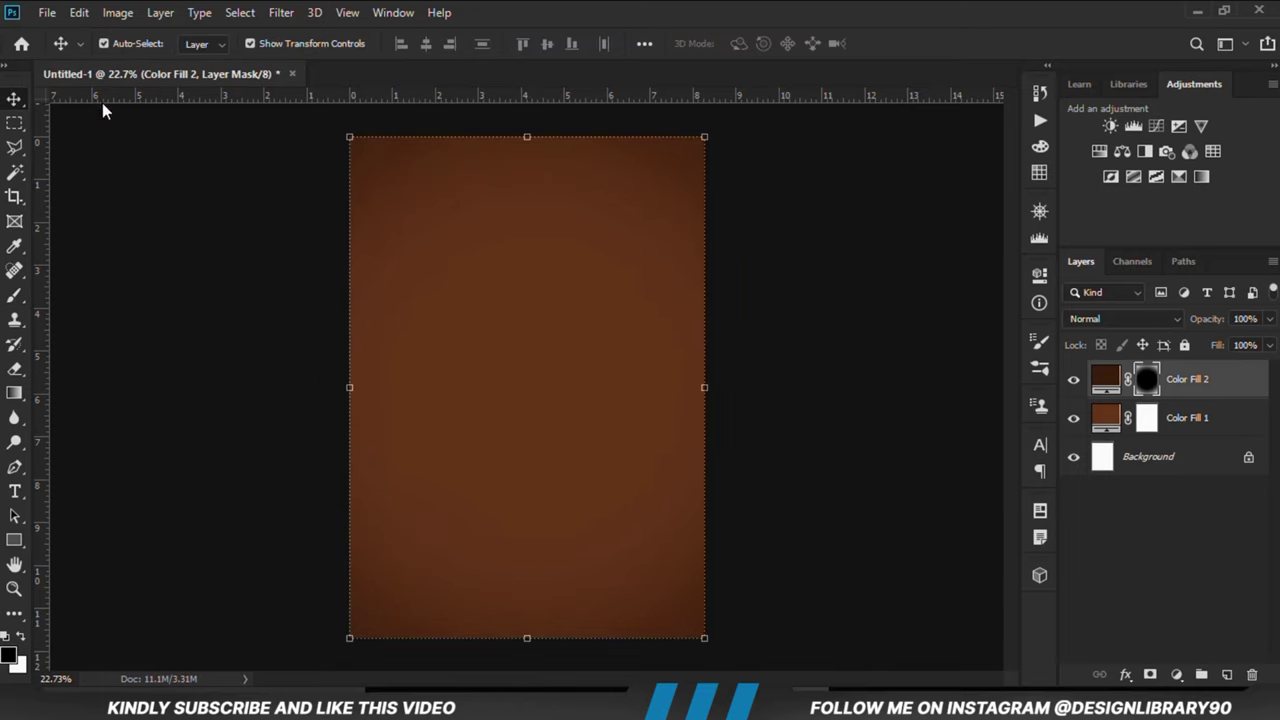
click(1083, 322)
click(1082, 288)
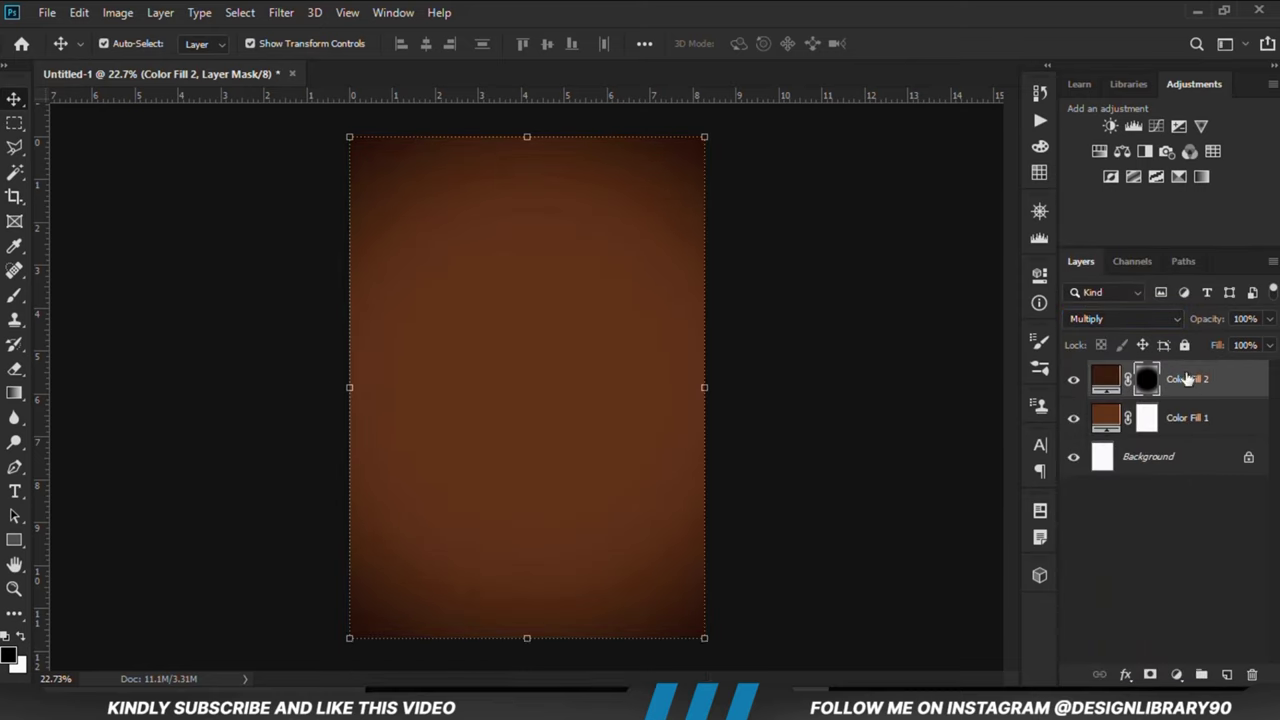
Duplicate the Color Fill 2 layer and reduce the copy's opacity to 70%.
key(ctrl+j)
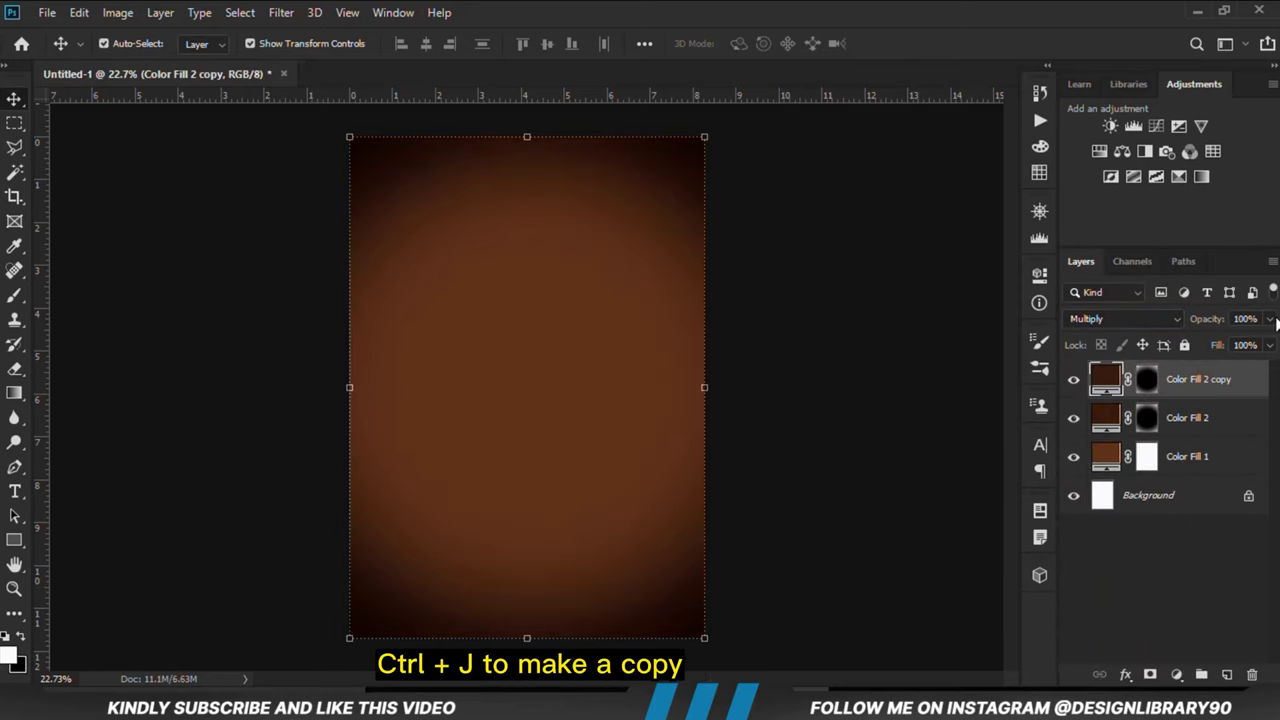
drag(1269, 319, 1246, 343)
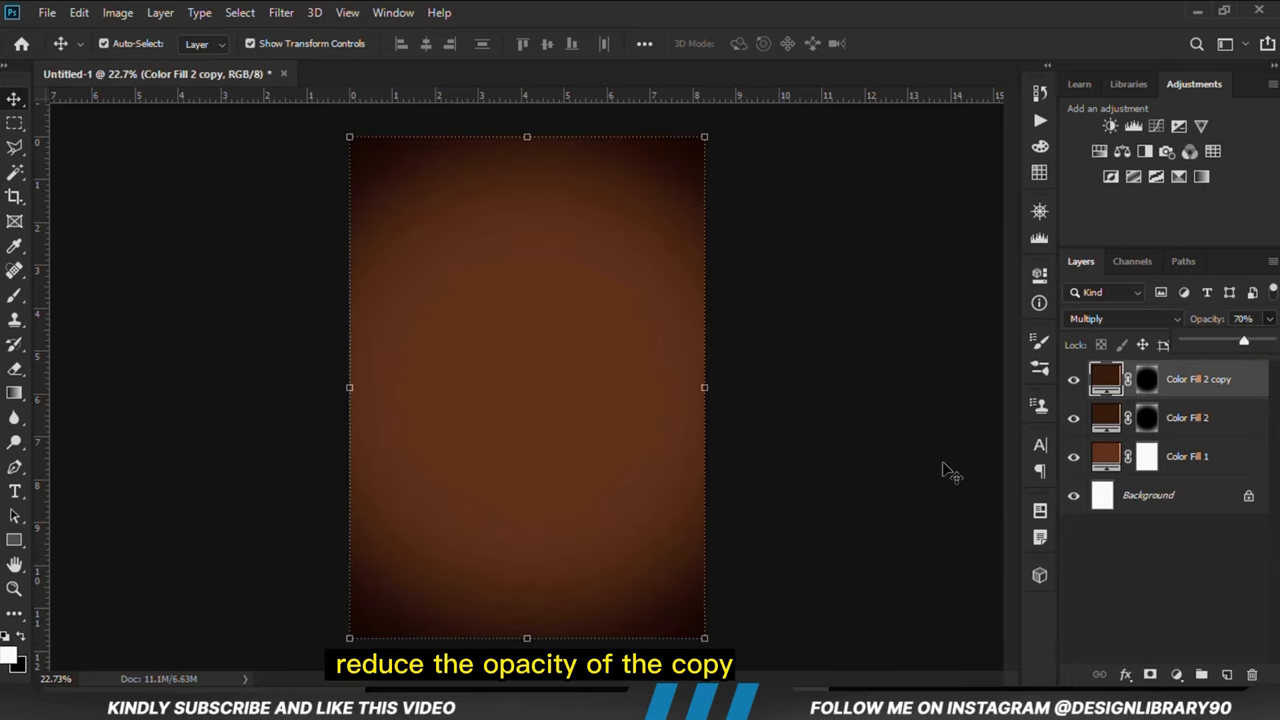
Create a new empty layer above the fills and copy the hex code ad755b from the Notepad color list.
click(1226, 675)
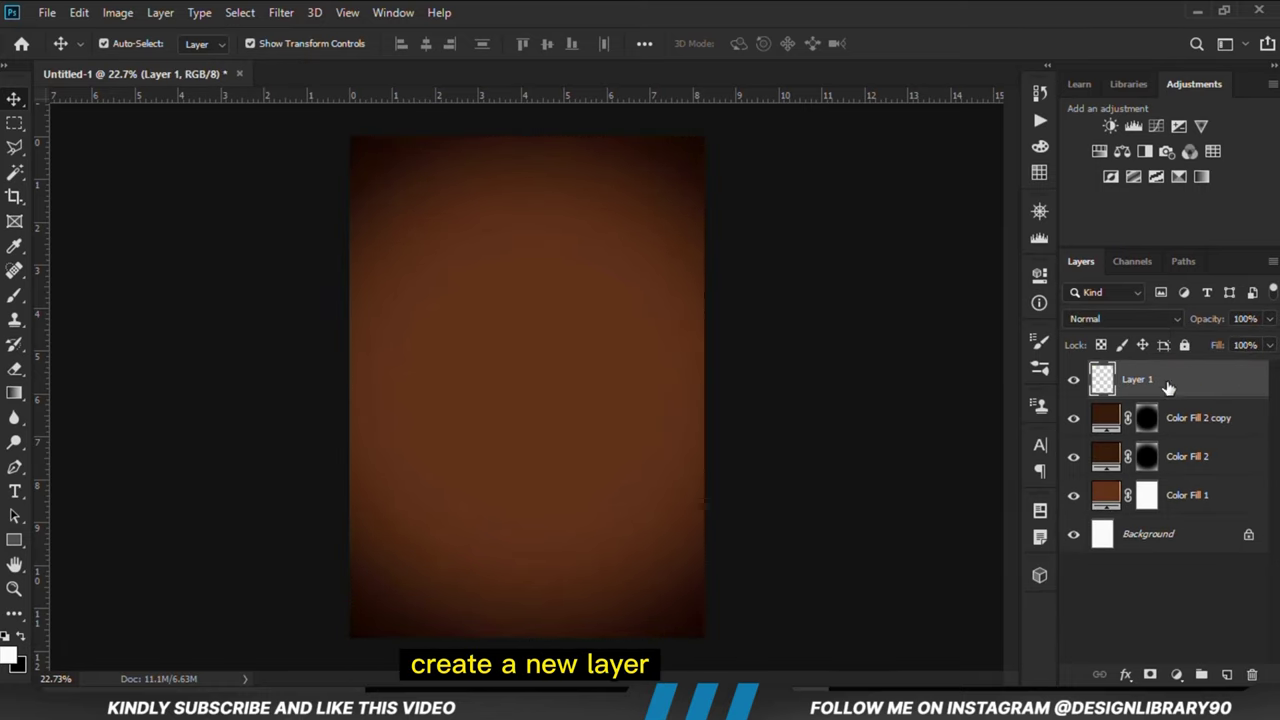
click(762, 615)
click(549, 286)
double_click(530, 287)
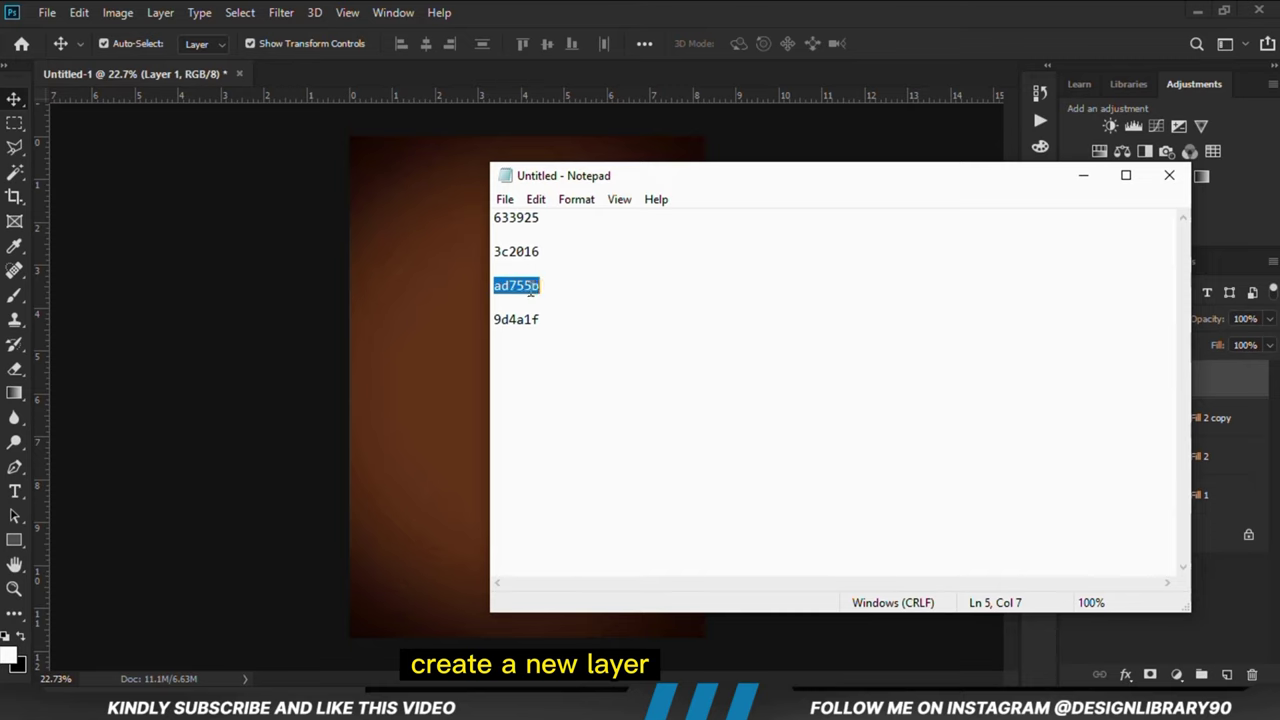
right_click(530, 288)
click(586, 351)
Back in Photoshop, set the foreground color to ad755b and dab a soft 2300 px brush highlight at the canvas center on the new layer.
click(679, 4)
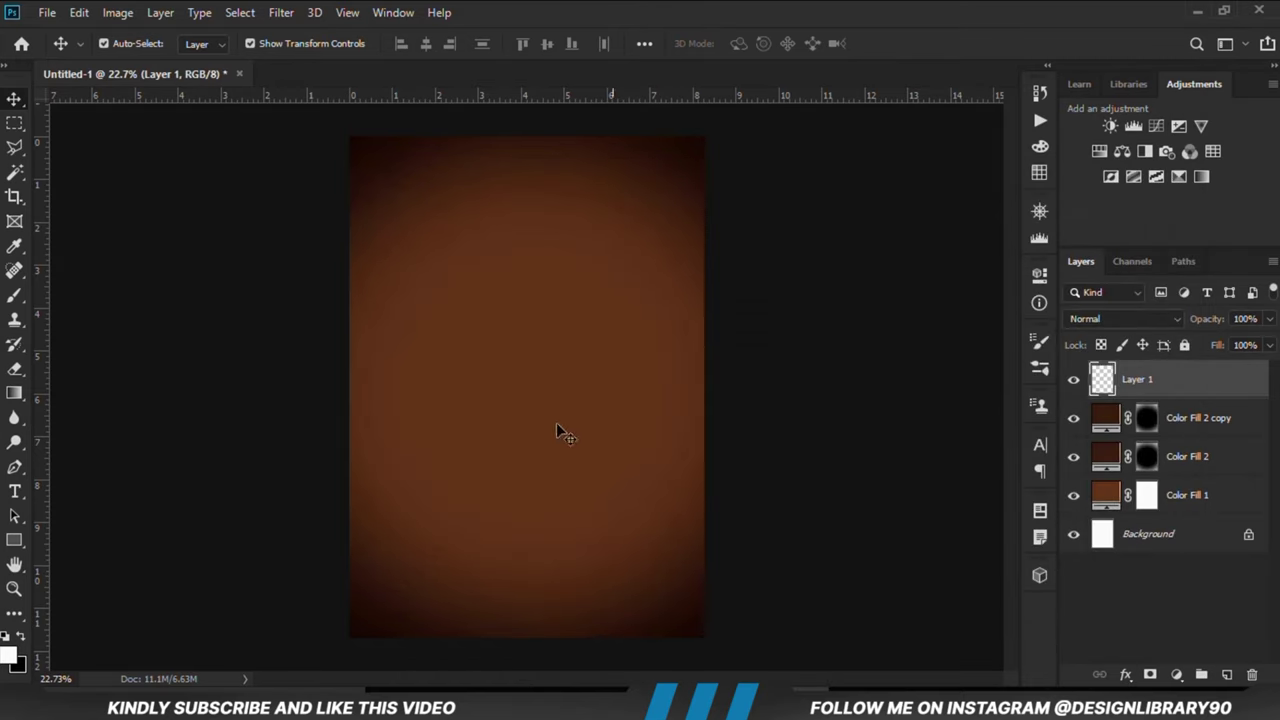
click(15, 295)
click(100, 291)
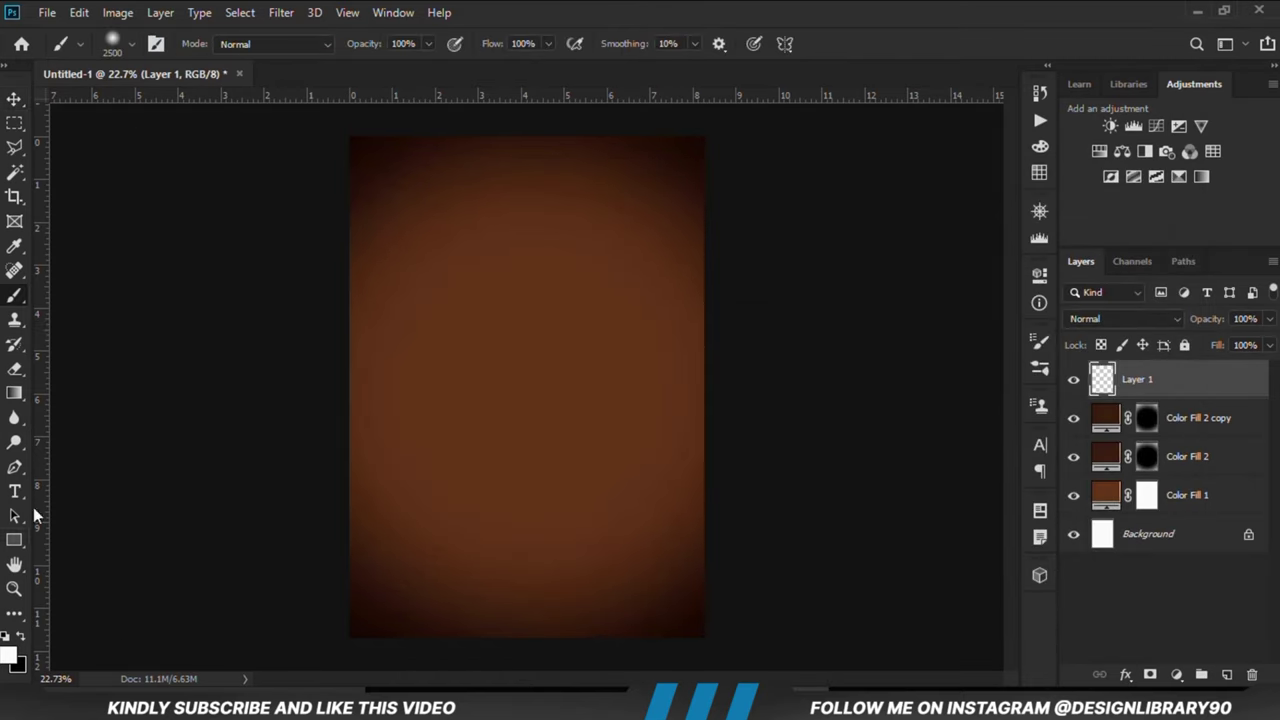
click(8, 658)
right_click(892, 536)
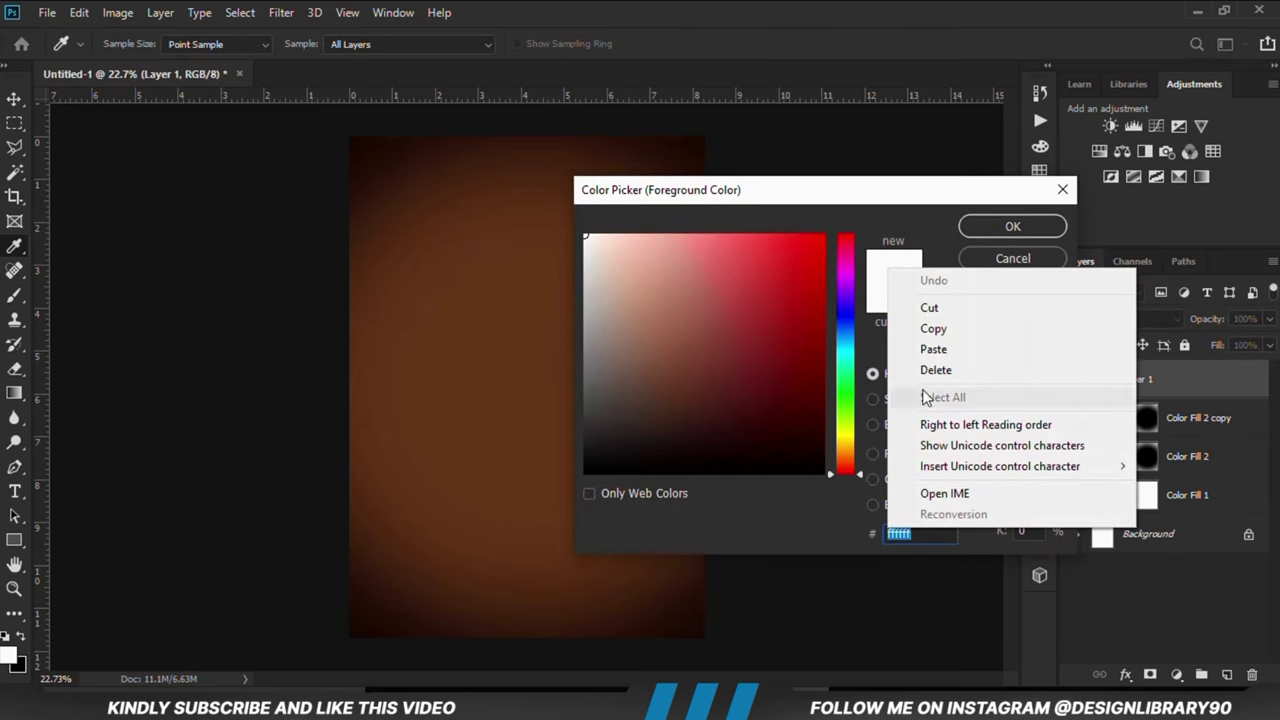
click(930, 350)
double_click(931, 531)
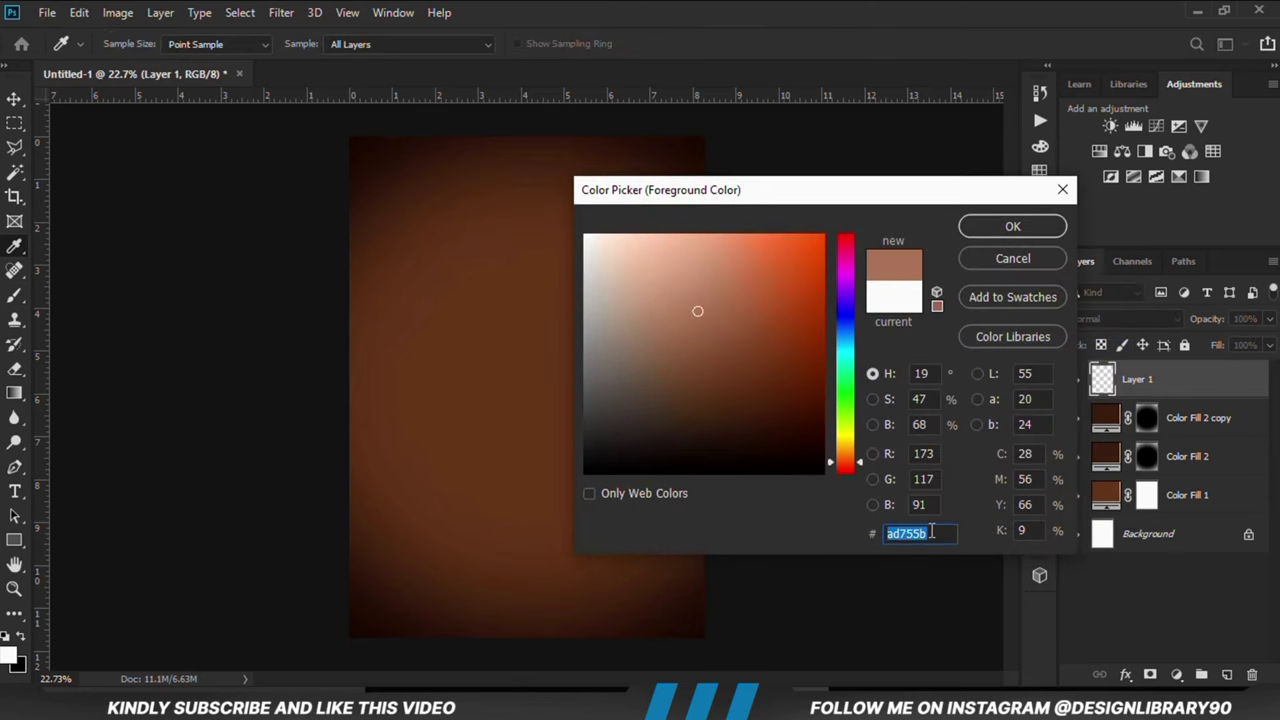
click(979, 230)
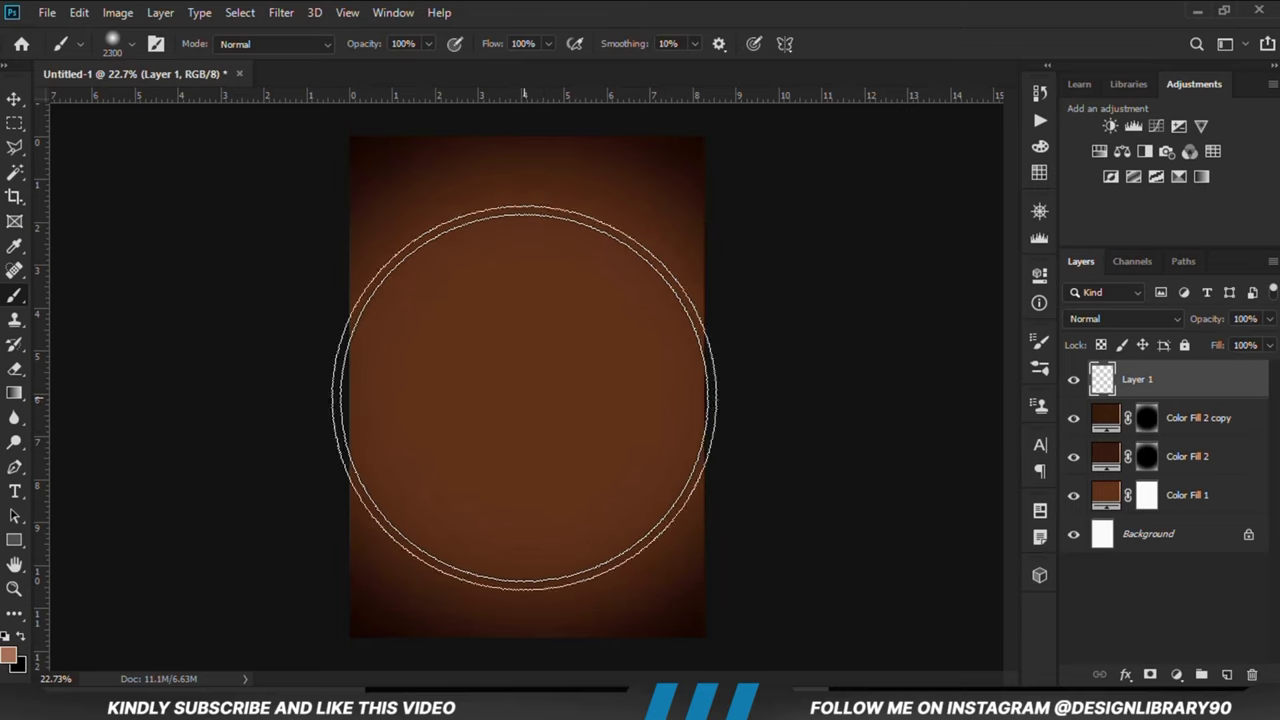
click(524, 397)
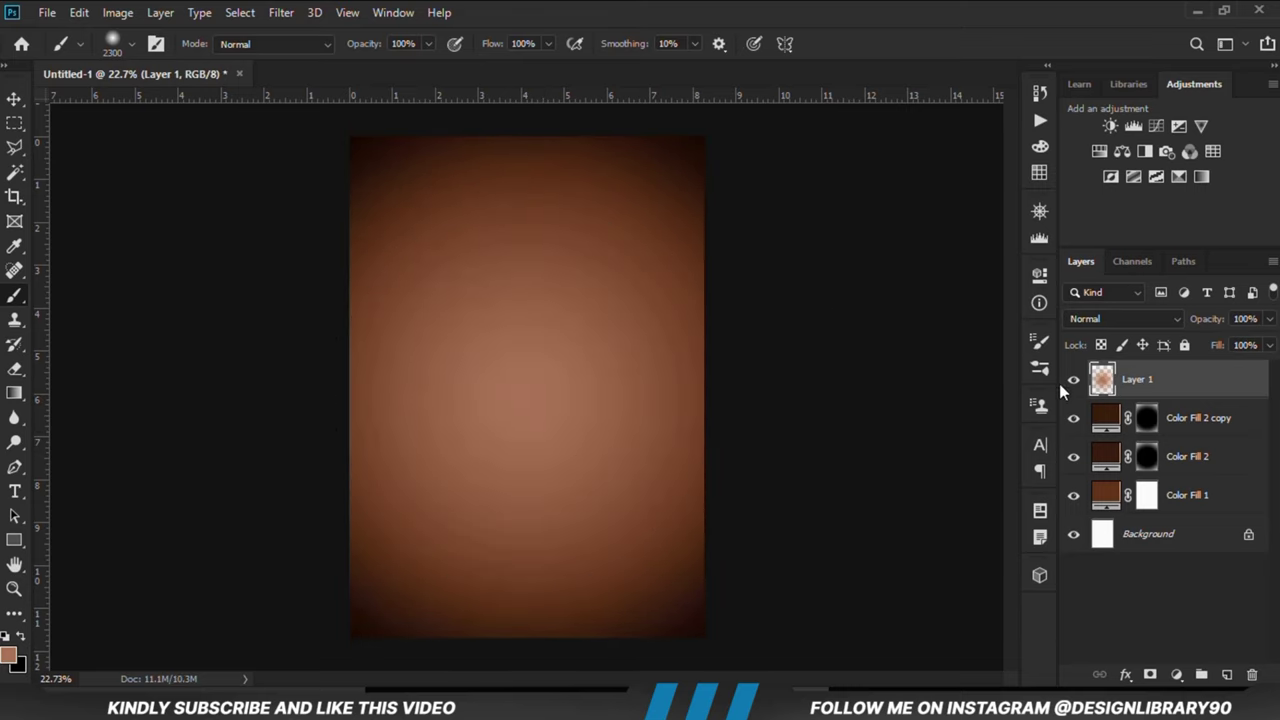
Create a new layer above the brown highlight and dab a soft white 2400 px brush spot at the canvas center.
click(1073, 380)
click(1073, 380)
click(1227, 675)
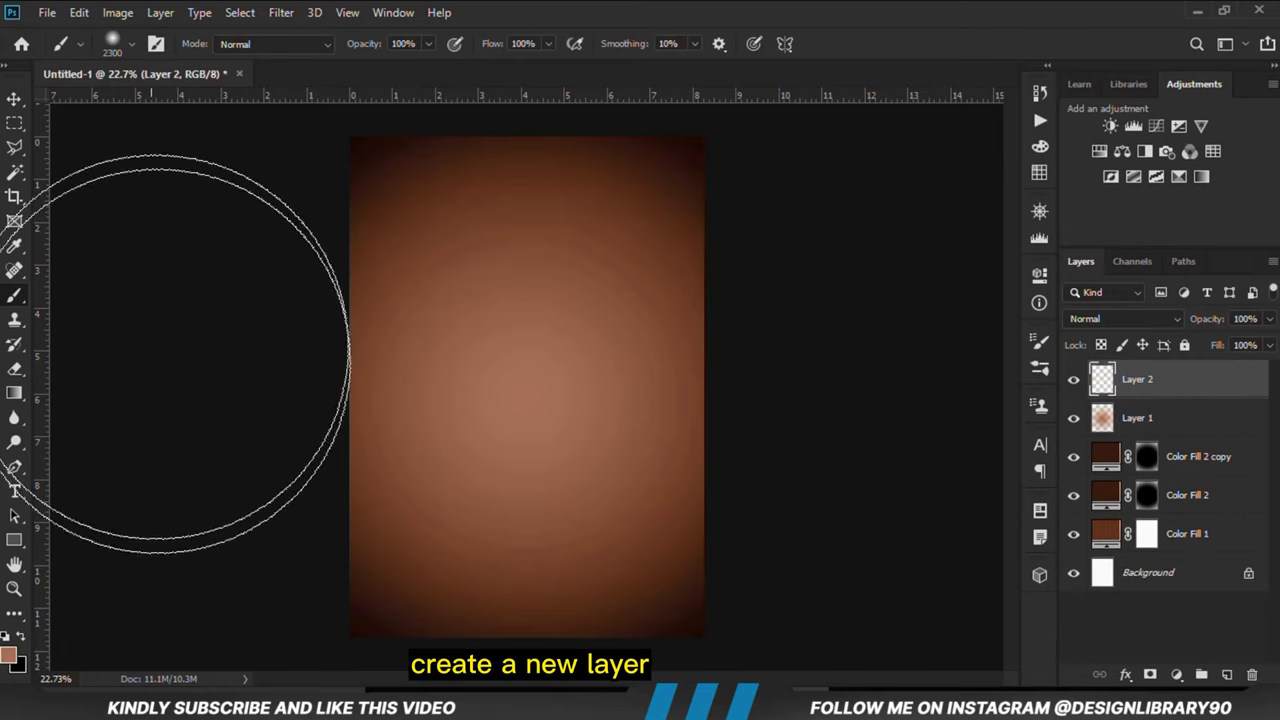
click(19, 638)
click(21, 639)
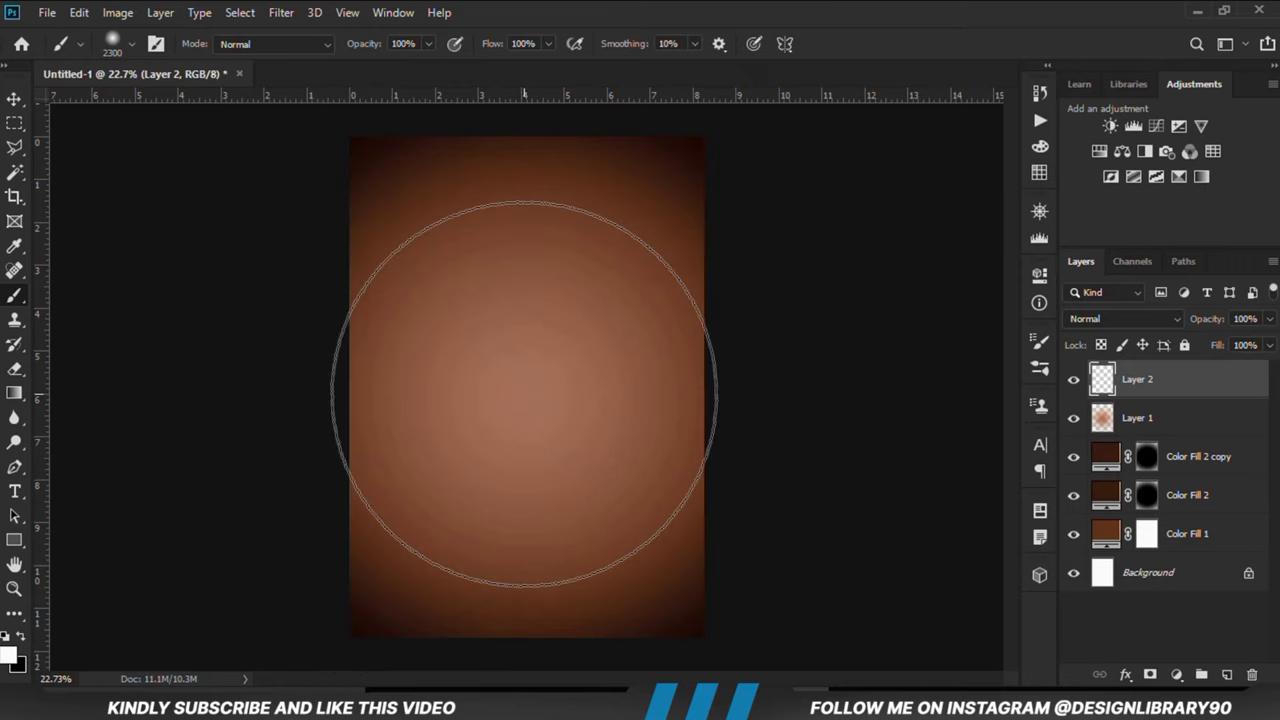
key(bracketright)
click(523, 393)
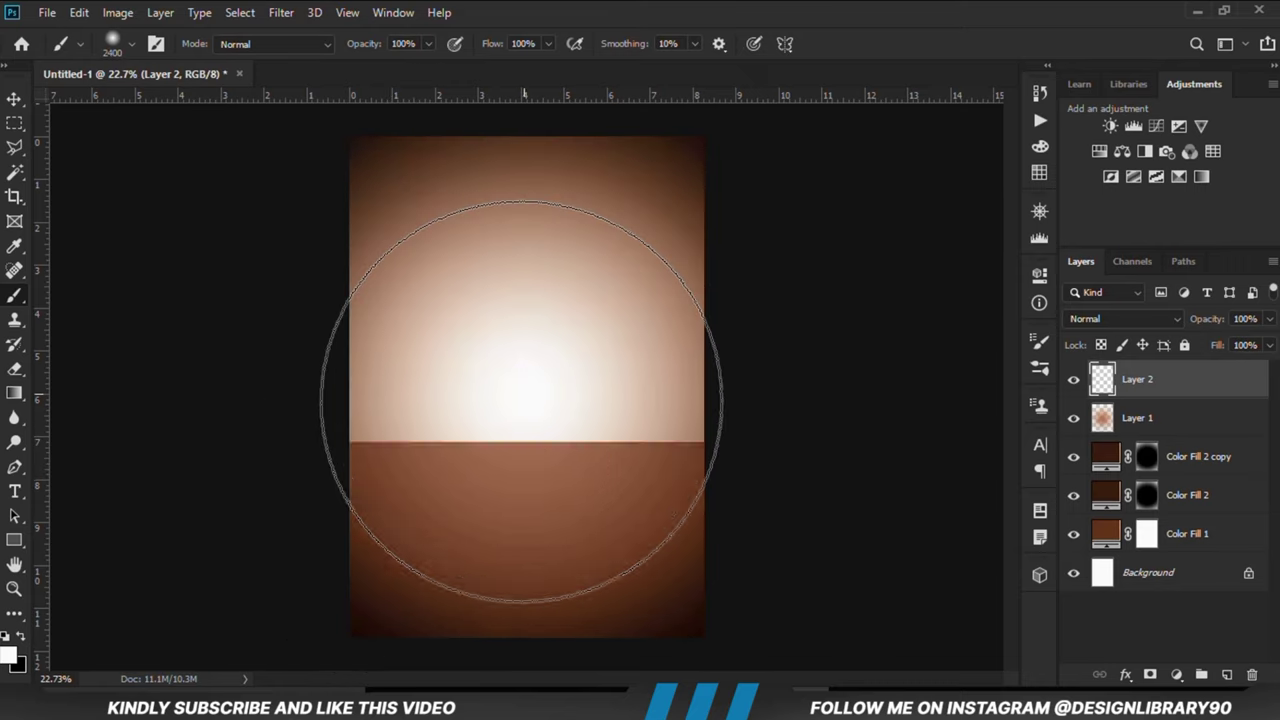
Set the white glow layer's blend mode to Overlay and reduce its opacity to 34%, comparing the result with the layer hidden.
click(14, 99)
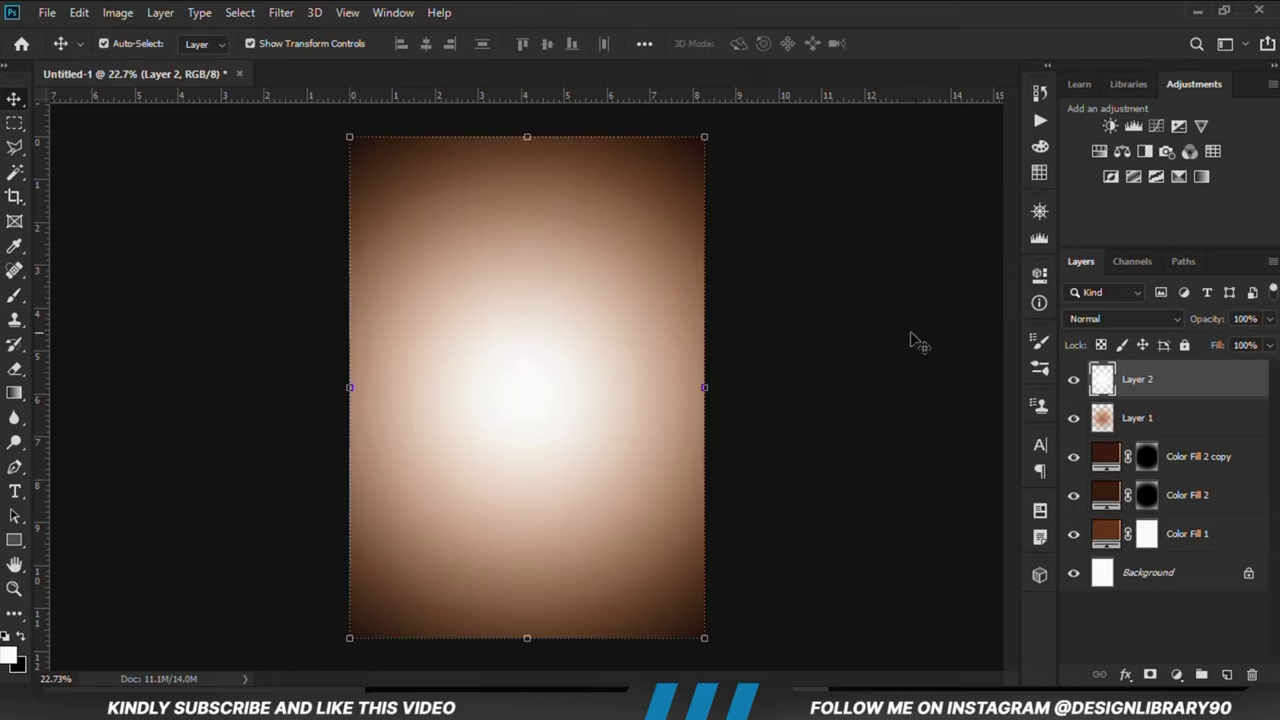
click(1074, 380)
click(1074, 380)
click(1110, 318)
click(1086, 443)
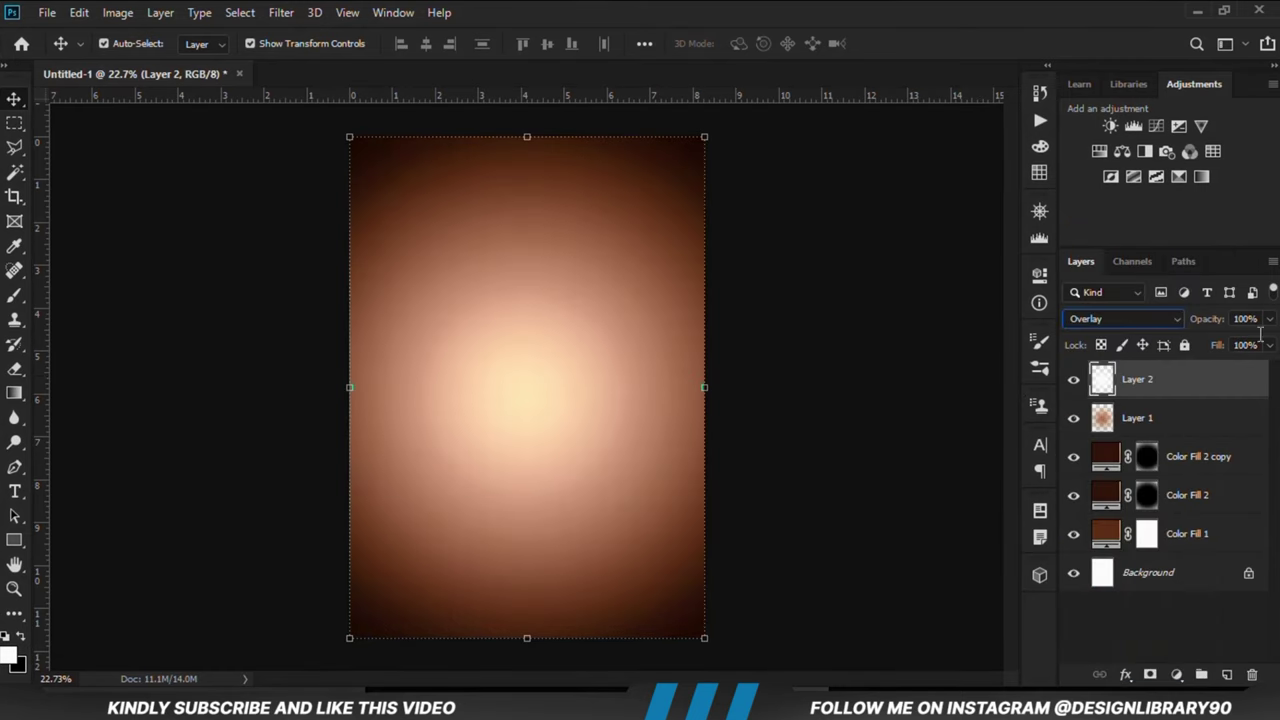
drag(1269, 334, 1212, 337)
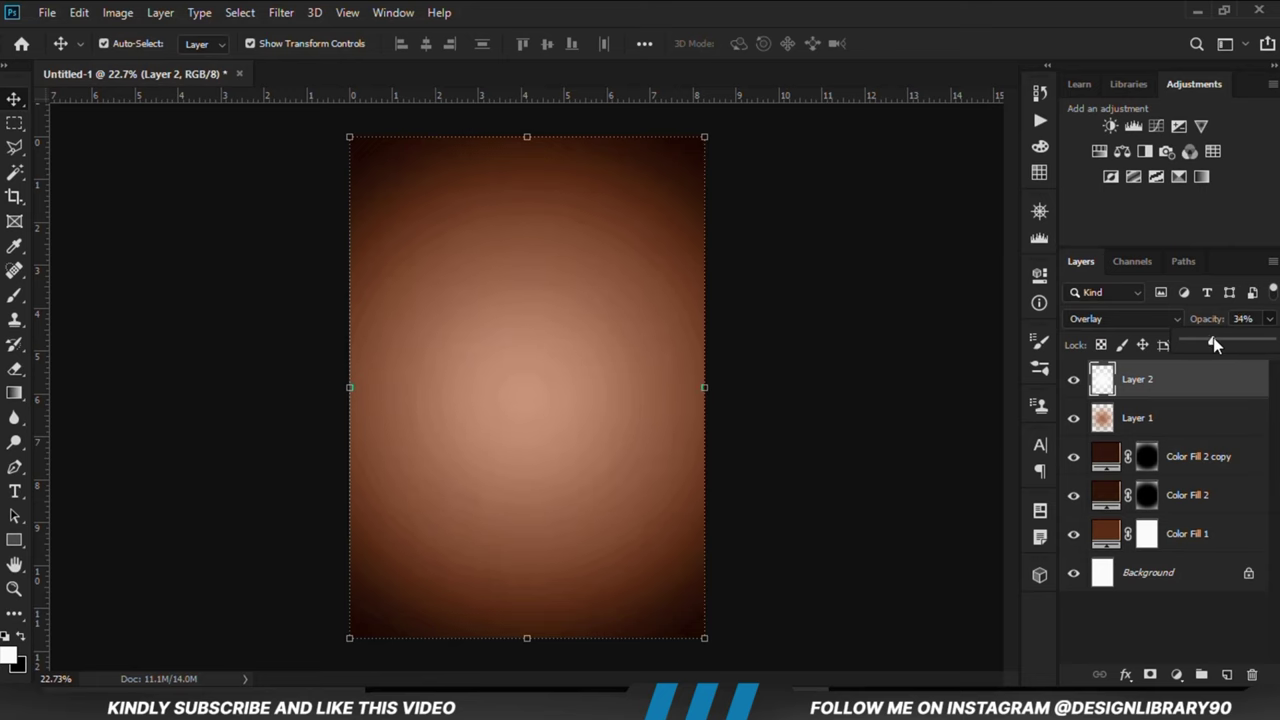
click(937, 424)
click(1070, 384)
click(1070, 384)
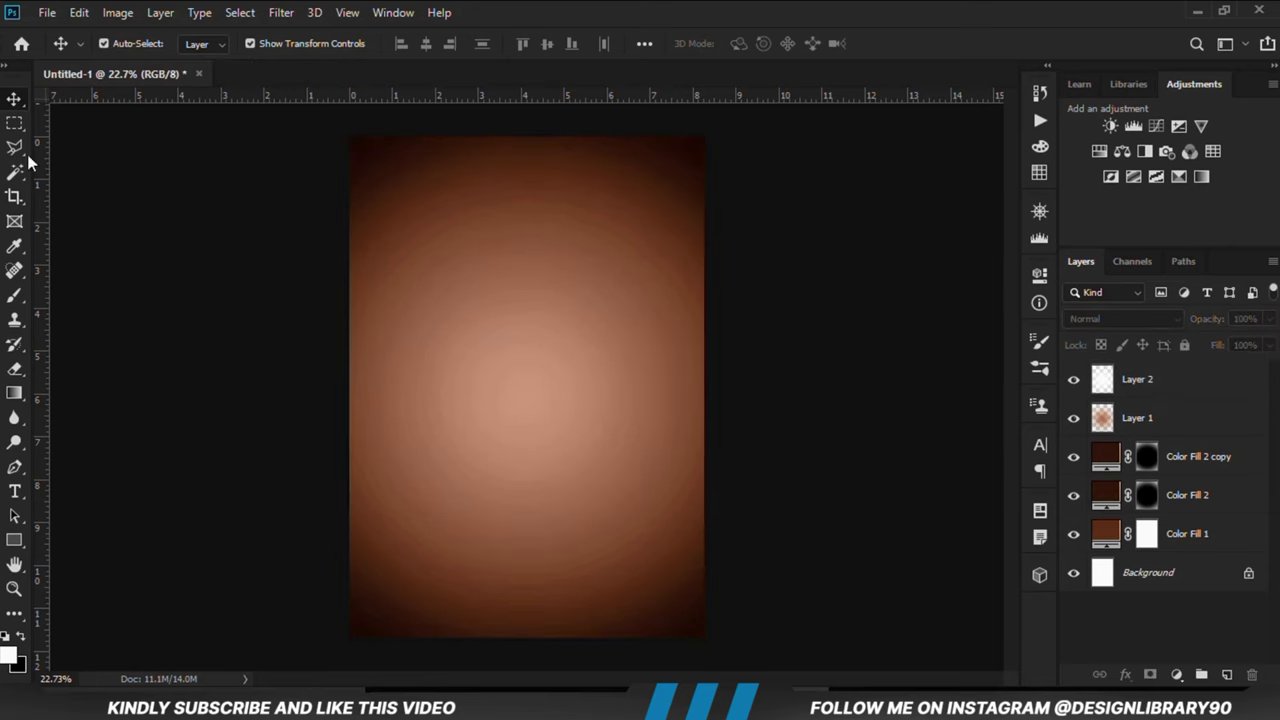
Open the recent file Mag.psd, copy its Magnum ice cream layer into the Untitled-1 poster and position it slightly above the center.
click(47, 12)
mouse_move(160, 125)
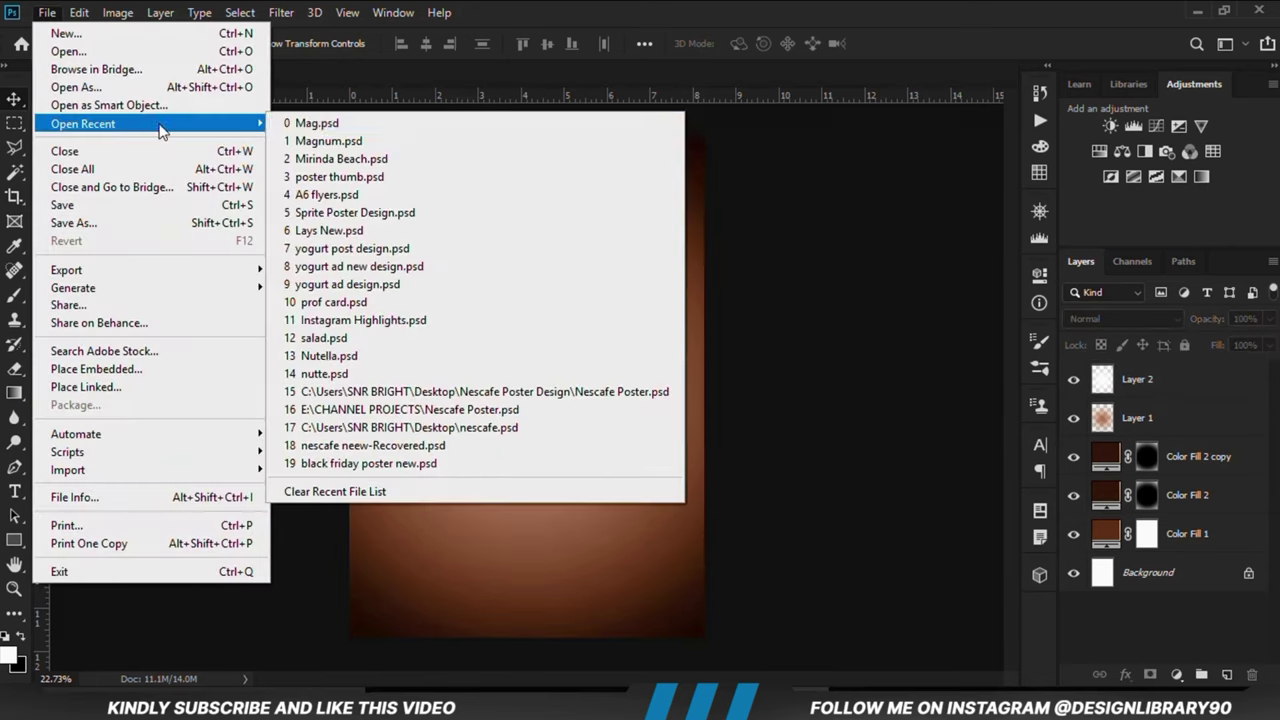
click(315, 125)
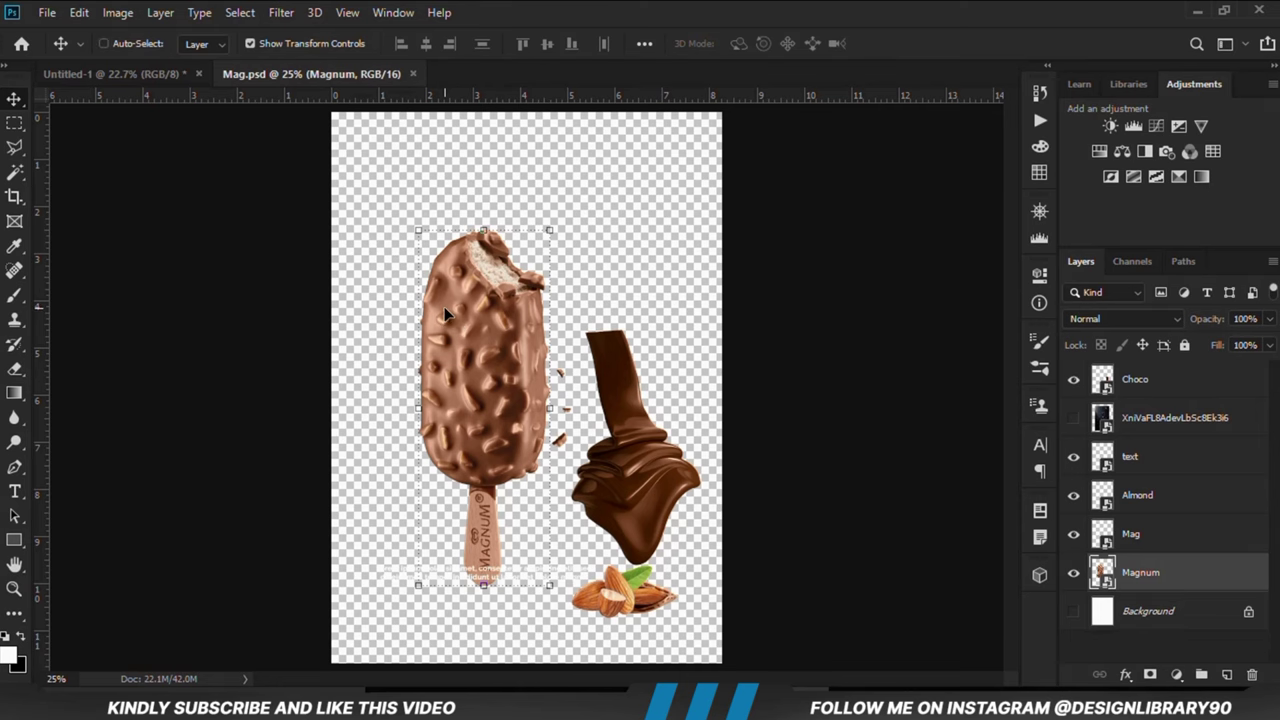
click(115, 73)
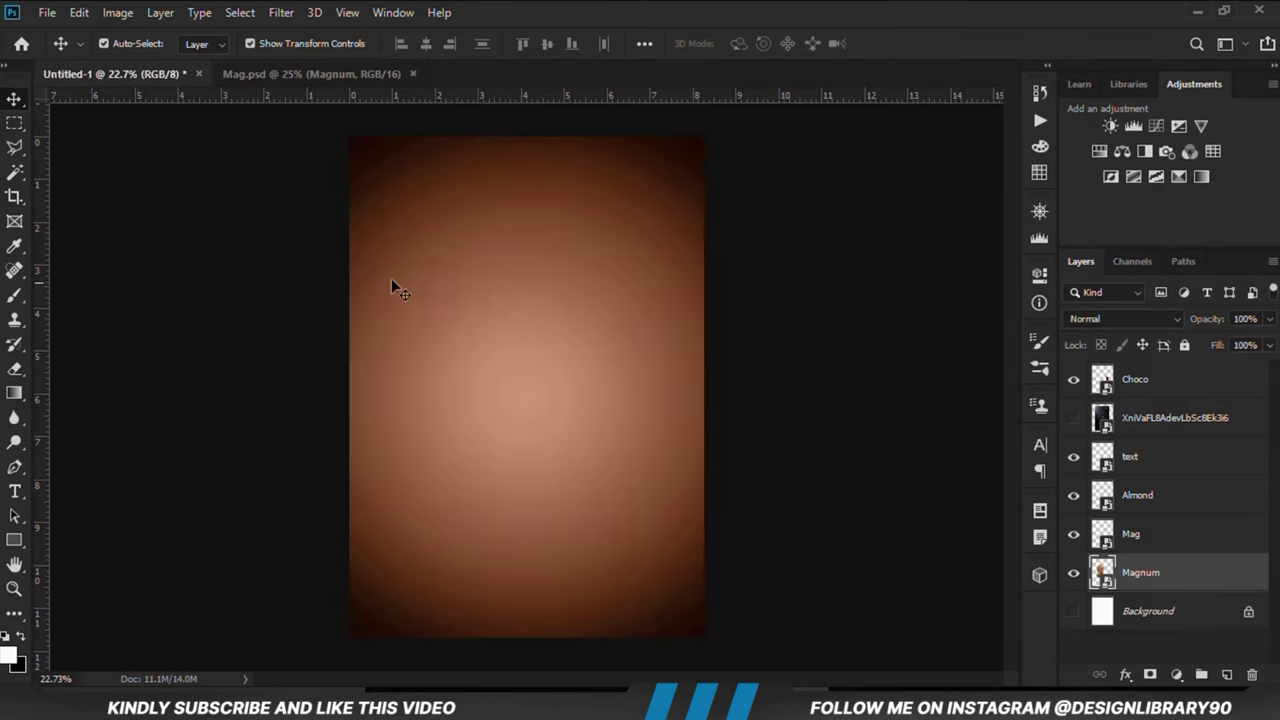
key(ctrl+v)
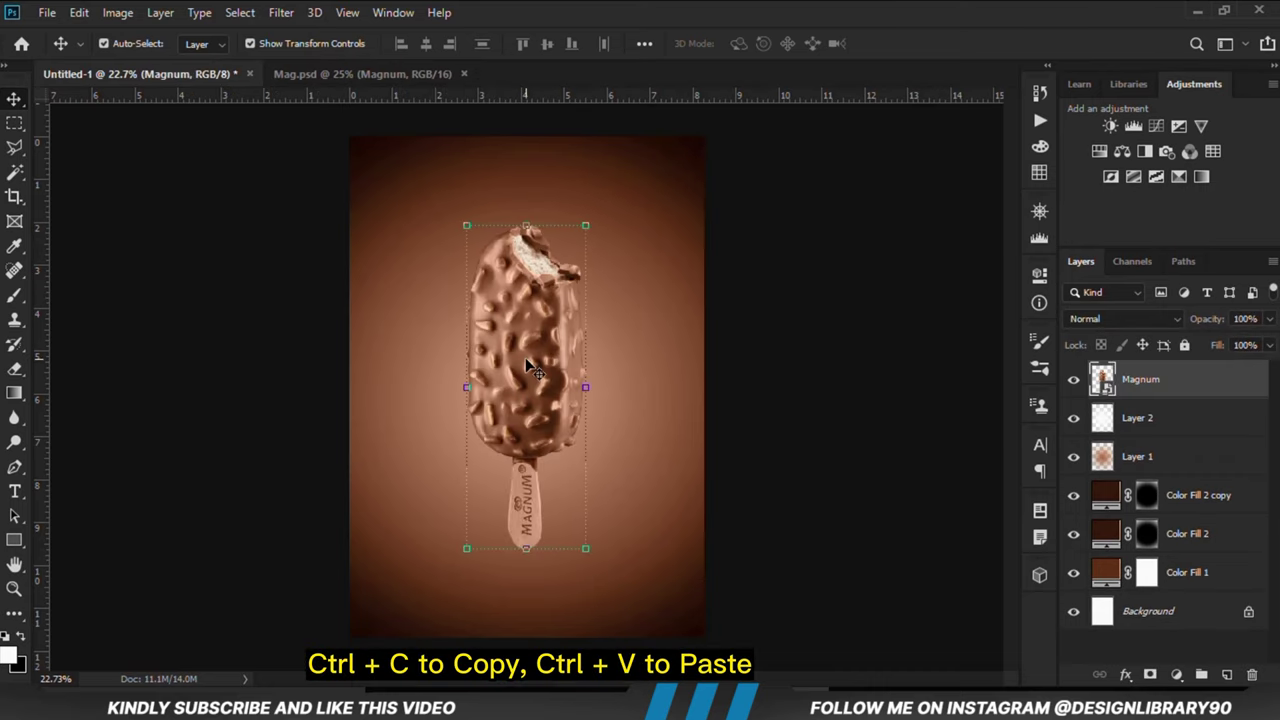
drag(520, 398, 521, 388)
Bring the Choco and Almond layers from Mag.psd into the poster together, over the ice cream.
click(340, 76)
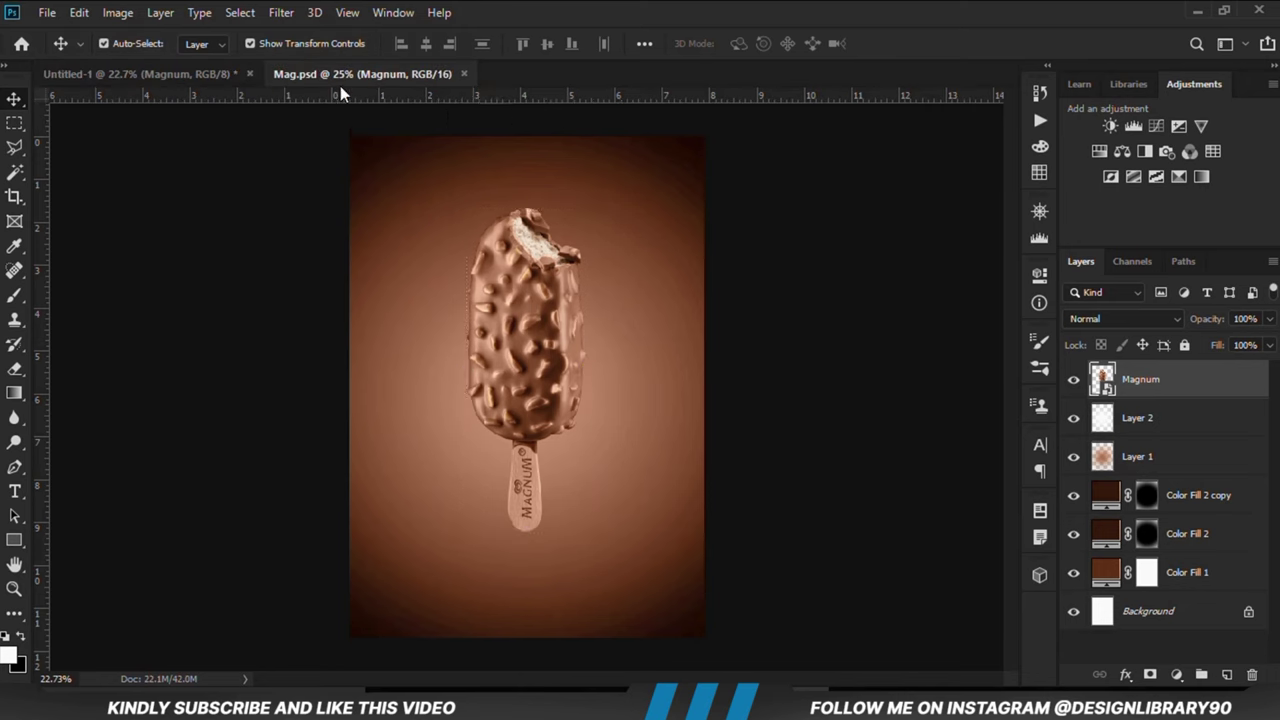
click(633, 465)
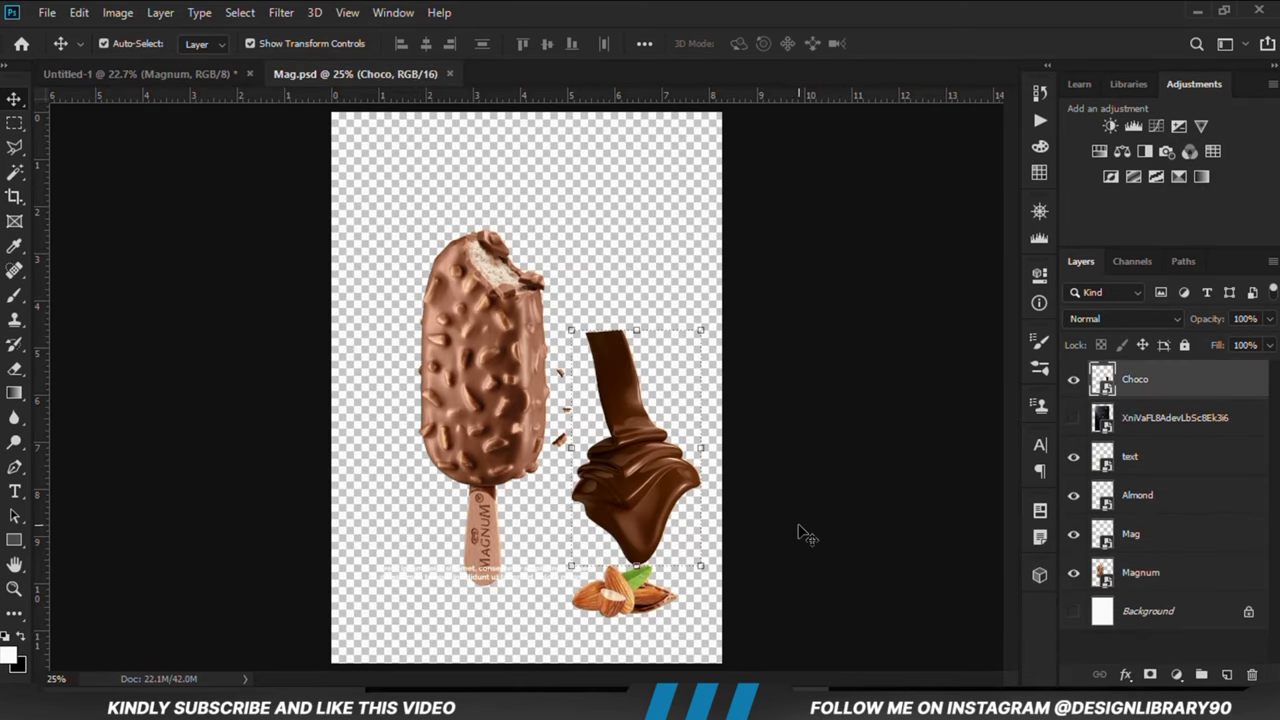
shift+click(617, 622)
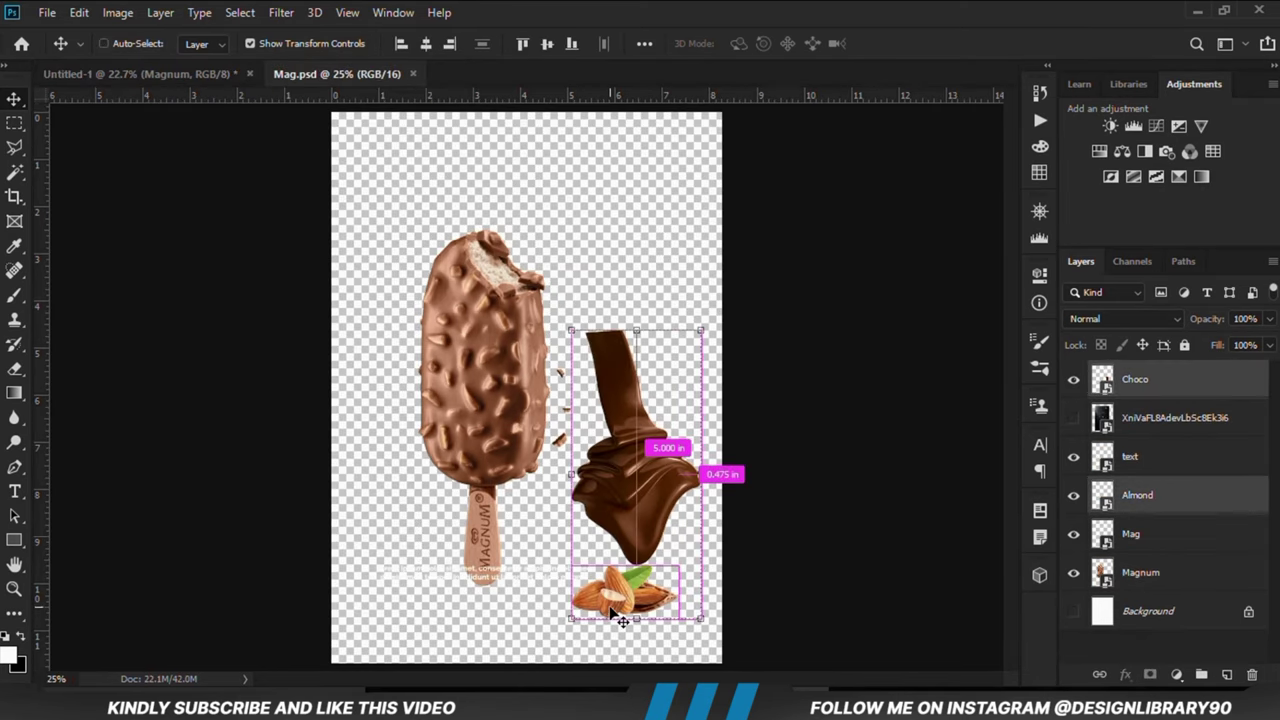
drag(170, 95, 491, 305)
Place the almonds beside the lower end of the ice cream stick, overlapping its left edge, and fine-tune their position.
drag(533, 517, 507, 530)
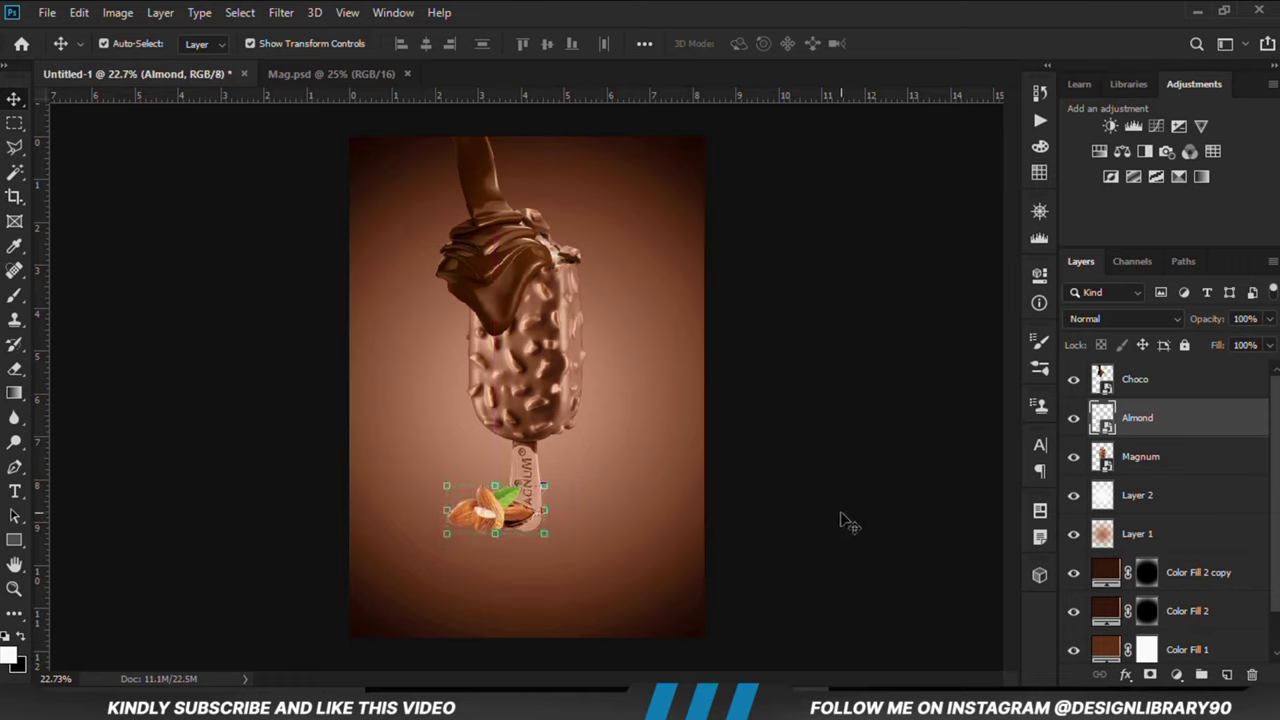
key(Left)
key(Left)
key(Left)
key(Down)
key(Down)
key(Down)
key(Down)
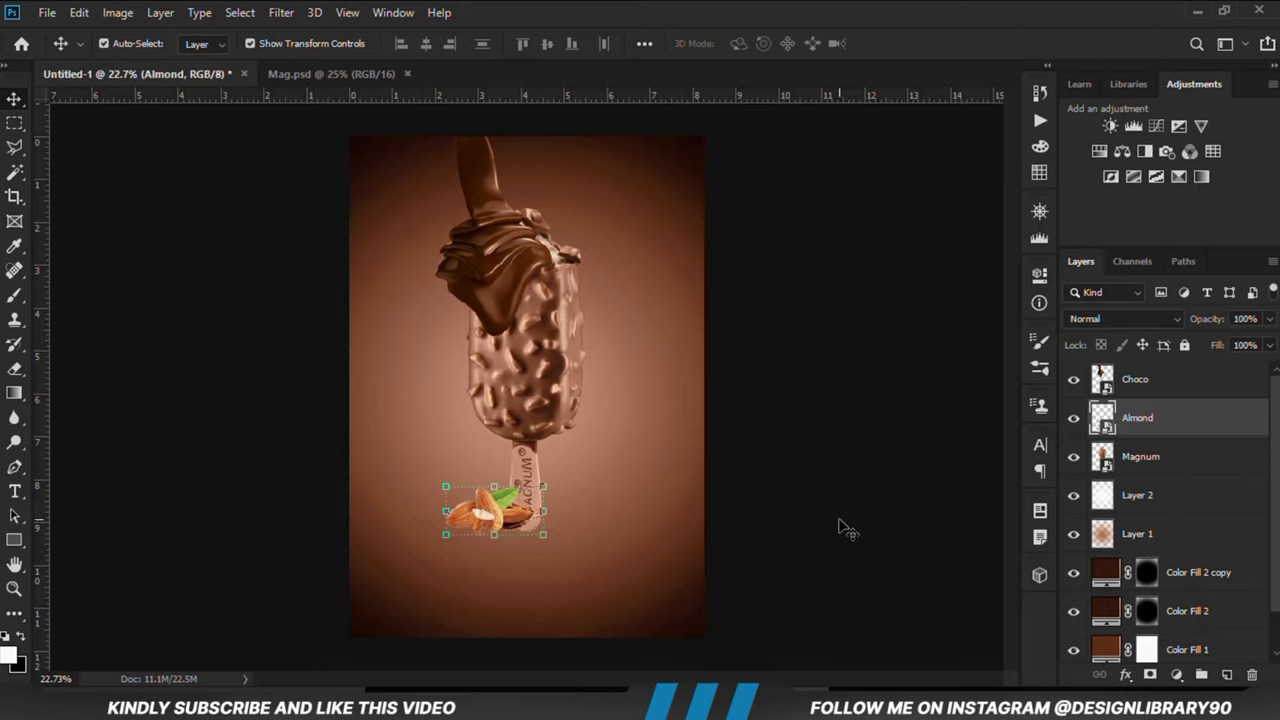
key(Left)
key(Left)
key(Left)
key(Left)
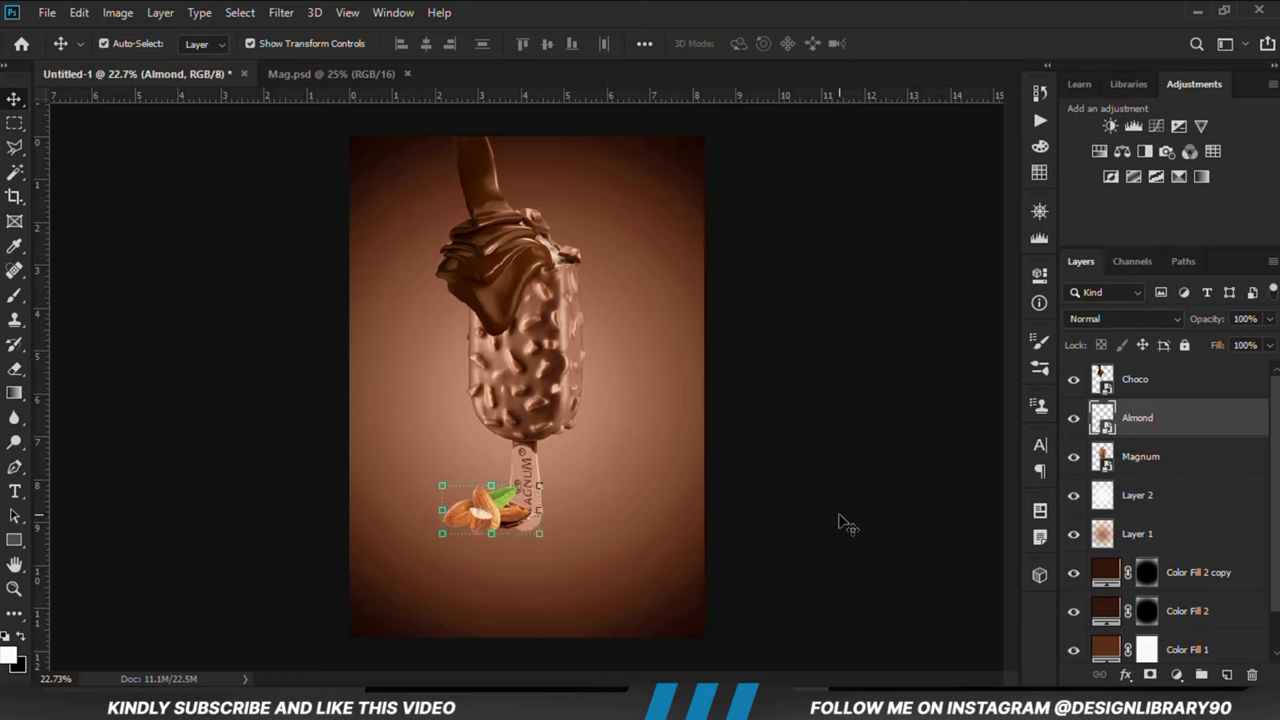
Move the chocolate pour so it is centered over the top of the ice cream.
drag(476, 252, 540, 261)
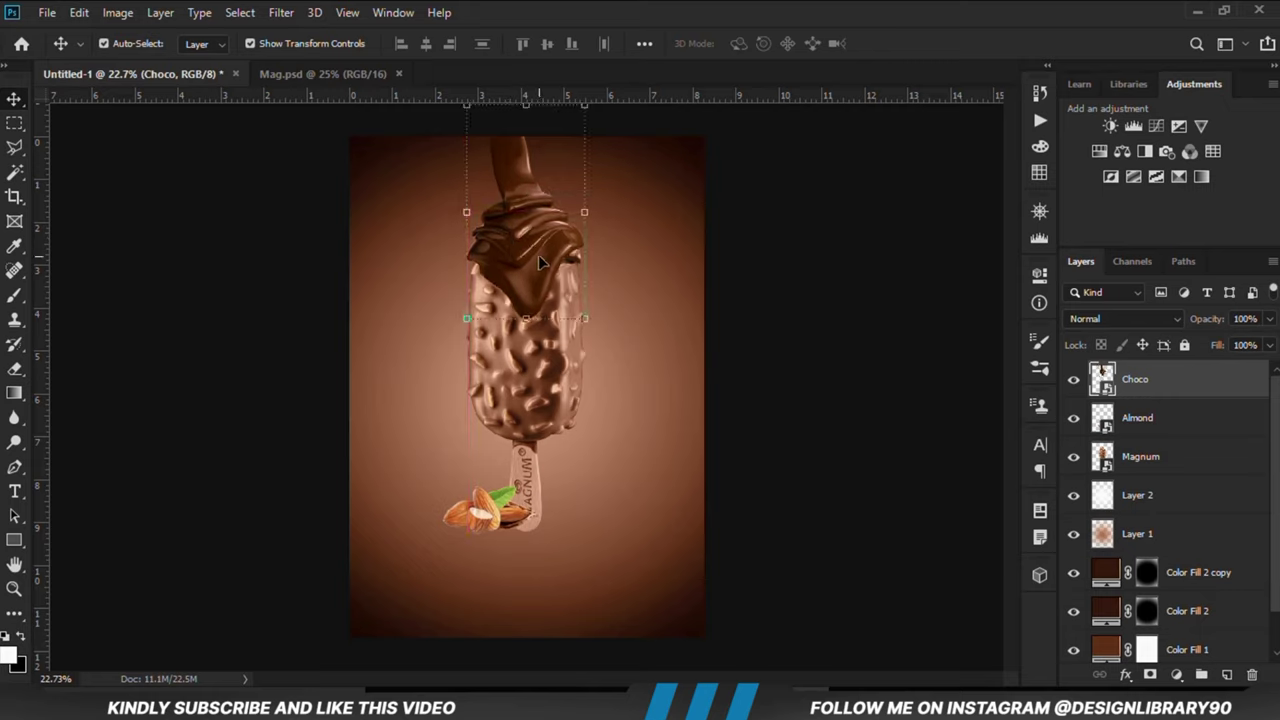
key(Right)
click(766, 394)
Bring the text layer from Mag.psd into the poster and place the Lorem ipsum lines centered near the lower edge.
click(290, 74)
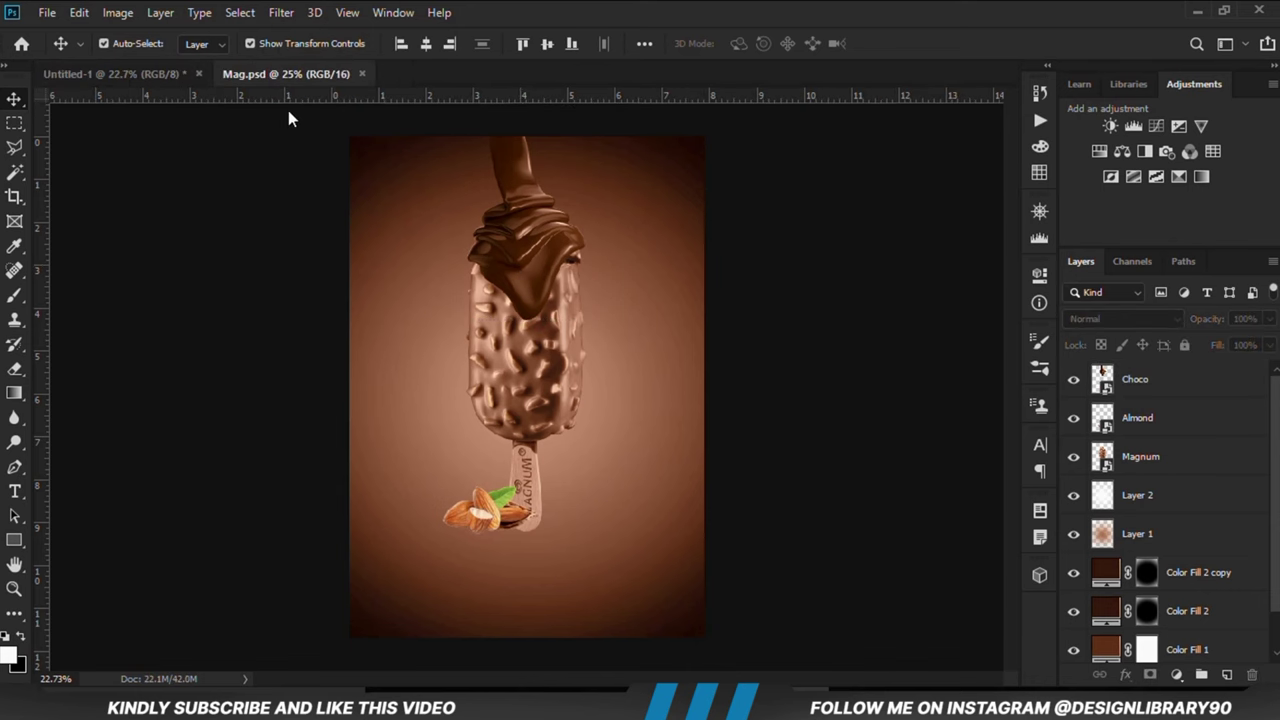
click(478, 575)
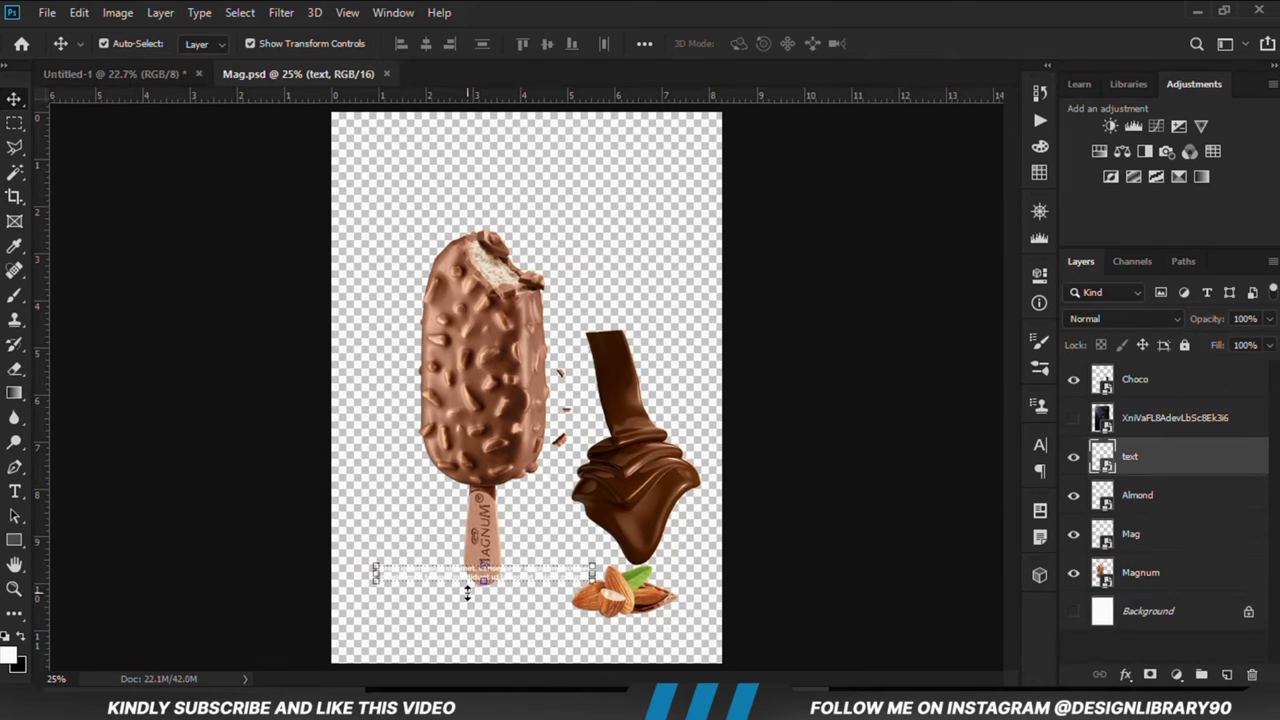
drag(137, 78, 493, 577)
key(ctrl+t)
key(Return)
click(773, 540)
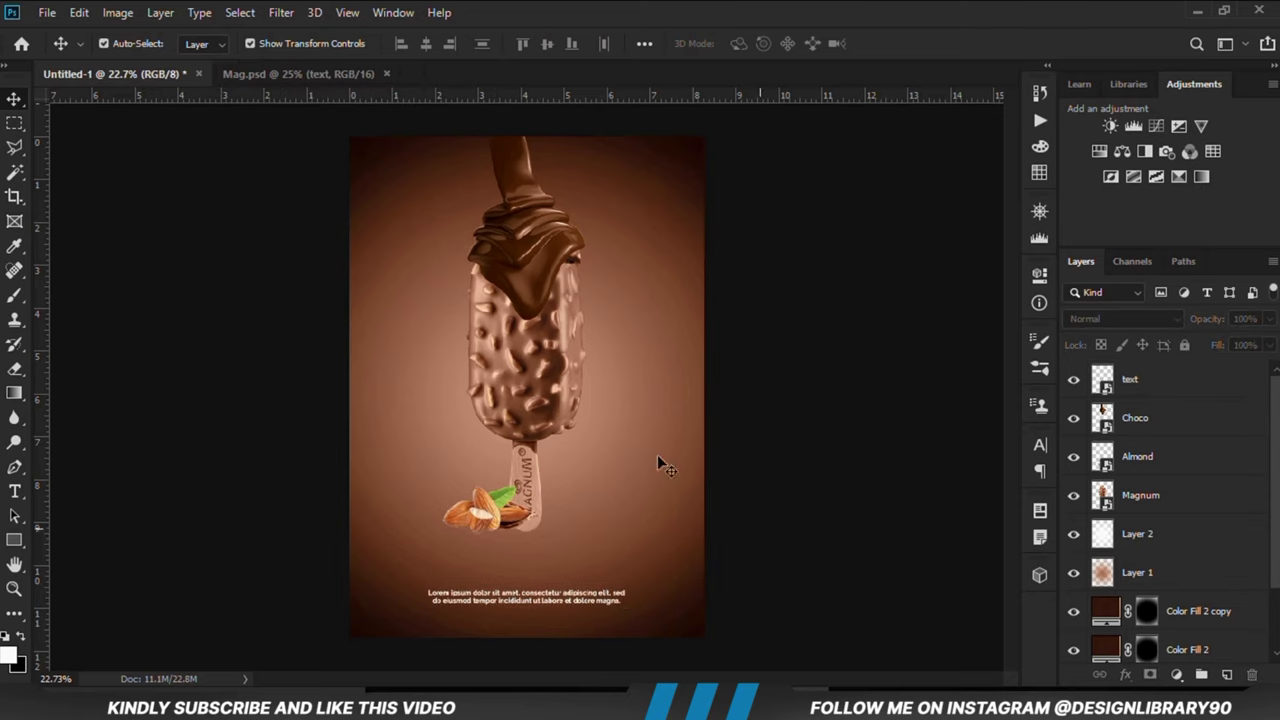
Bring the Mag crumbs layer from Mag.psd into the poster, place it right of the stick and rotate it slightly.
click(297, 74)
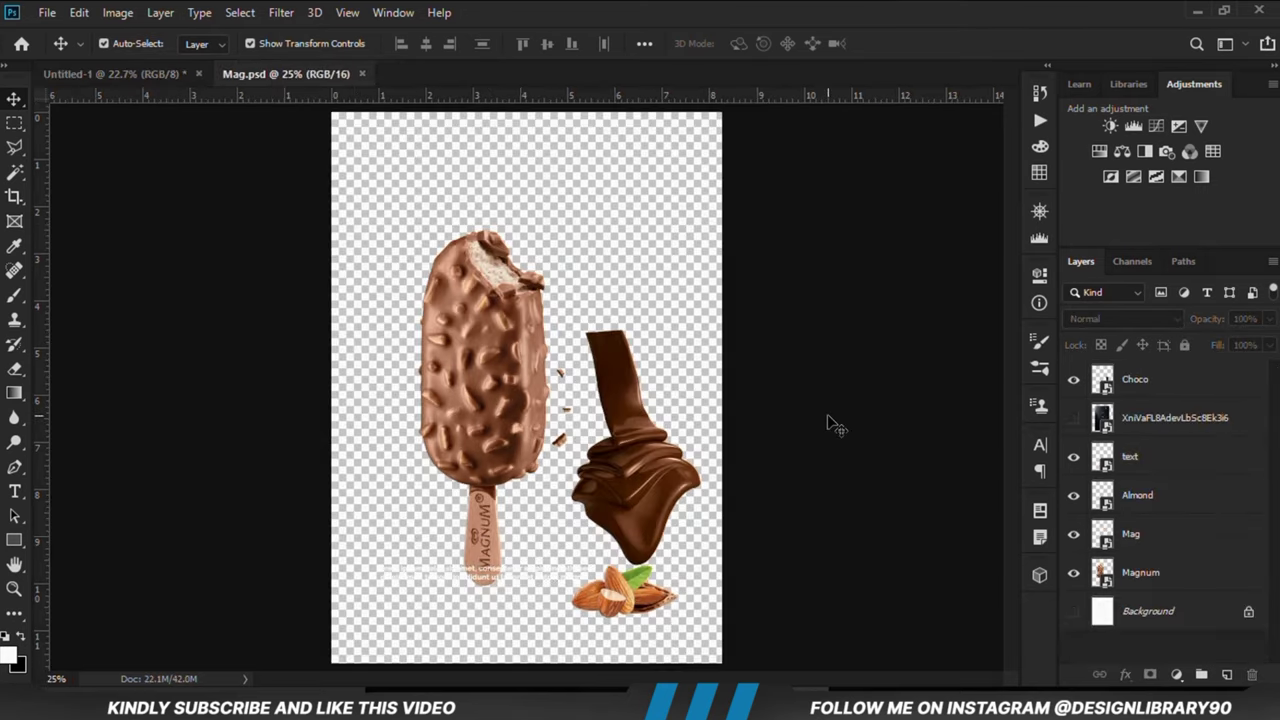
click(566, 456)
drag(566, 456, 571, 524)
key(ctrl+t)
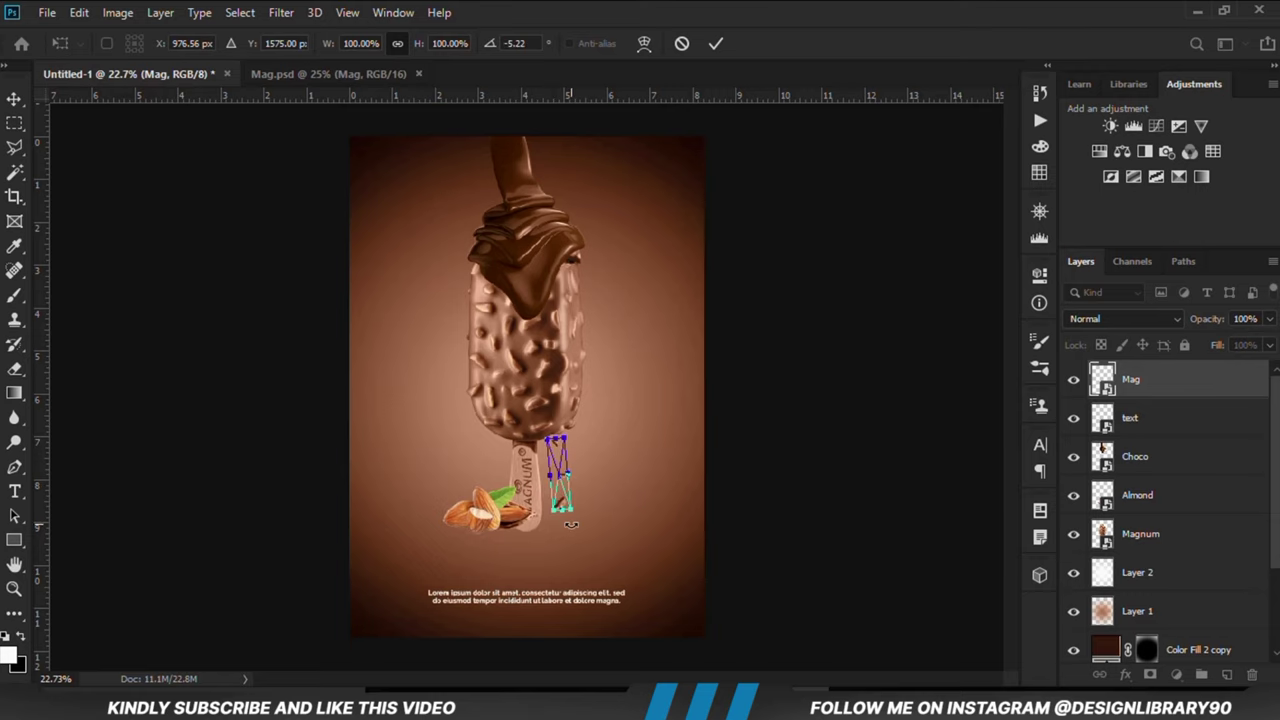
key(Return)
click(810, 493)
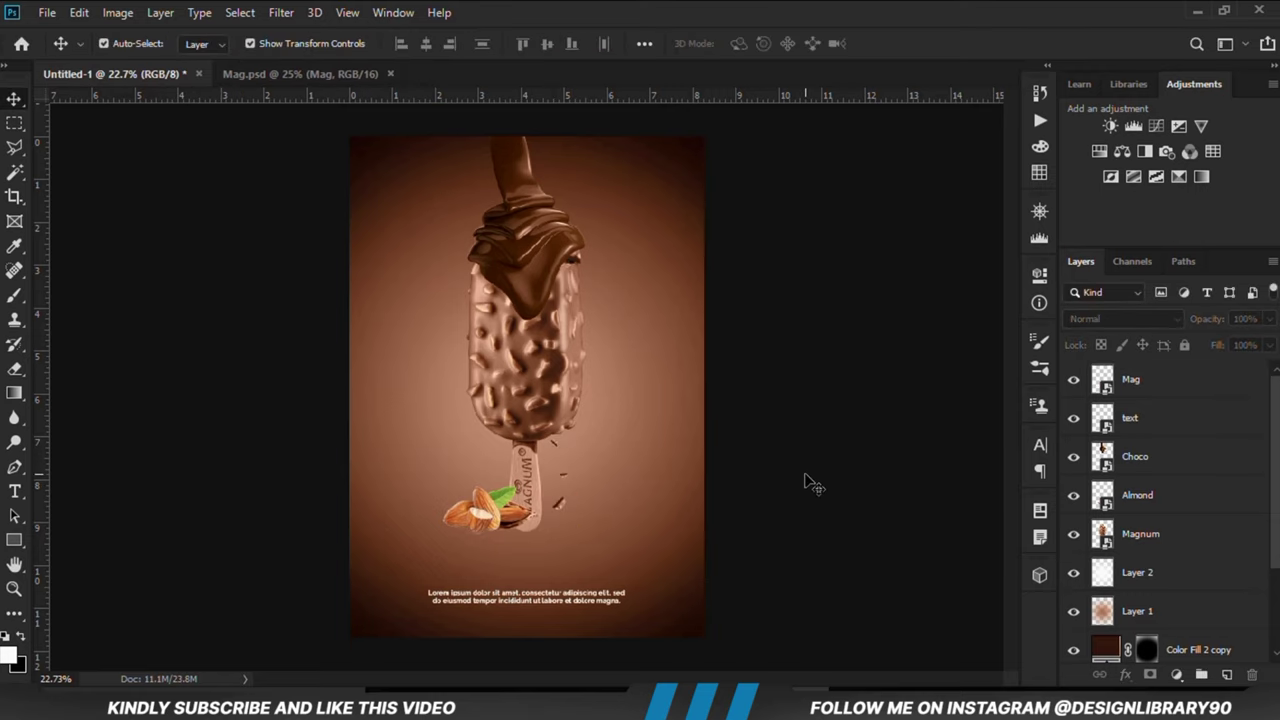
Examine the Choco and Magnum layers in the poster by hiding and reshowing each one.
key(ctrl+plus)
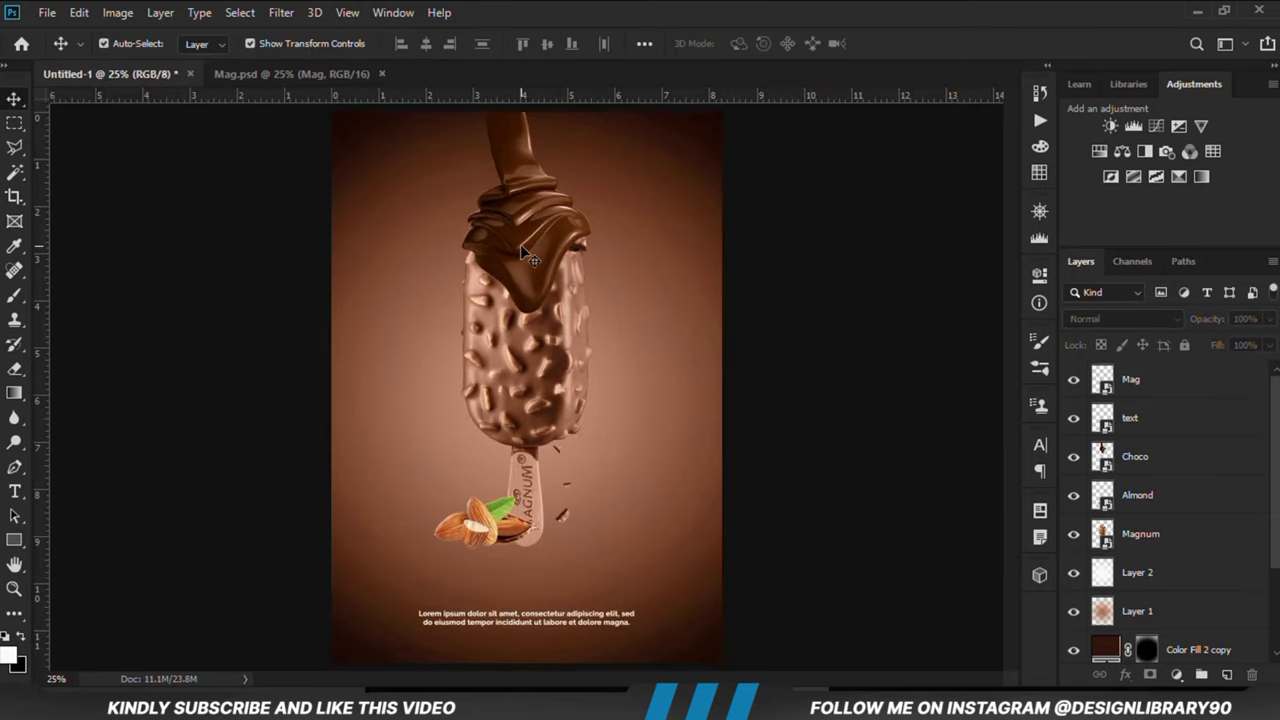
click(520, 246)
click(1073, 457)
click(1073, 457)
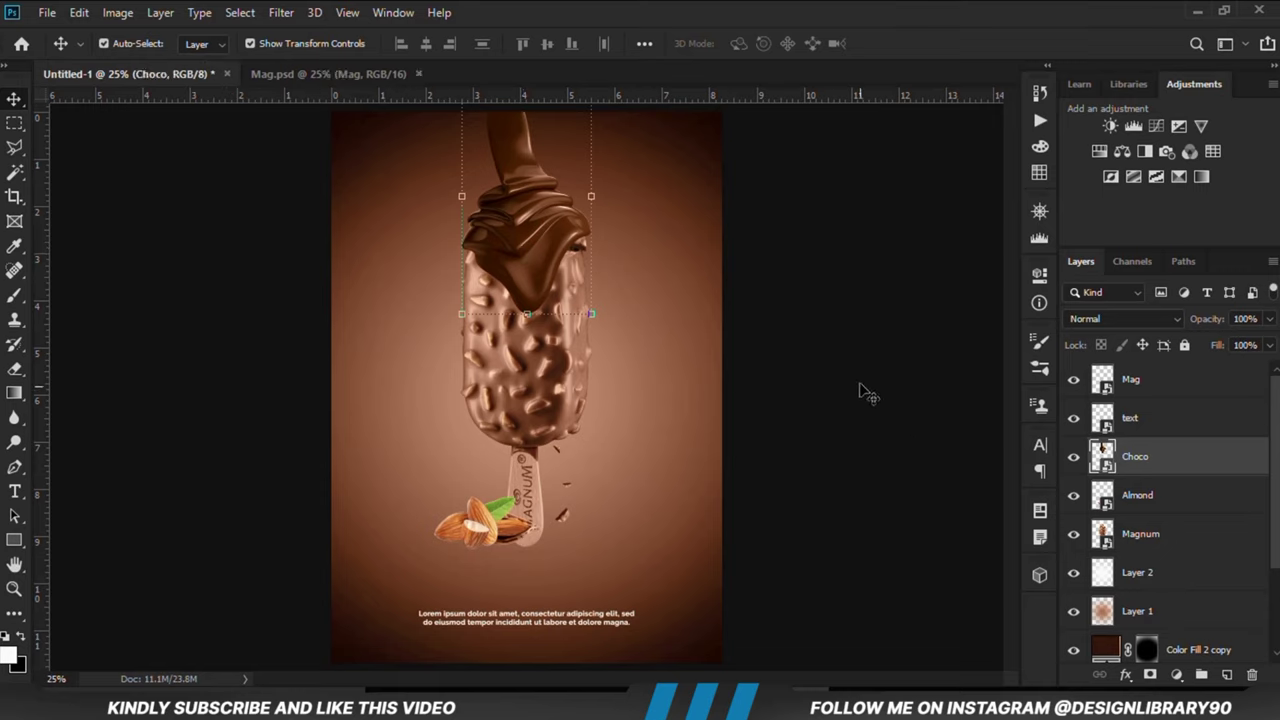
click(862, 391)
click(572, 420)
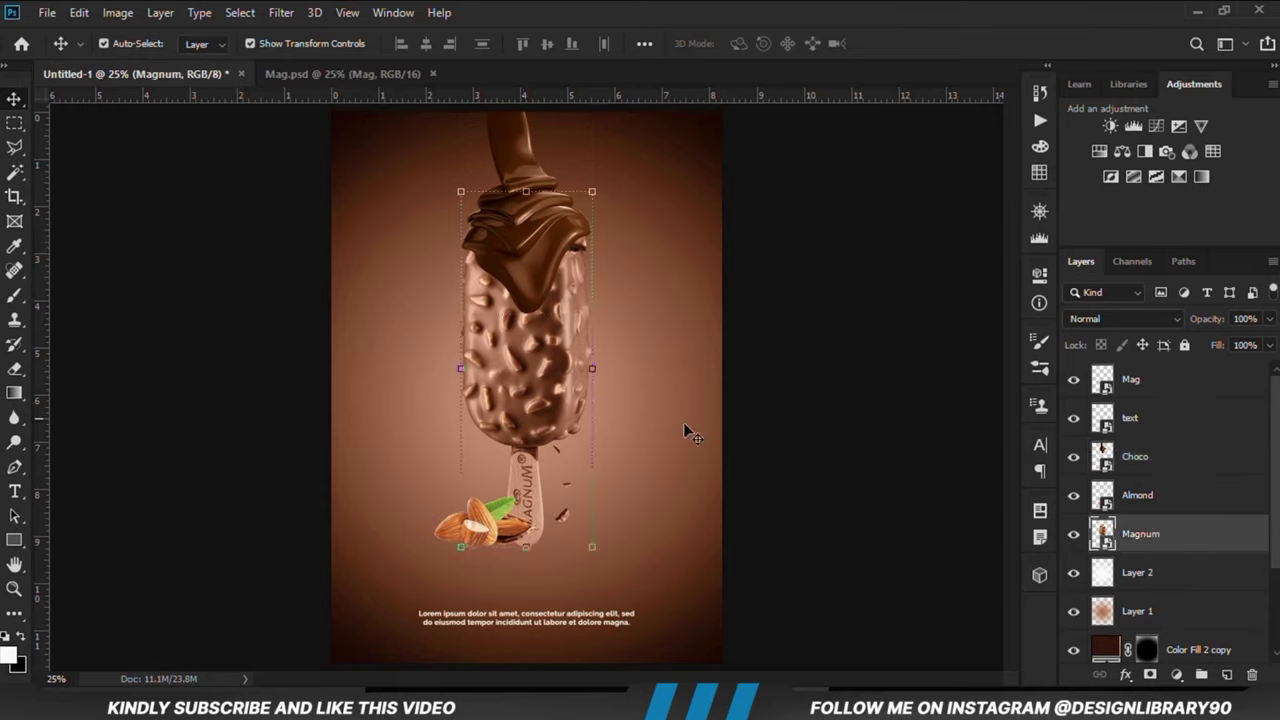
click(1073, 535)
click(1073, 535)
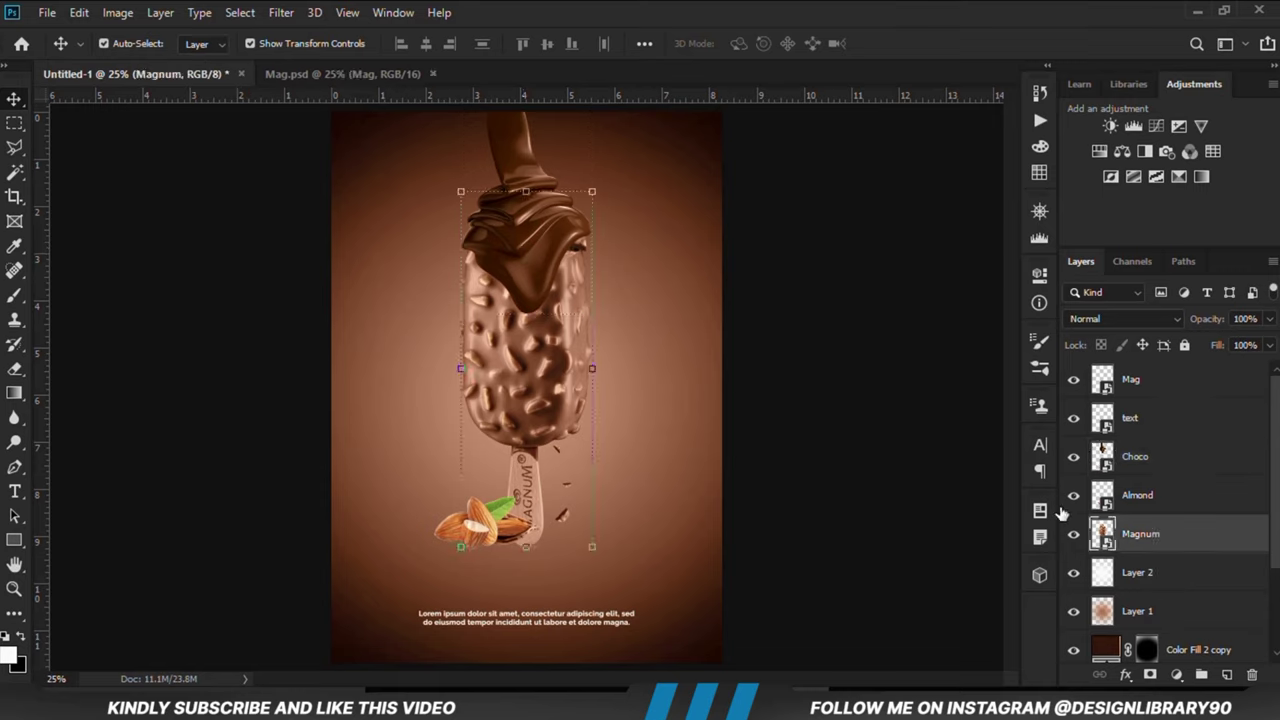
click(800, 533)
Check how the almonds line up with the base of the stick using a temporary horizontal guide.
drag(610, 97, 581, 549)
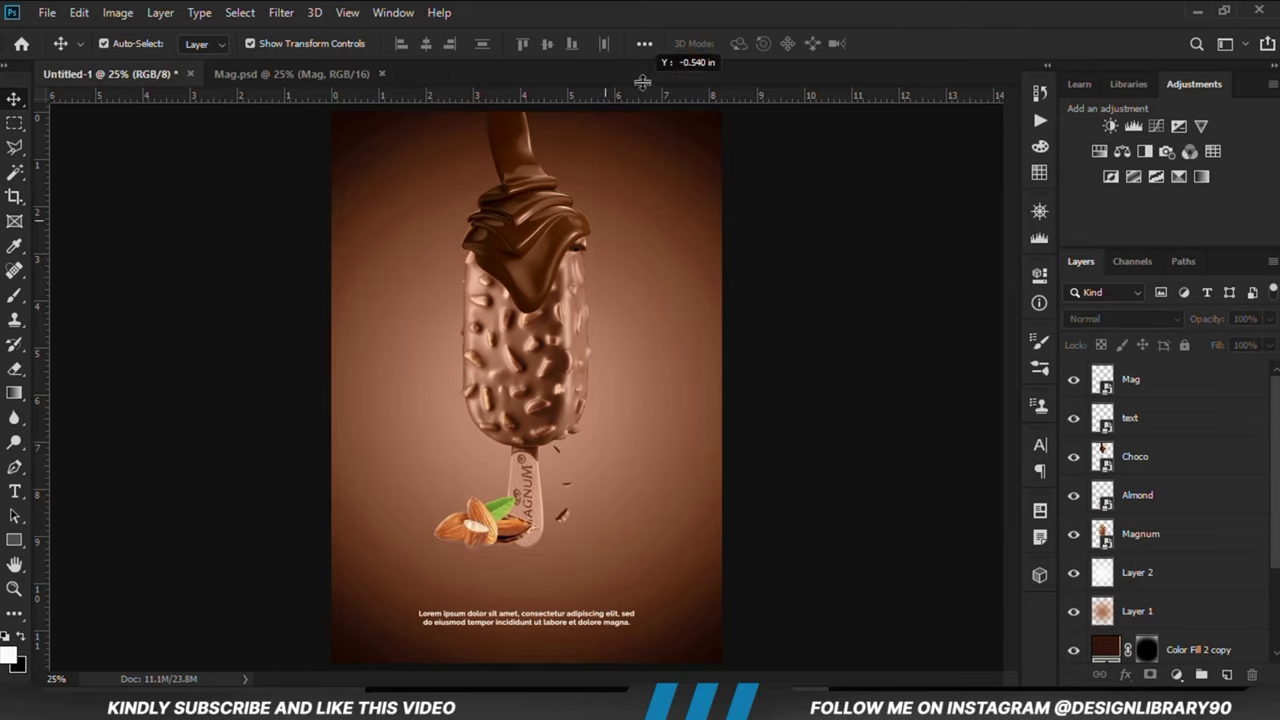
click(470, 540)
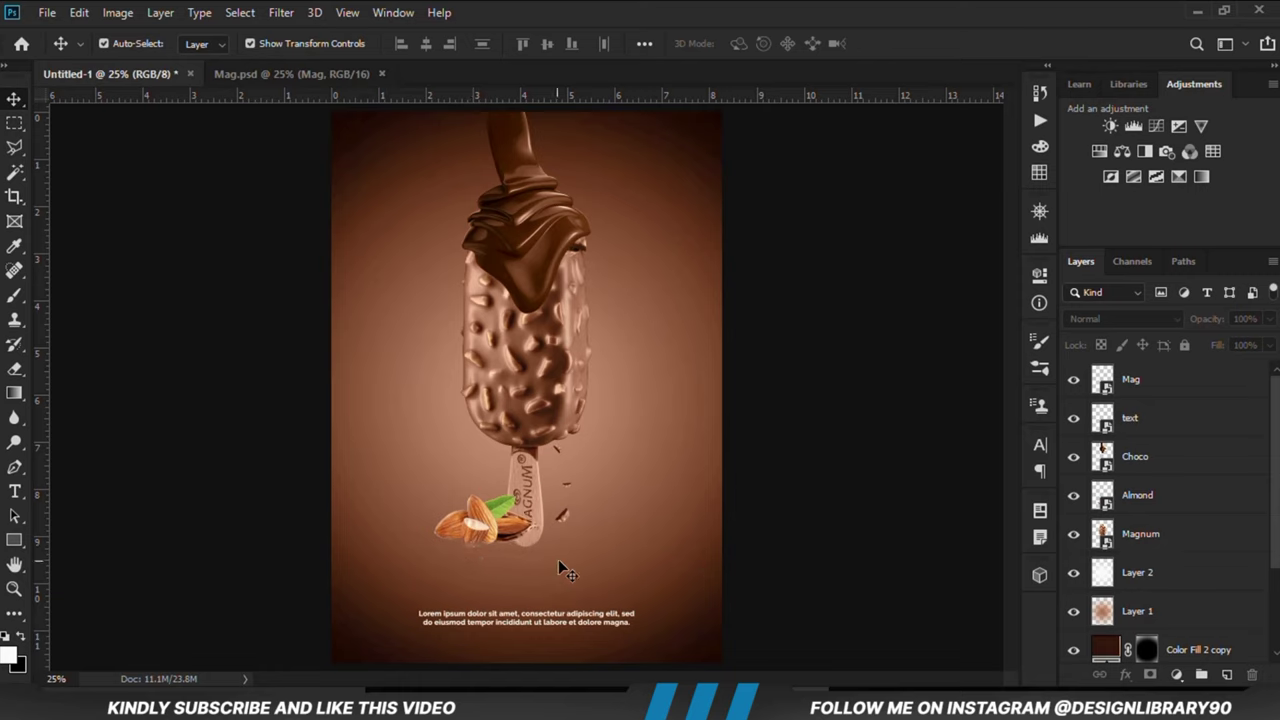
click(508, 541)
click(885, 522)
Add an Exposure adjustment clipped to the Magnum layer and lower its exposure to darken the ice cream strongly.
click(494, 392)
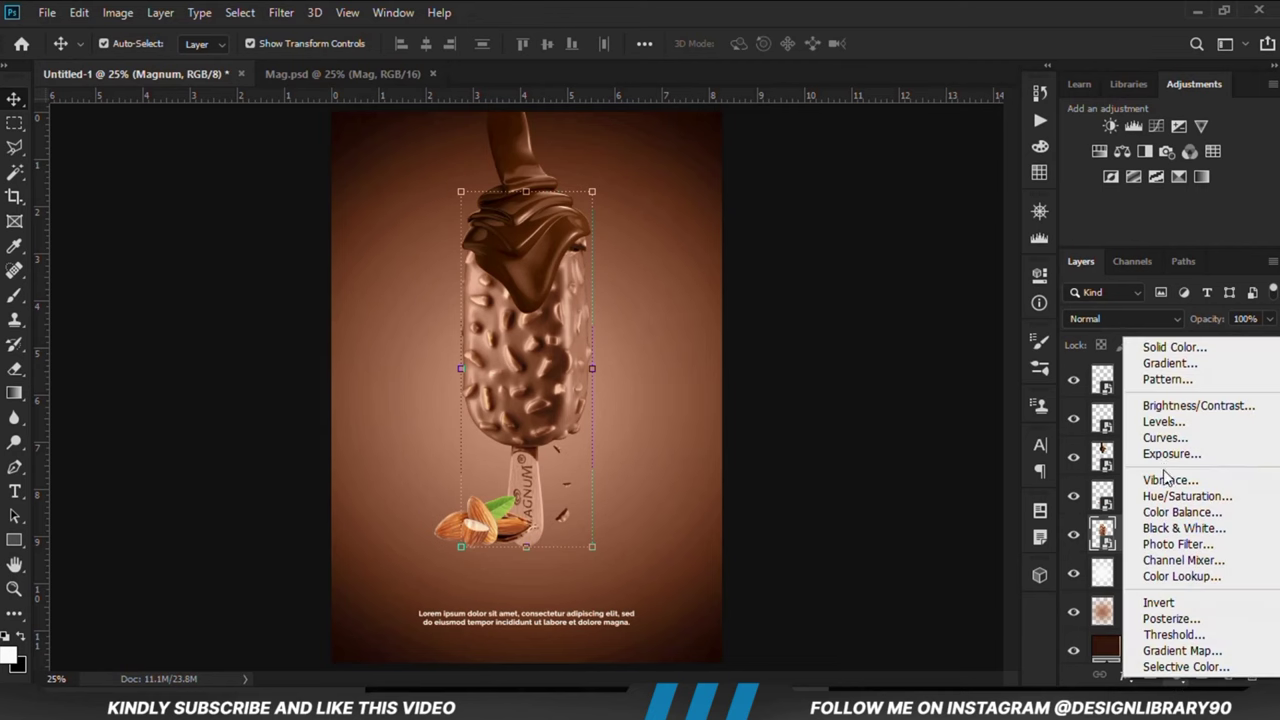
click(1150, 449)
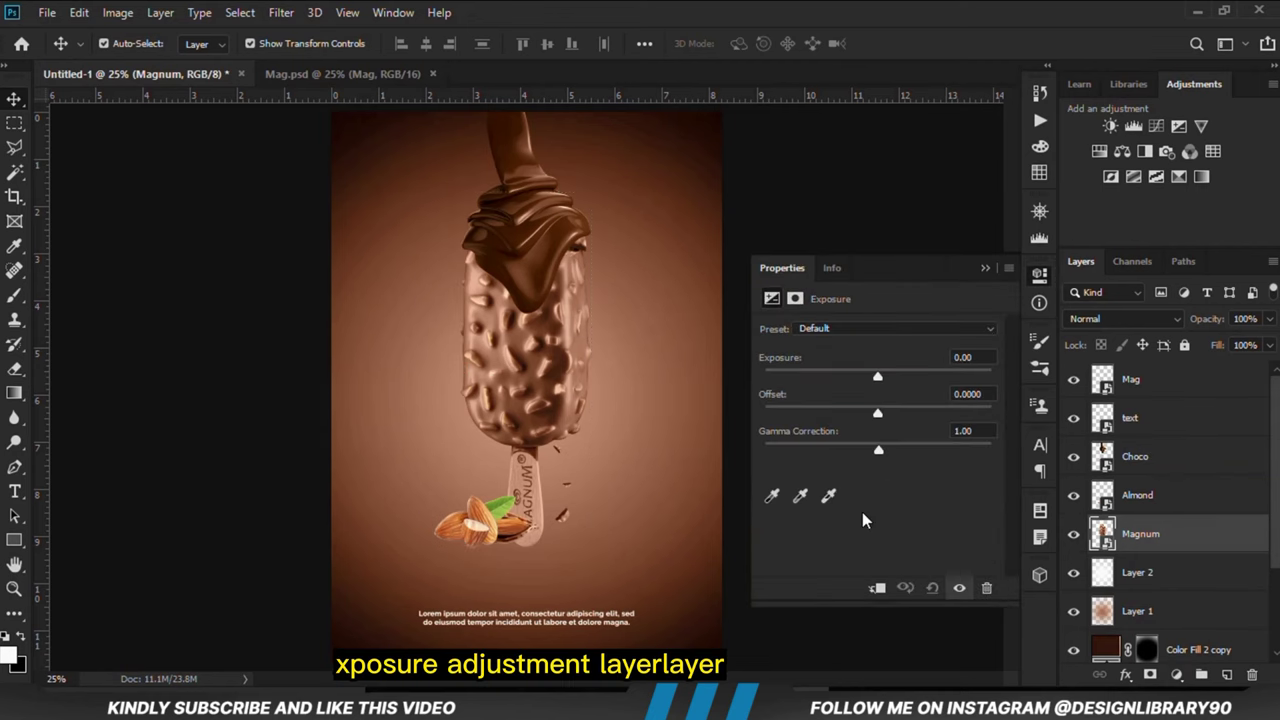
click(877, 589)
drag(841, 374, 816, 378)
click(986, 270)
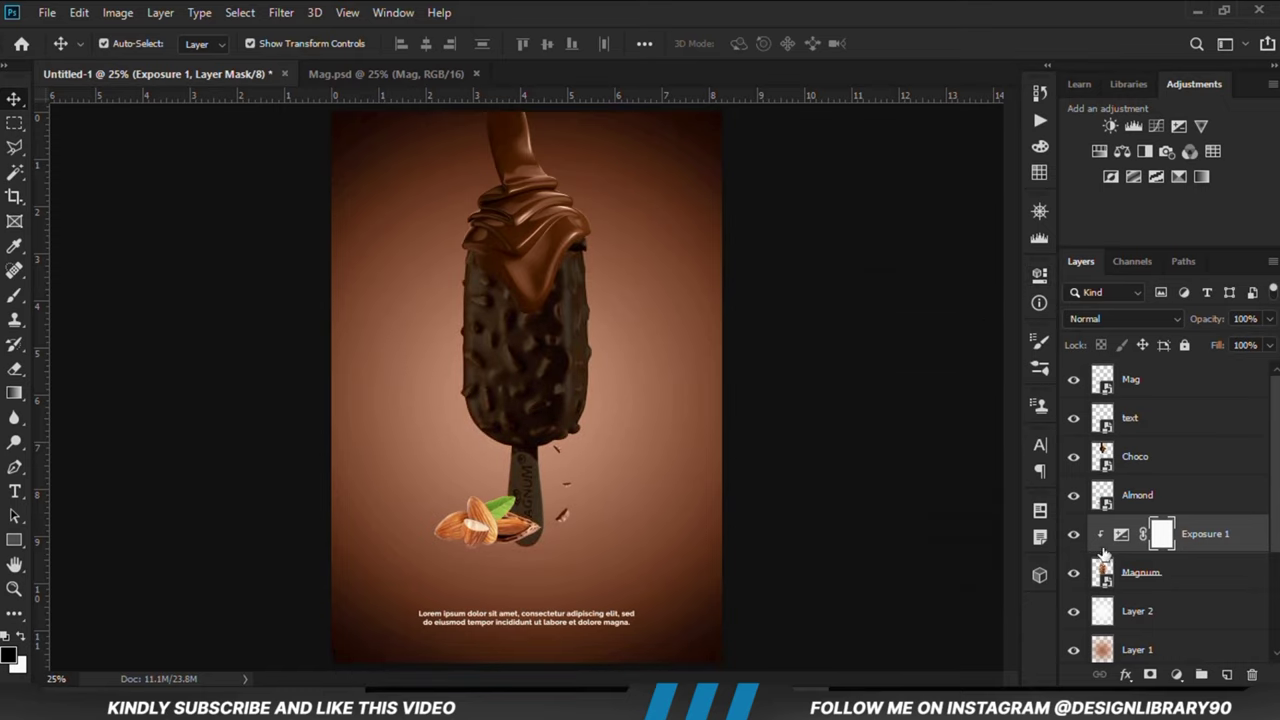
Compare the ice cream with and without the exposure adjustment, invert its mask to black and select the Brush tool.
click(1072, 534)
click(1072, 534)
key(ctrl+i)
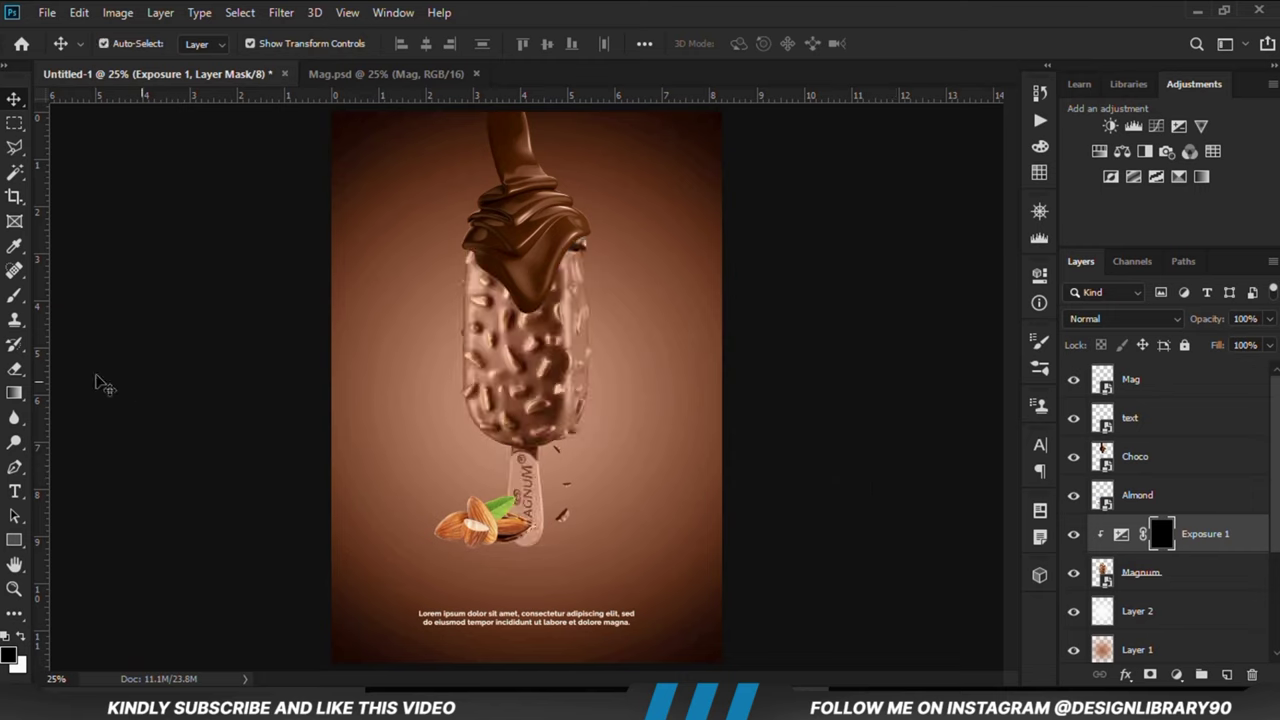
right_click(15, 296)
click(183, 300)
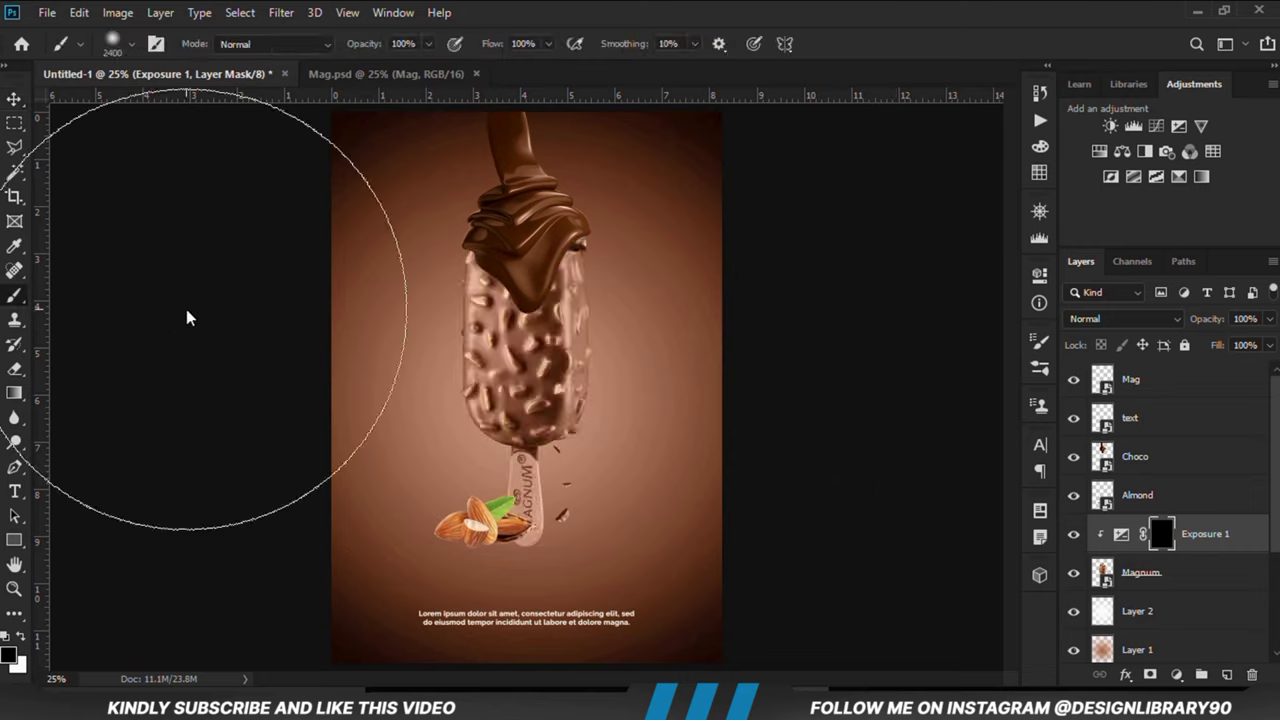
Paint the Exposure 1 mask with a soft white 600 px brush at 13% opacity to shade the ice cream from its base up its right side.
key(bracketleft)
key(bracketleft)
key(bracketleft)
key(bracketleft)
key(bracketleft)
key(bracketleft)
key(bracketleft)
key(bracketleft)
key(bracketleft)
key(bracketleft)
key(bracketleft)
key(bracketleft)
key(bracketleft)
key(bracketleft)
key(bracketleft)
key(bracketleft)
key(bracketleft)
key(bracketleft)
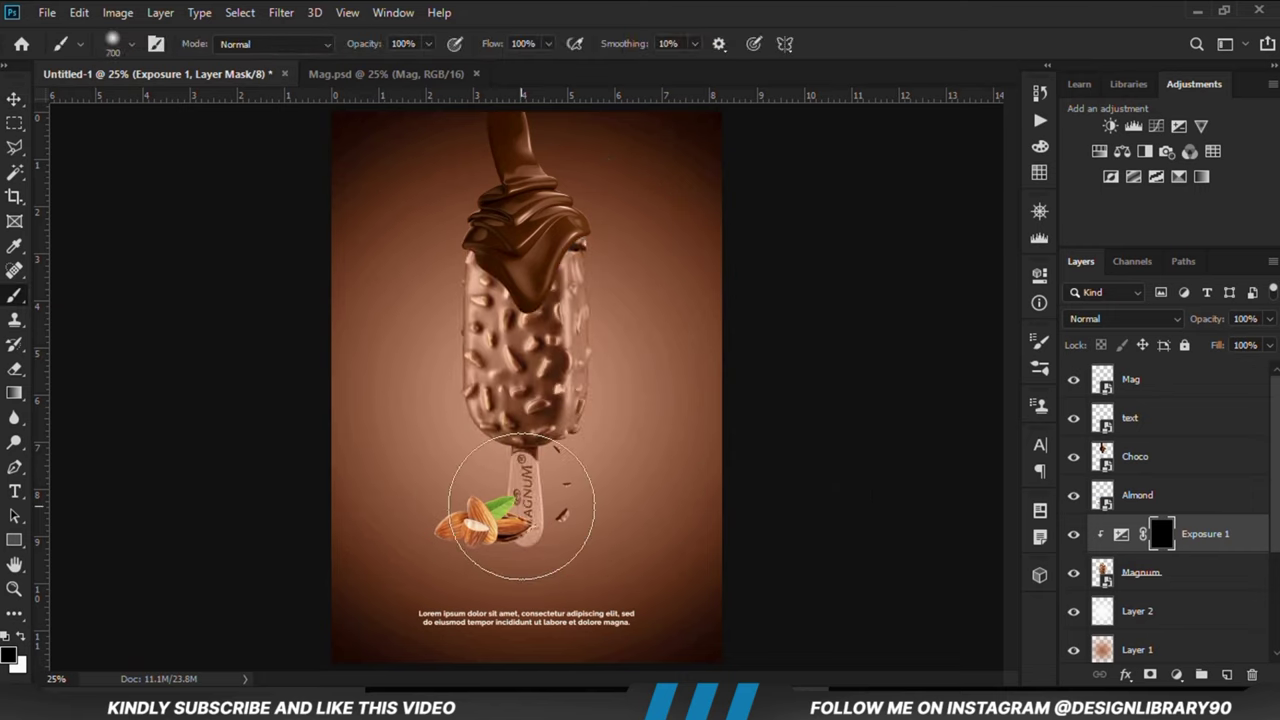
drag(428, 44, 353, 71)
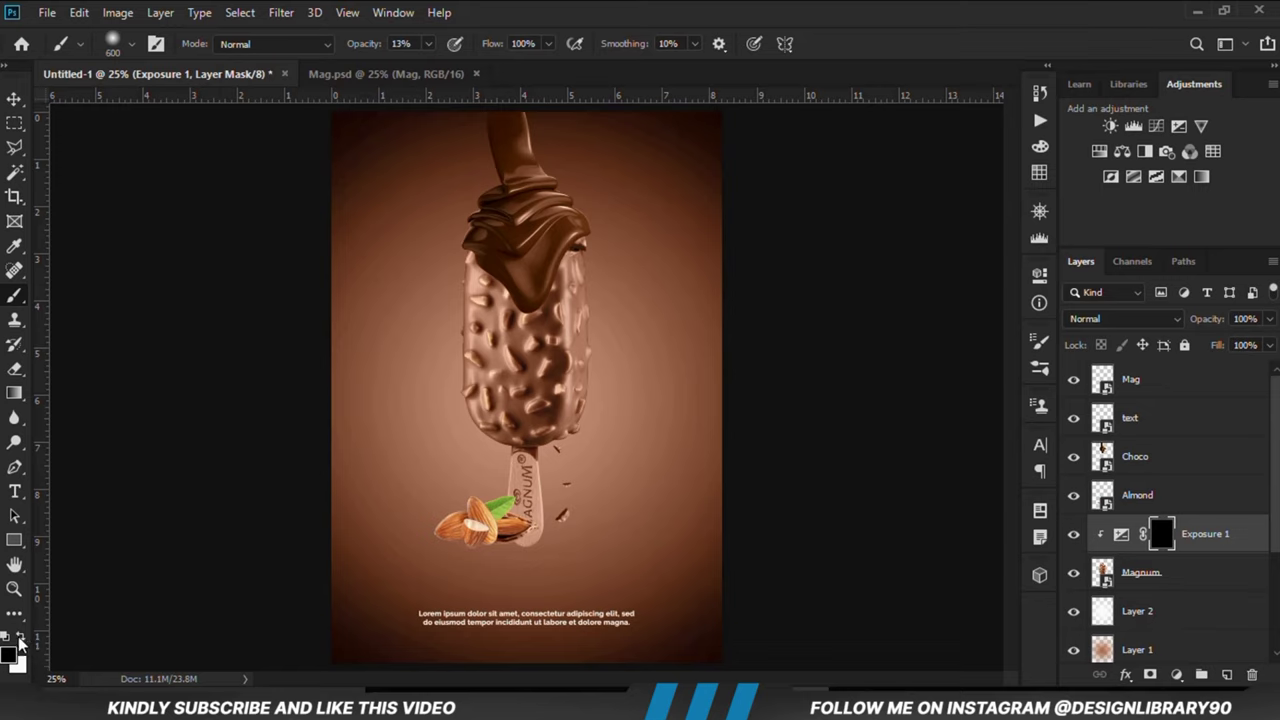
click(500, 560)
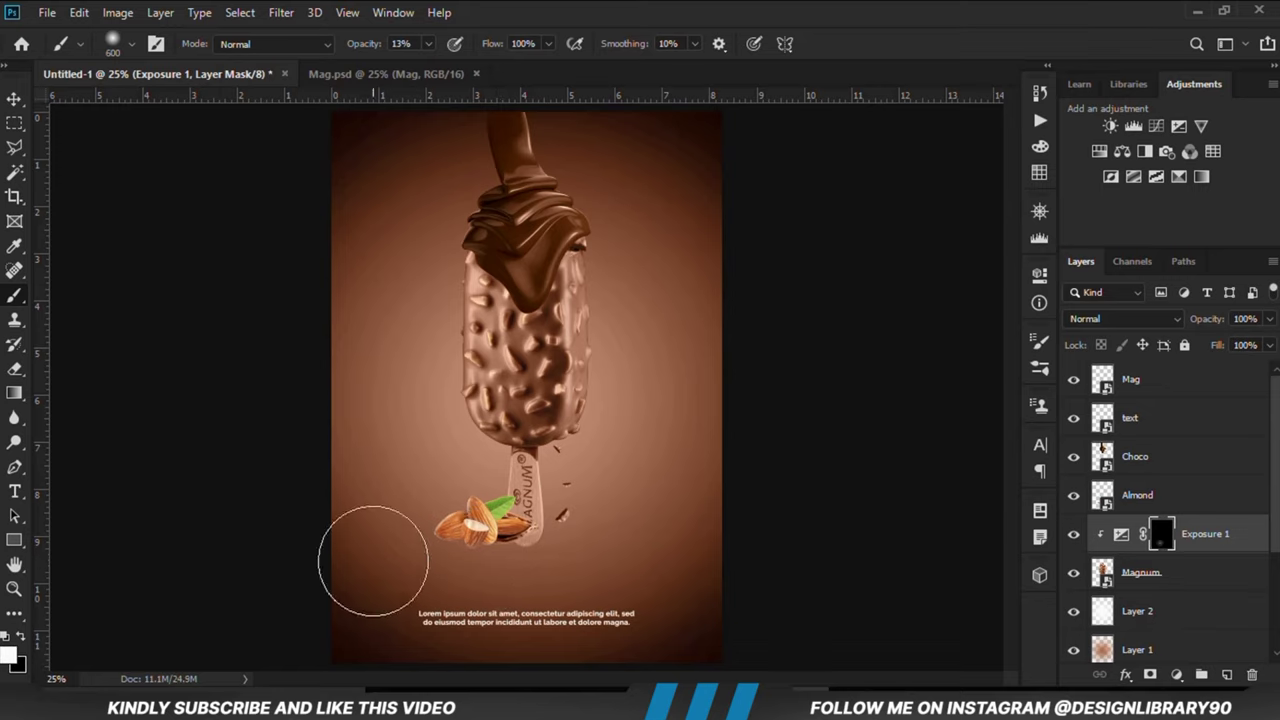
mouse_move(473, 511)
mouse_down()
mouse_move(457, 443)
mouse_move(380, 289)
mouse_move(544, 411)
mouse_move(578, 262)
mouse_move(585, 290)
mouse_up()
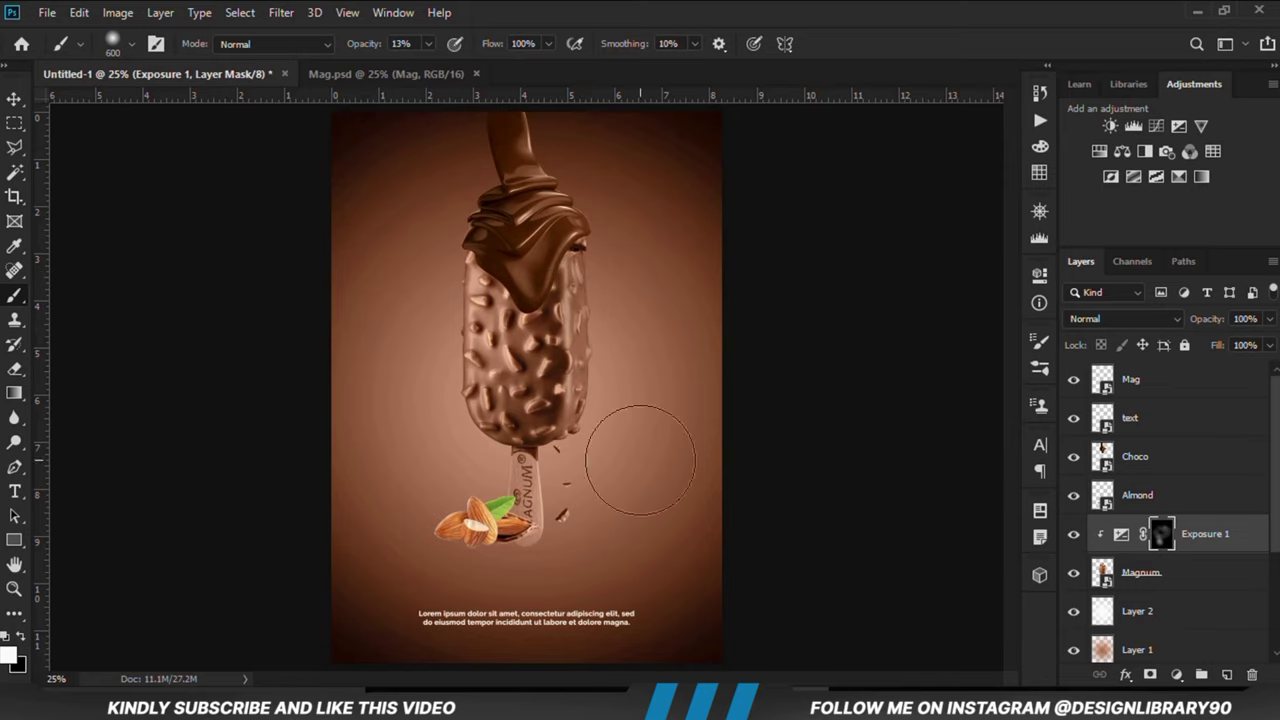
Lower the brush opacity to 8% and build up subtle shading along the ice cream's right edge, its upper part and the stick.
click(428, 44)
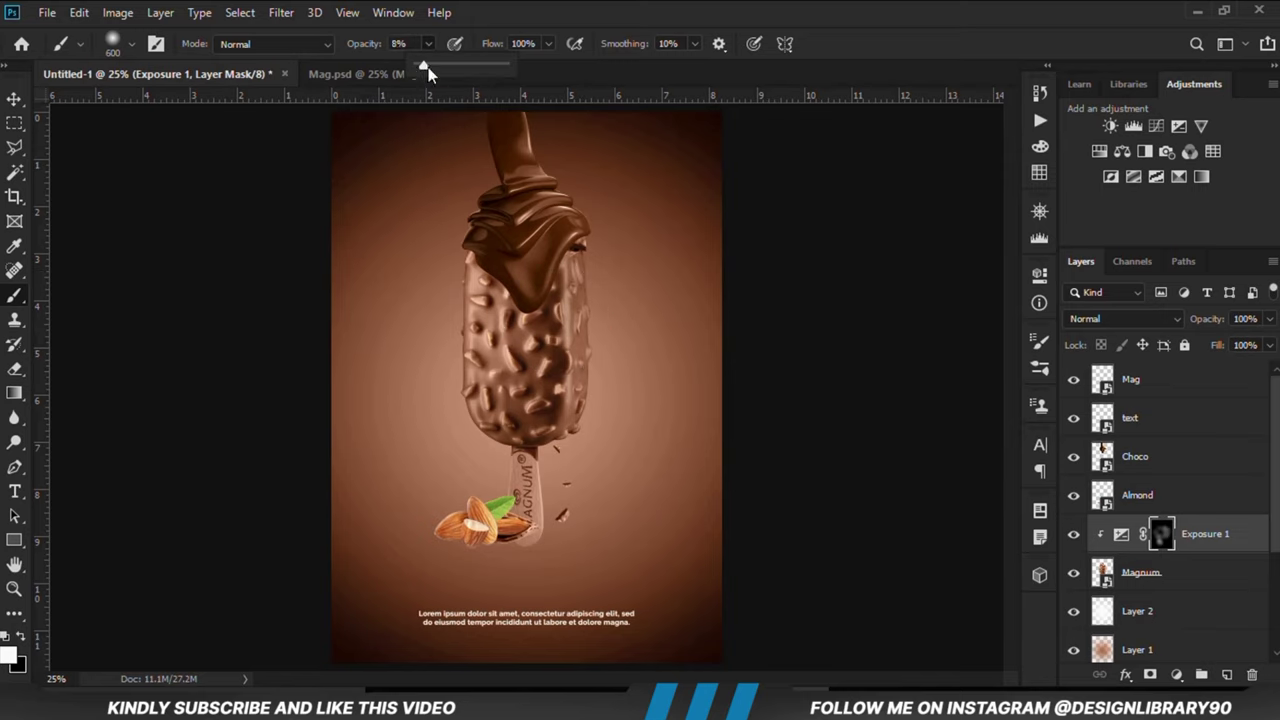
drag(425, 67, 423, 67)
click(612, 250)
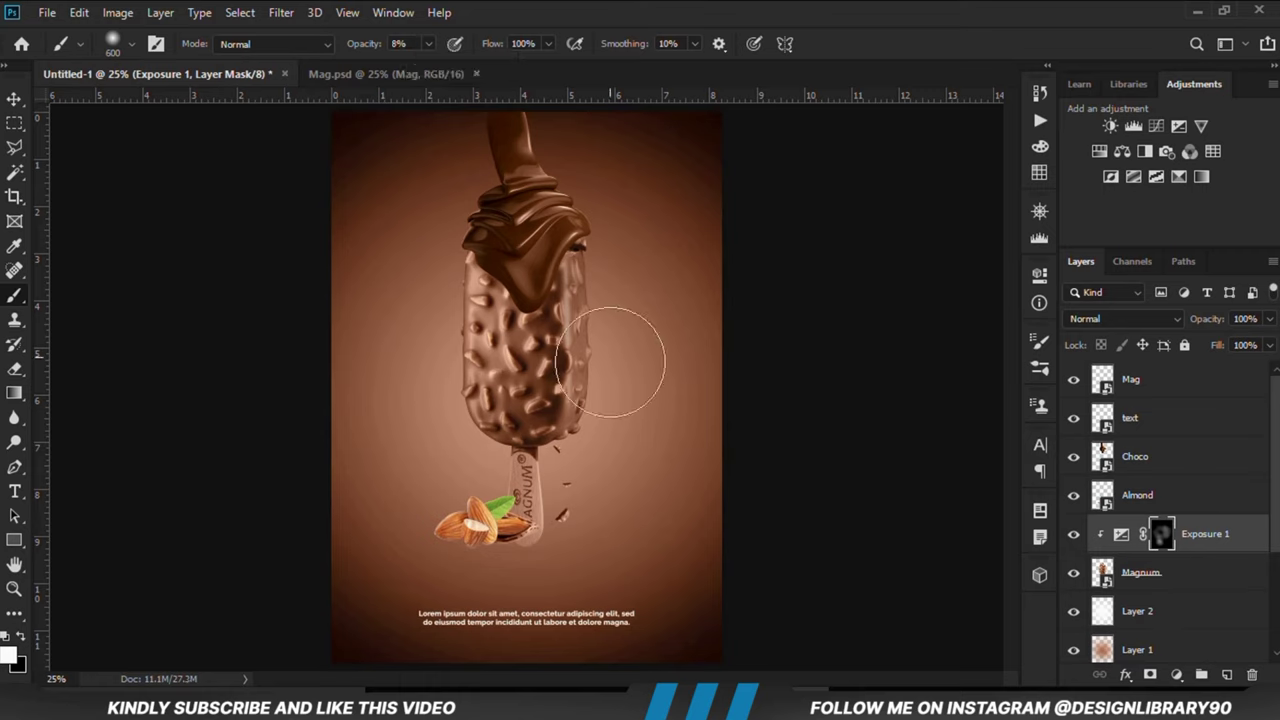
click(506, 302)
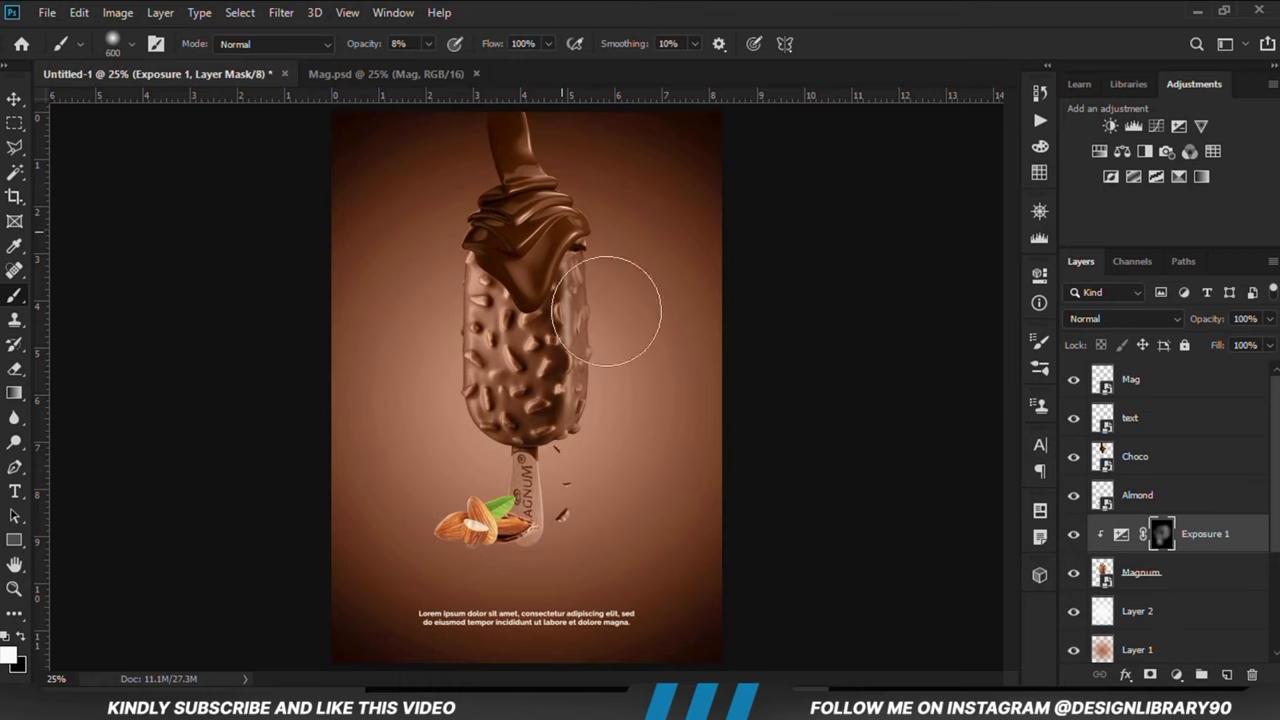
mouse_move(584, 536)
mouse_down()
mouse_move(562, 491)
mouse_move(584, 510)
mouse_move(541, 572)
mouse_move(425, 556)
mouse_move(467, 531)
mouse_move(444, 400)
mouse_move(560, 310)
mouse_up()
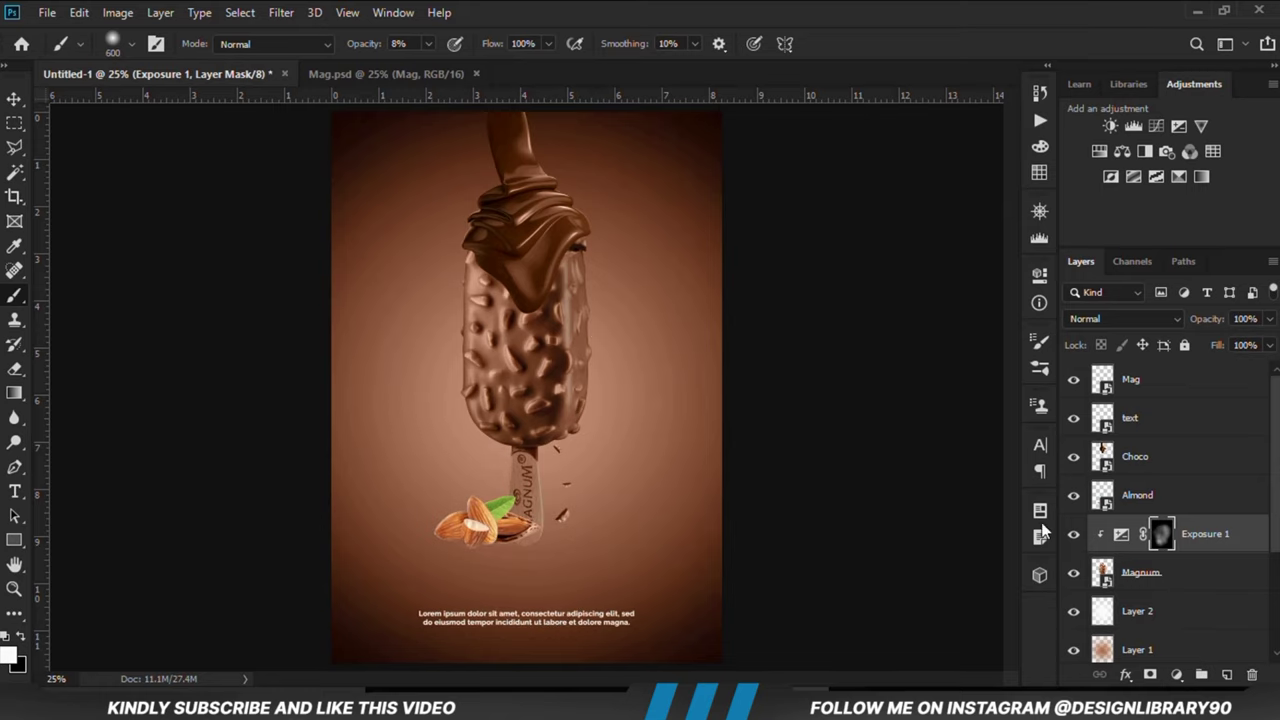
Compare the ice cream with and without the Exposure 1 shading by hiding and reshowing the adjustment.
click(1073, 534)
click(1073, 534)
click(14, 98)
click(95, 100)
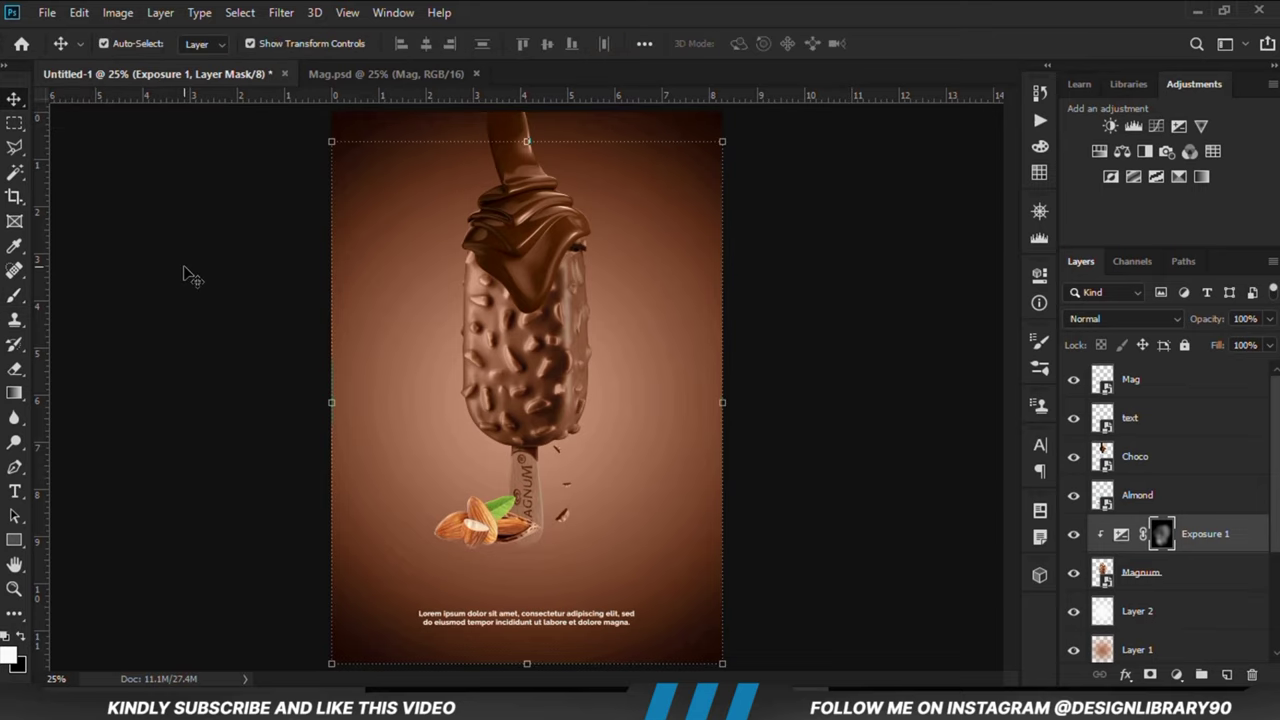
click(228, 330)
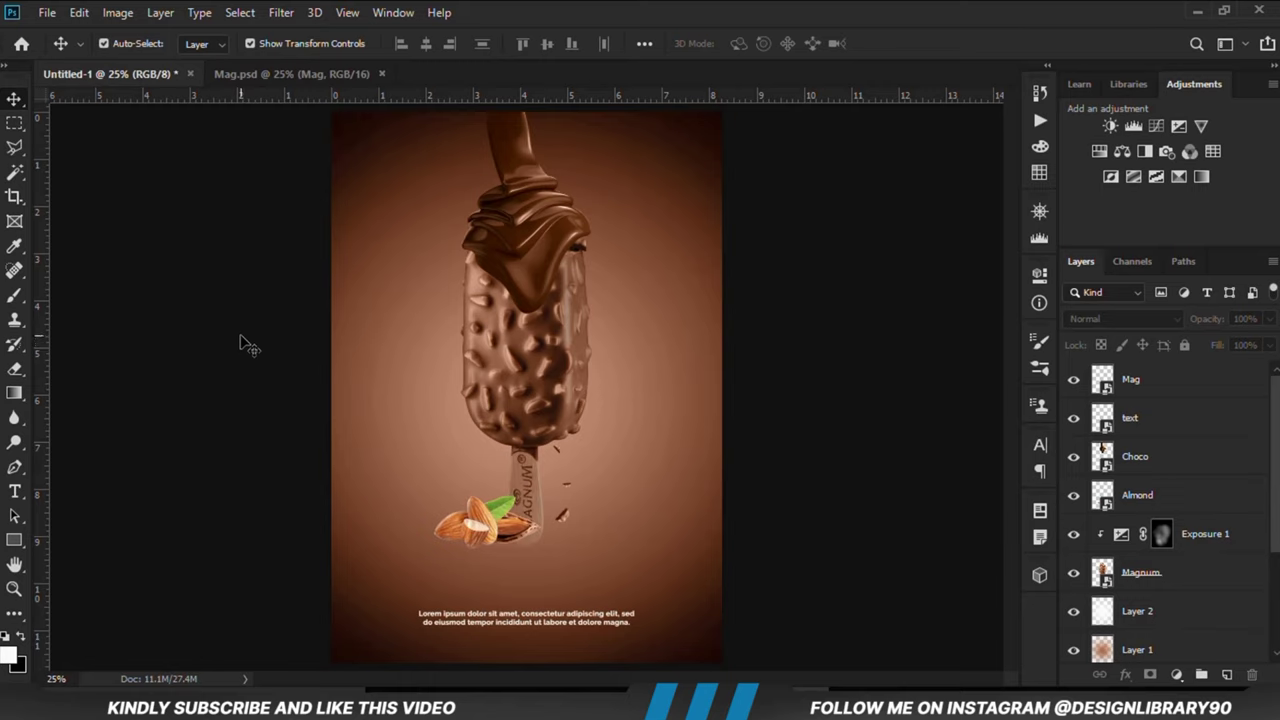
click(549, 387)
click(1071, 535)
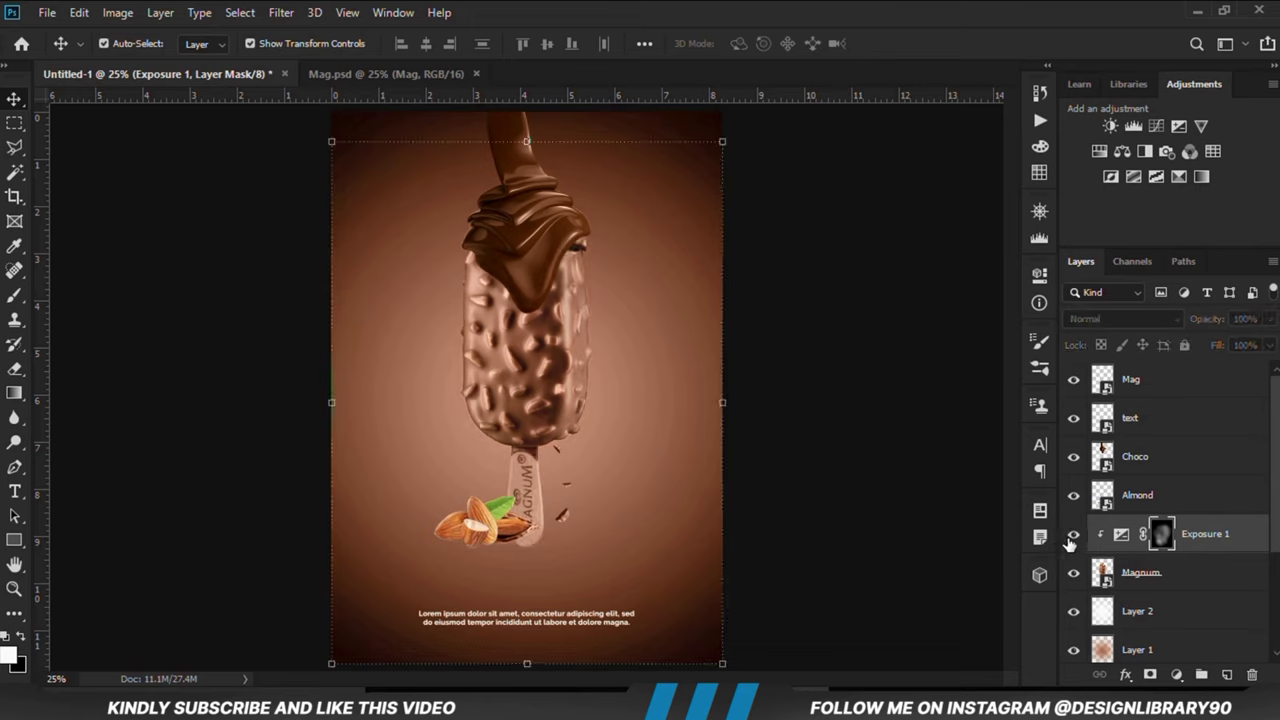
Add a second Exposure adjustment clipped above Exposure 1, lower its exposure strongly and invert its mask to black.
click(1172, 676)
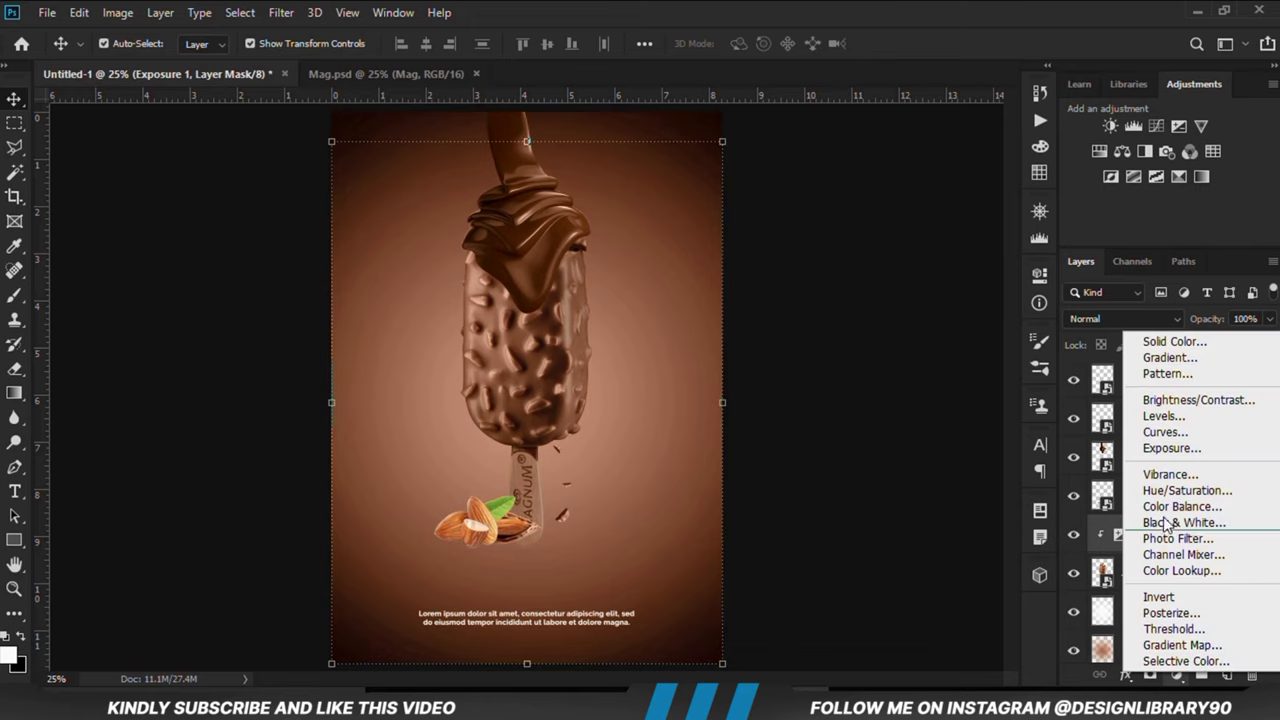
click(1175, 452)
click(877, 588)
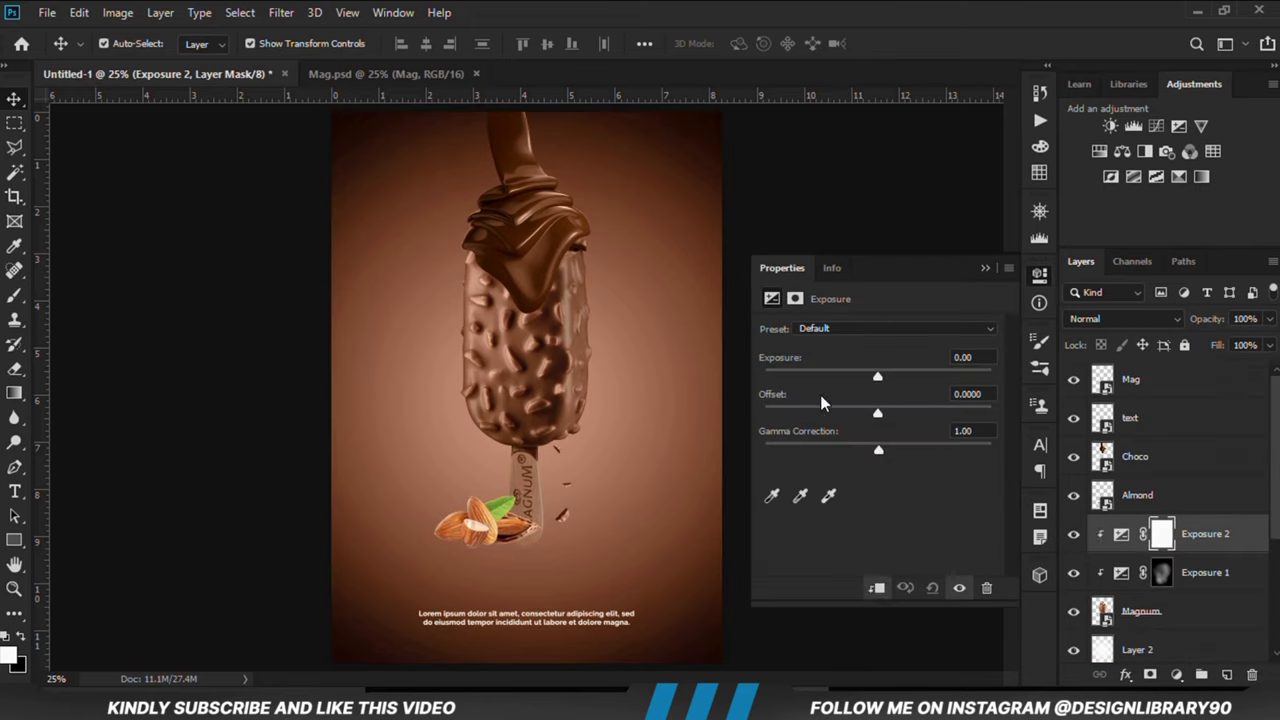
drag(877, 376, 823, 379)
click(986, 270)
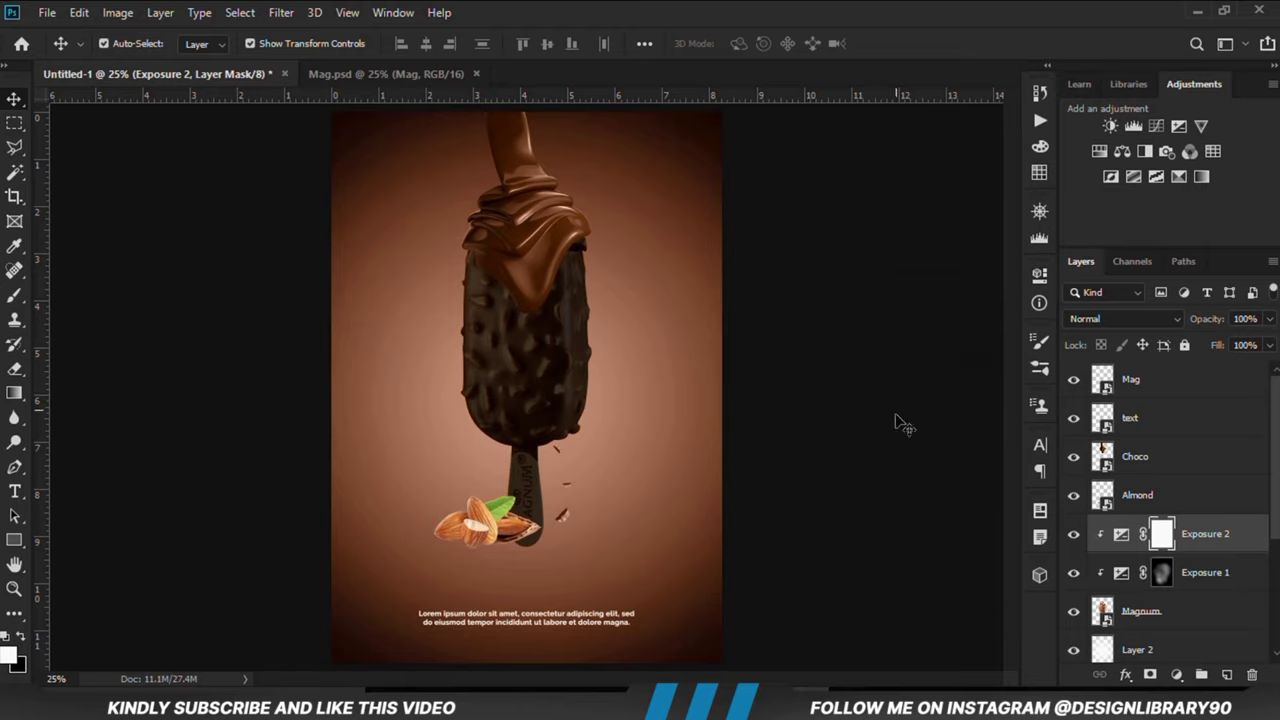
key(ctrl+i)
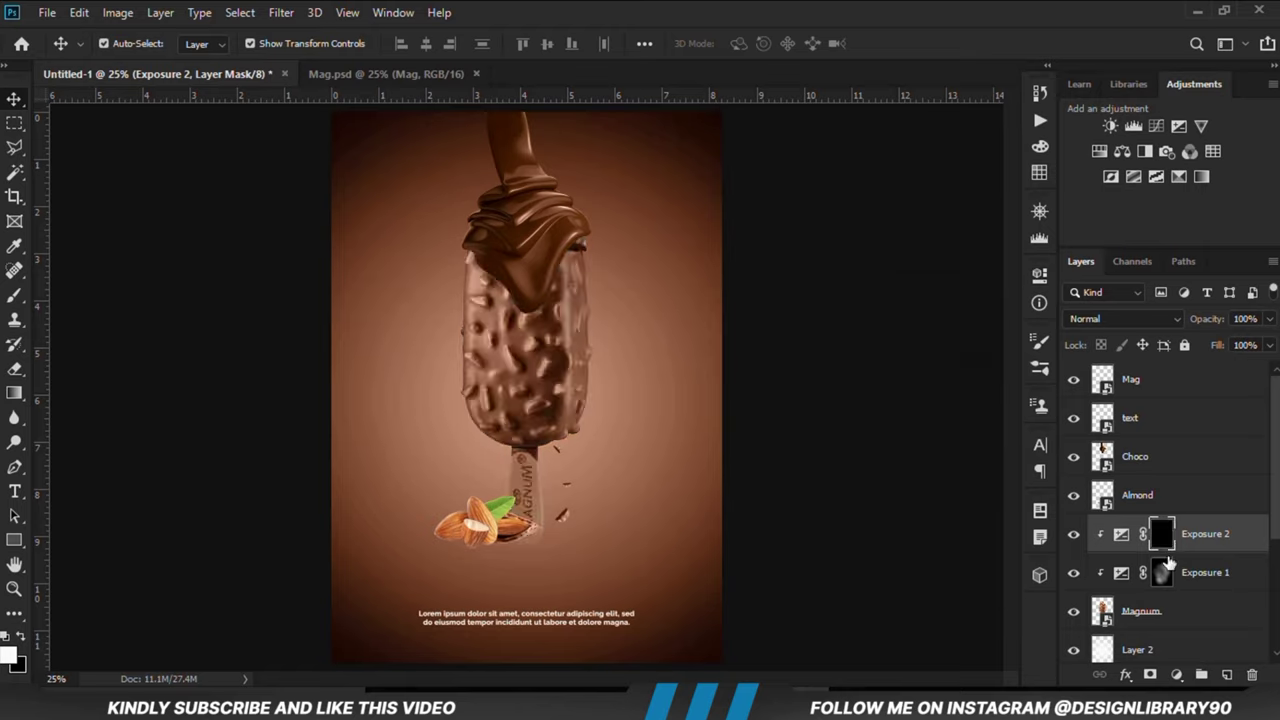
Paint the Exposure 2 mask over the base of the stick behind the almonds with a 175 px white brush at 8% opacity.
right_click(15, 298)
click(129, 294)
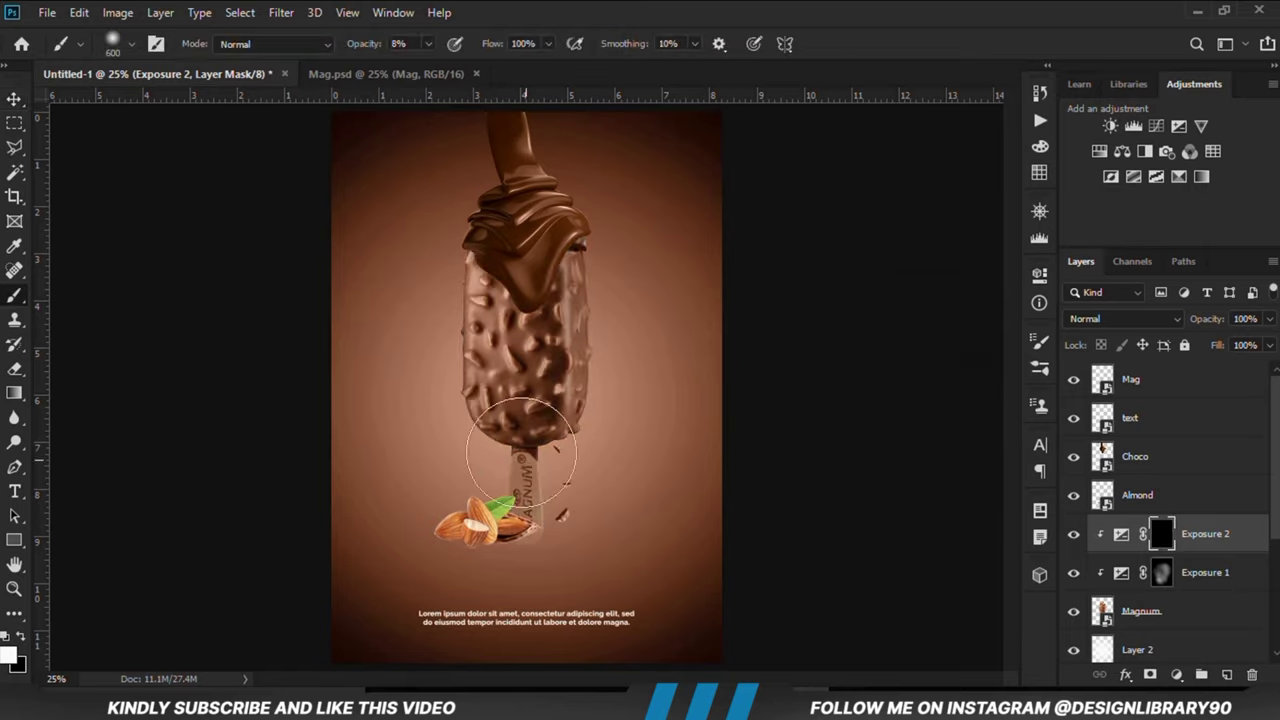
scroll(522, 513, up, 3)
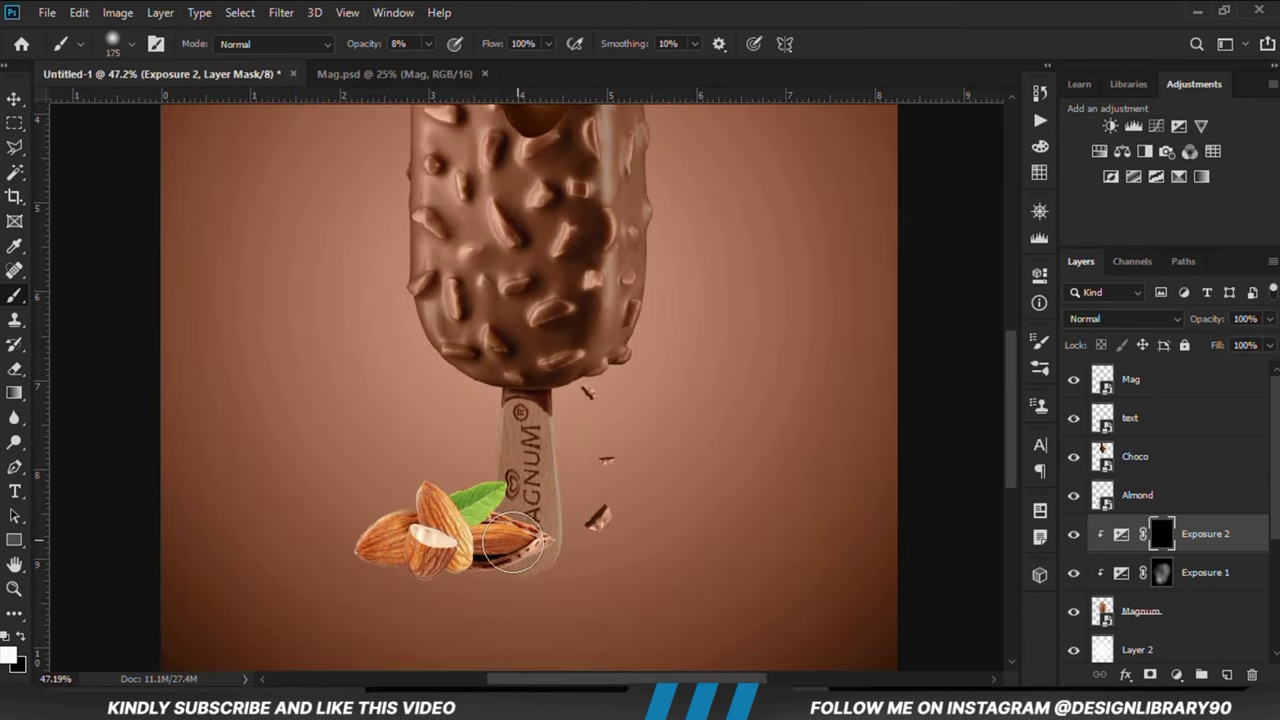
key([)
drag(519, 553, 509, 545)
drag(508, 552, 505, 532)
mouse_move(501, 533)
mouse_down()
mouse_move(501, 553)
mouse_move(484, 546)
mouse_move(512, 538)
mouse_up()
Raise the brush opacity to 66%, darken the stick's base around the almonds, and soften the shadow's upper edge with black.
click(428, 44)
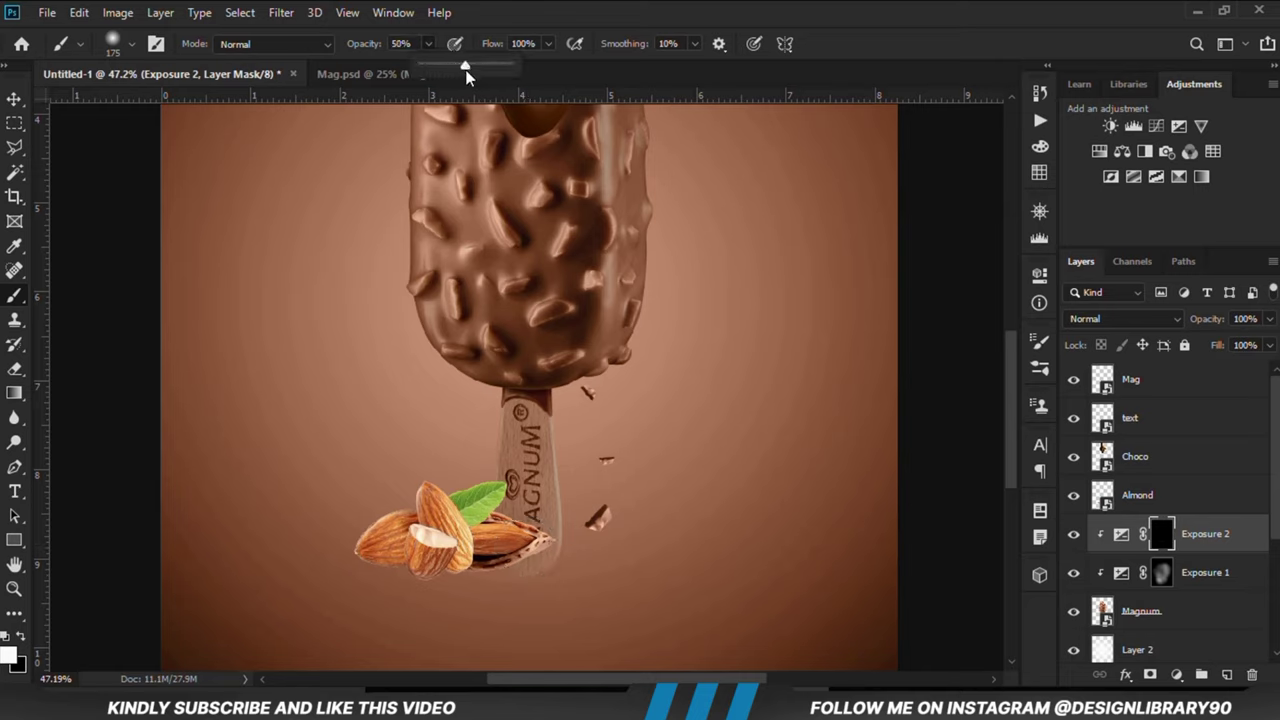
drag(473, 66, 480, 66)
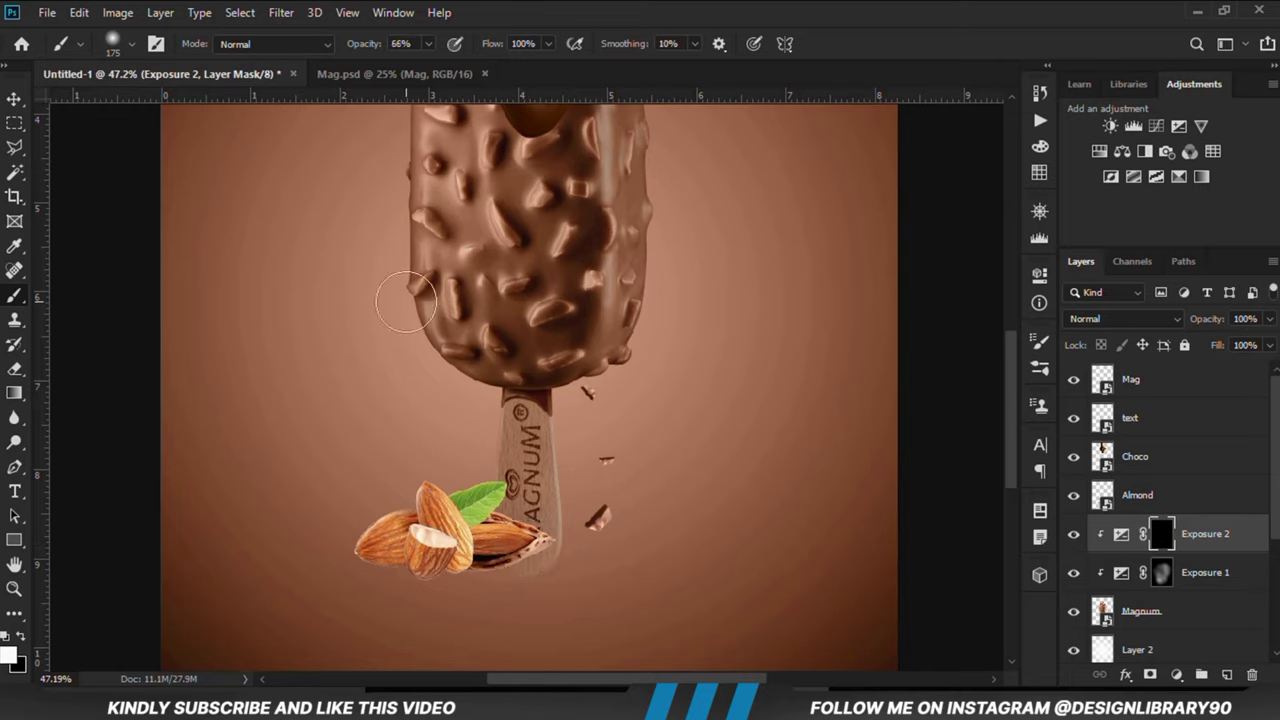
drag(510, 545, 558, 556)
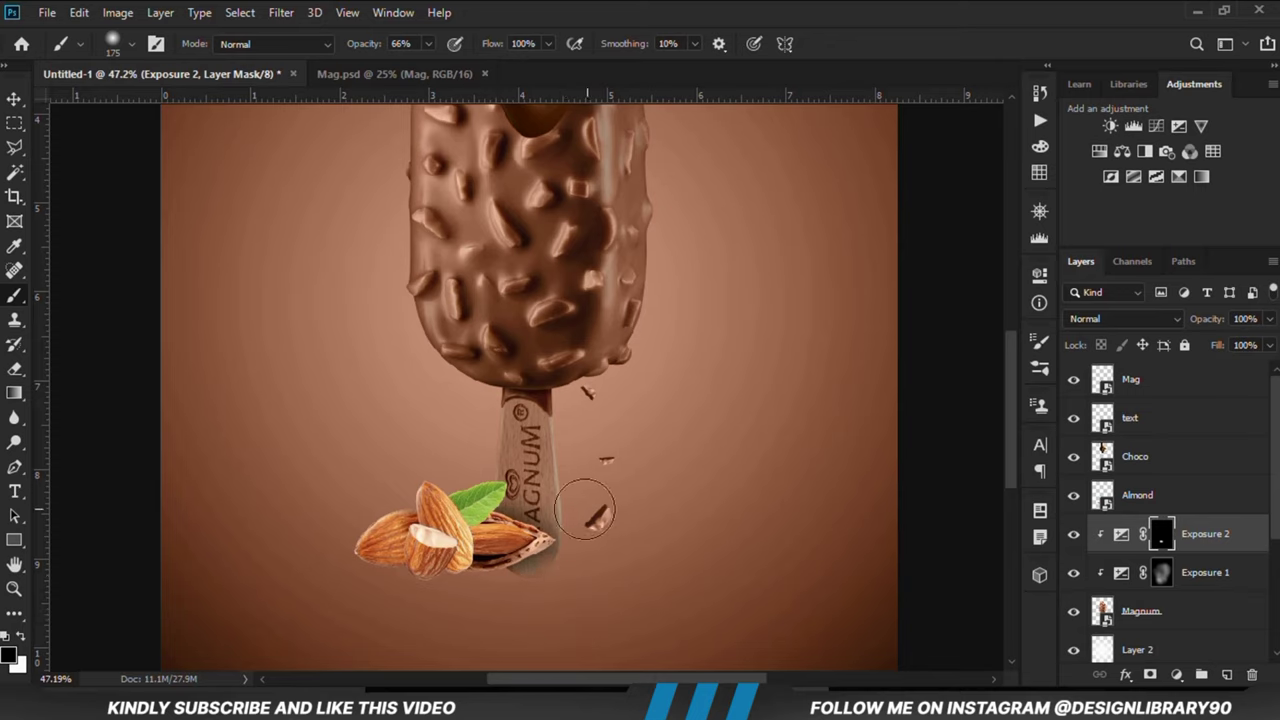
drag(513, 457, 563, 495)
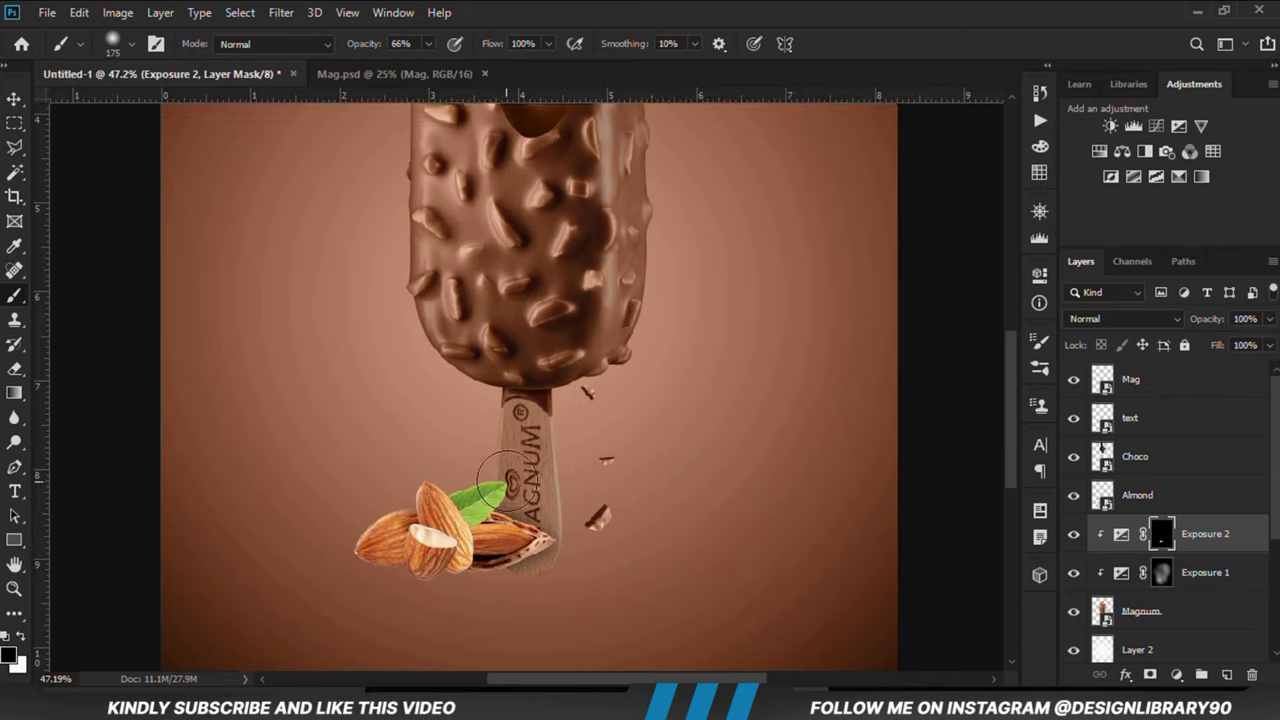
mouse_move(538, 484)
mouse_down()
mouse_move(524, 500)
mouse_move(588, 517)
mouse_up()
Check the stick's Exposure 2 shading by toggling the adjustment and viewing the whole poster with nothing selected.
click(1074, 534)
key(ctrl+minus)
key(ctrl+minus)
click(14, 100)
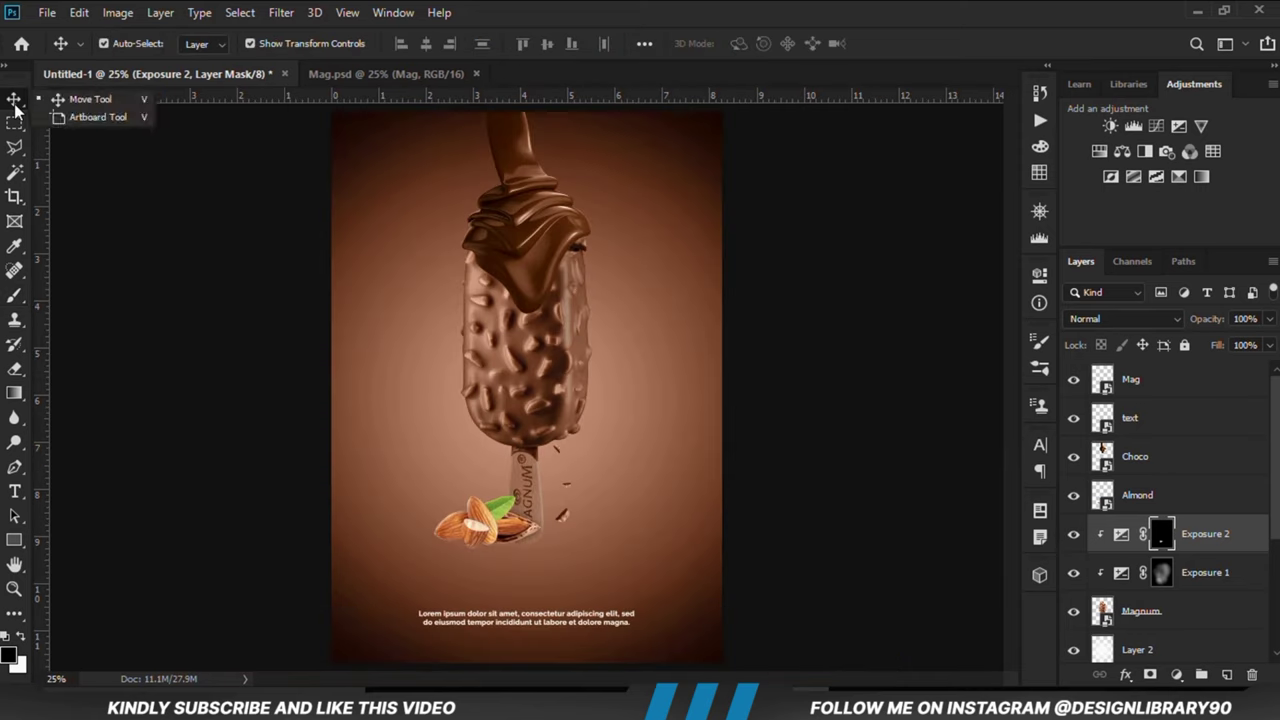
click(90, 99)
click(192, 306)
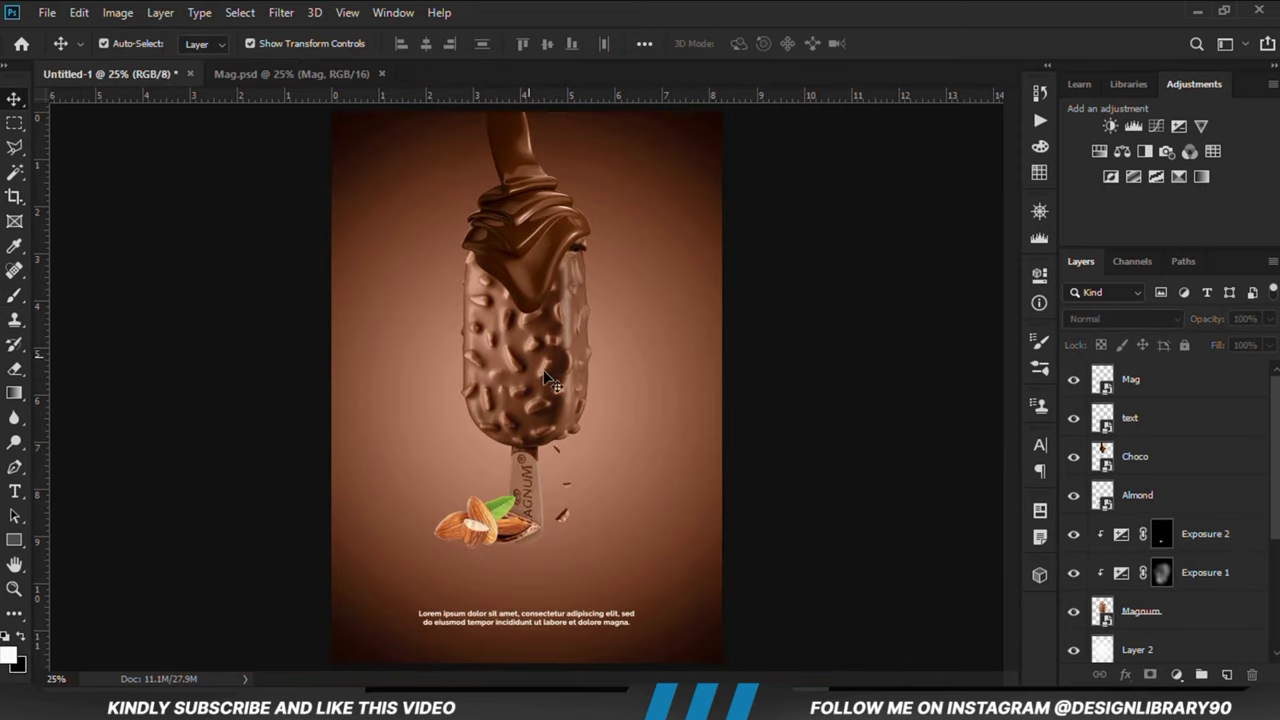
Add a clipped Exposure adjustment directly above Exposure 1, set its exposure to -5.67 and invert its mask to black.
click(1155, 570)
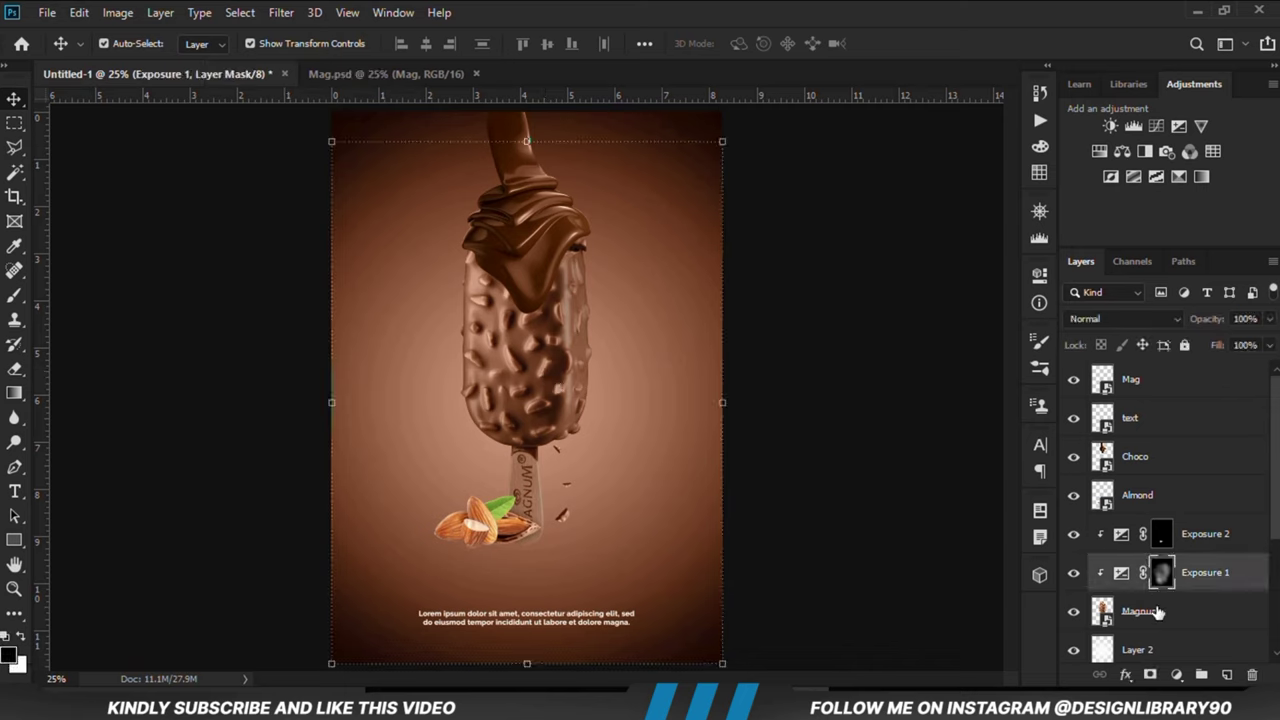
click(1073, 611)
click(1073, 611)
click(1177, 676)
click(1162, 452)
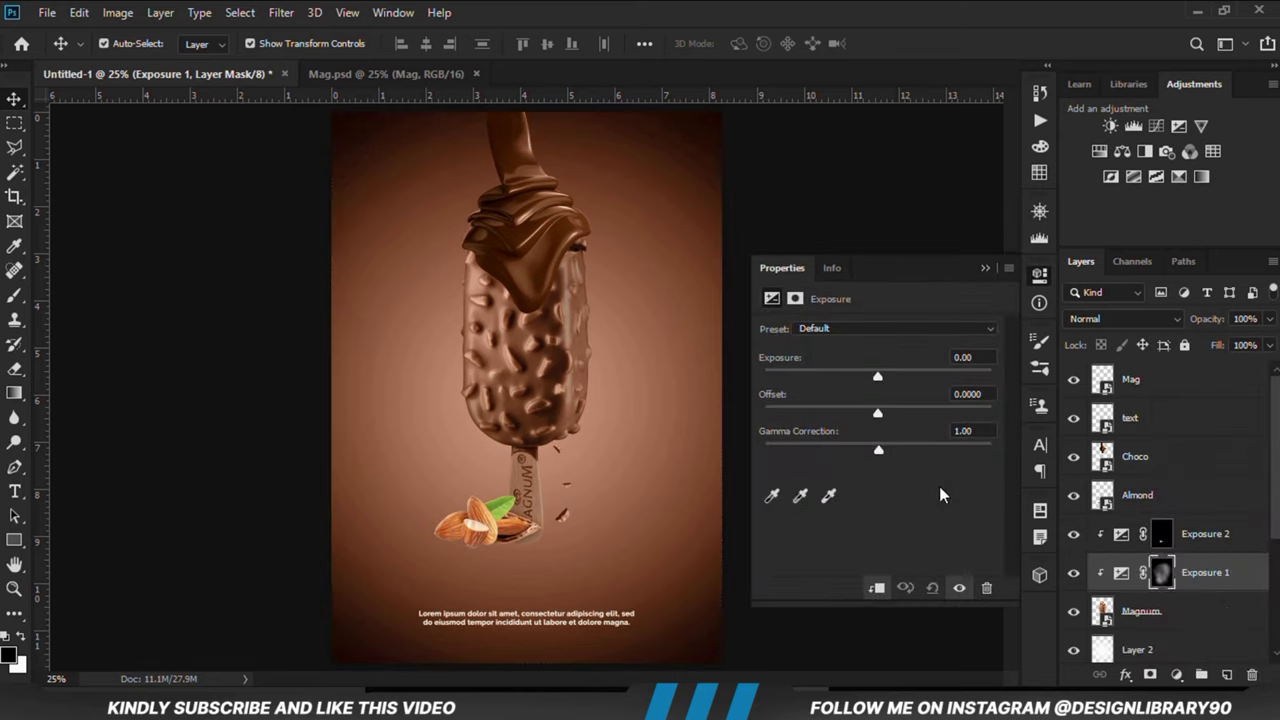
drag(878, 376, 806, 378)
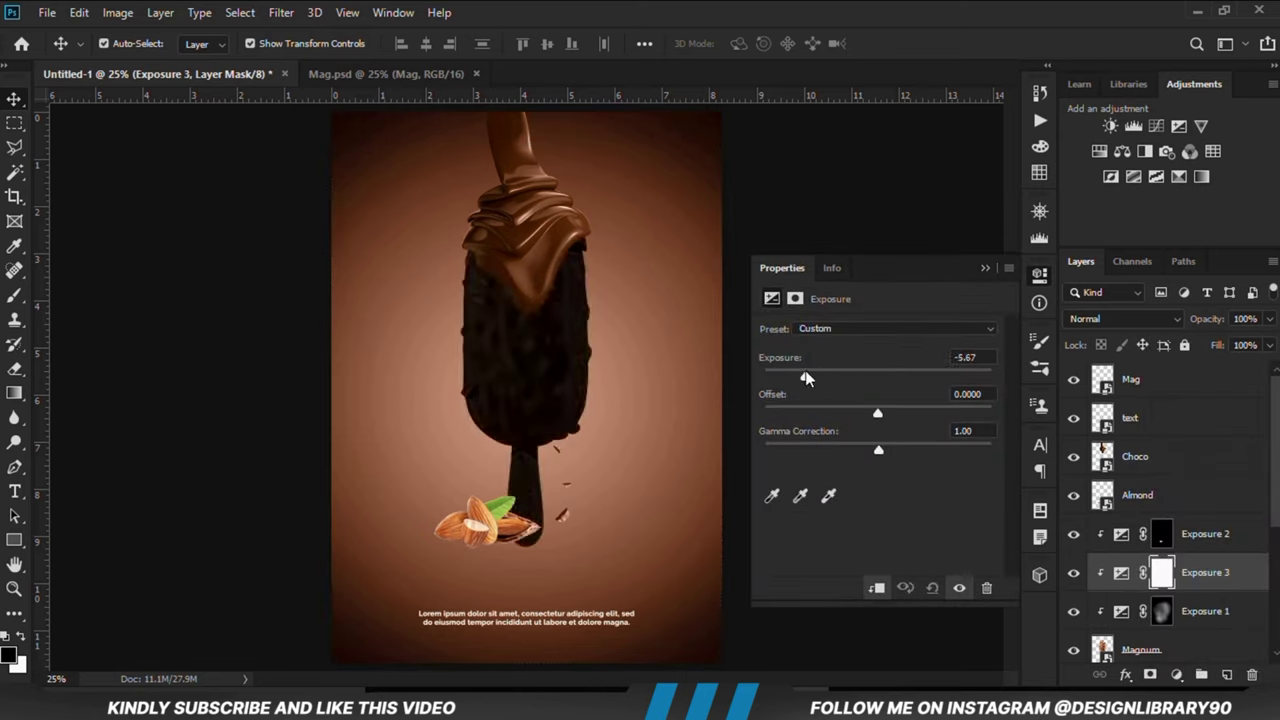
click(986, 270)
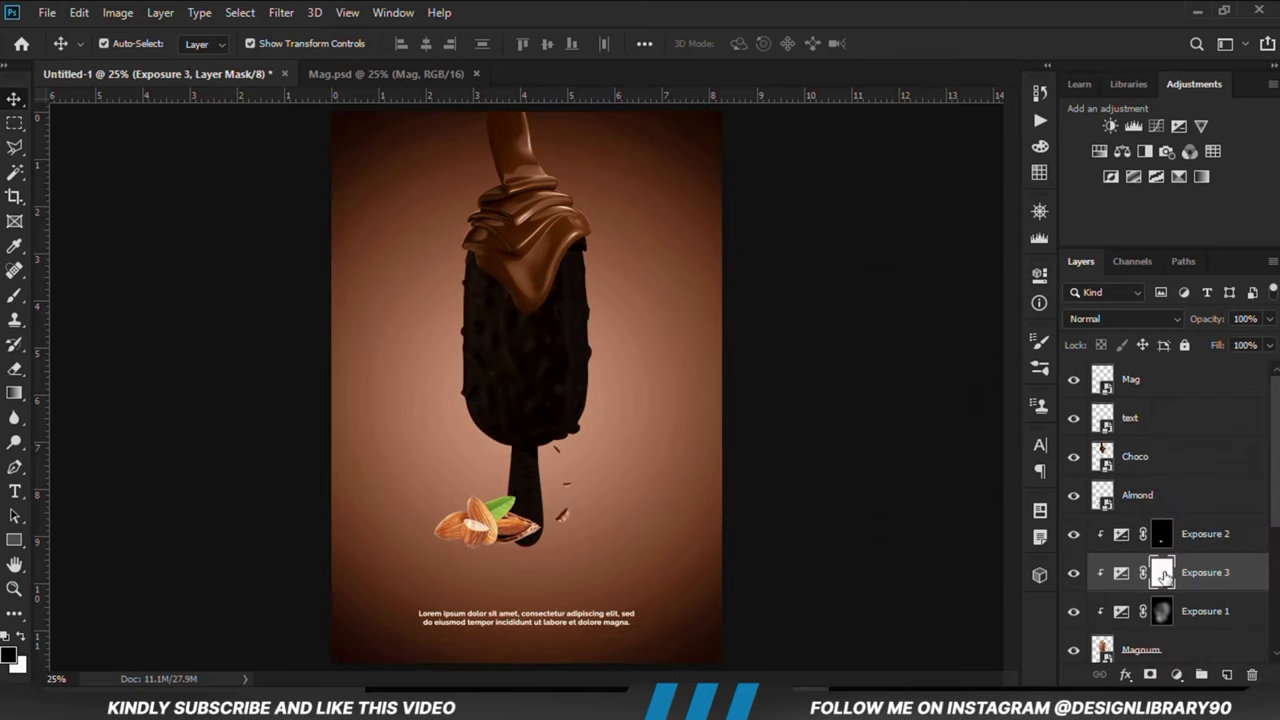
key(ctrl+i)
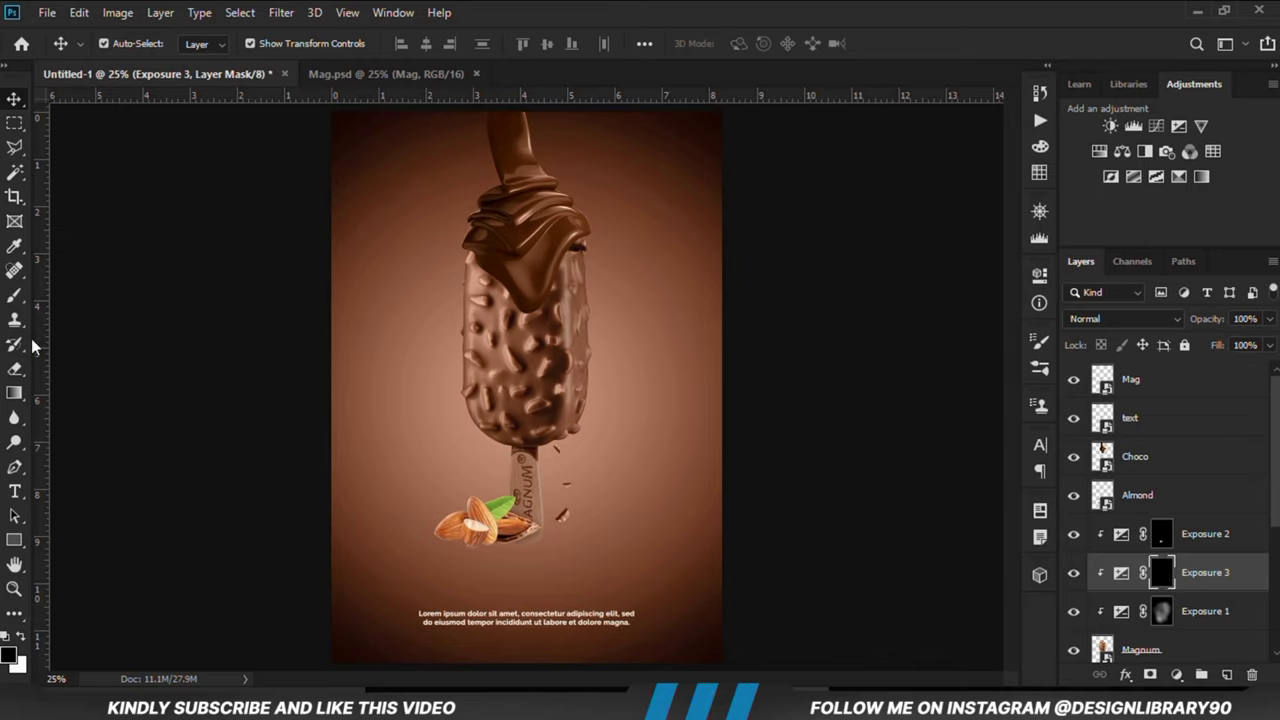
Paint the Exposure 3 mask beneath the melted chocolate at the top of the ice cream with a 500 px white brush at 52% opacity.
right_click(20, 300)
click(104, 290)
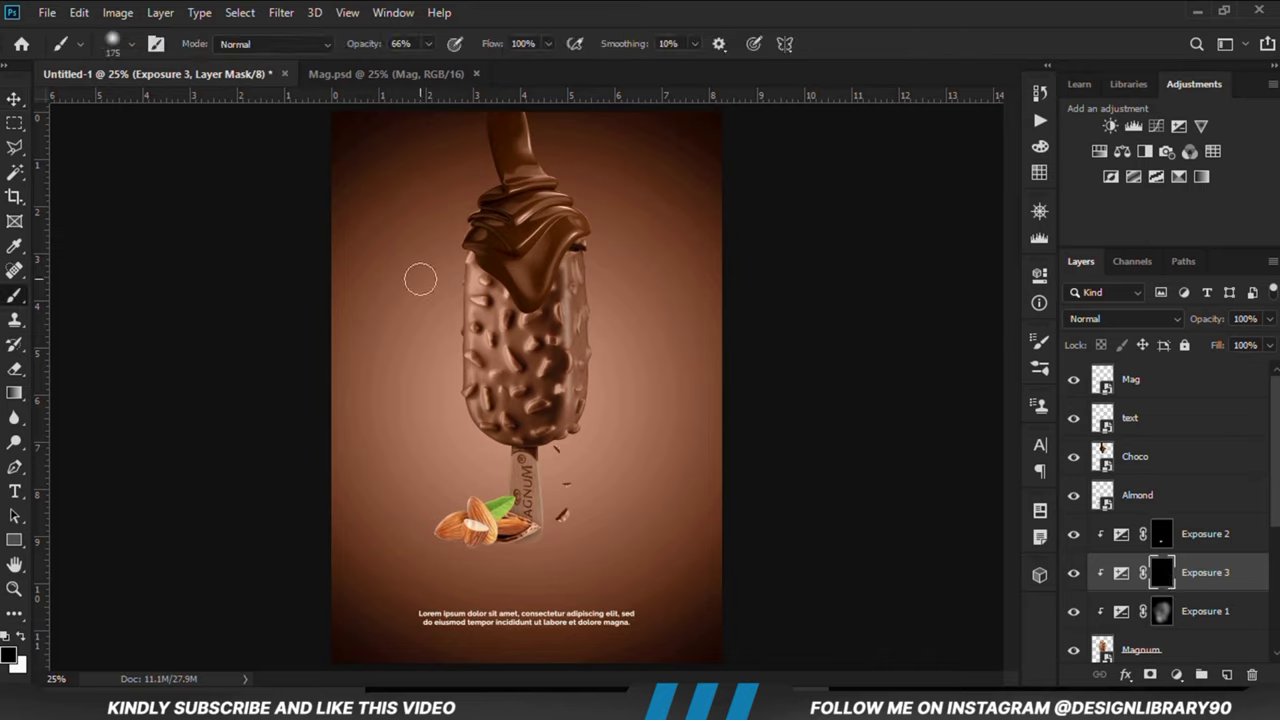
key(bracketright)
key(bracketright)
key(bracketright)
key(bracketright)
key(bracketright)
key(bracketright)
key(bracketright)
key(bracketright)
key(bracketleft)
key(bracketleft)
key(bracketleft)
key(bracketleft)
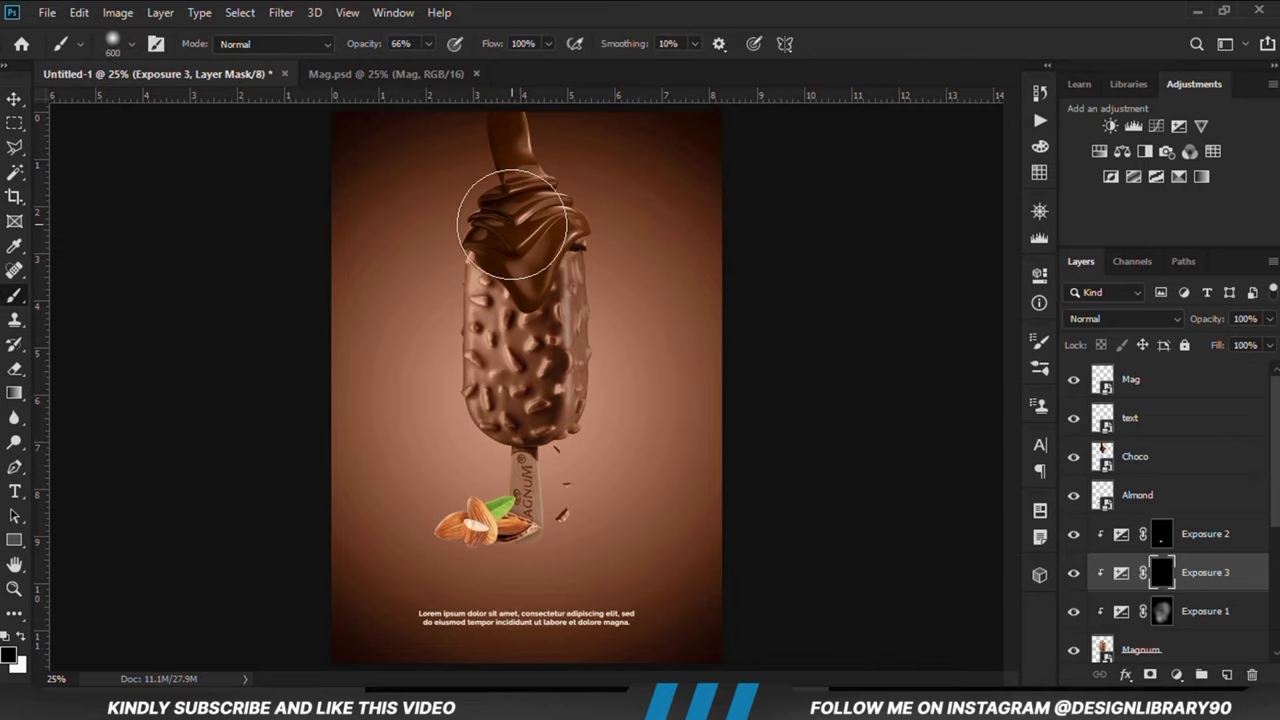
click(427, 43)
drag(420, 66, 406, 66)
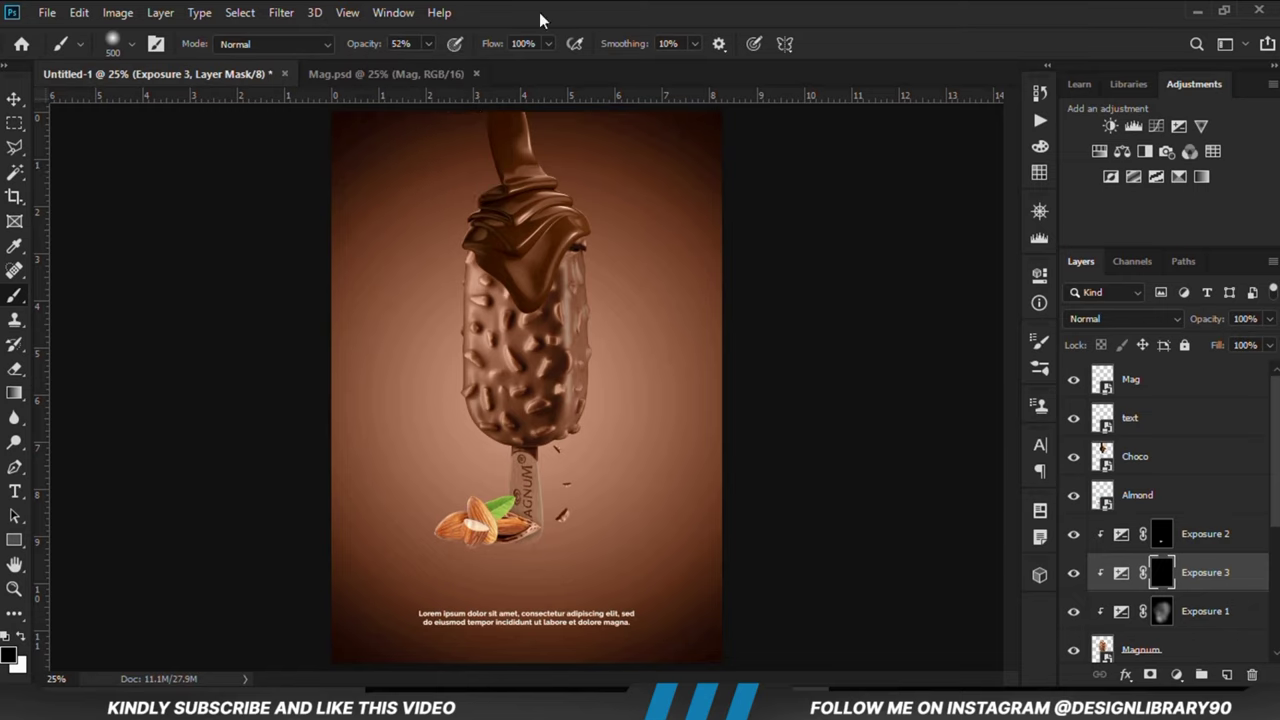
click(20, 638)
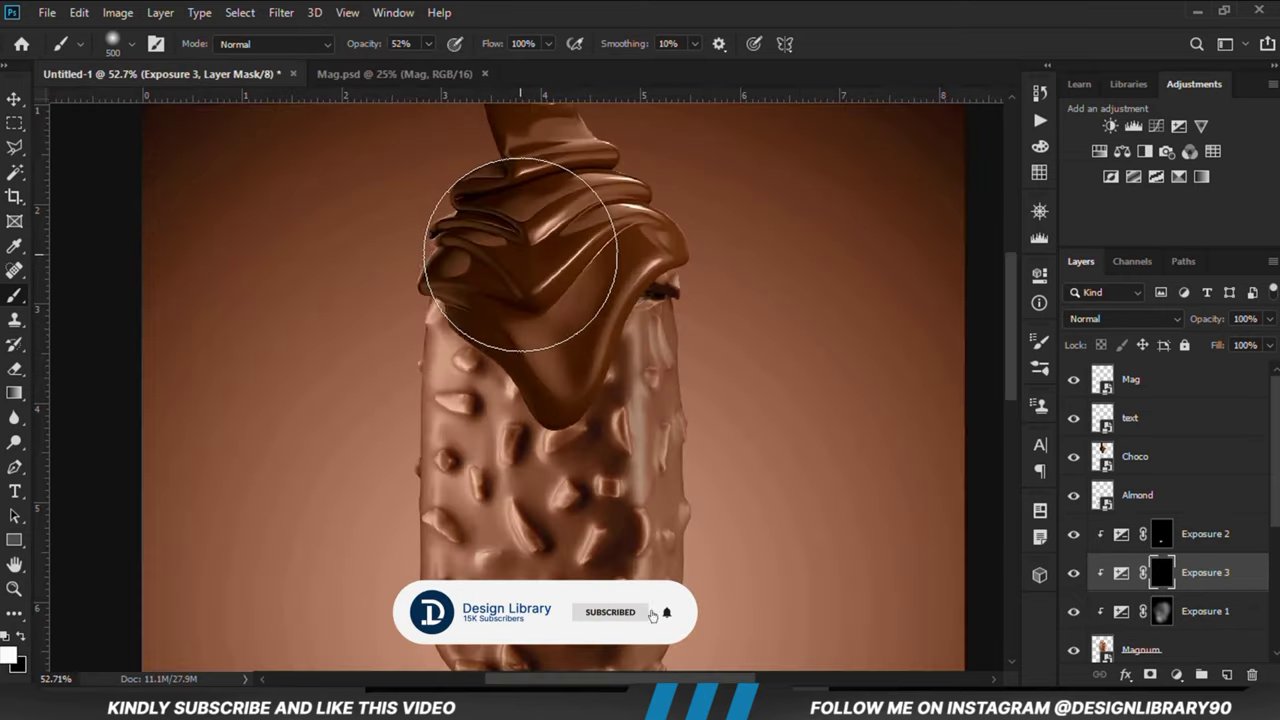
scroll(500, 220, up, 4)
drag(528, 255, 553, 225)
Shrink the brush to 175 px and paint a contact shadow on the ice cream around the chocolate drip's tip and left edge.
key(bracketleft)
key(bracketleft)
key(bracketleft)
key(bracketleft)
key(bracketleft)
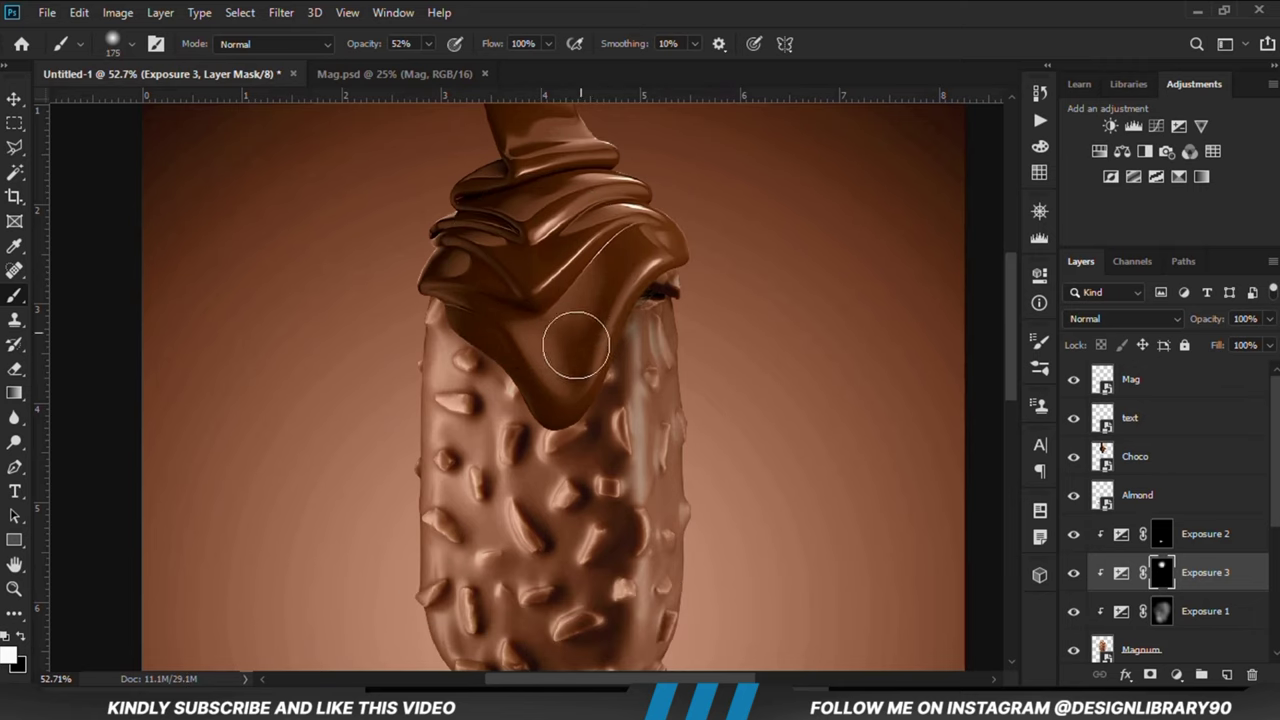
click(555, 400)
click(556, 393)
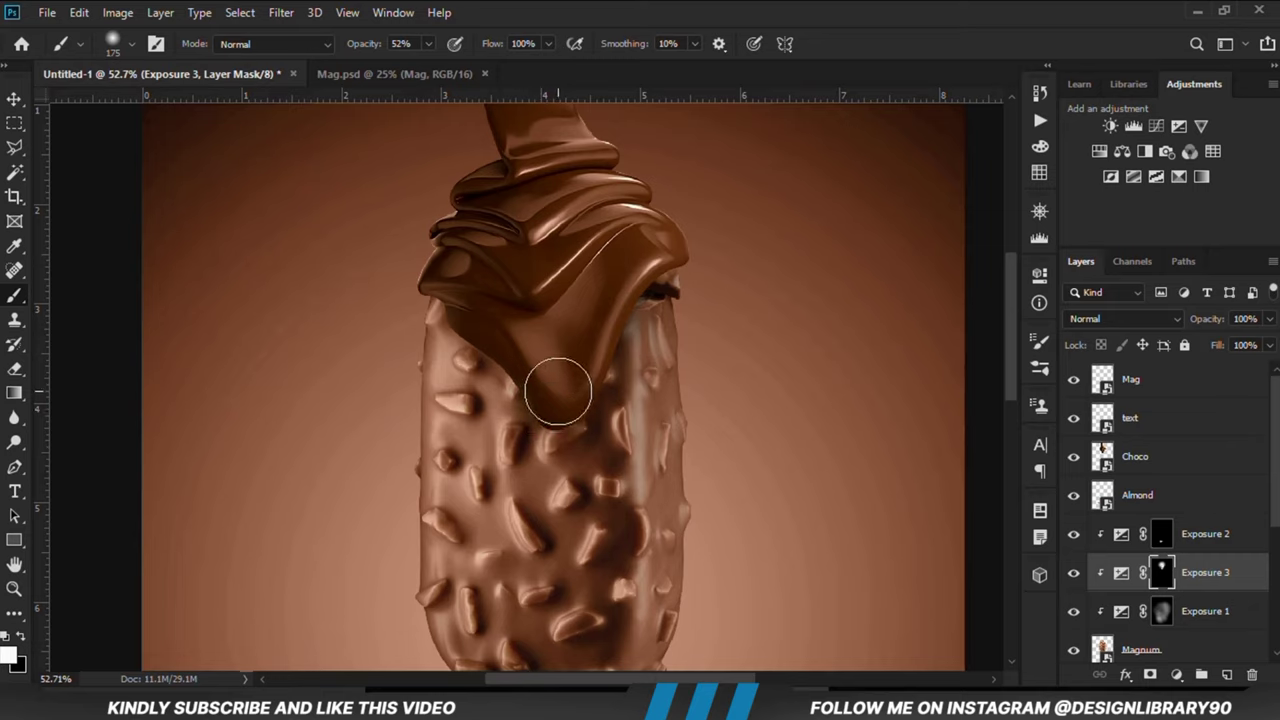
mouse_move(530, 349)
mouse_down()
mouse_move(558, 380)
mouse_move(470, 277)
mouse_move(517, 318)
mouse_move(489, 297)
mouse_move(484, 308)
mouse_move(564, 395)
mouse_move(466, 280)
mouse_up()
click(468, 277)
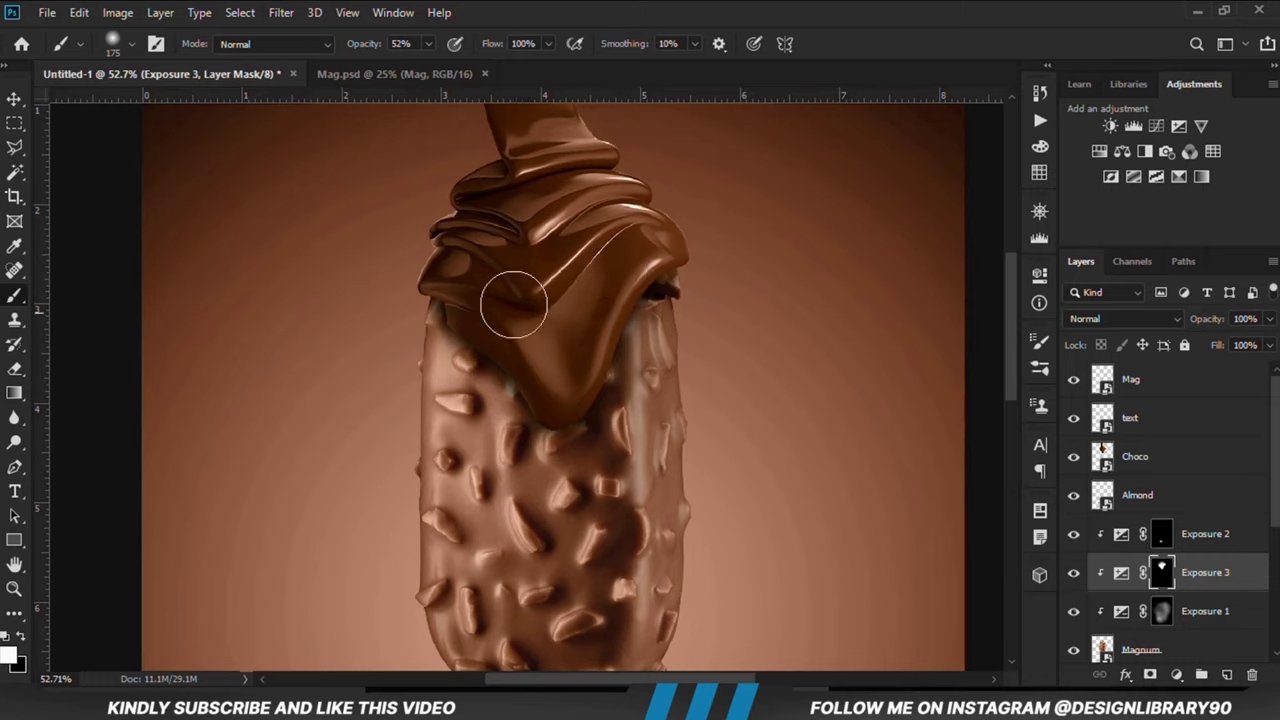
Check the Exposure 3 shading against the whole poster and lower that adjustment's layer opacity to about 82%.
drag(15, 100, 42, 108)
click(106, 234)
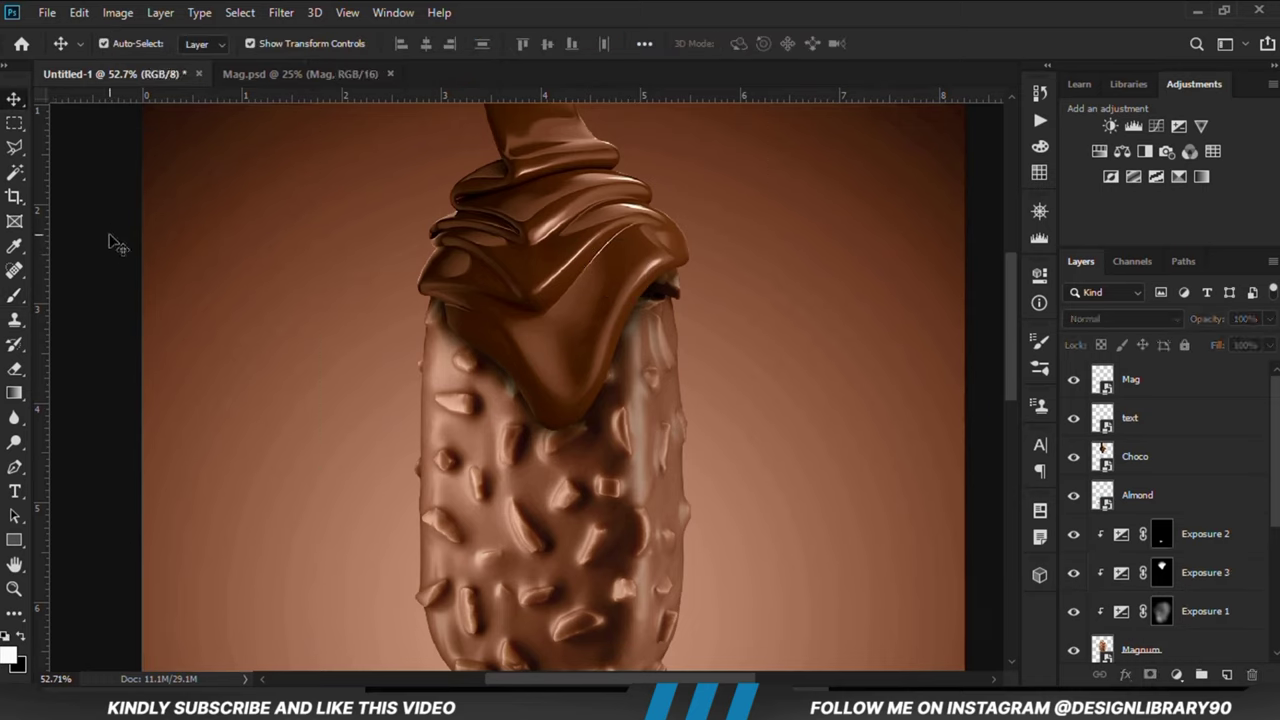
key(ctrl+minus)
key(ctrl+minus)
key(ctrl+minus)
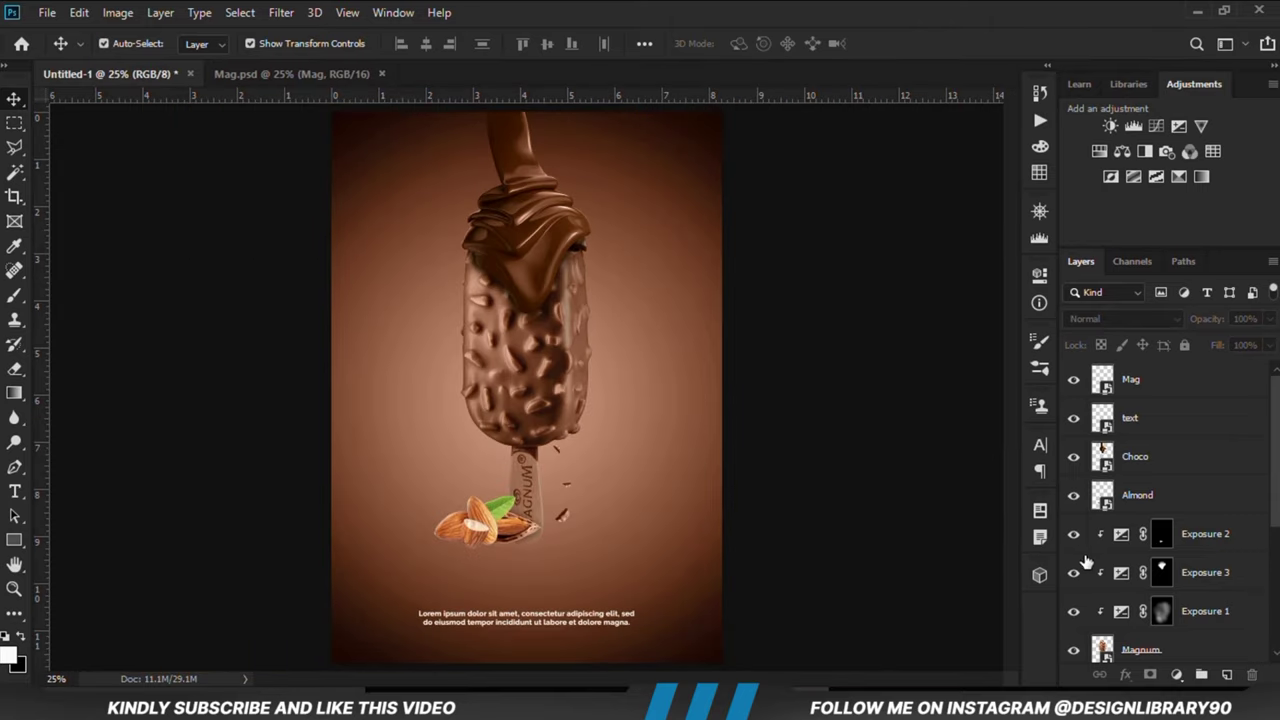
click(1073, 572)
click(1164, 571)
click(1268, 320)
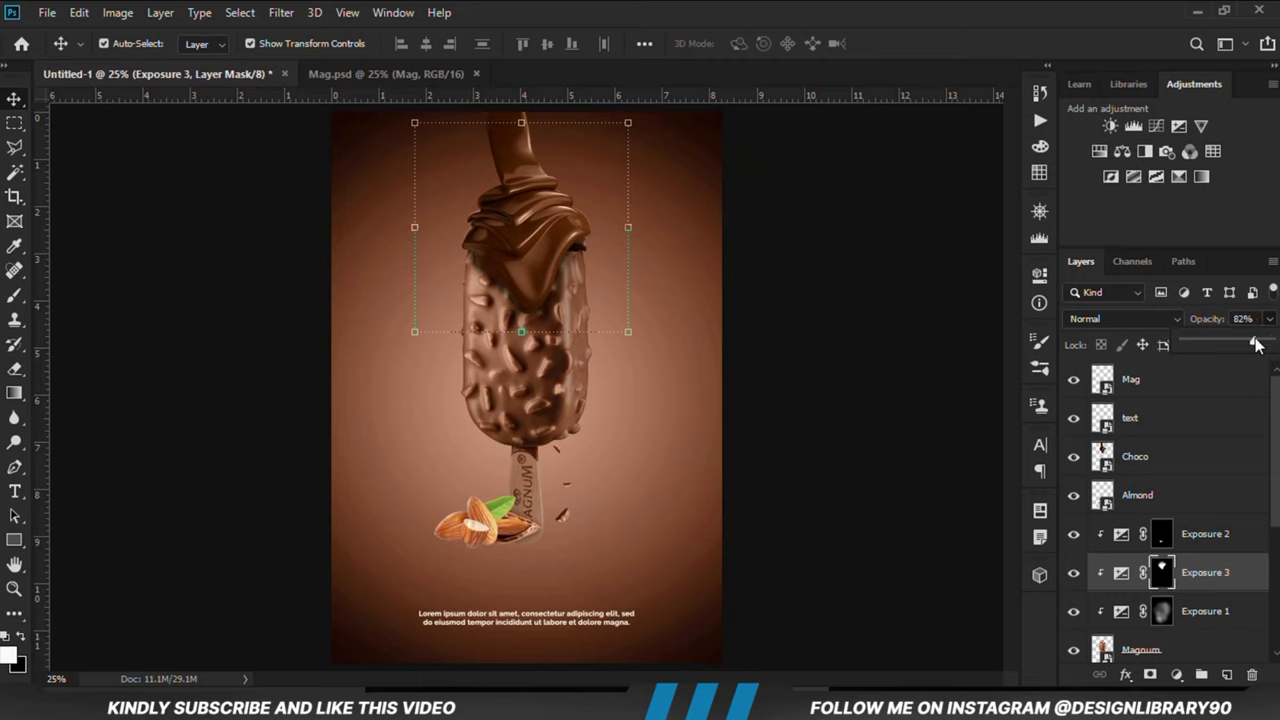
click(823, 409)
Add an Exposure adjustment clipped to the Choco layer, set its exposure to -1.94 and invert its mask to black.
click(565, 250)
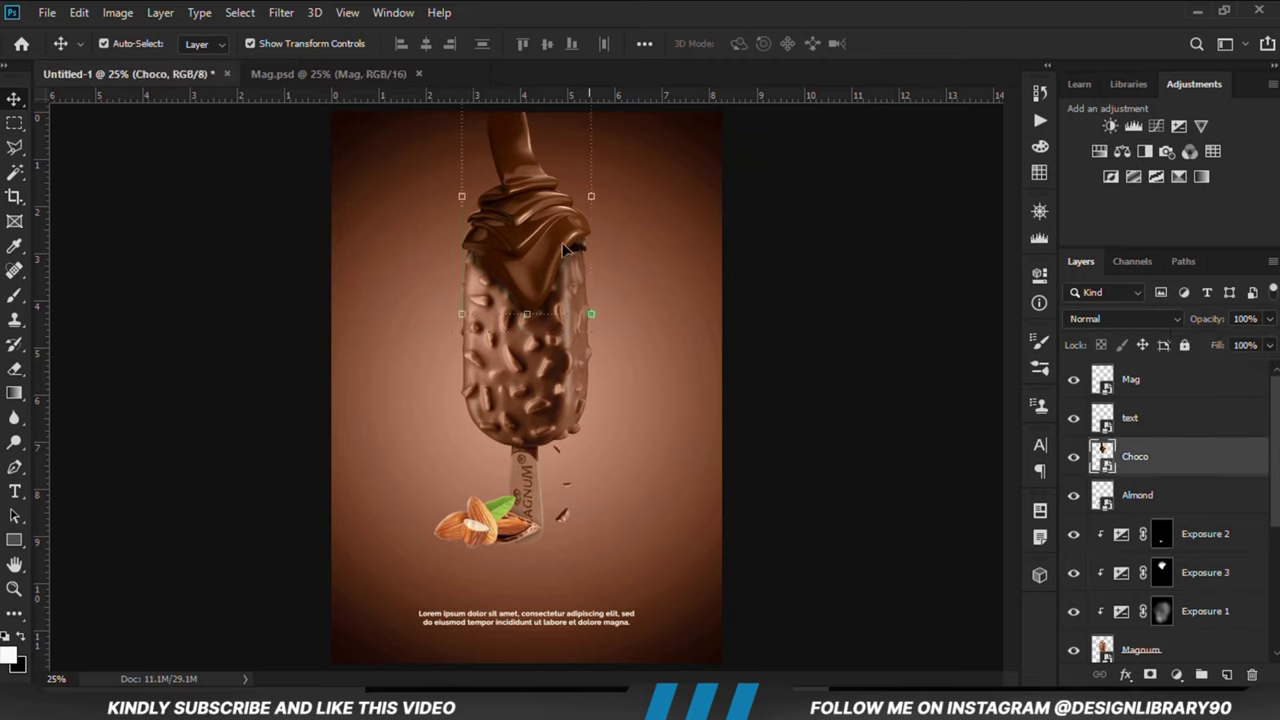
click(1070, 460)
click(1068, 460)
click(1176, 675)
click(1150, 456)
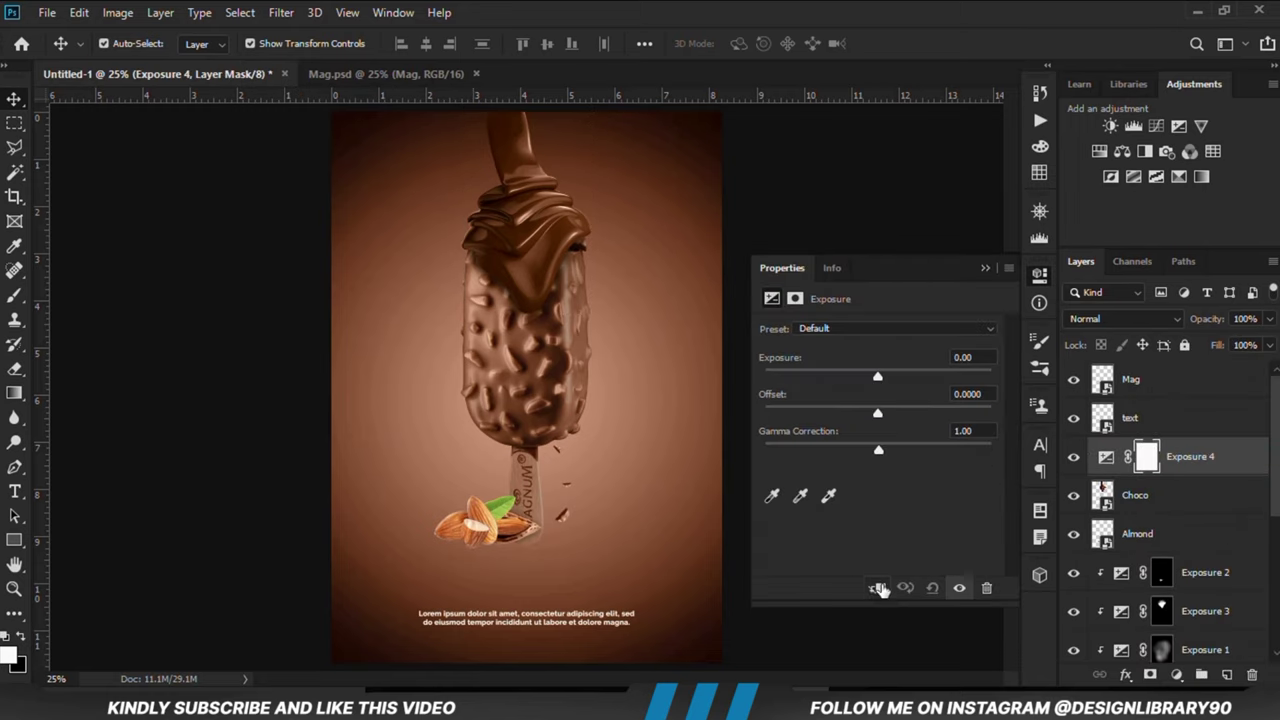
click(877, 588)
drag(862, 372, 844, 372)
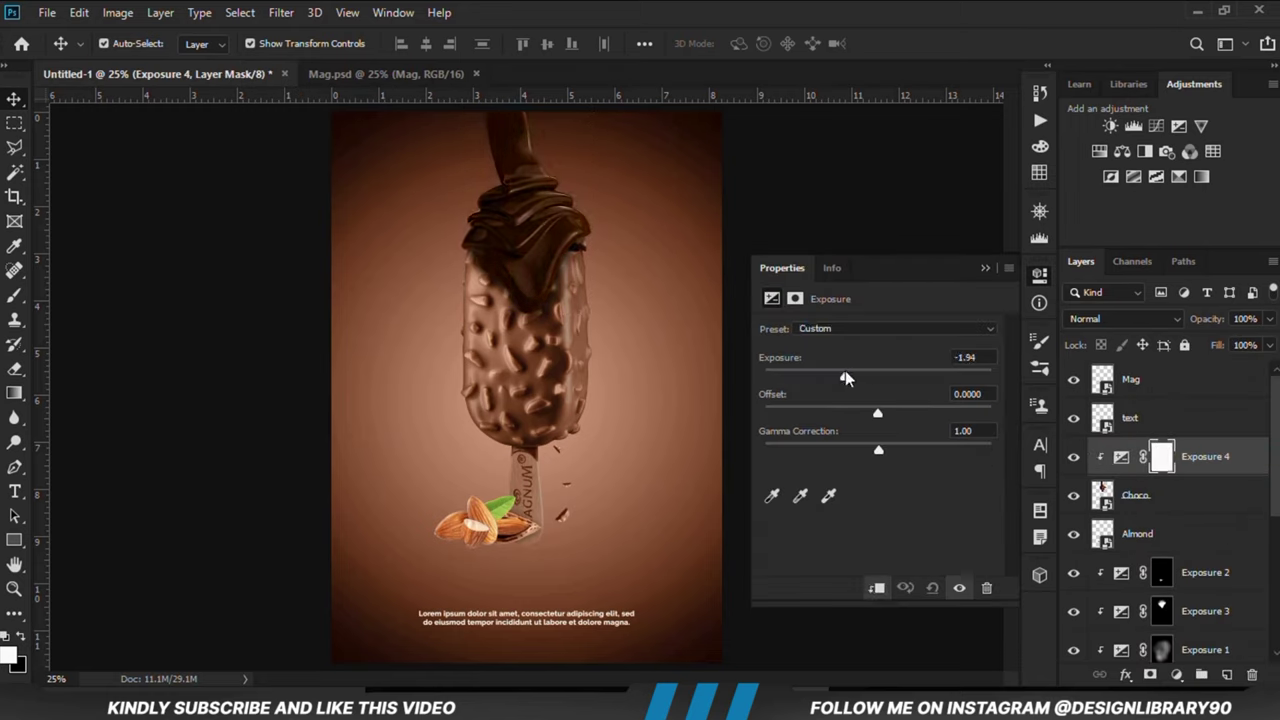
click(985, 268)
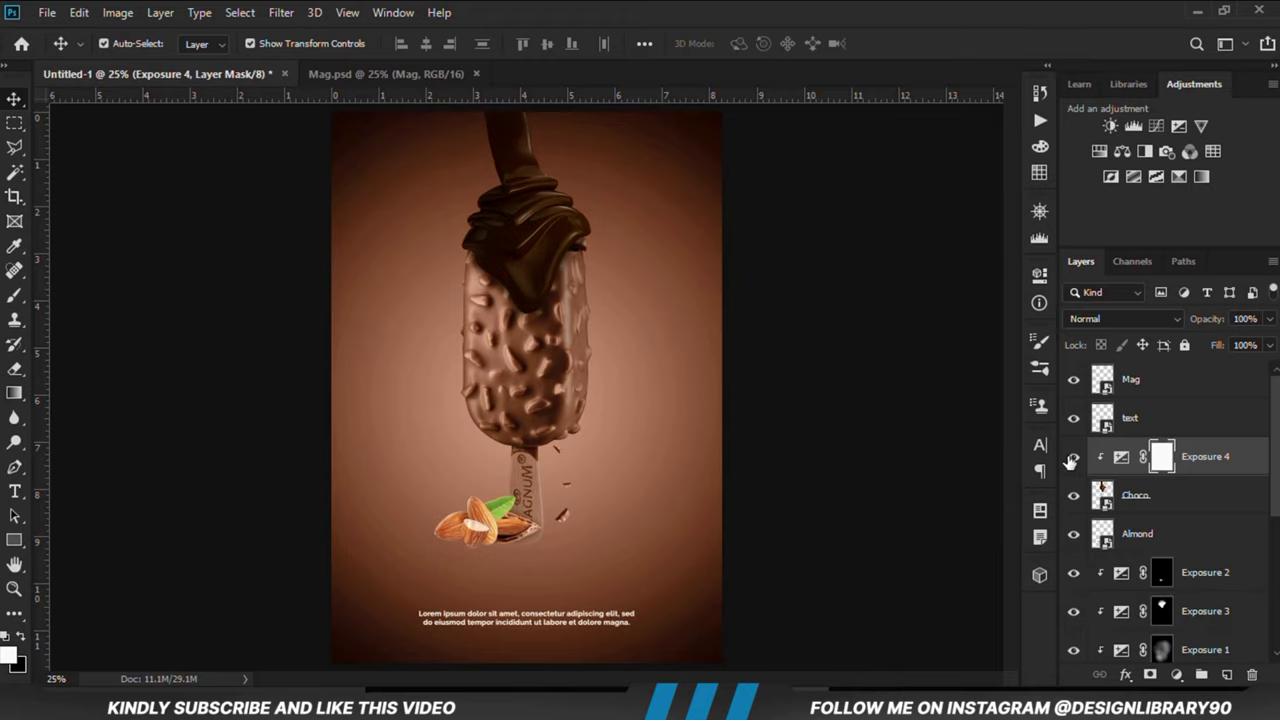
click(1071, 458)
click(1072, 457)
key(ctrl+i)
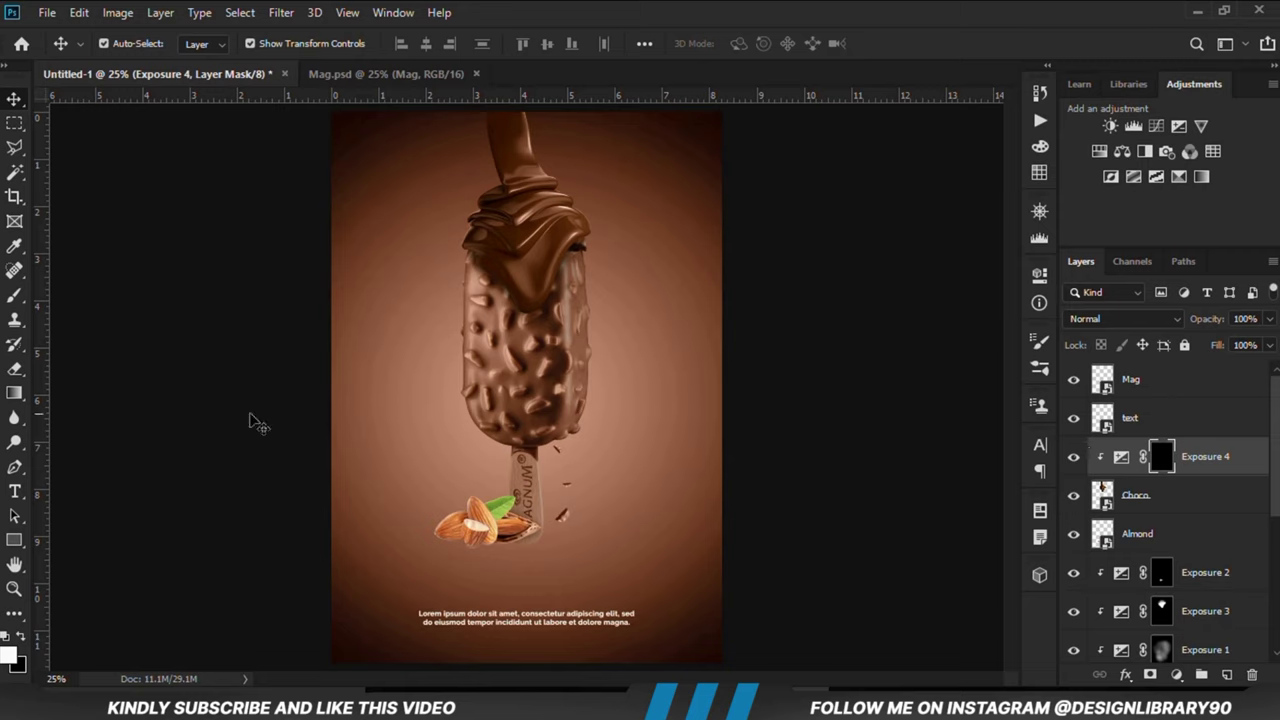
Paint the Exposure 4 mask over the lower part of the melted chocolate with a 300 px white brush at 33% opacity.
click(14, 295)
click(95, 292)
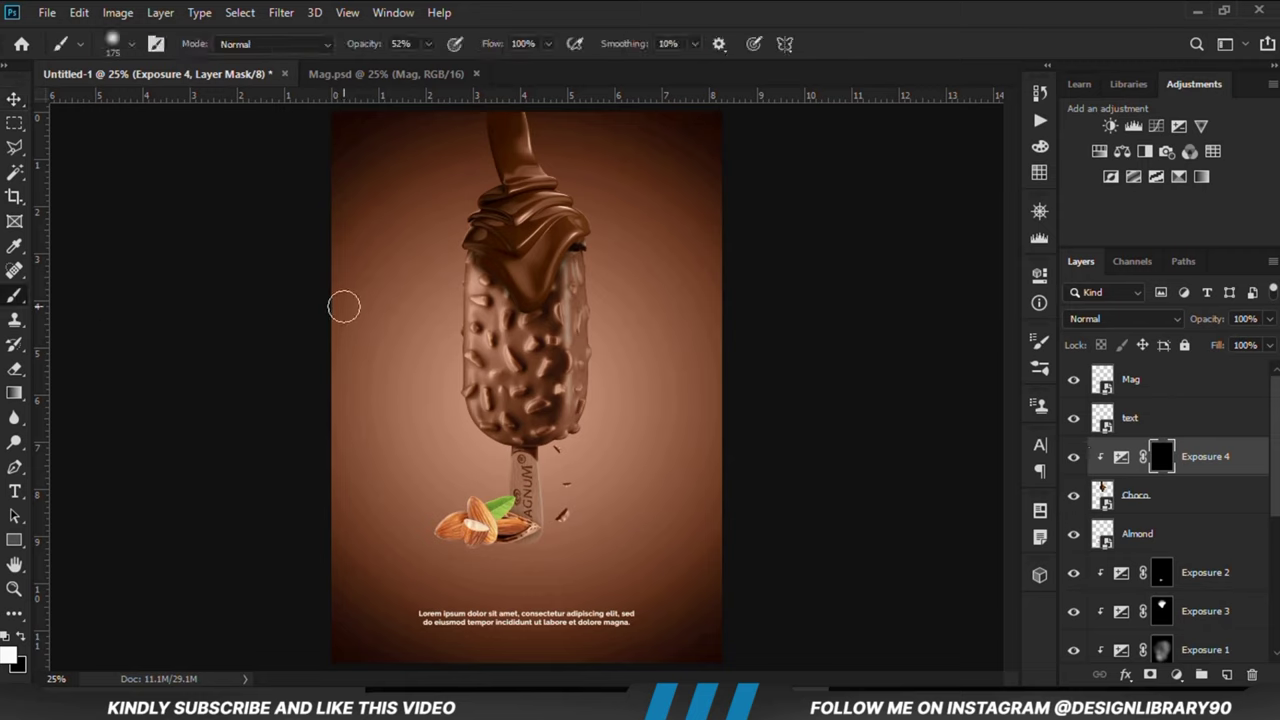
key(bracketright)
key(bracketright)
key(bracketright)
key(bracketright)
key(bracketright)
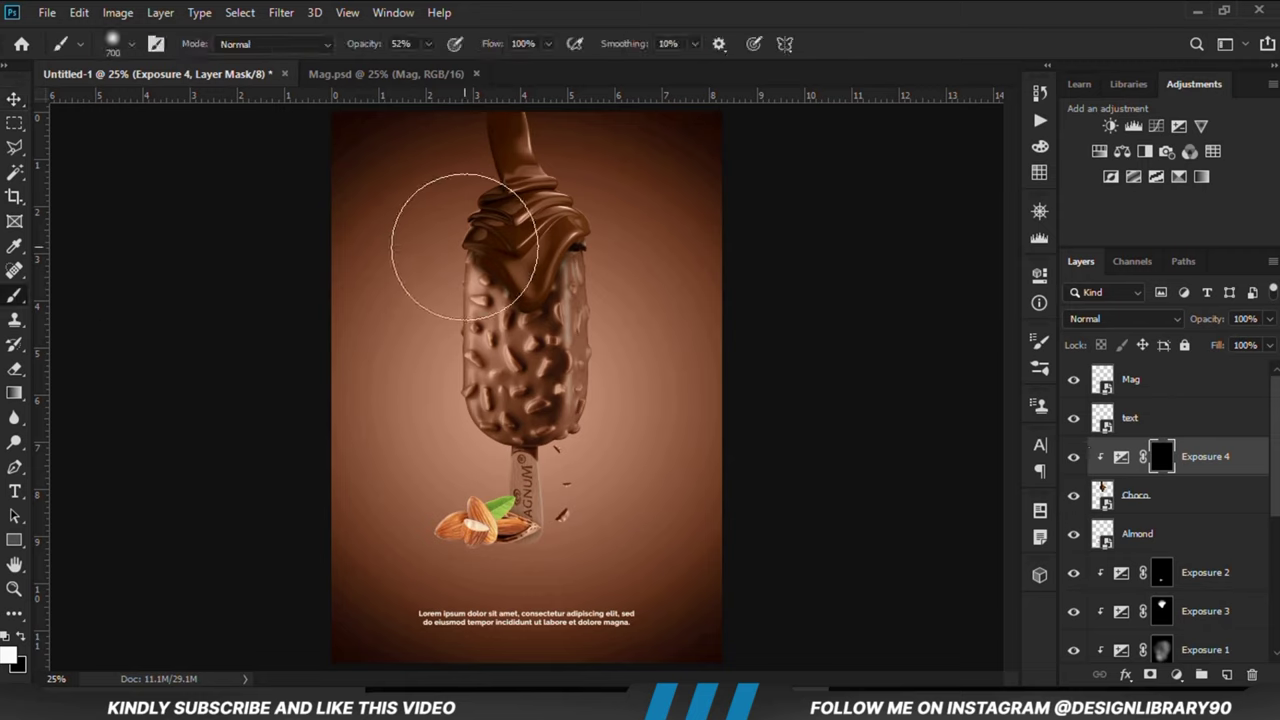
click(428, 44)
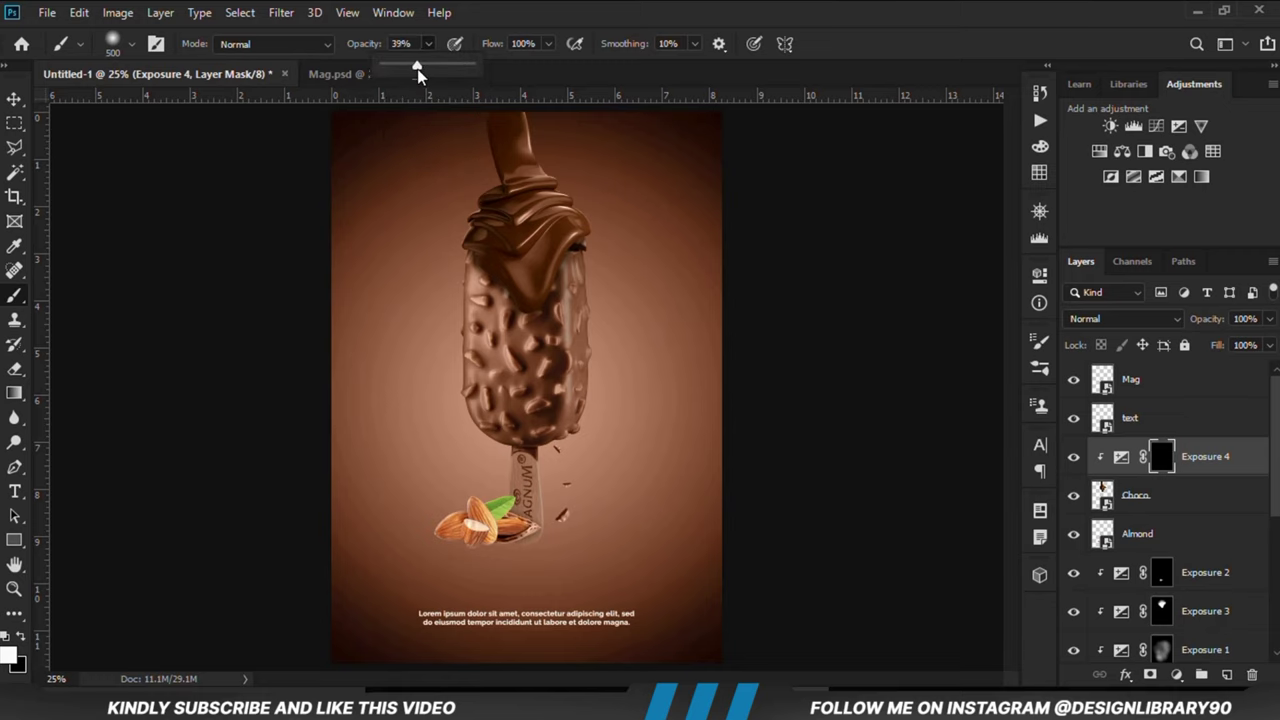
click(483, 9)
scroll(516, 230, up, 4)
key(bracketleft)
key(bracketleft)
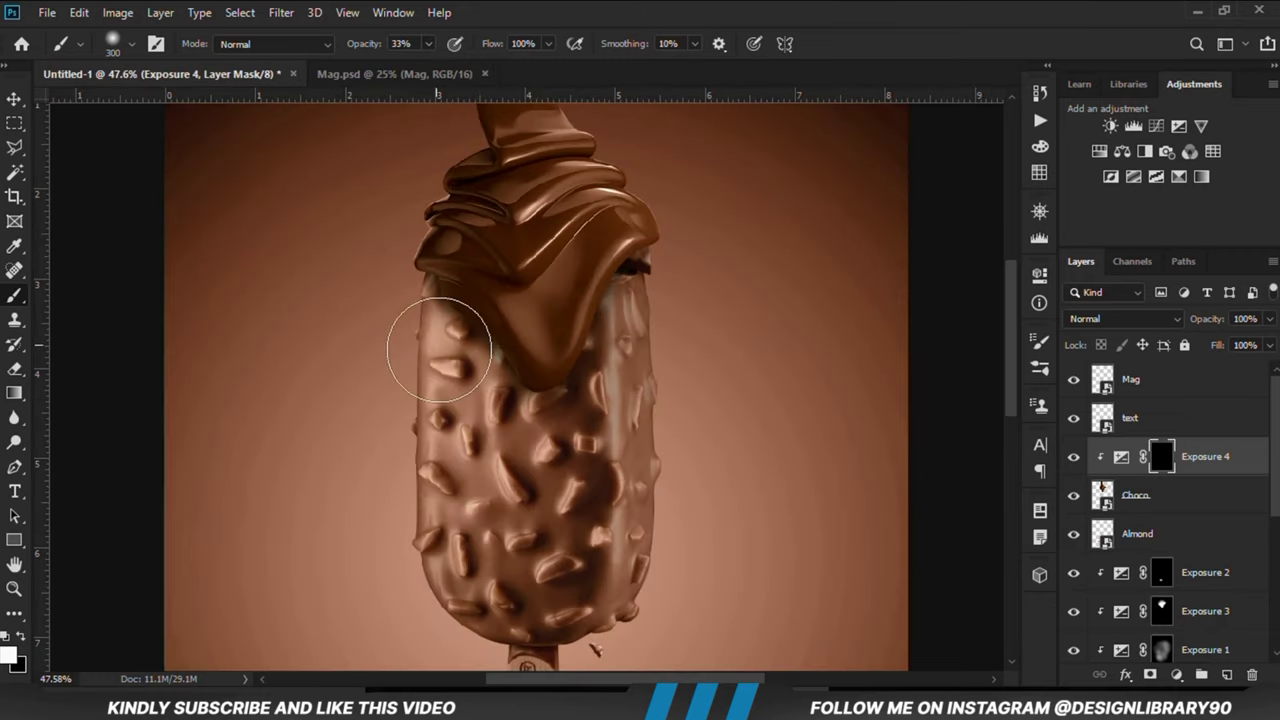
mouse_move(440, 349)
mouse_down()
mouse_move(485, 422)
mouse_move(448, 359)
mouse_move(504, 432)
mouse_move(488, 390)
mouse_move(545, 439)
mouse_move(529, 411)
mouse_move(603, 444)
mouse_move(591, 411)
mouse_move(645, 311)
mouse_move(639, 329)
mouse_move(660, 254)
mouse_move(633, 336)
mouse_move(658, 341)
mouse_move(671, 276)
mouse_move(639, 360)
mouse_up()
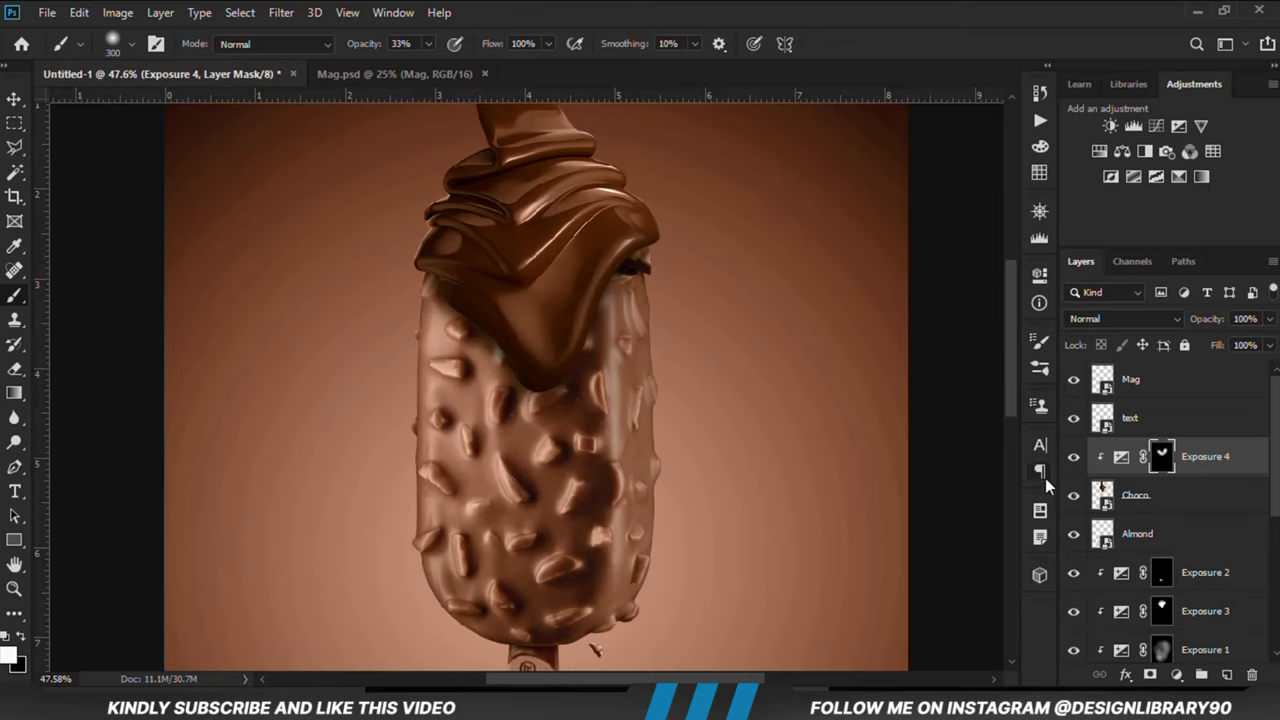
Compare the chocolate with and without Exposure 4, lower that adjustment's layer opacity to 77% and view the whole poster.
click(1072, 458)
click(1072, 458)
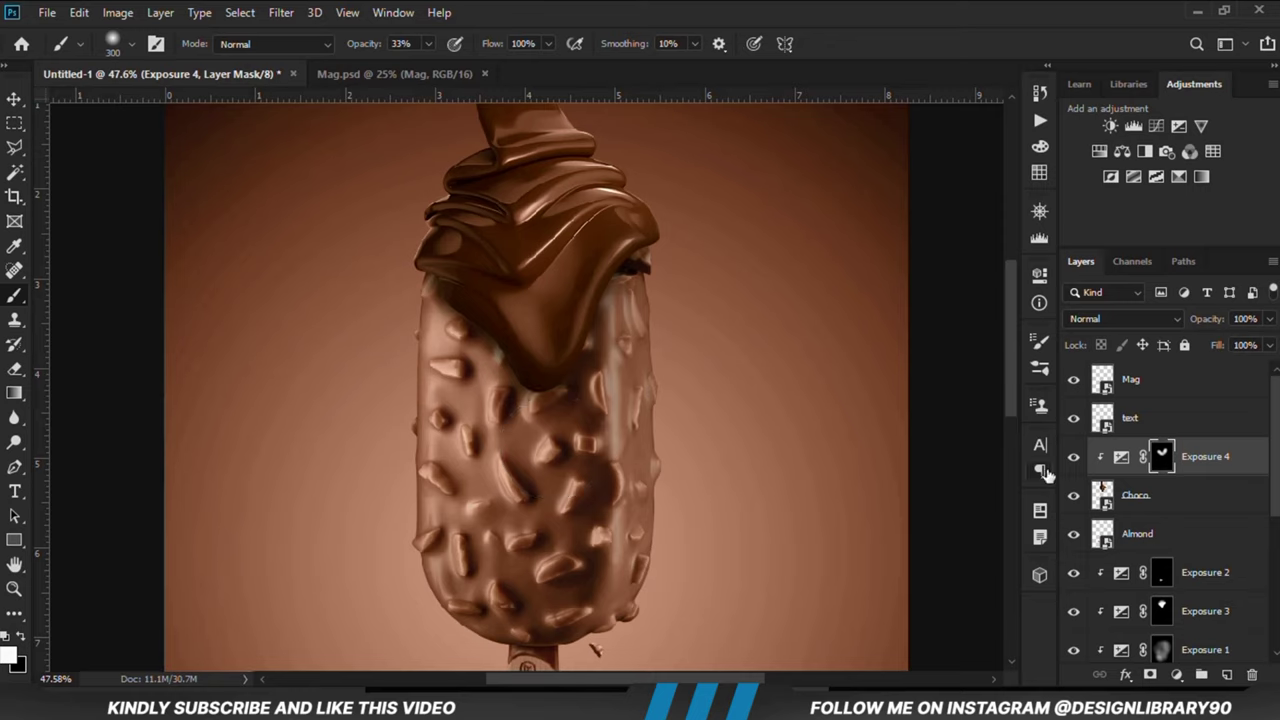
click(1270, 319)
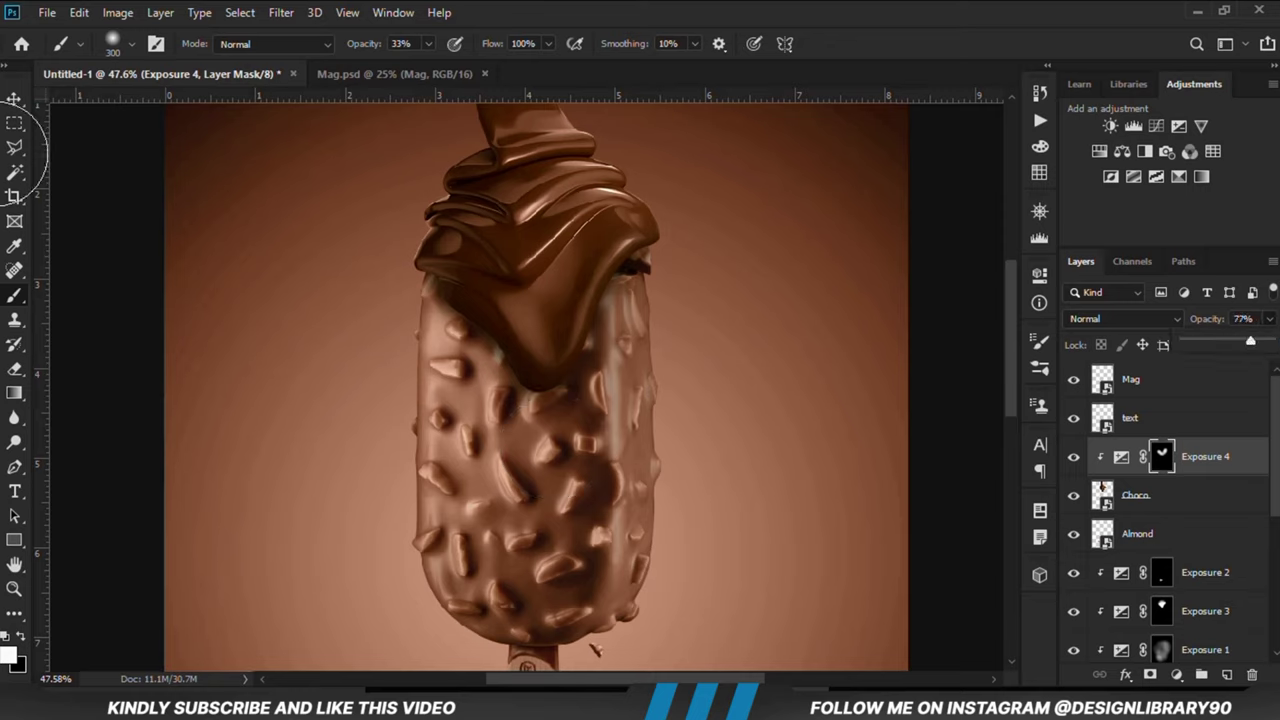
click(14, 98)
click(100, 195)
key(ctrl+minus)
key(ctrl+minus)
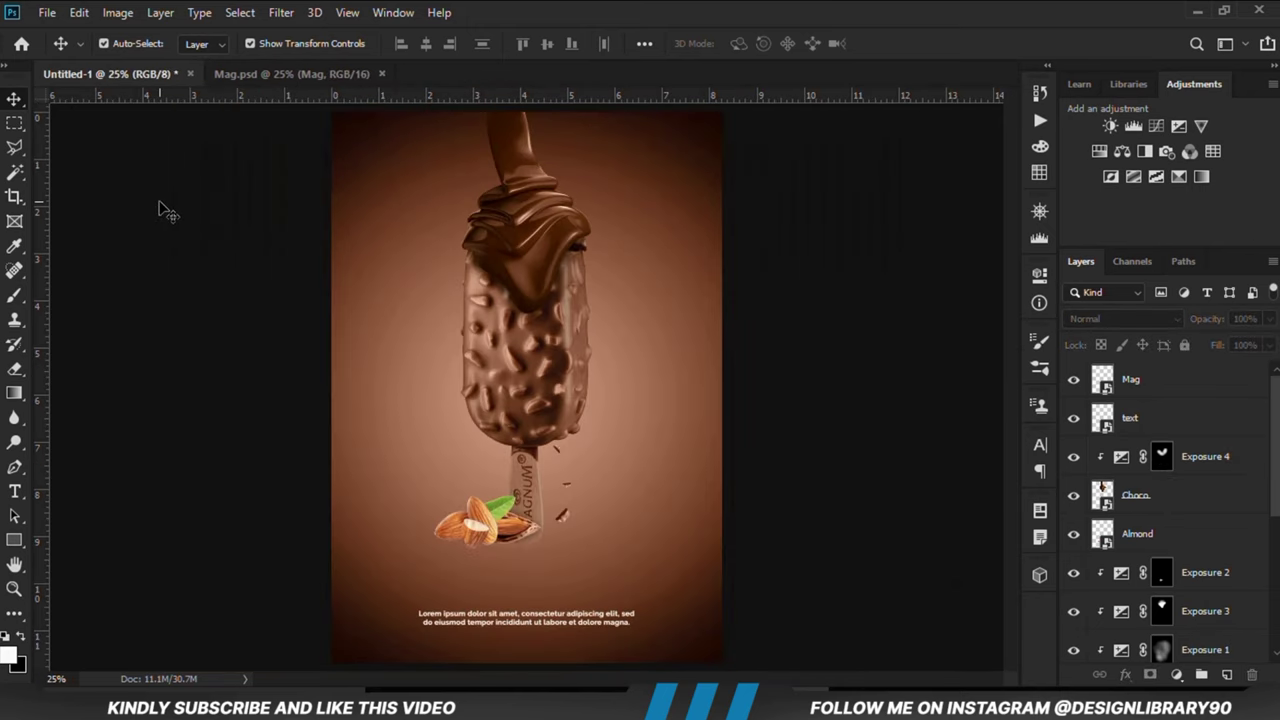
Add a clipped Vibrance adjustment above Exposure 4 with vibrance +6 and saturation -9, and compare the chocolate with and without it.
click(500, 185)
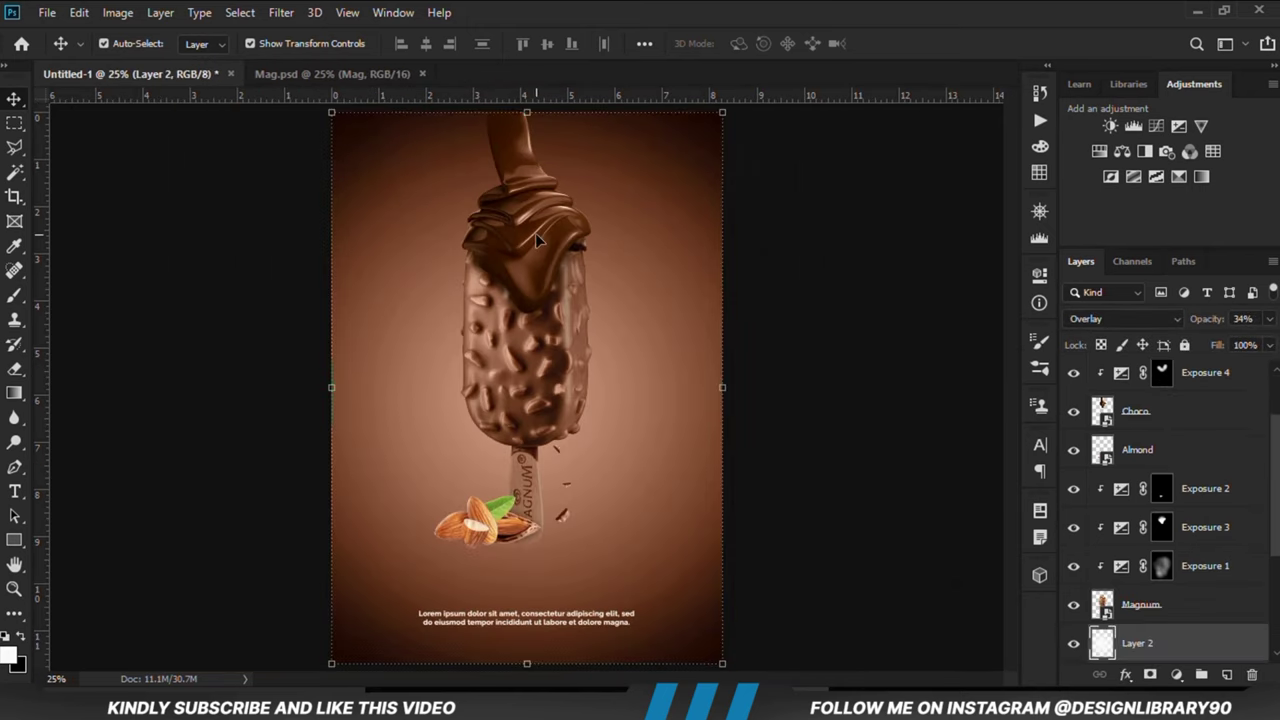
scroll(1080, 412, up, 2)
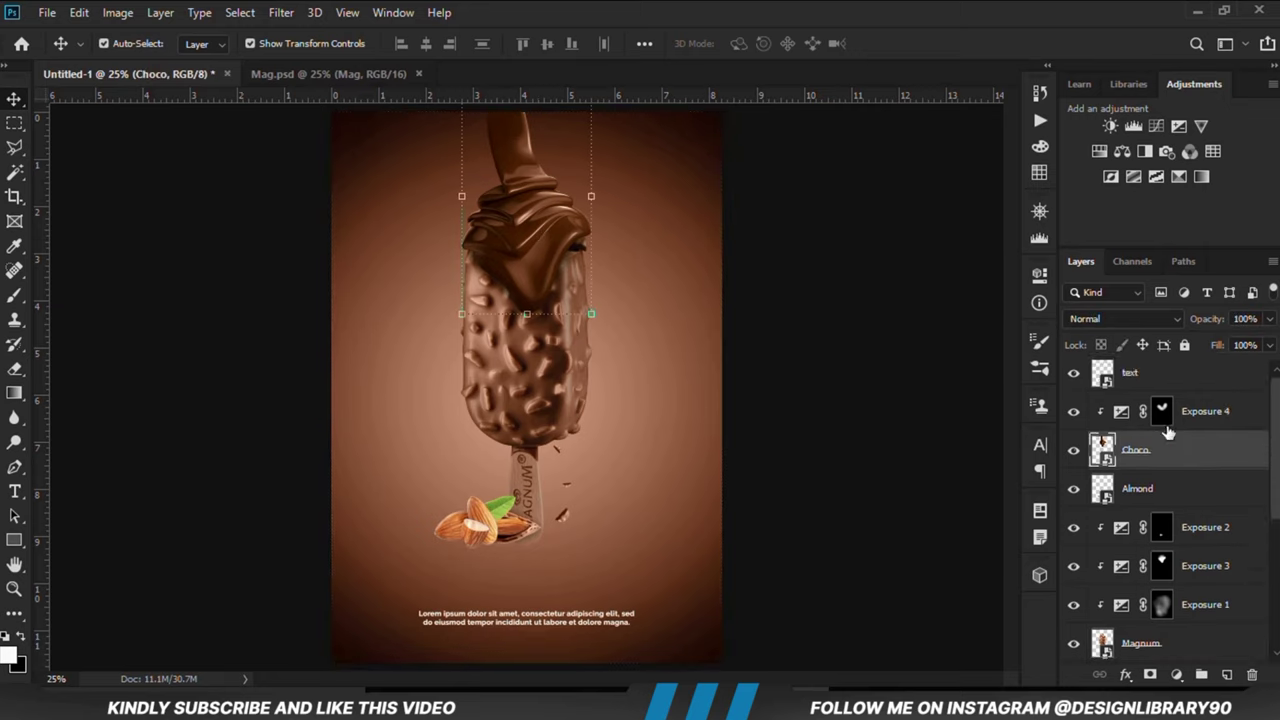
click(1245, 461)
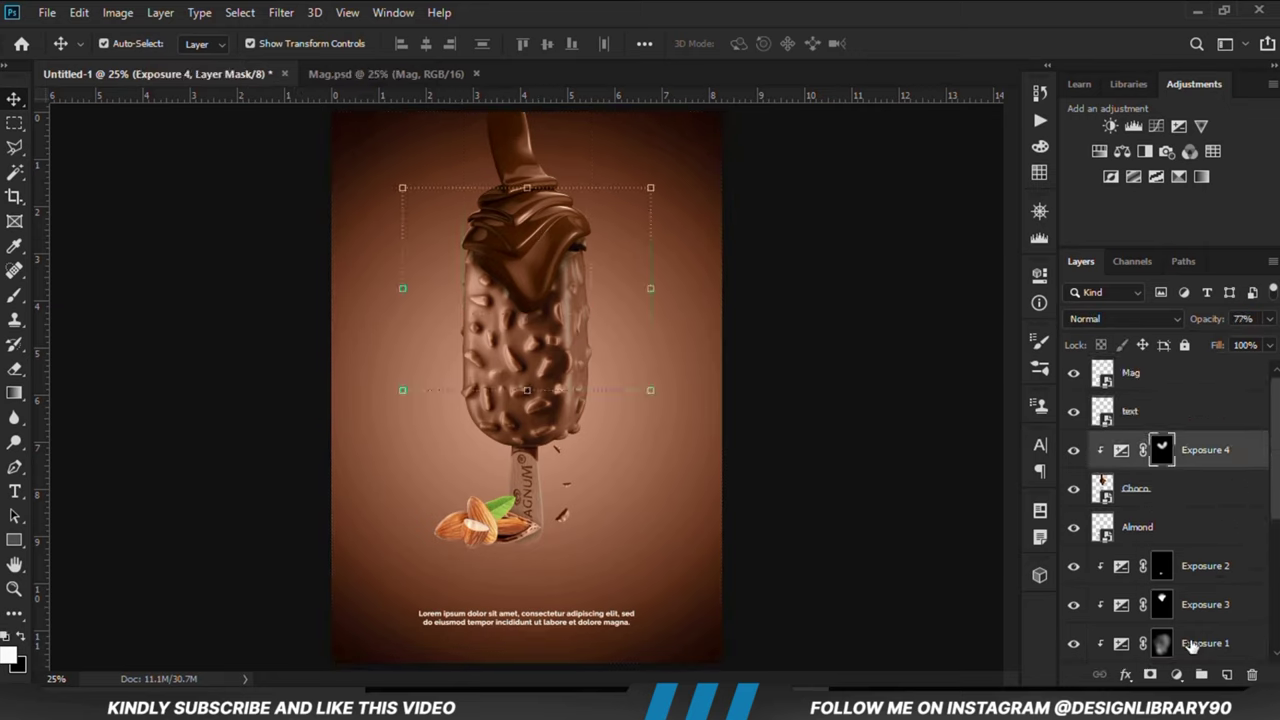
click(1176, 675)
click(1170, 473)
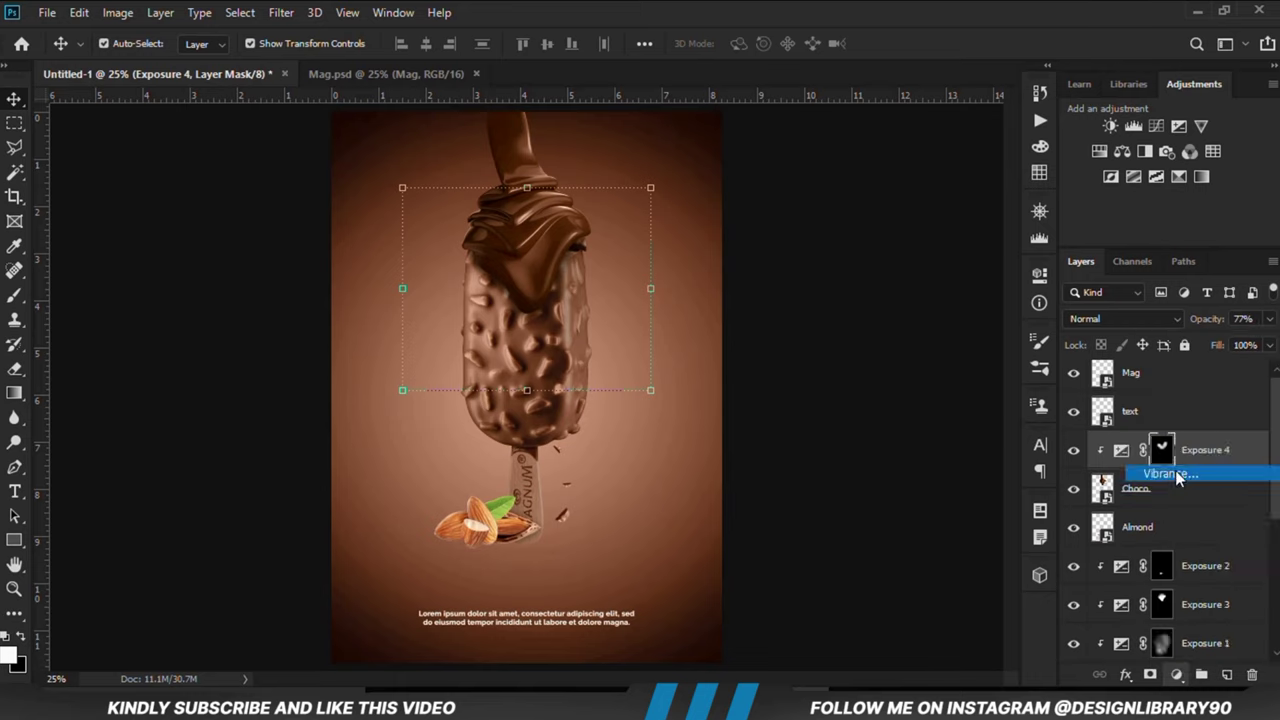
click(876, 589)
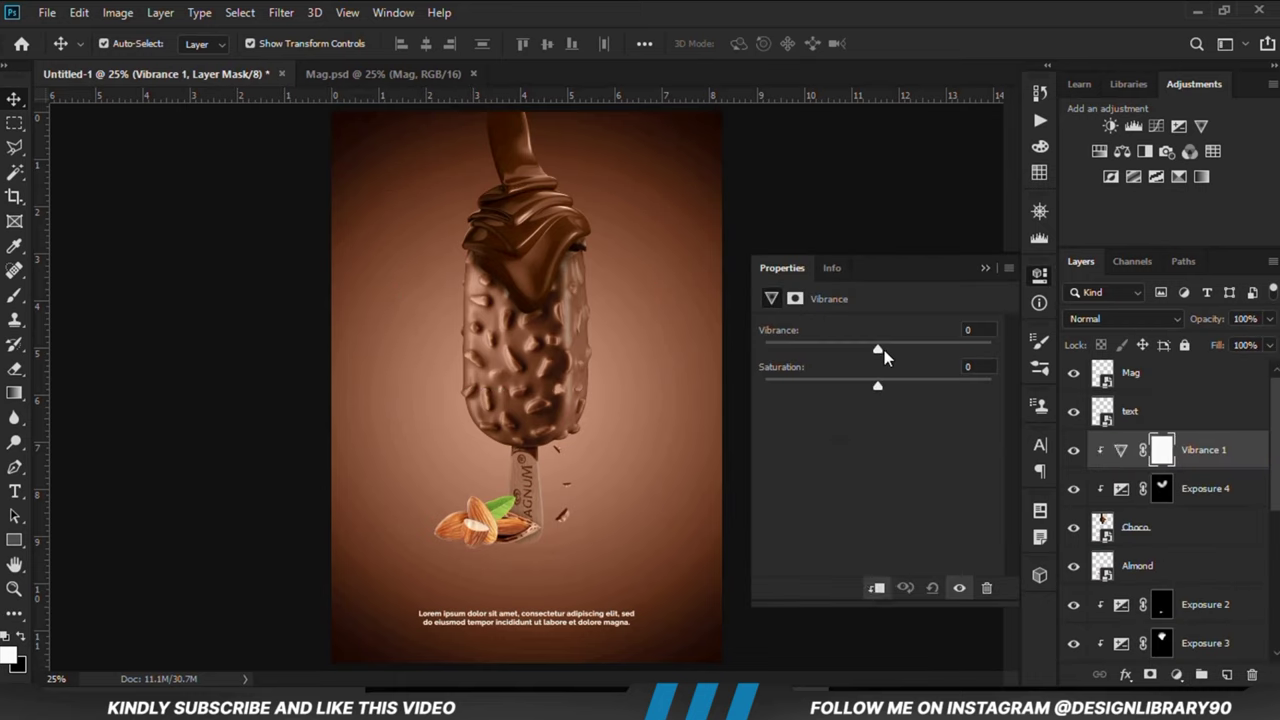
drag(884, 350, 887, 351)
drag(877, 385, 876, 385)
click(1067, 451)
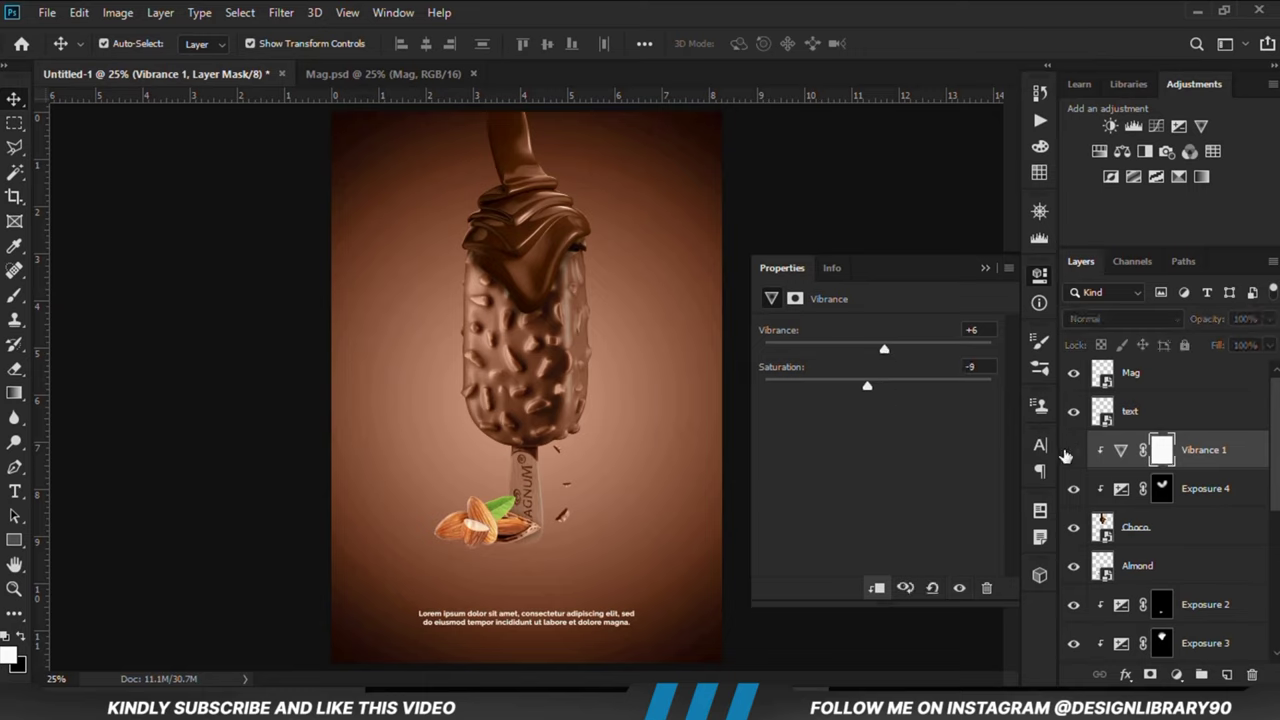
click(1067, 451)
click(985, 268)
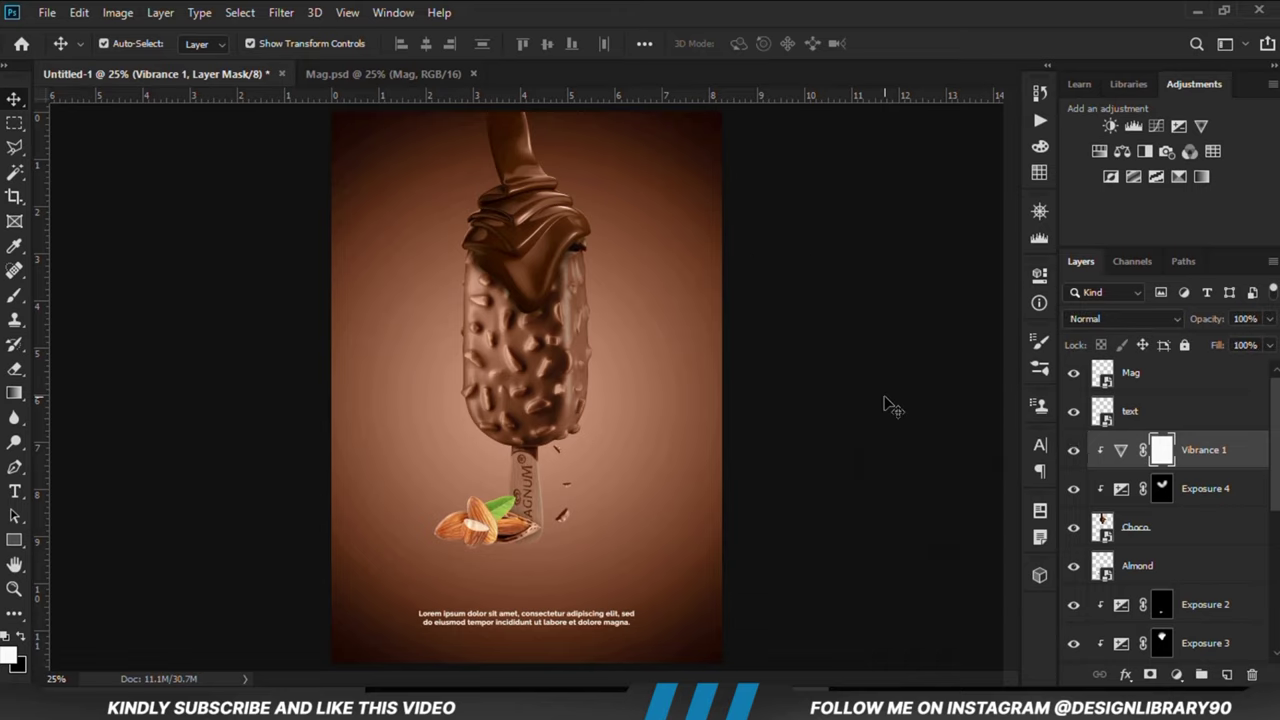
Add a clipped Curves adjustment above Vibrance 1, raise the upper midtones to brighten the melted chocolate, and compare the result.
click(1176, 675)
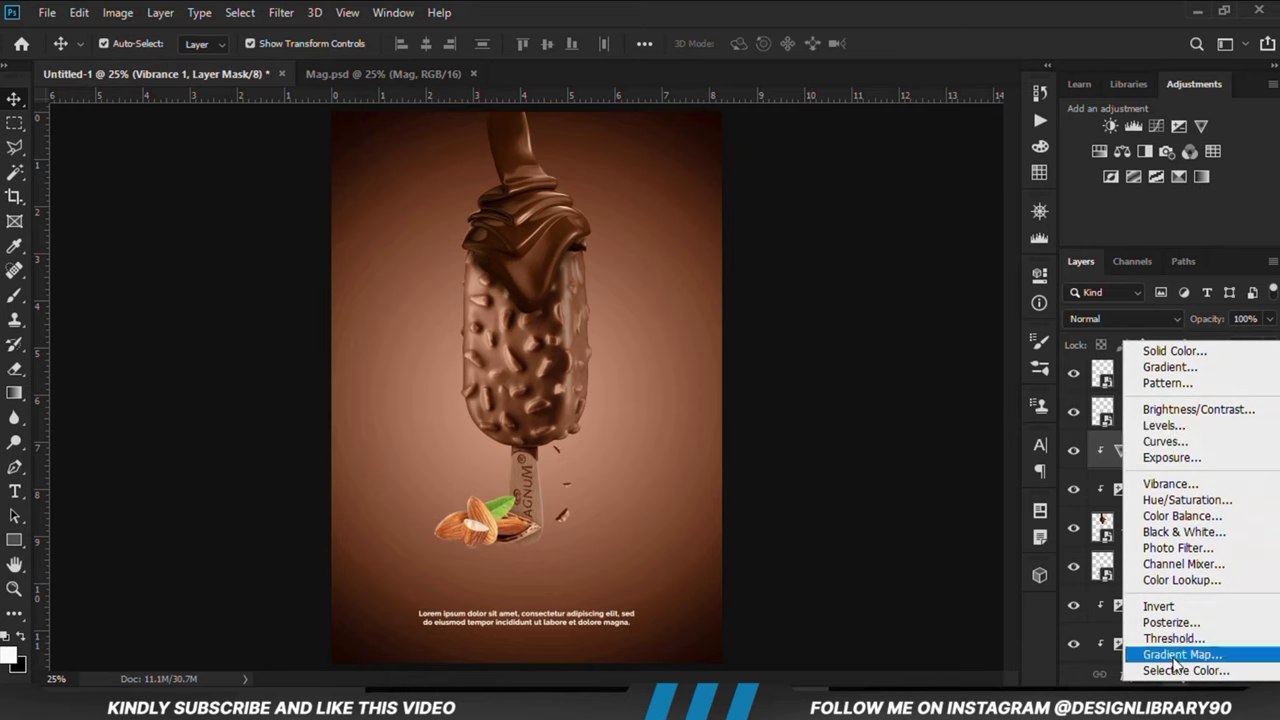
click(1174, 444)
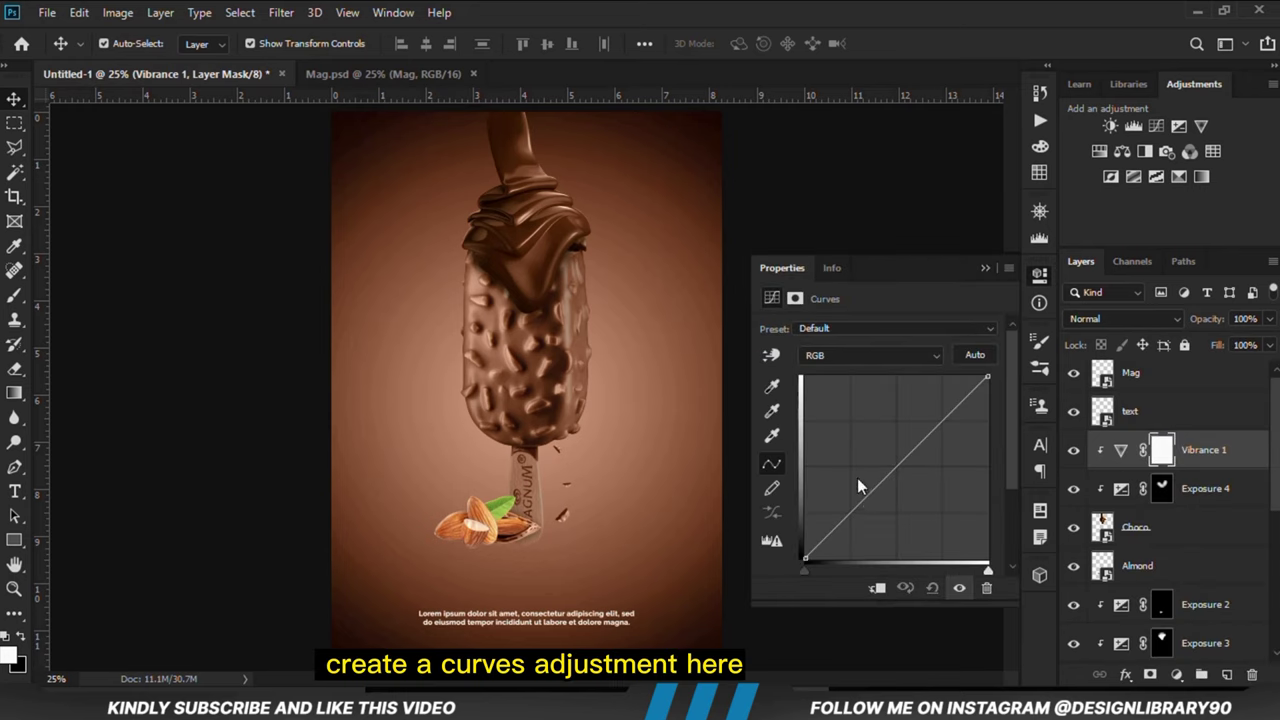
click(877, 588)
drag(898, 458, 907, 433)
click(956, 587)
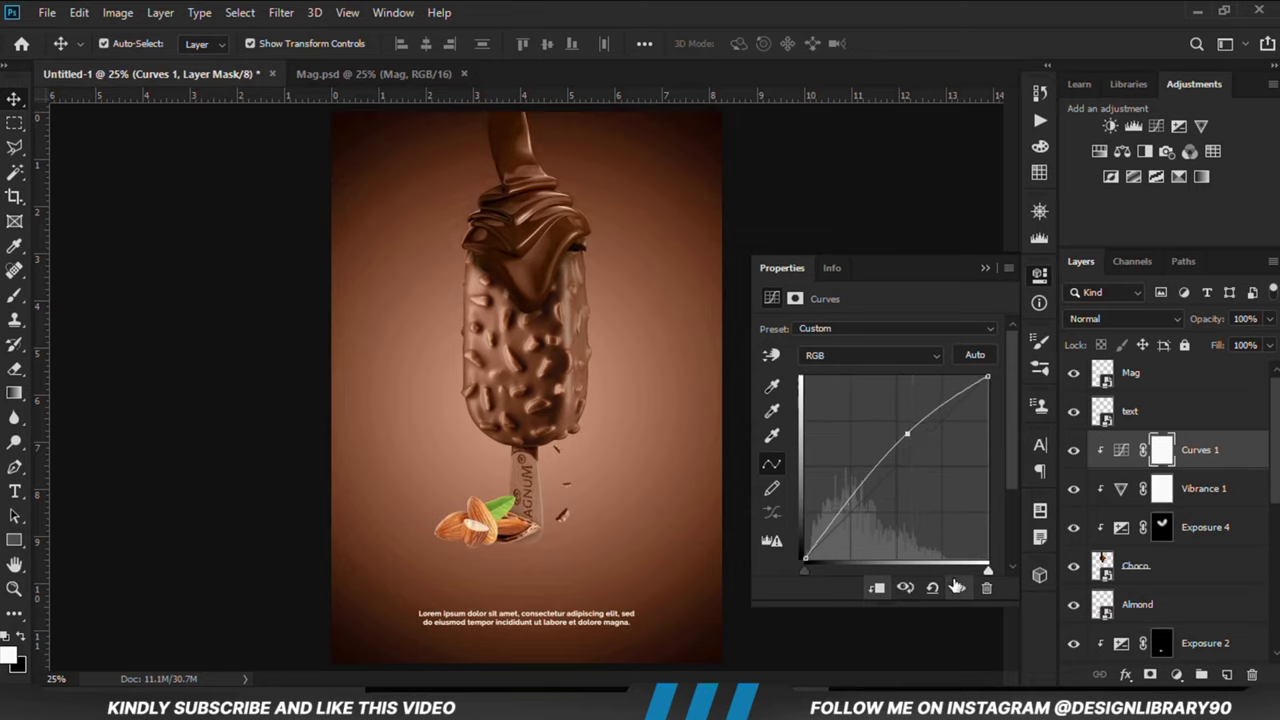
click(956, 587)
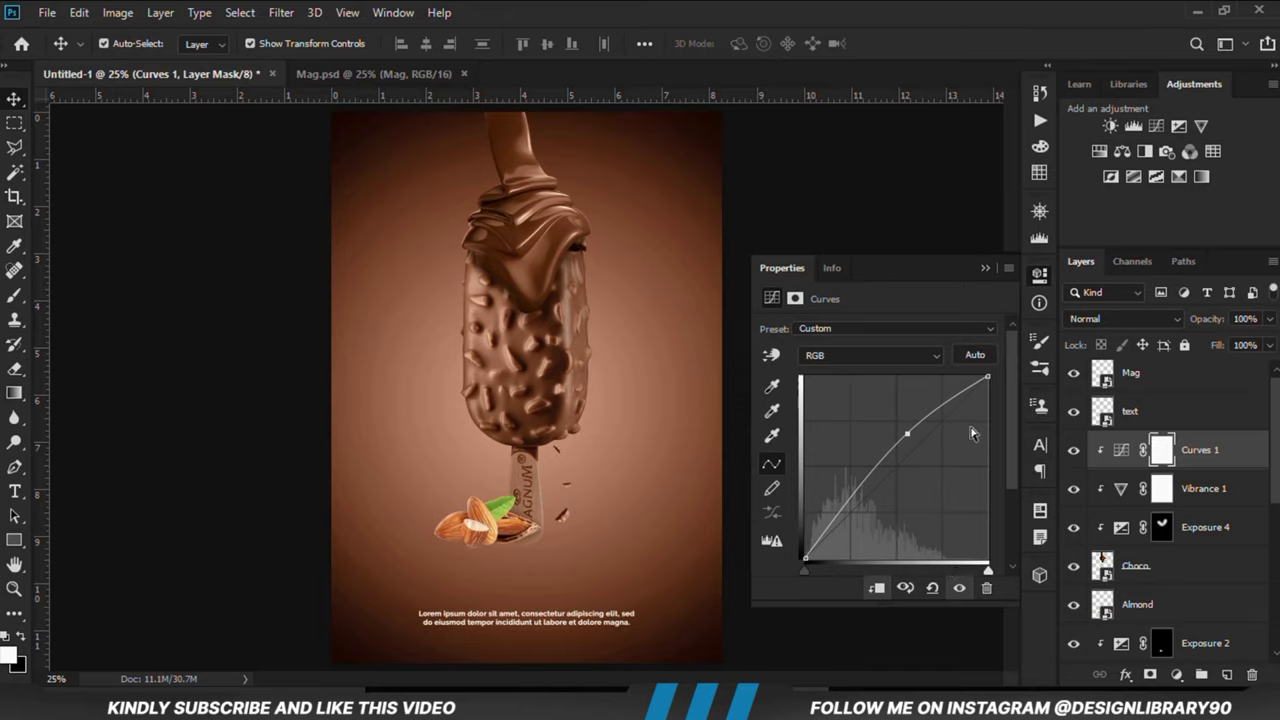
click(985, 268)
click(878, 413)
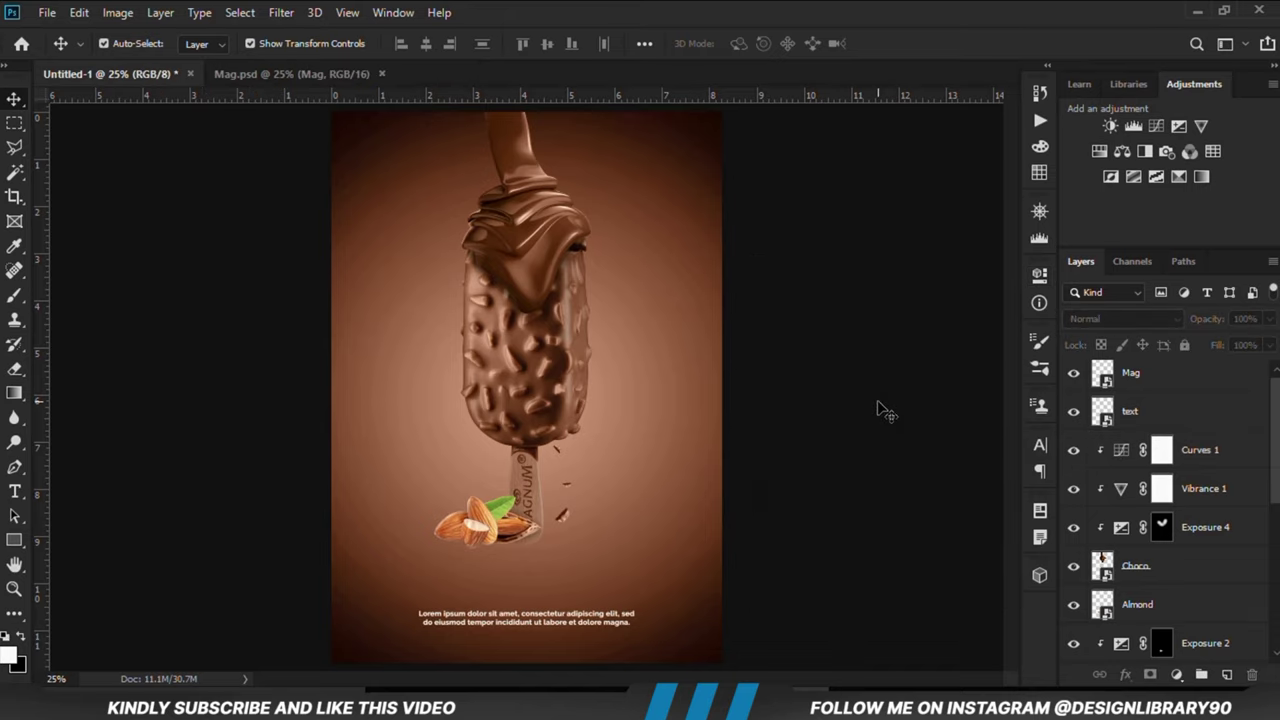
key(ctrl+minus)
key(ctrl+plus)
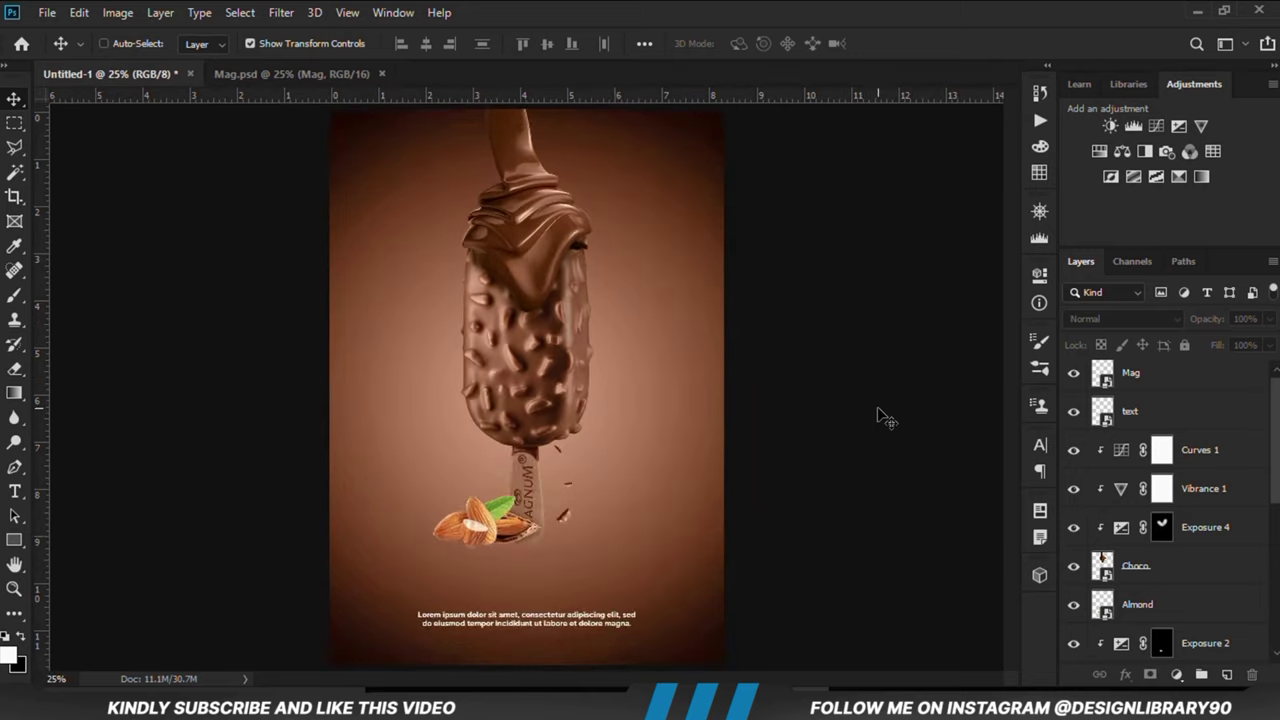
Add an Exposure adjustment clipped to the Almond layer, set its exposure to -2.39 and invert its mask to black.
click(505, 537)
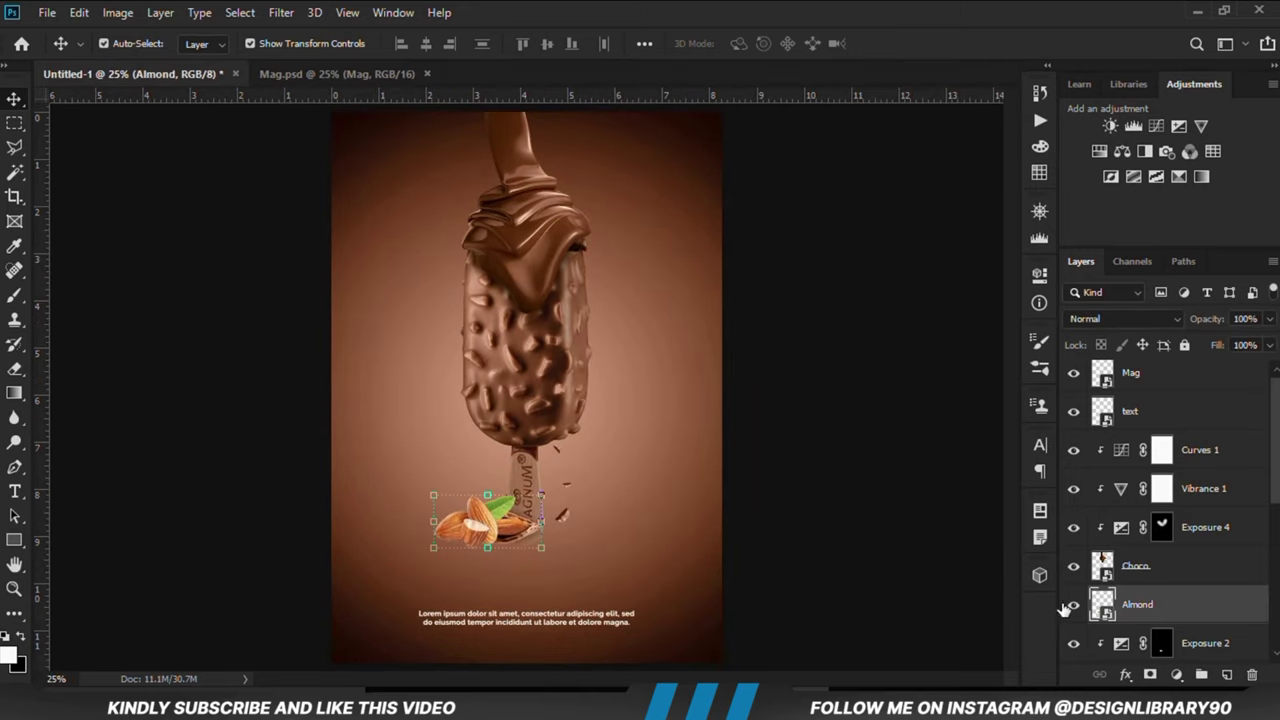
click(1072, 606)
click(1072, 606)
click(1176, 676)
click(1085, 443)
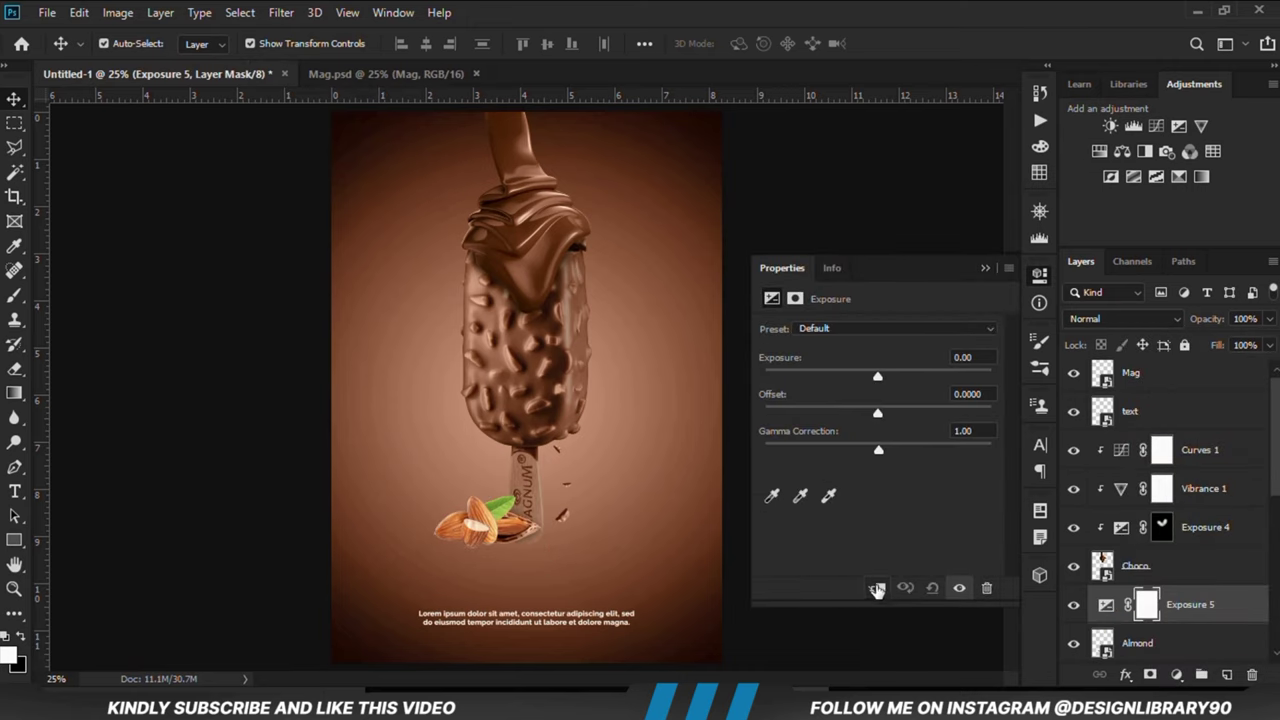
click(877, 590)
drag(856, 379, 841, 380)
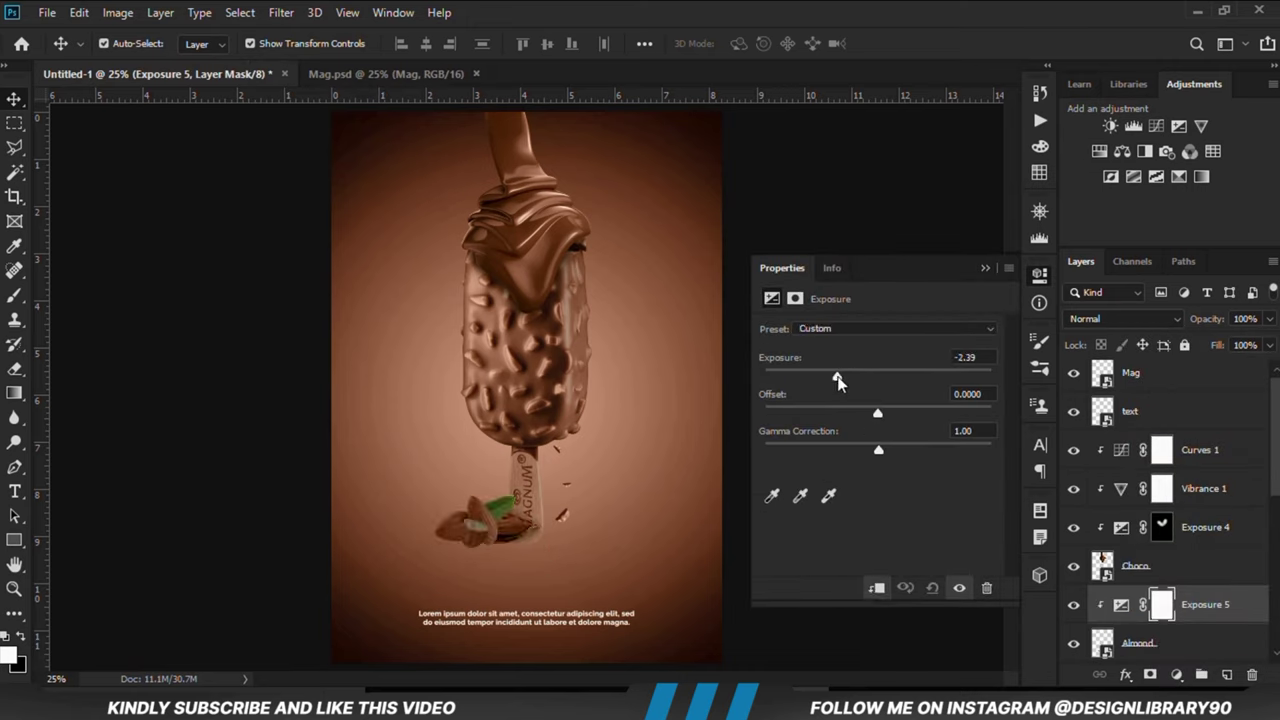
click(983, 269)
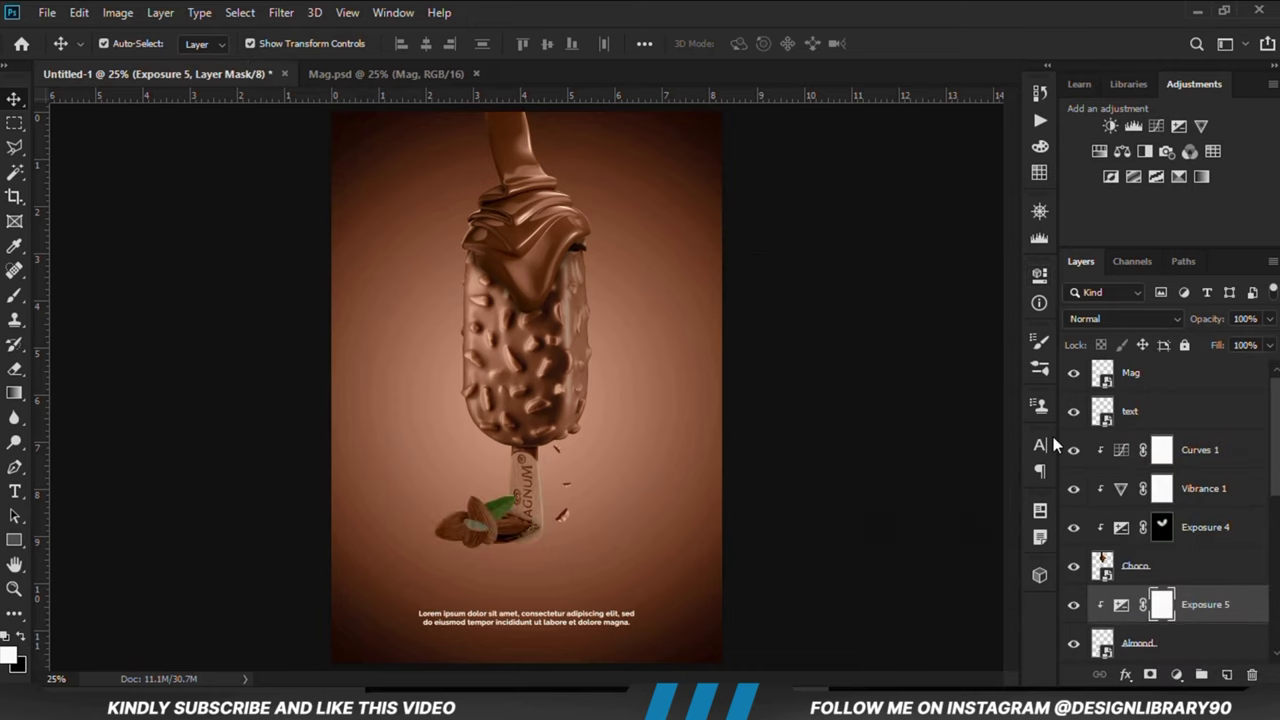
key(ctrl+i)
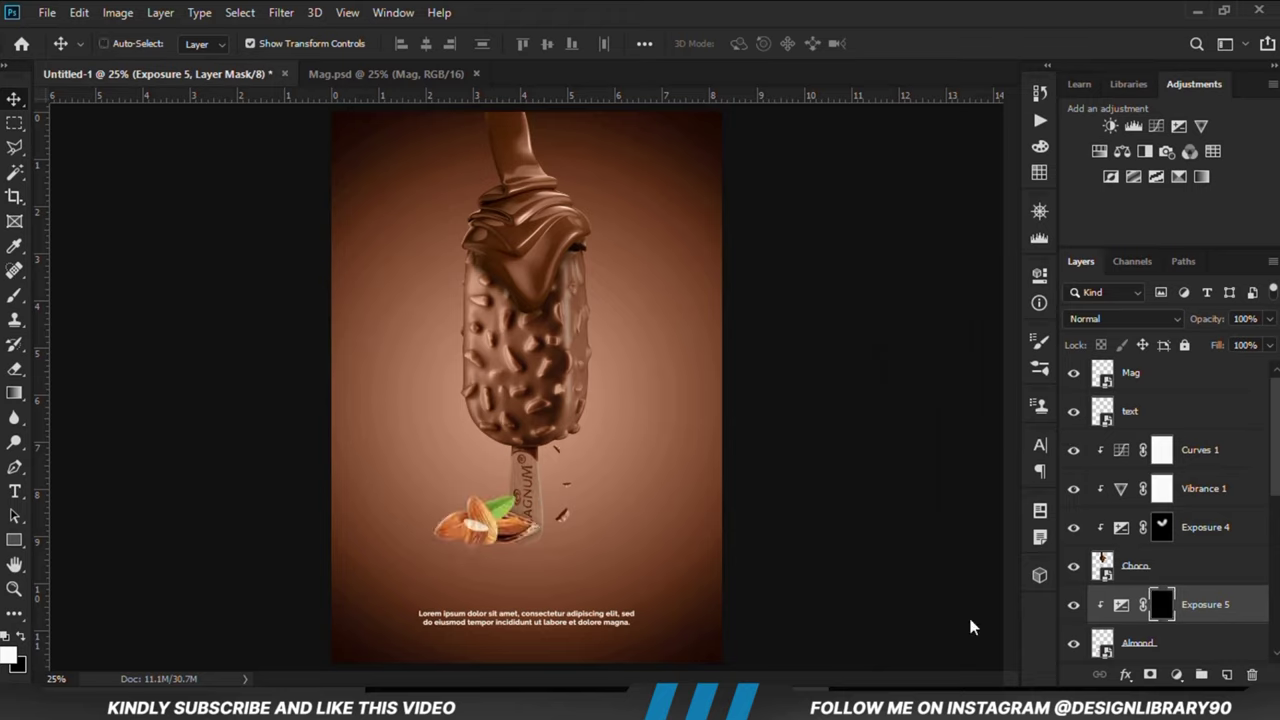
Paint the Exposure 5 mask over the lower part of the almonds with a soft white brush, size 600, at 17% opacity.
click(15, 292)
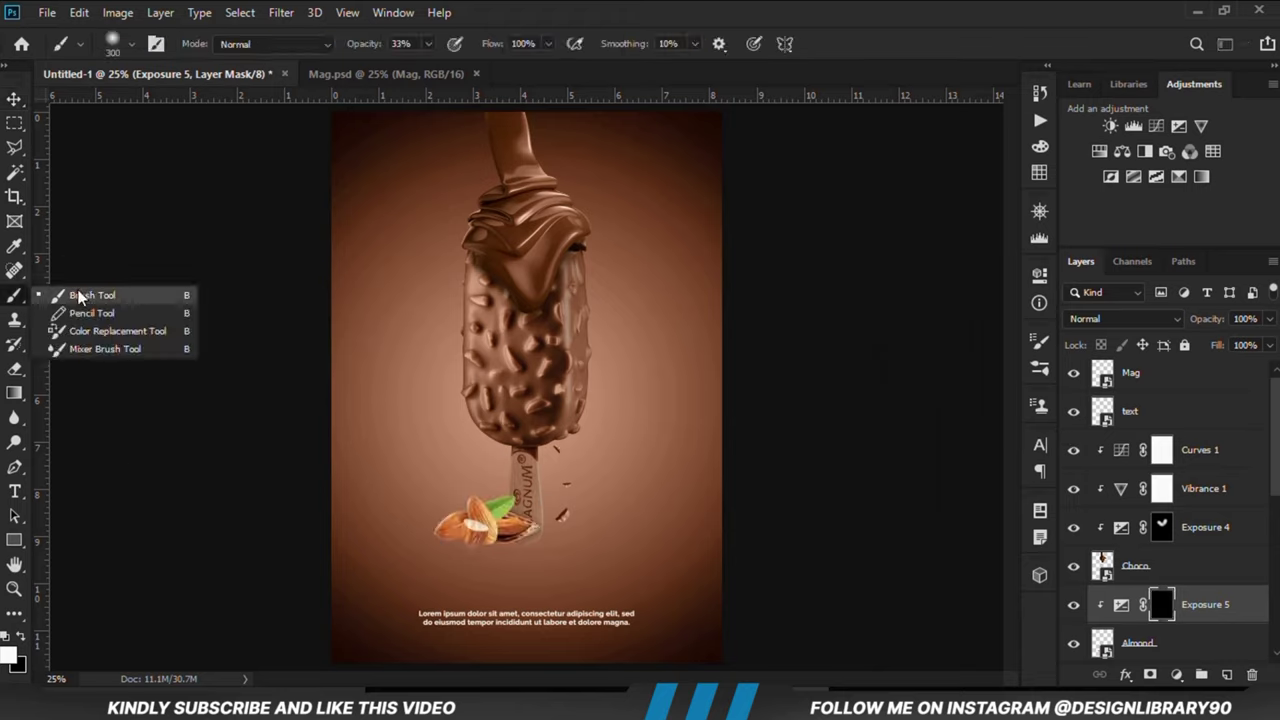
click(63, 294)
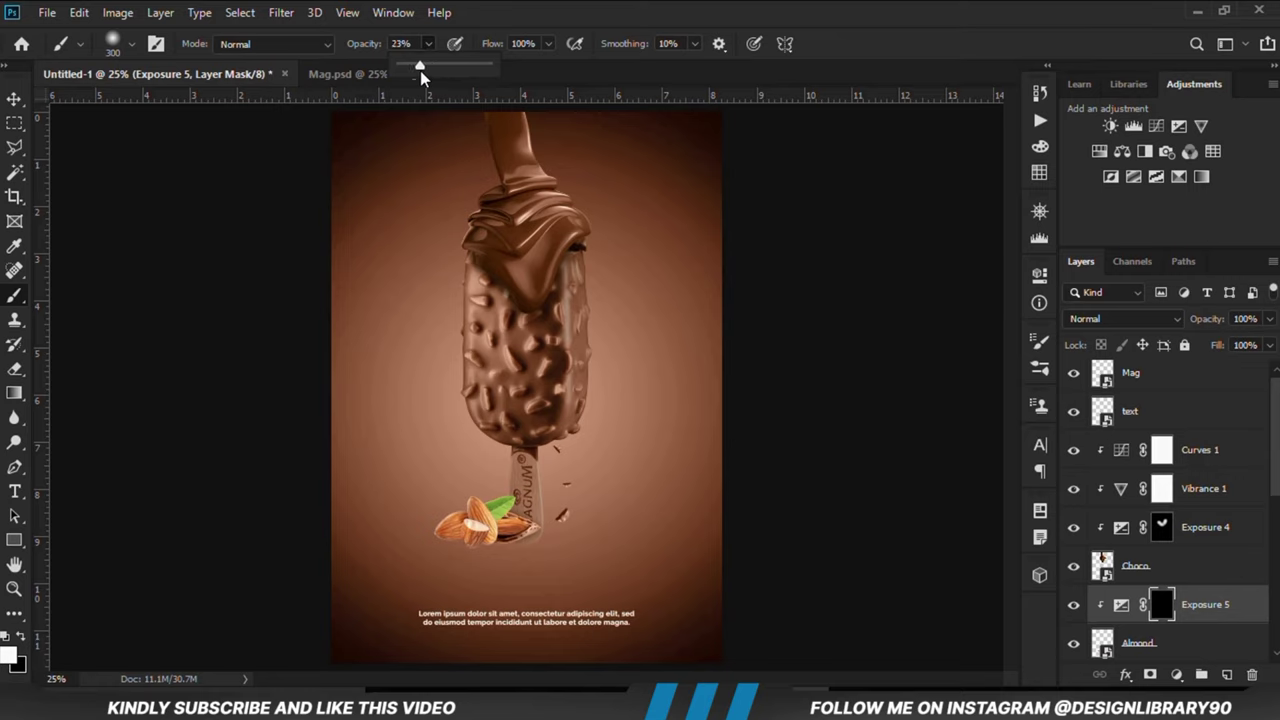
drag(420, 70, 414, 70)
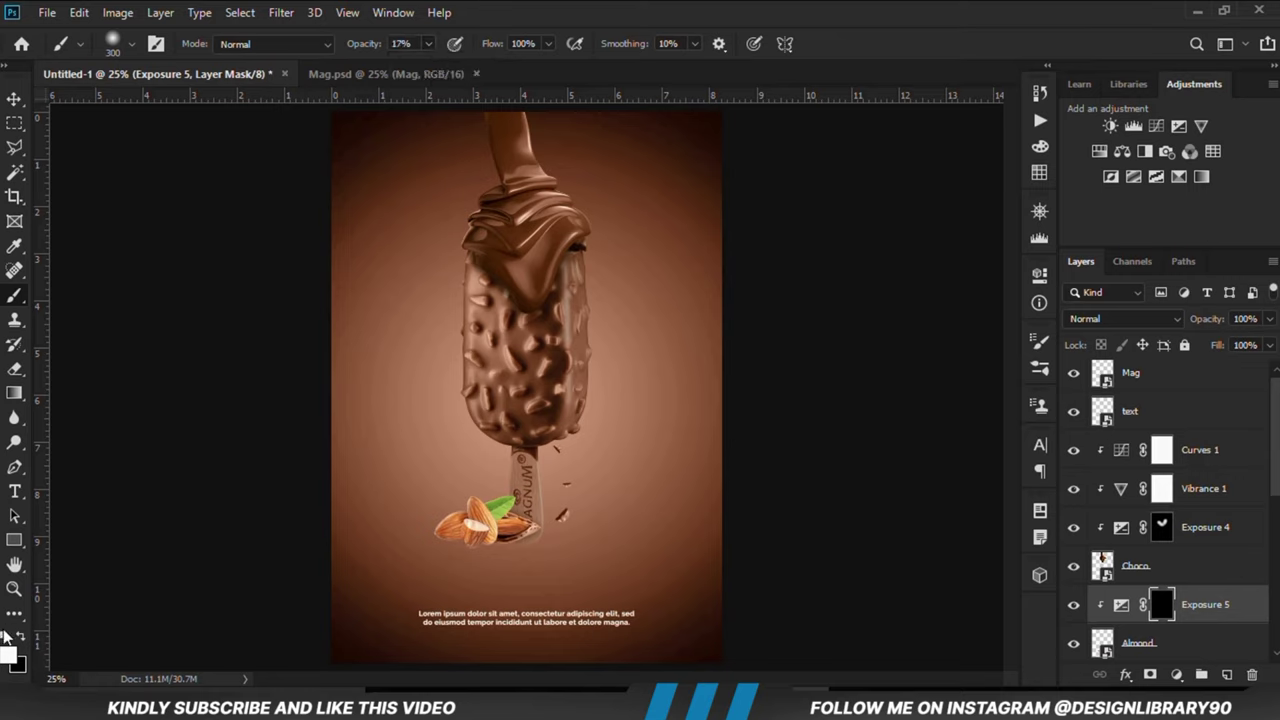
click(9, 655)
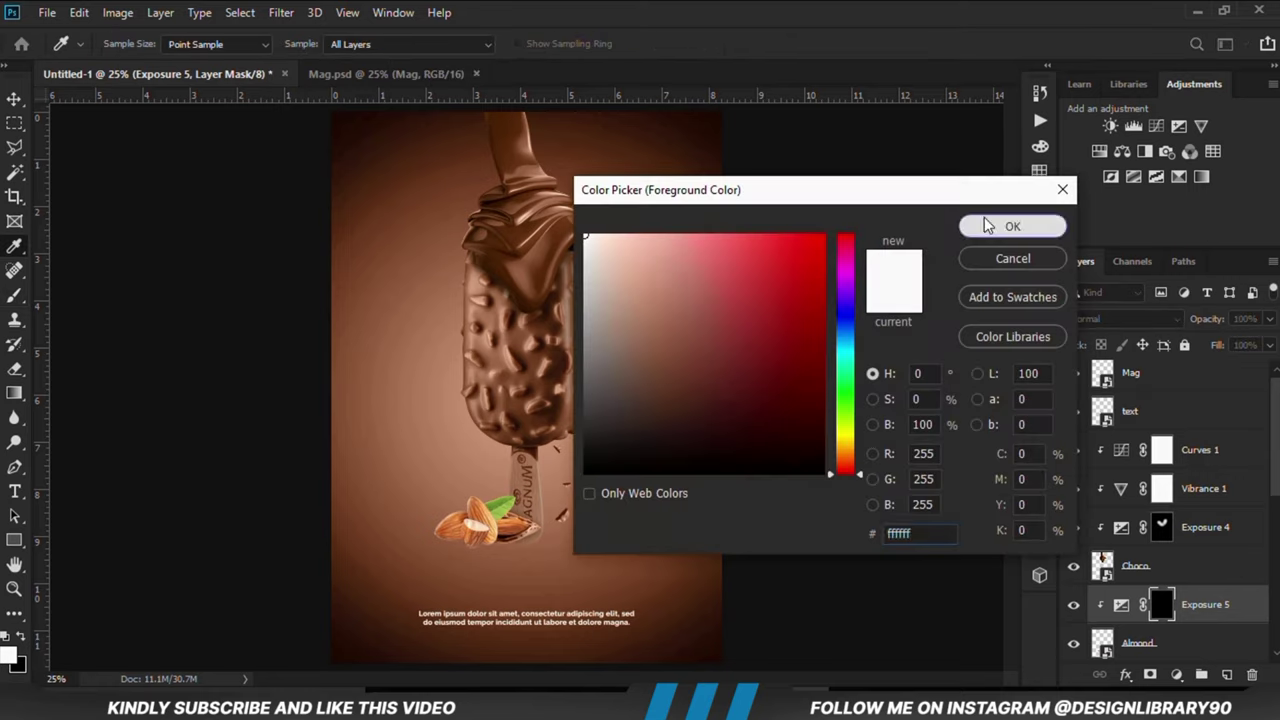
click(995, 226)
key(])
key(])
key(])
key(])
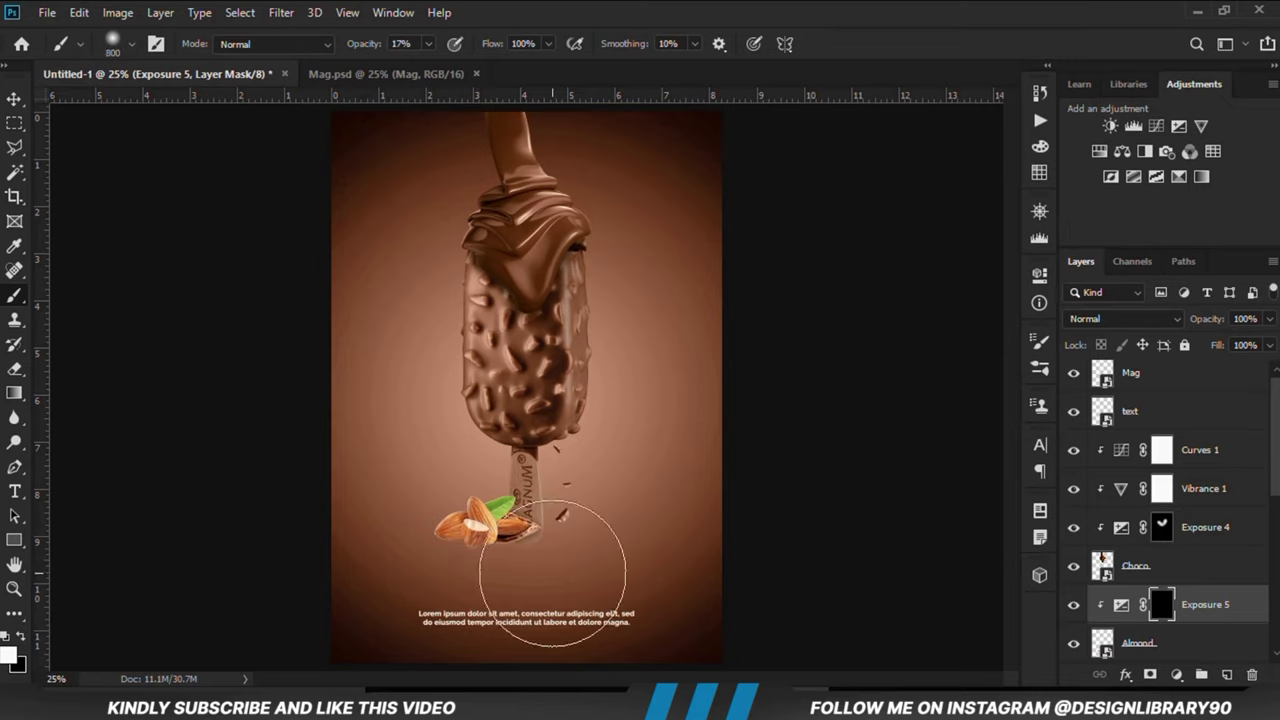
key([)
key([)
click(534, 586)
mouse_move(478, 580)
mouse_down()
mouse_move(402, 573)
mouse_move(481, 583)
mouse_up()
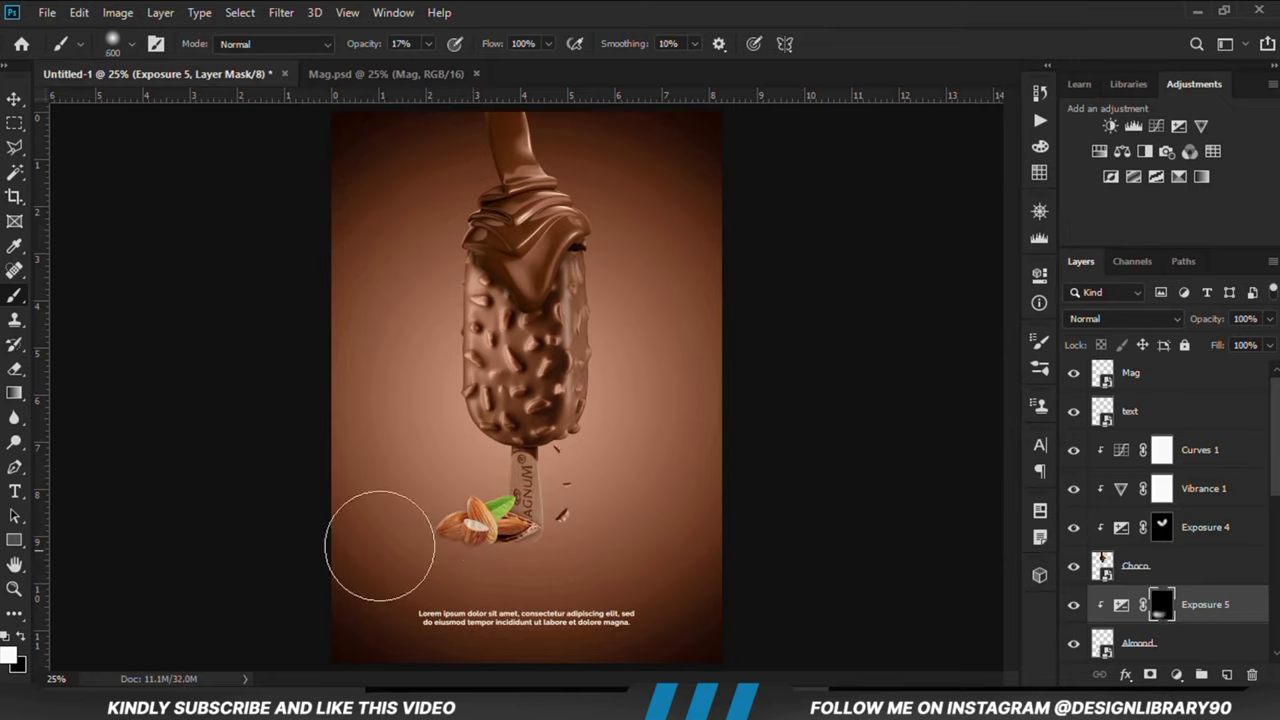
Add another Exposure adjustment clipped to the almonds above Exposure 5, set its exposure to -1.11 and invert its mask to black.
click(1176, 675)
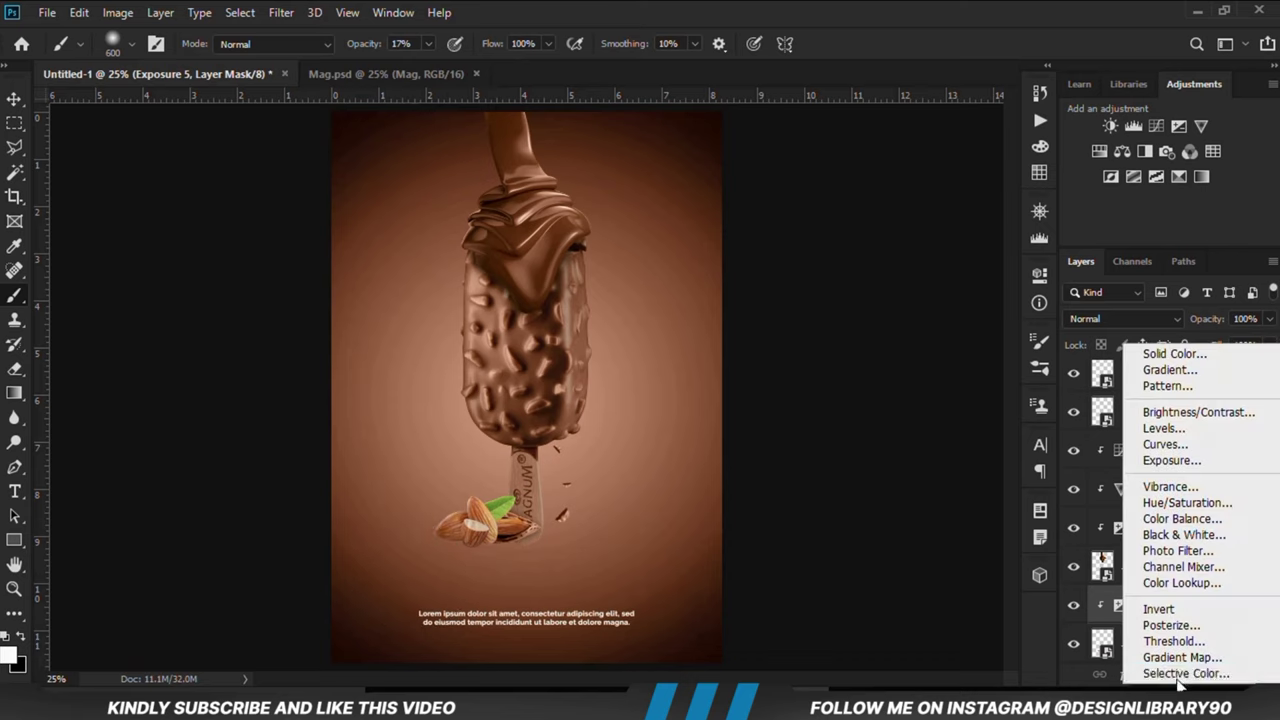
click(1150, 462)
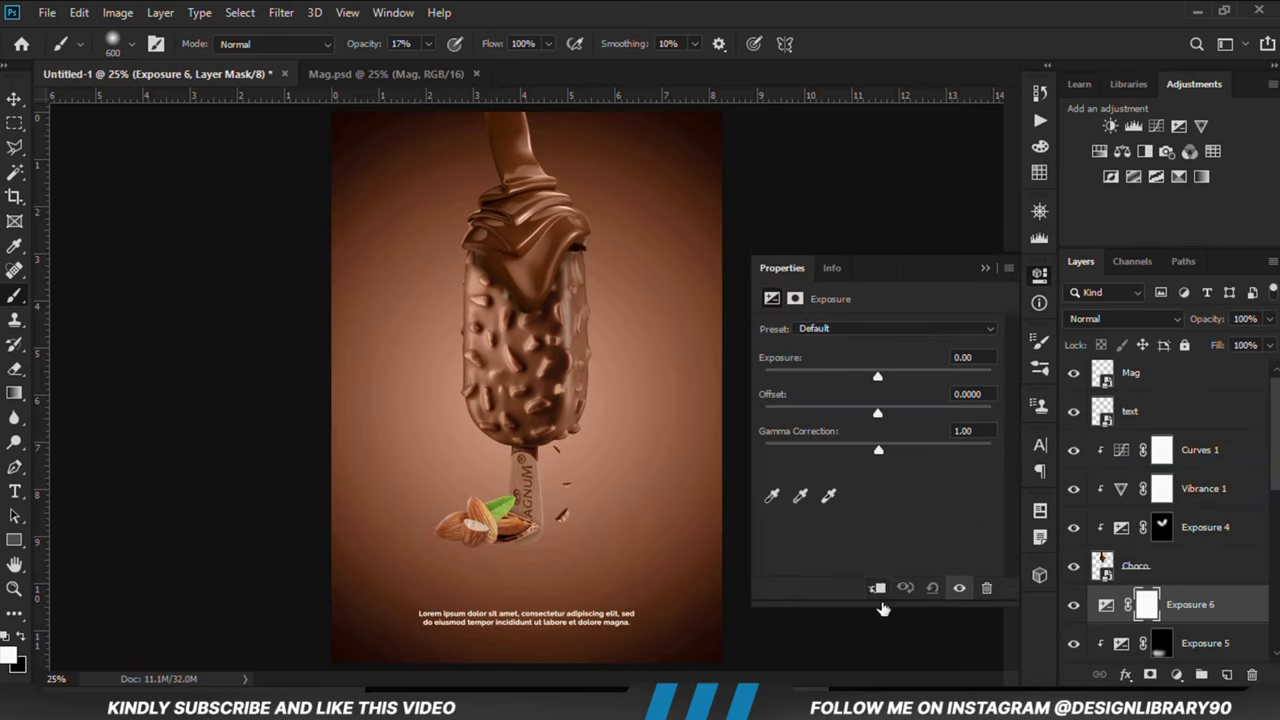
click(876, 589)
click(858, 381)
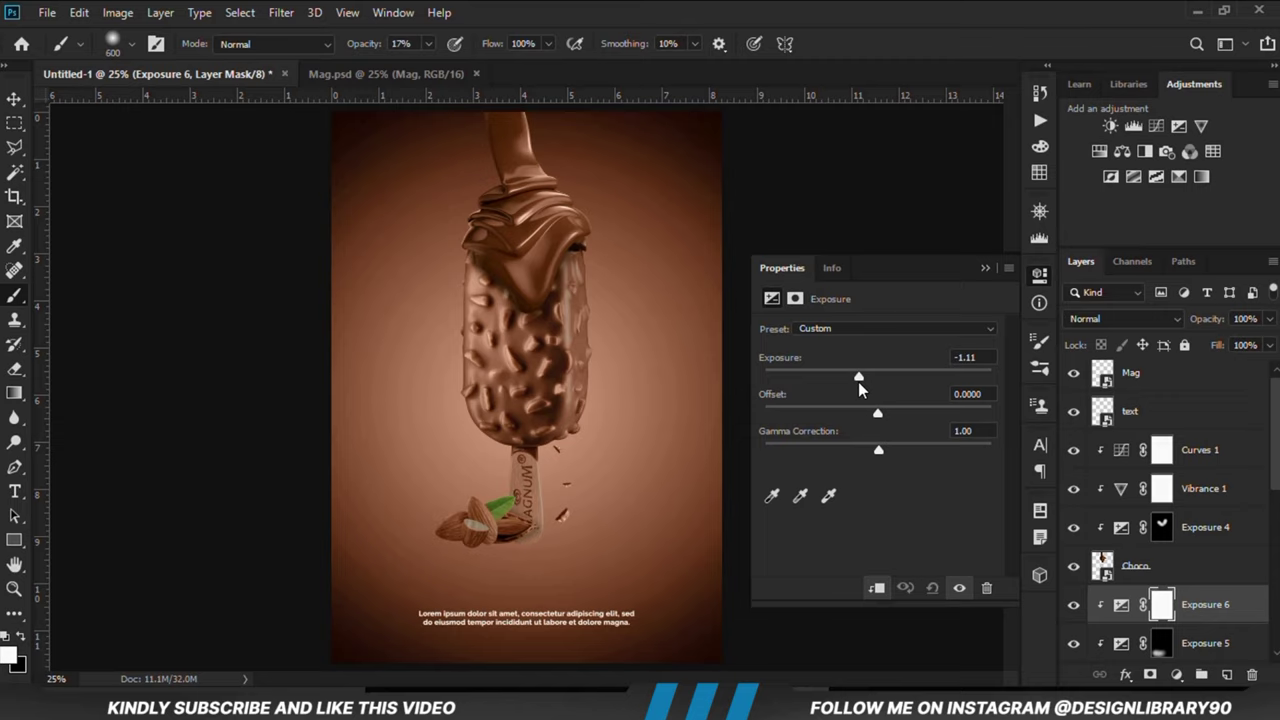
click(984, 268)
scroll(1155, 529, down, 2)
scroll(1160, 527, down, 1)
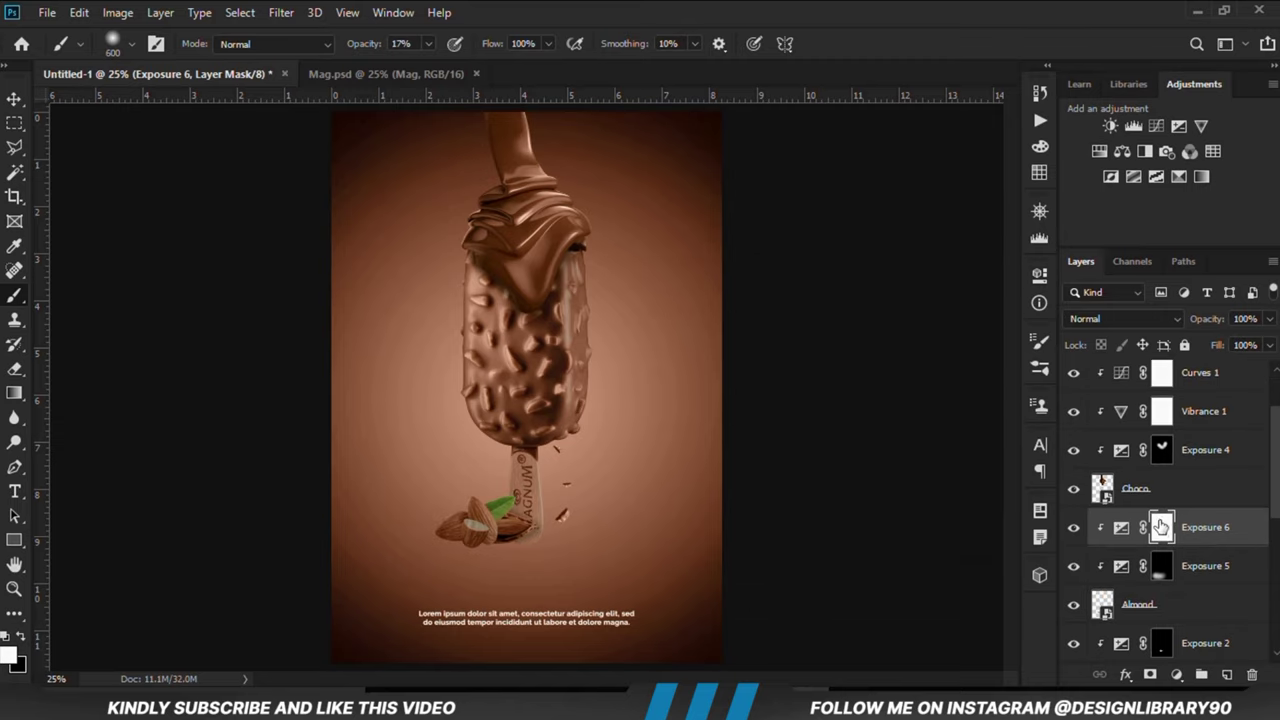
key(ctrl+i)
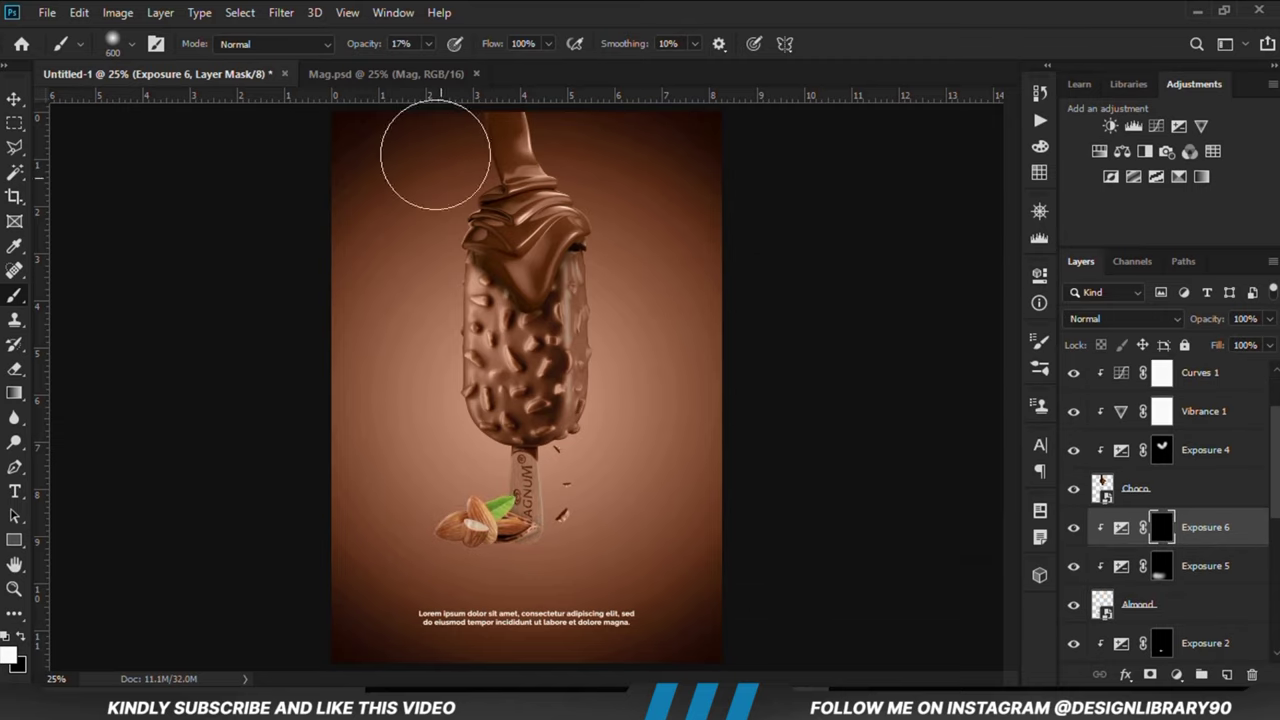
Paint the Exposure 6 mask over the almonds in white at 9% brush opacity, and compare the almonds with and without that adjustment.
click(428, 44)
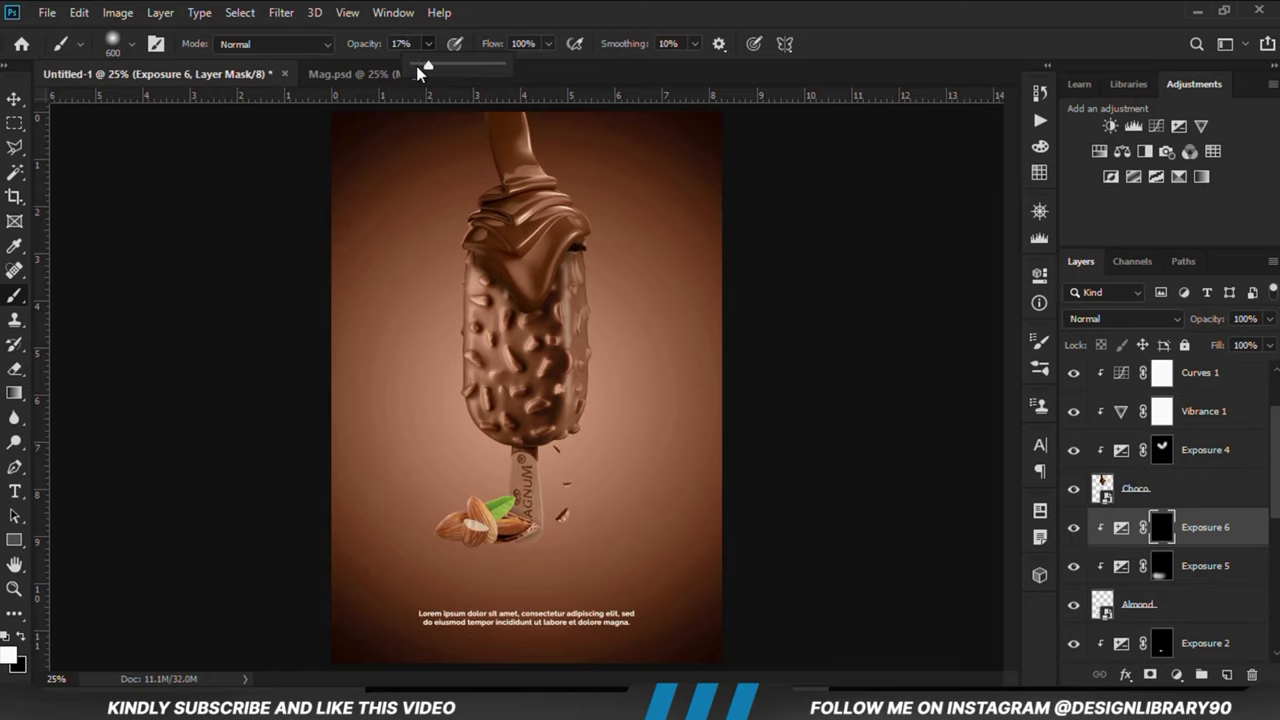
click(497, 25)
mouse_move(423, 420)
mouse_down()
mouse_move(457, 463)
mouse_move(423, 497)
mouse_move(529, 509)
mouse_move(466, 489)
mouse_move(374, 514)
mouse_up()
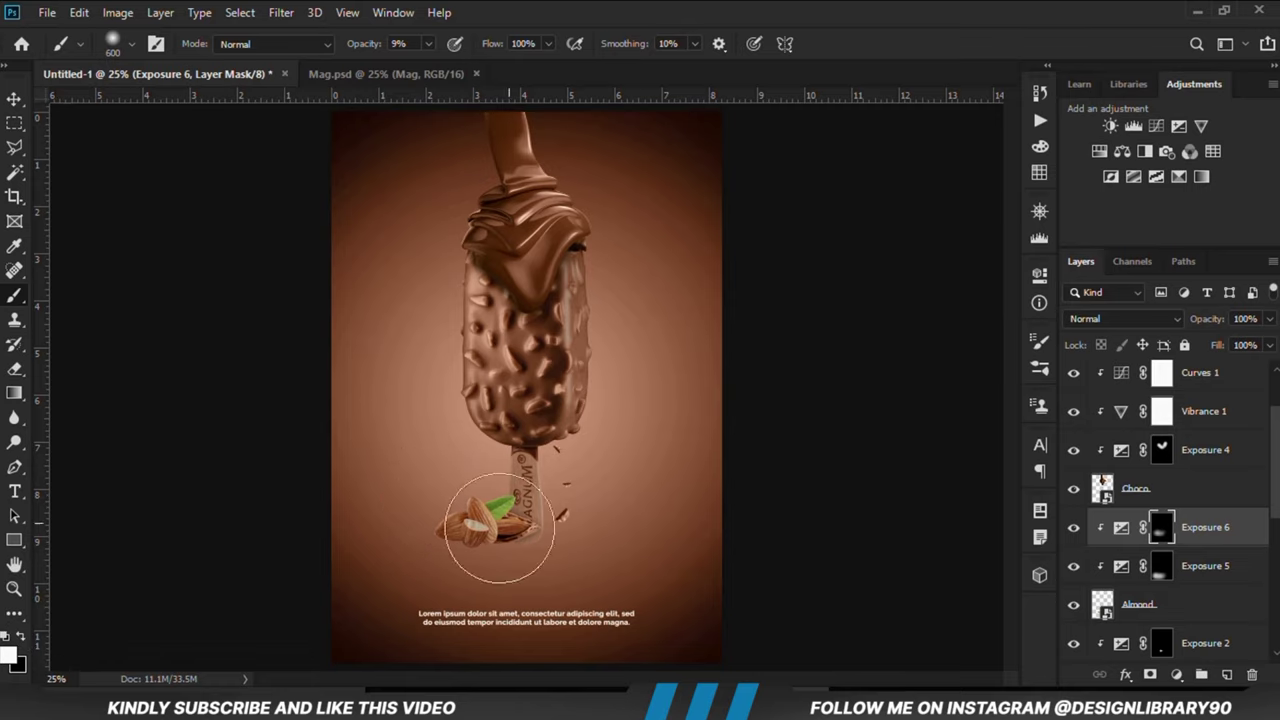
drag(500, 528, 443, 529)
click(1073, 529)
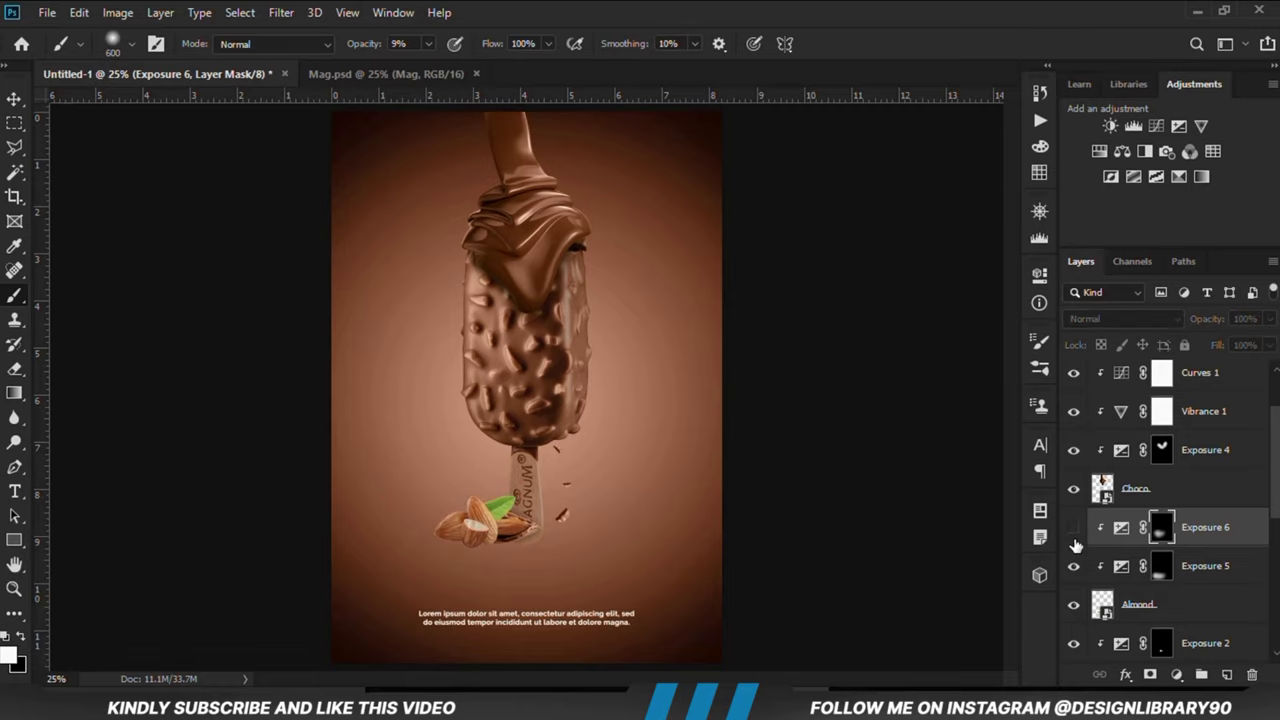
click(1073, 529)
click(14, 99)
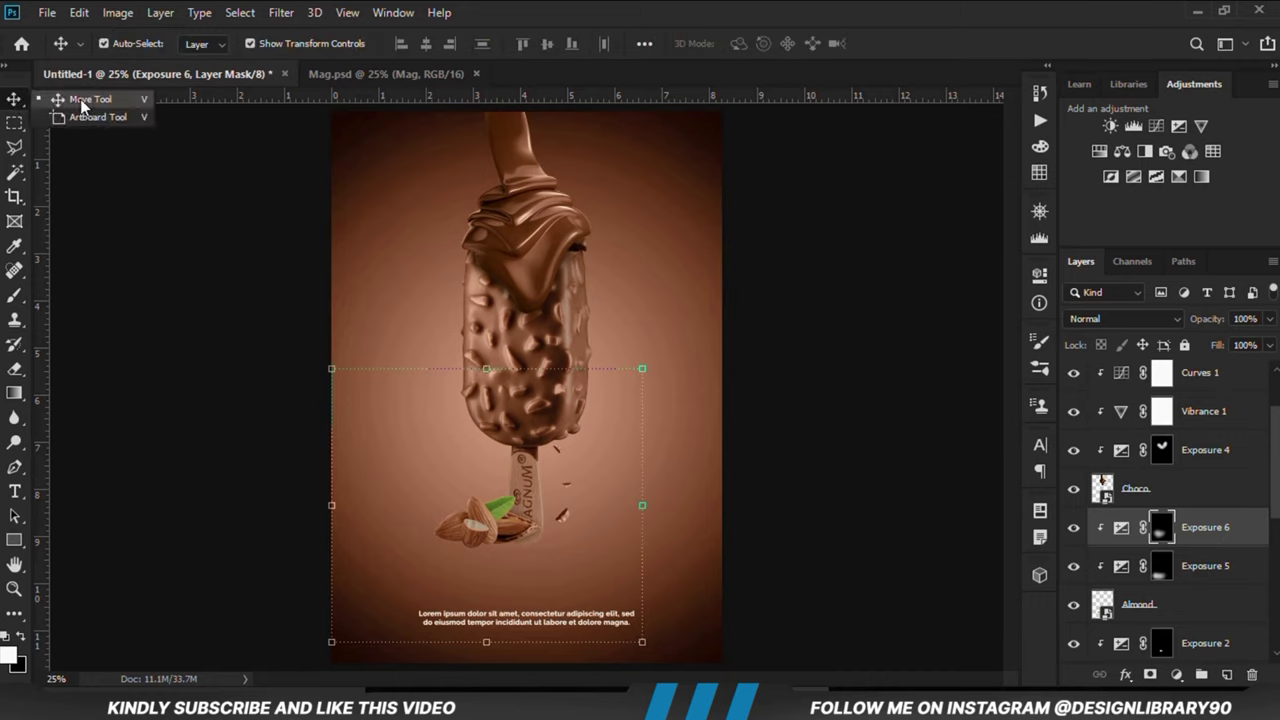
click(150, 427)
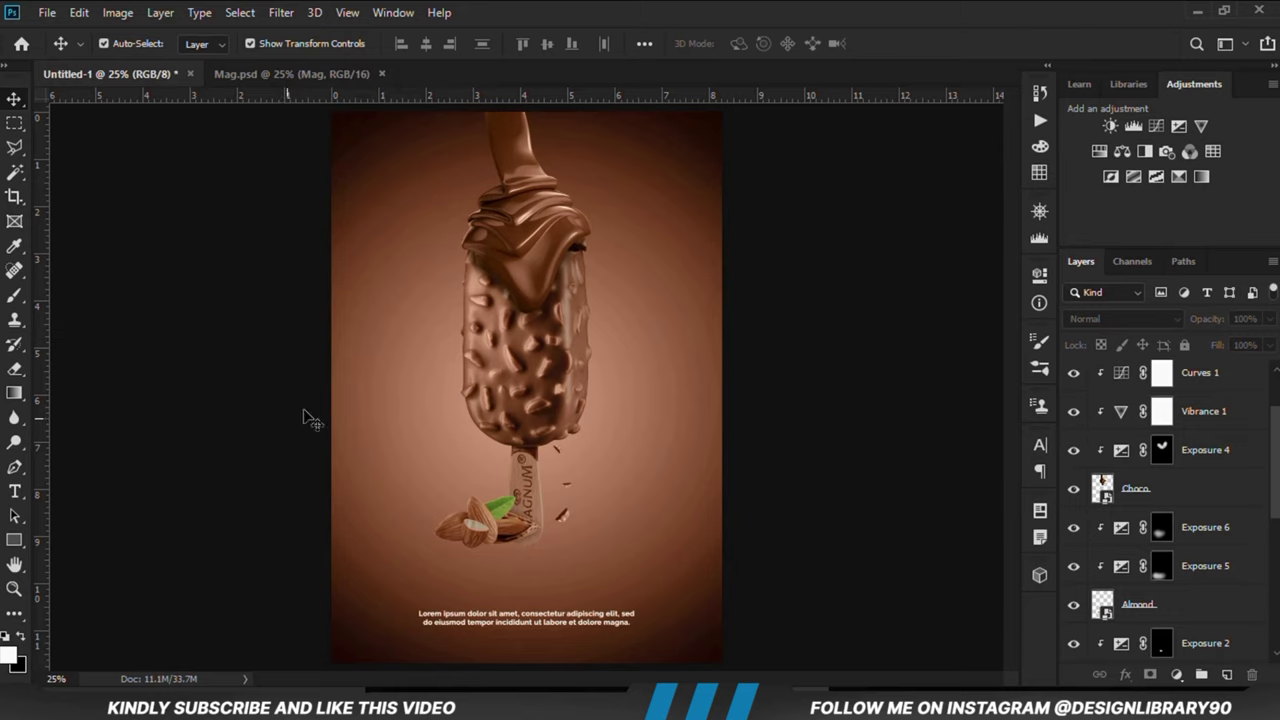
Add an unclipped Curves adjustment above the Mag layer, pull the shadows slightly down while anchoring the highlights, and compare the poster with and without it.
scroll(405, 415, down, 1)
scroll(439, 425, up, 1)
click(1176, 674)
click(1162, 418)
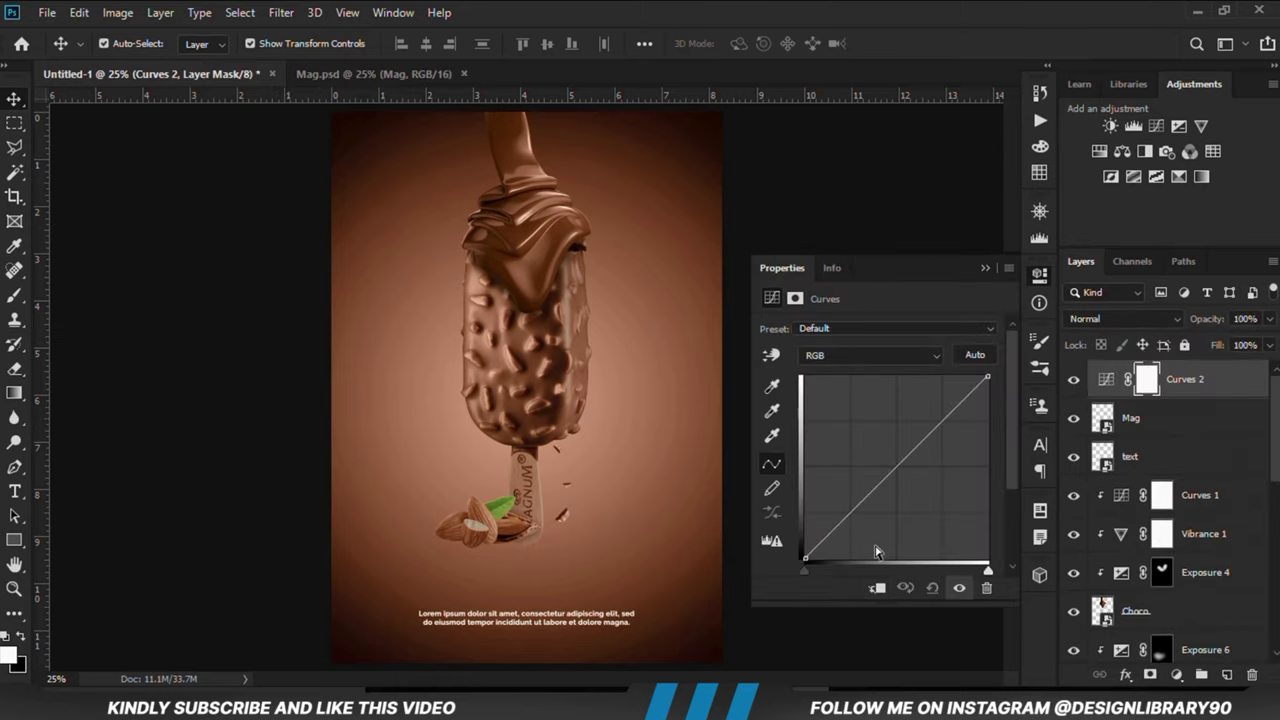
click(848, 521)
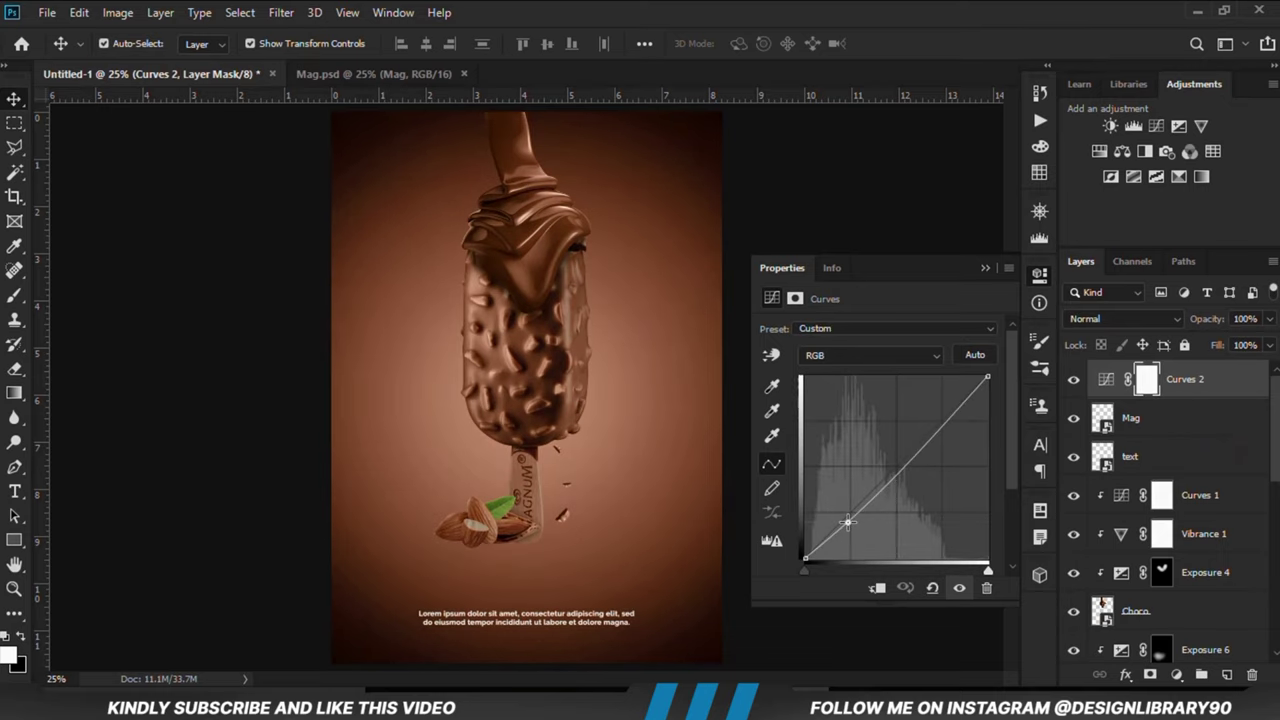
click(932, 432)
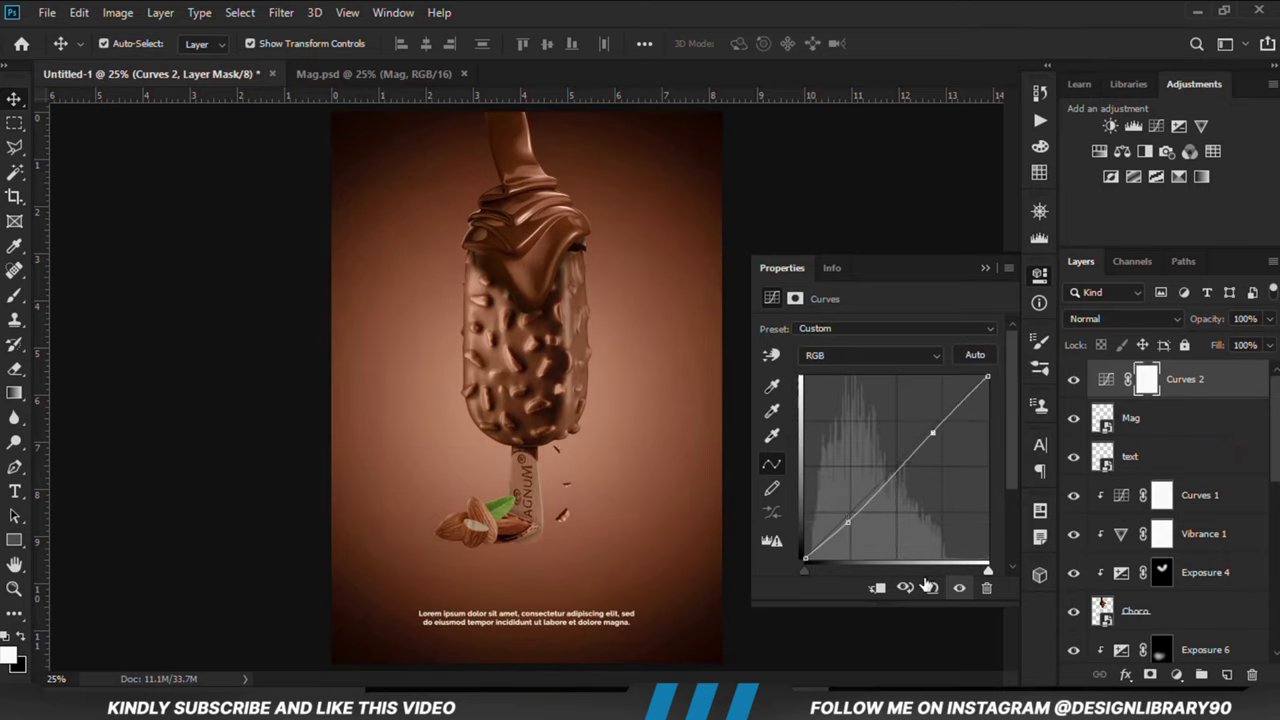
click(959, 588)
click(959, 588)
click(984, 268)
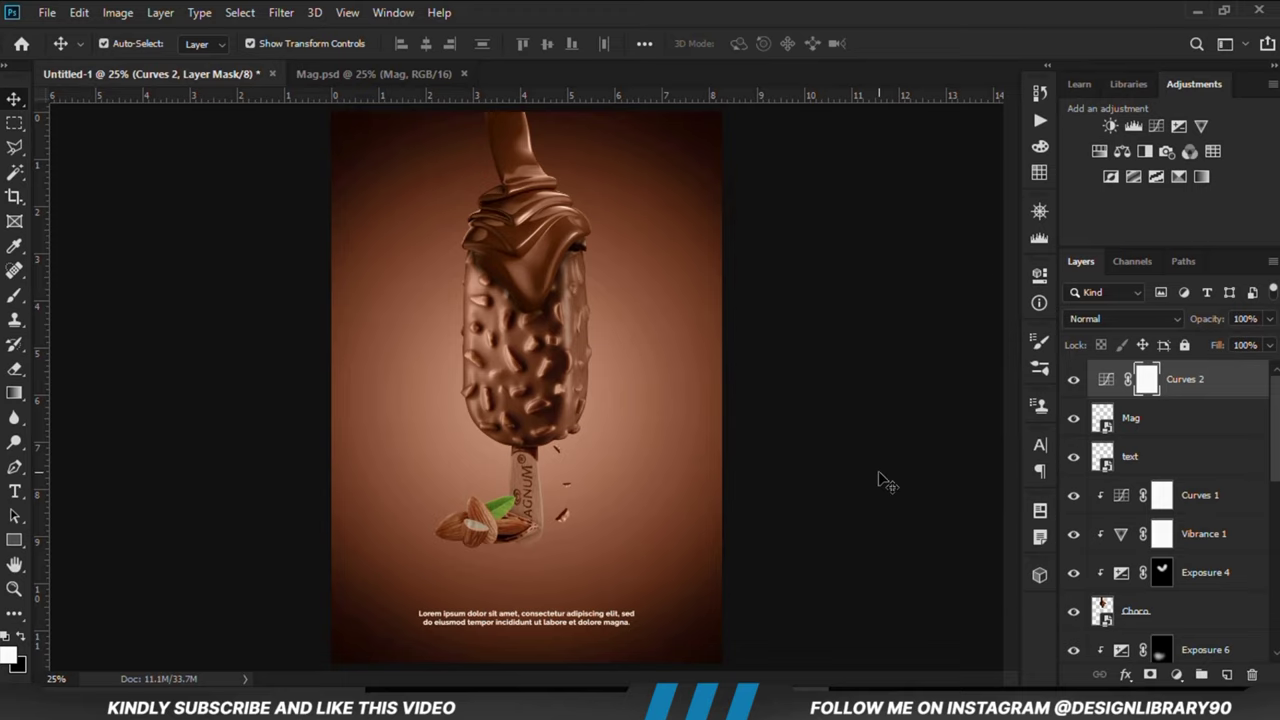
click(887, 482)
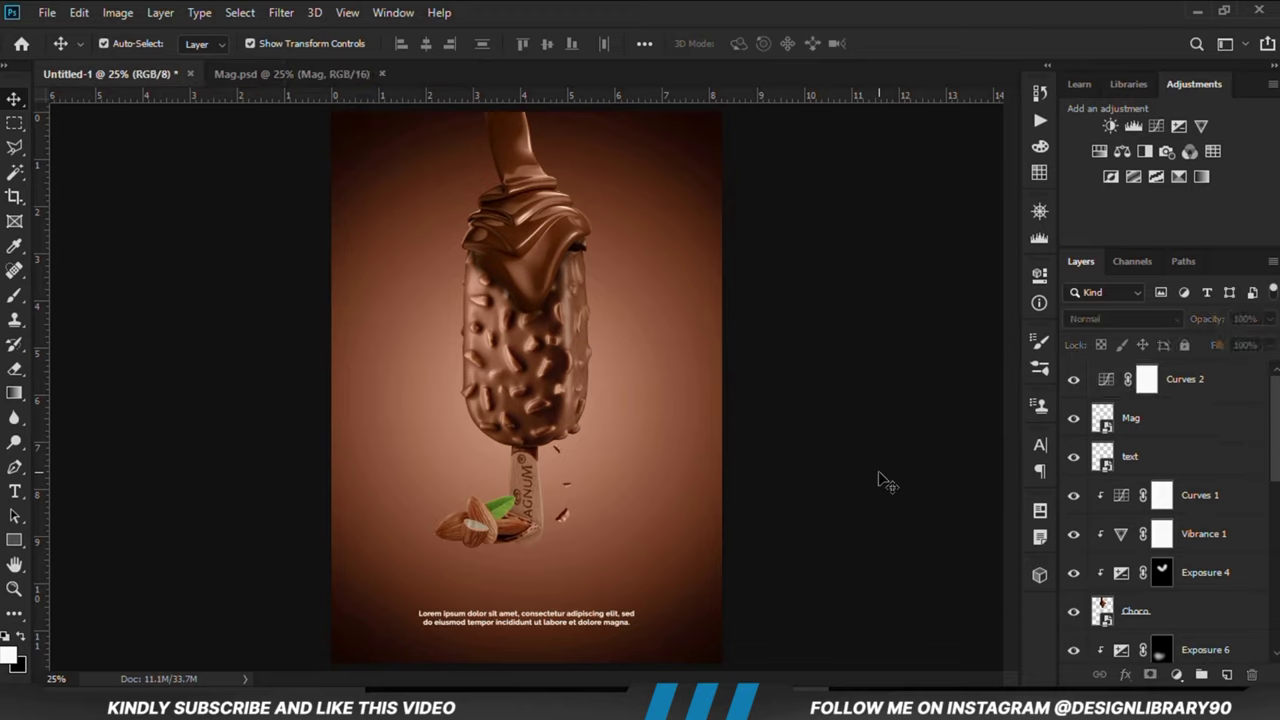
Identify the Magnum layer by toggling its visibility and create a new empty layer directly beneath it.
click(537, 547)
scroll(1222, 507, down, 4)
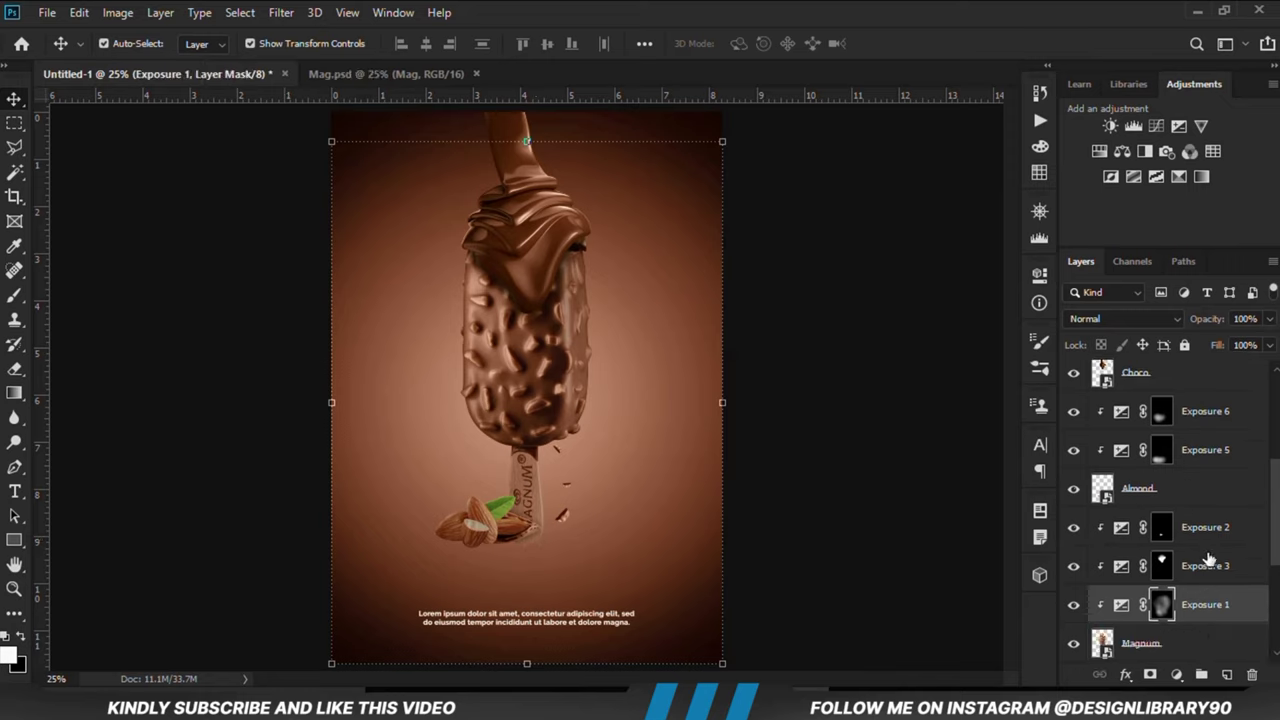
click(1170, 540)
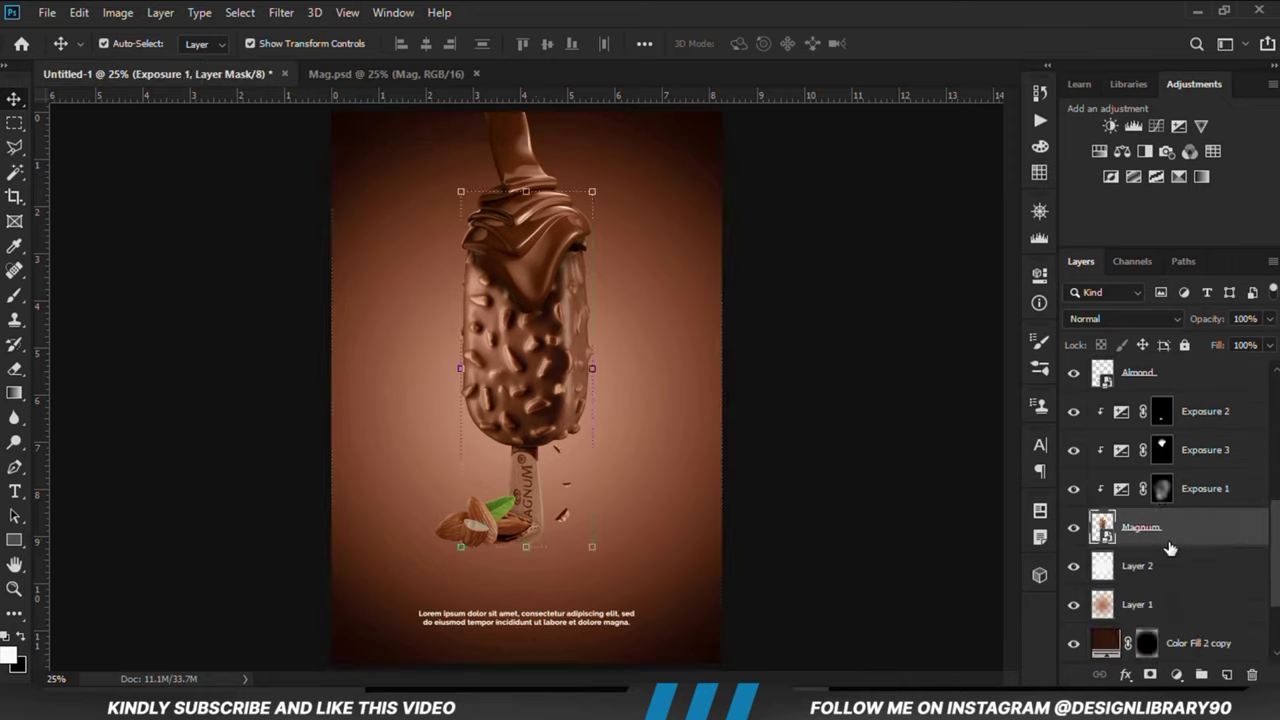
click(1072, 534)
click(1072, 534)
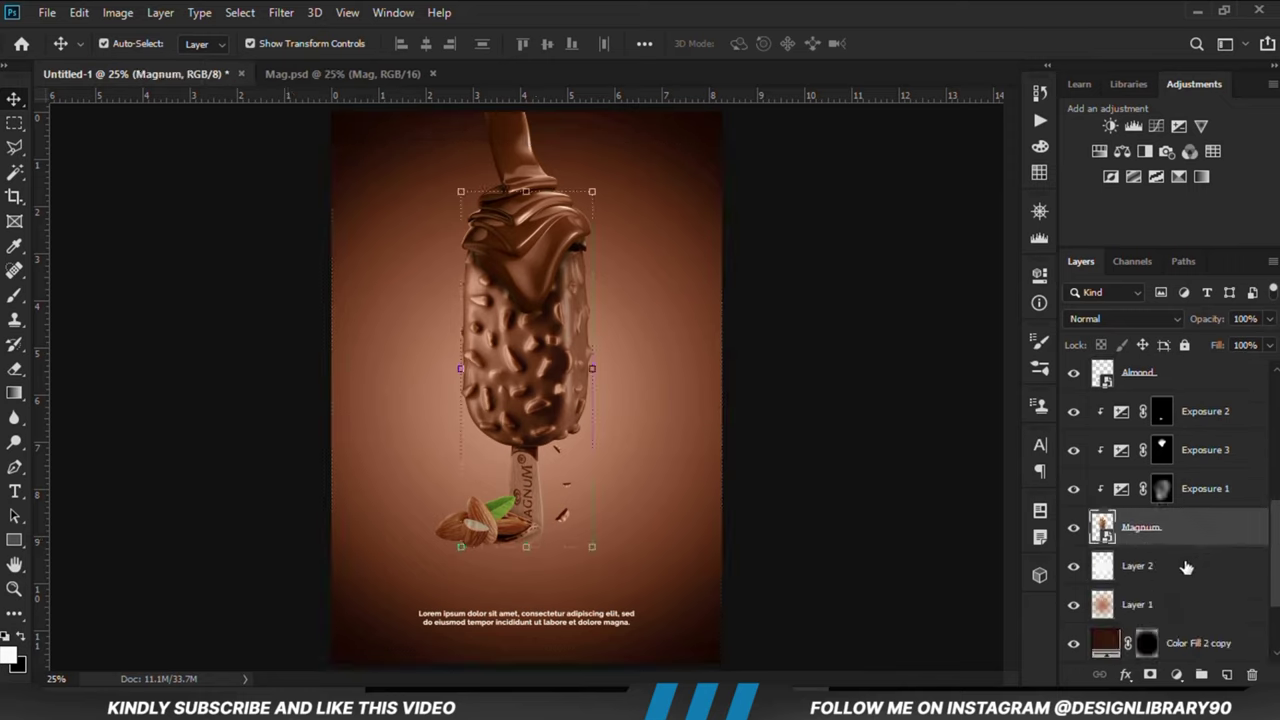
ctrl+click(1227, 675)
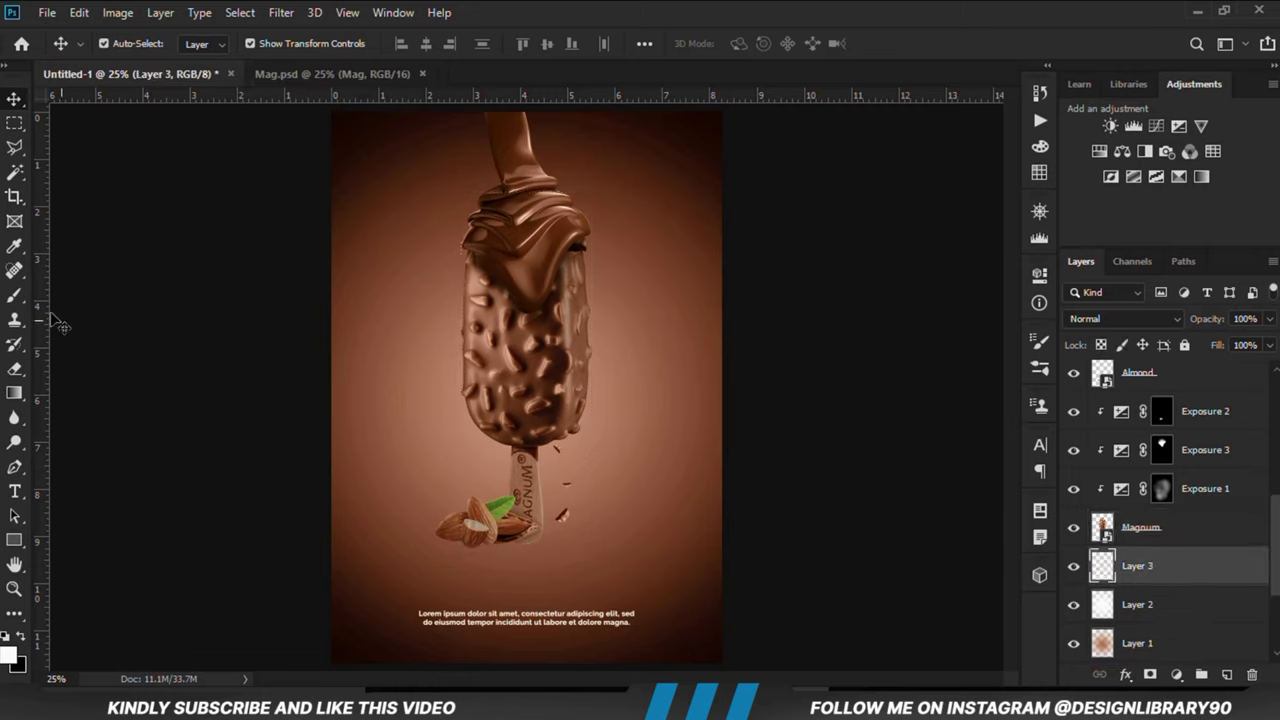
With black as the foreground color, draw a narrow tapering Polygonal Lasso selection from the stick's base outwards to the lower right as a shadow shape.
click(15, 147)
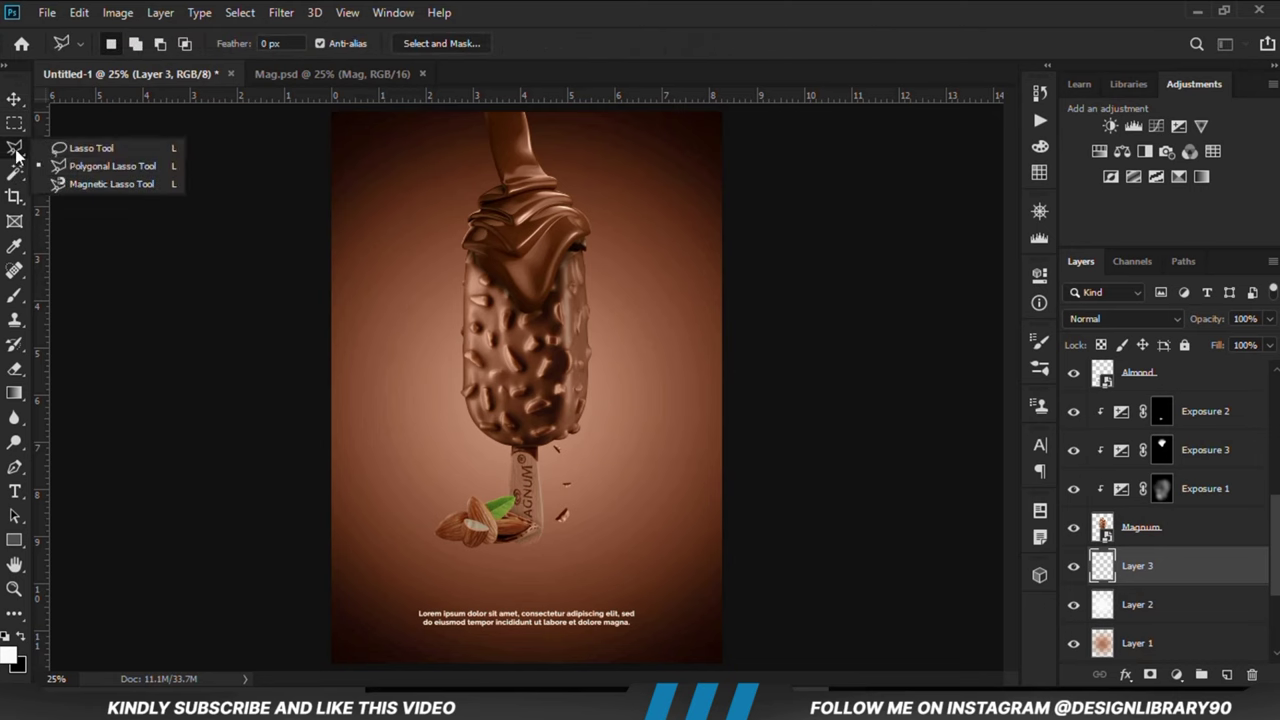
click(101, 167)
scroll(585, 575, up, 3)
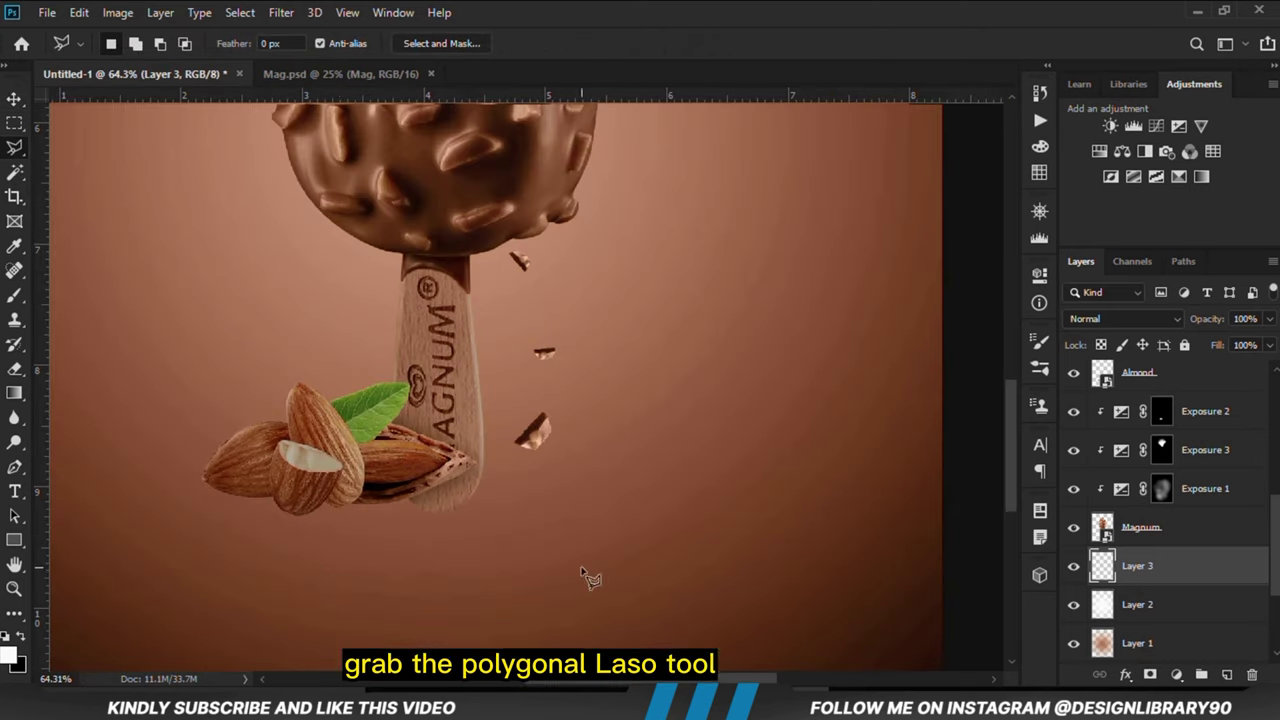
click(4, 638)
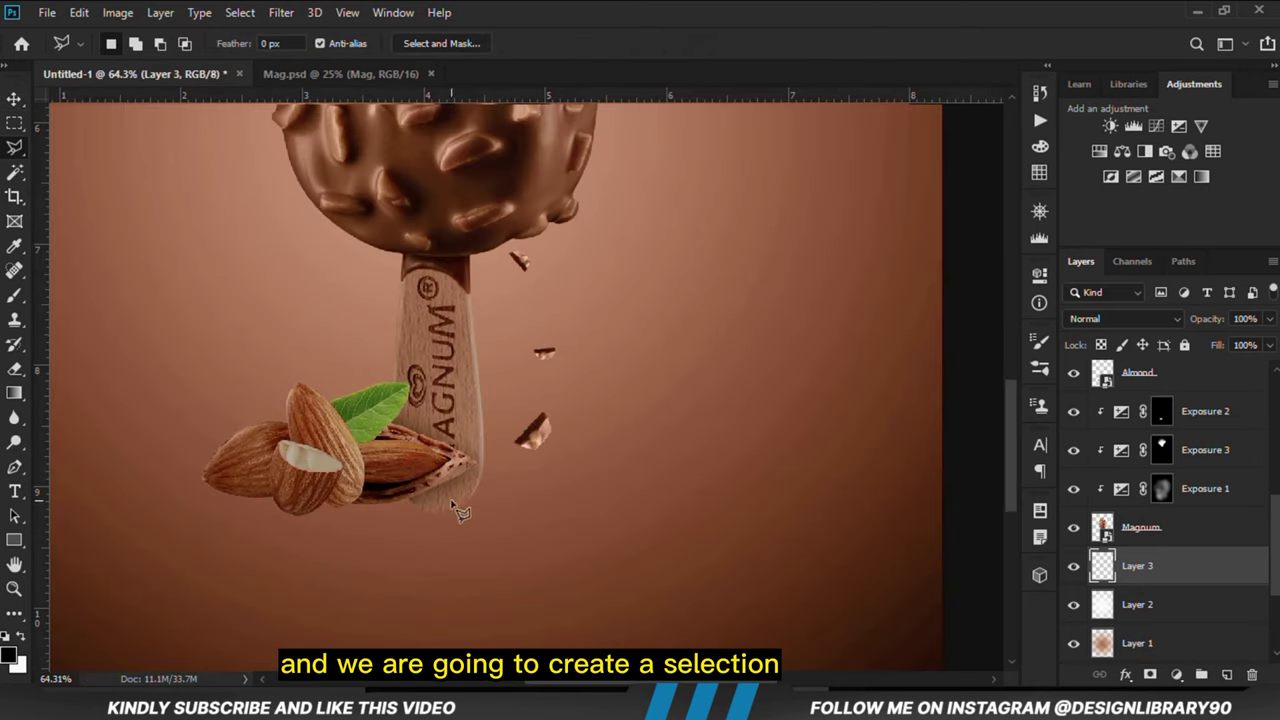
click(420, 506)
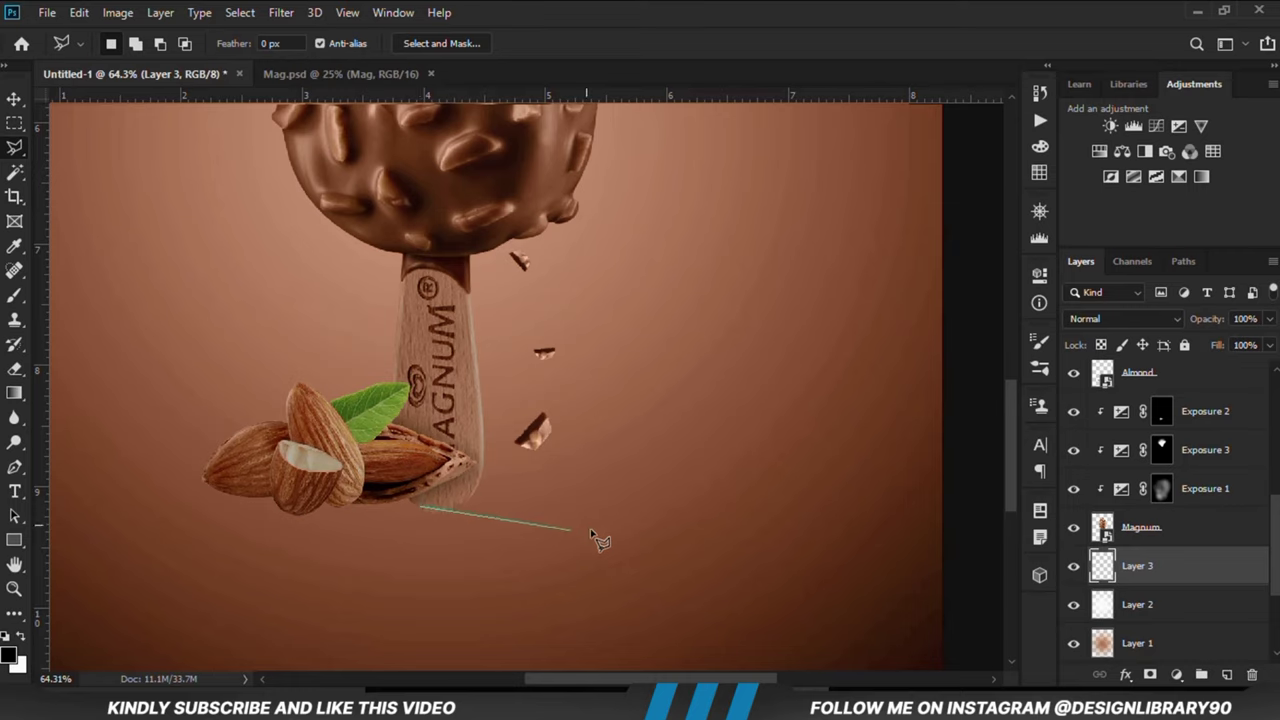
click(789, 571)
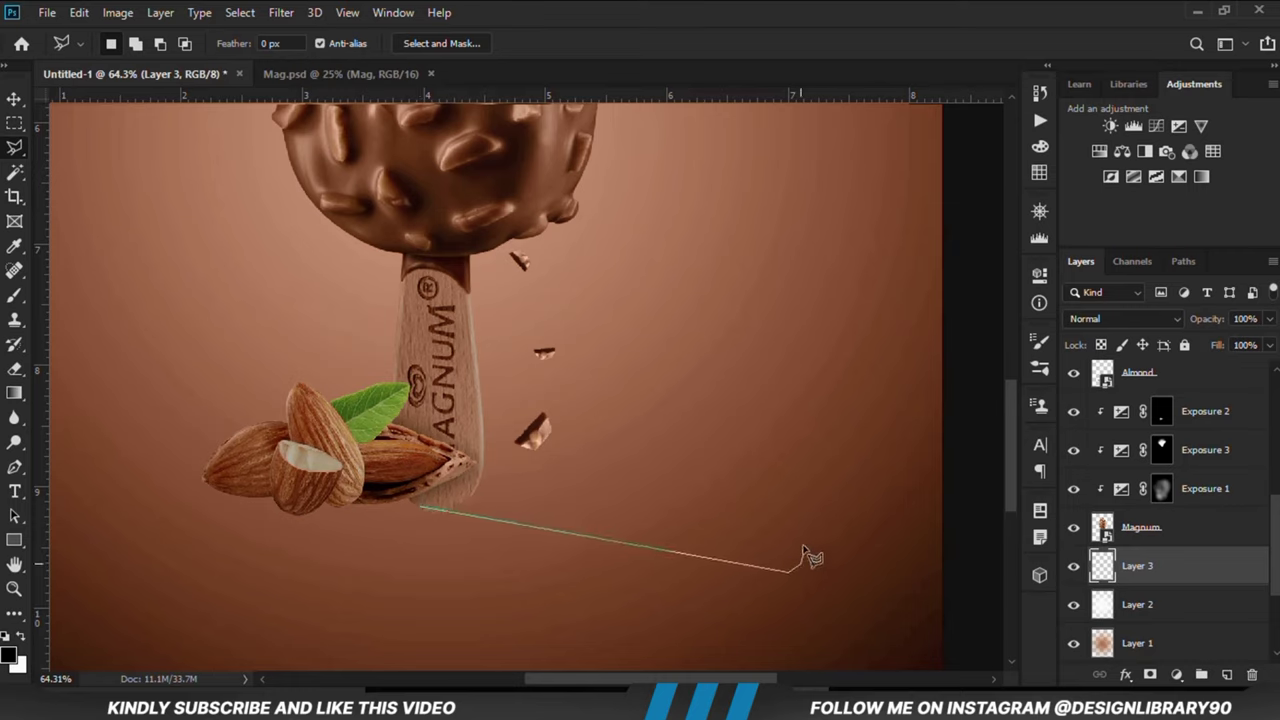
click(798, 561)
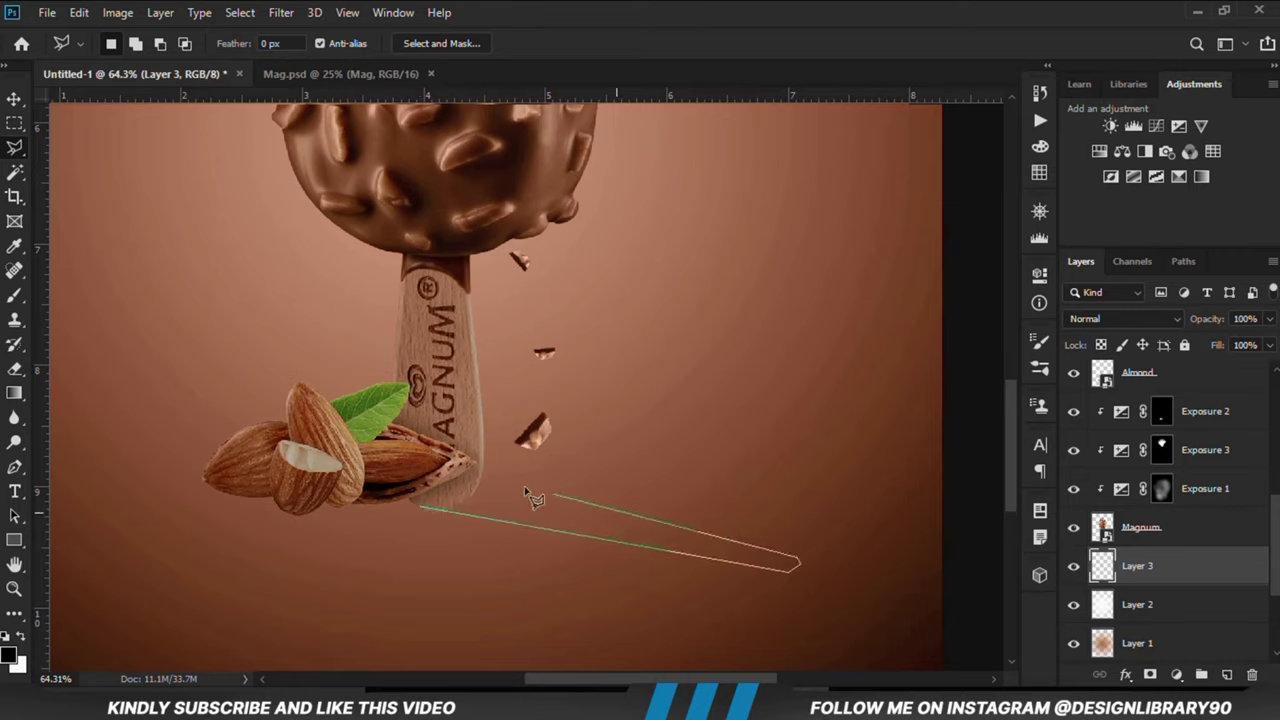
click(474, 483)
click(422, 506)
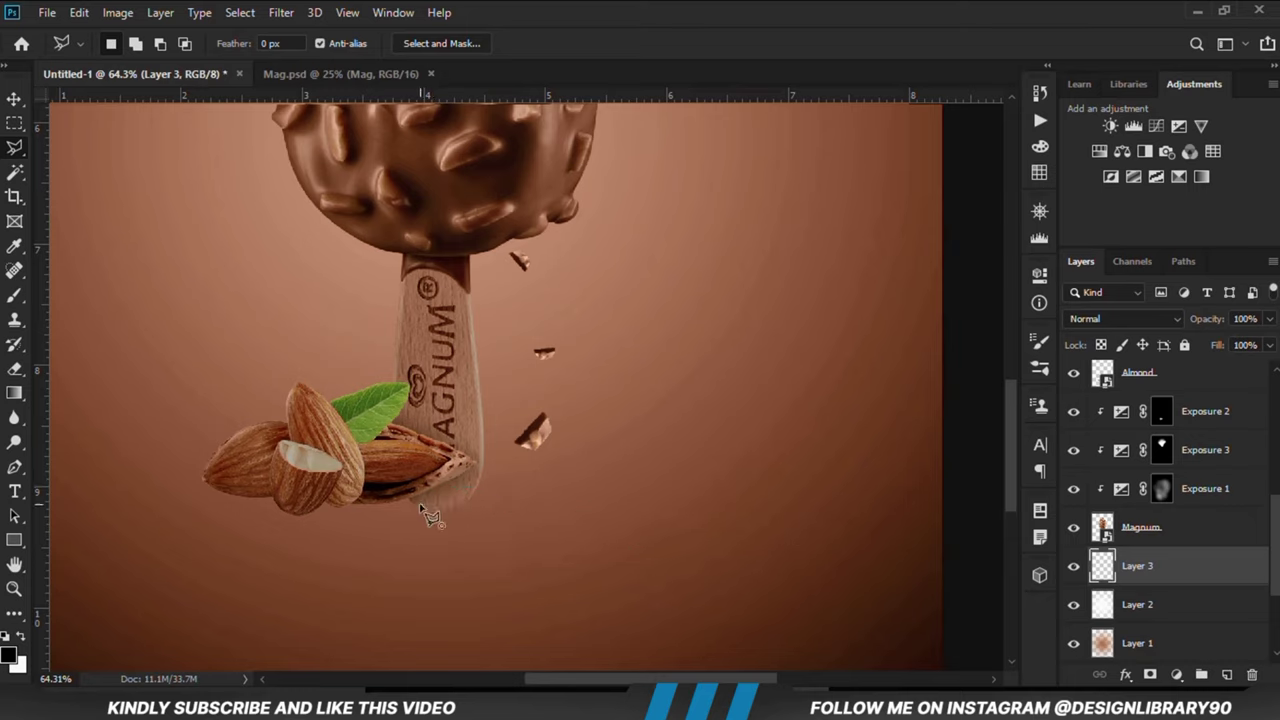
Fill the shadow selection with the black foreground color in Normal mode at 100% opacity, and deselect it.
right_click(491, 495)
click(540, 405)
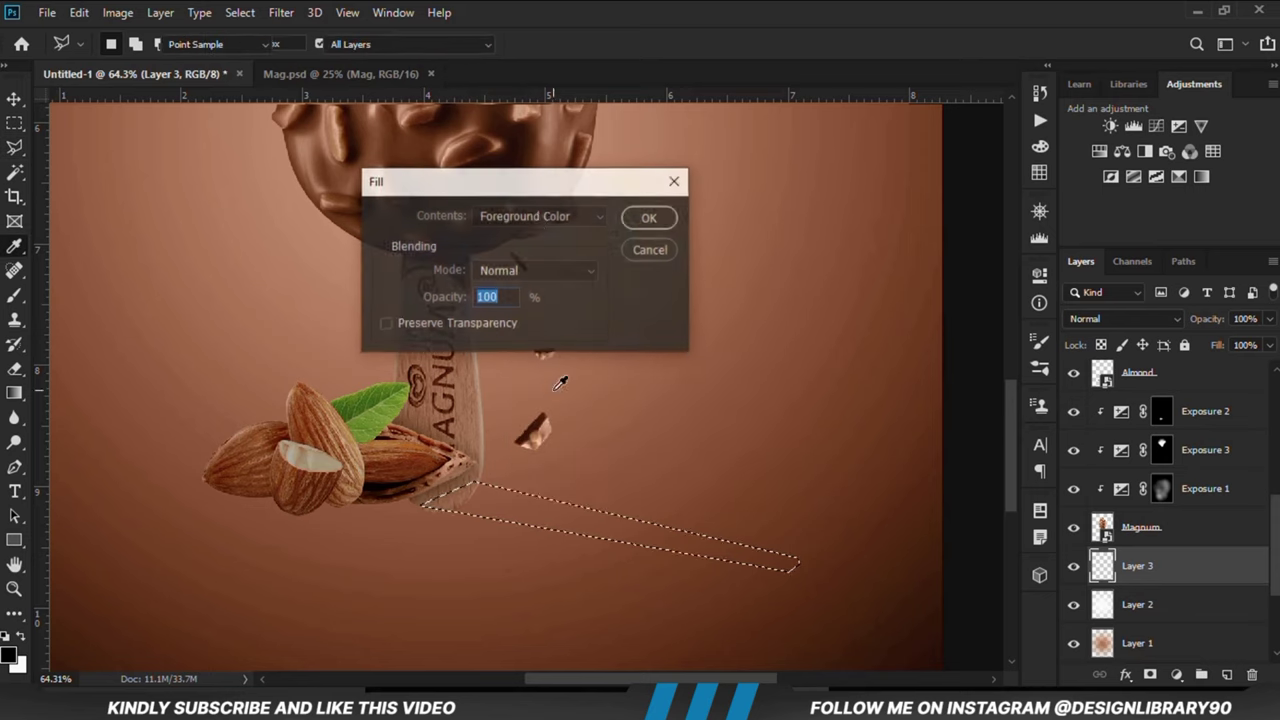
click(650, 217)
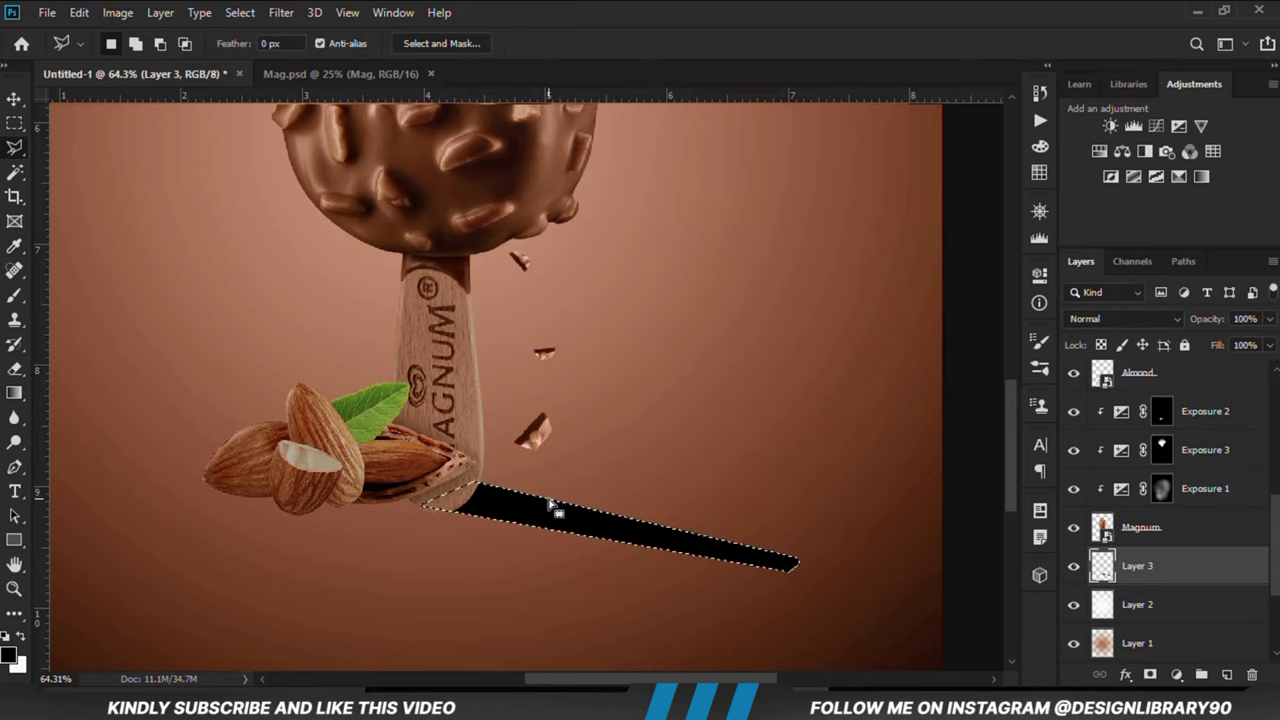
key(ctrl+d)
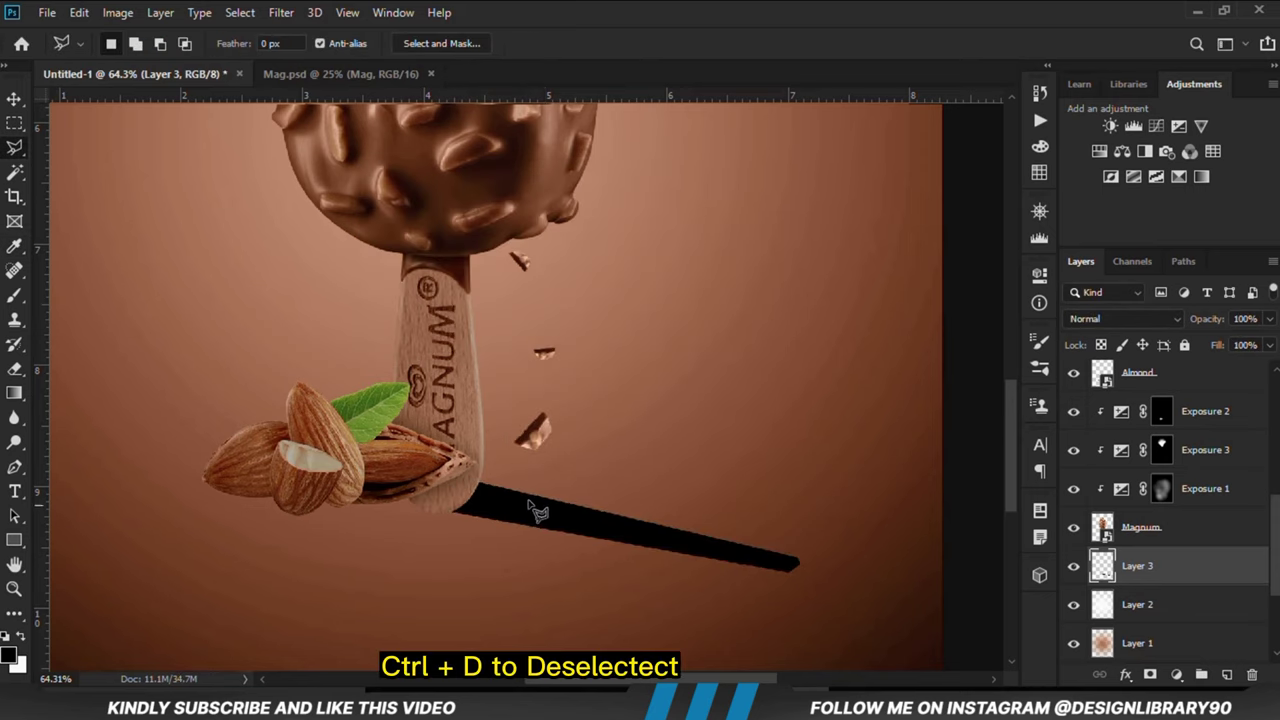
Move the black shadow shape slightly left and nudge it down so it meets the stick's base.
click(12, 98)
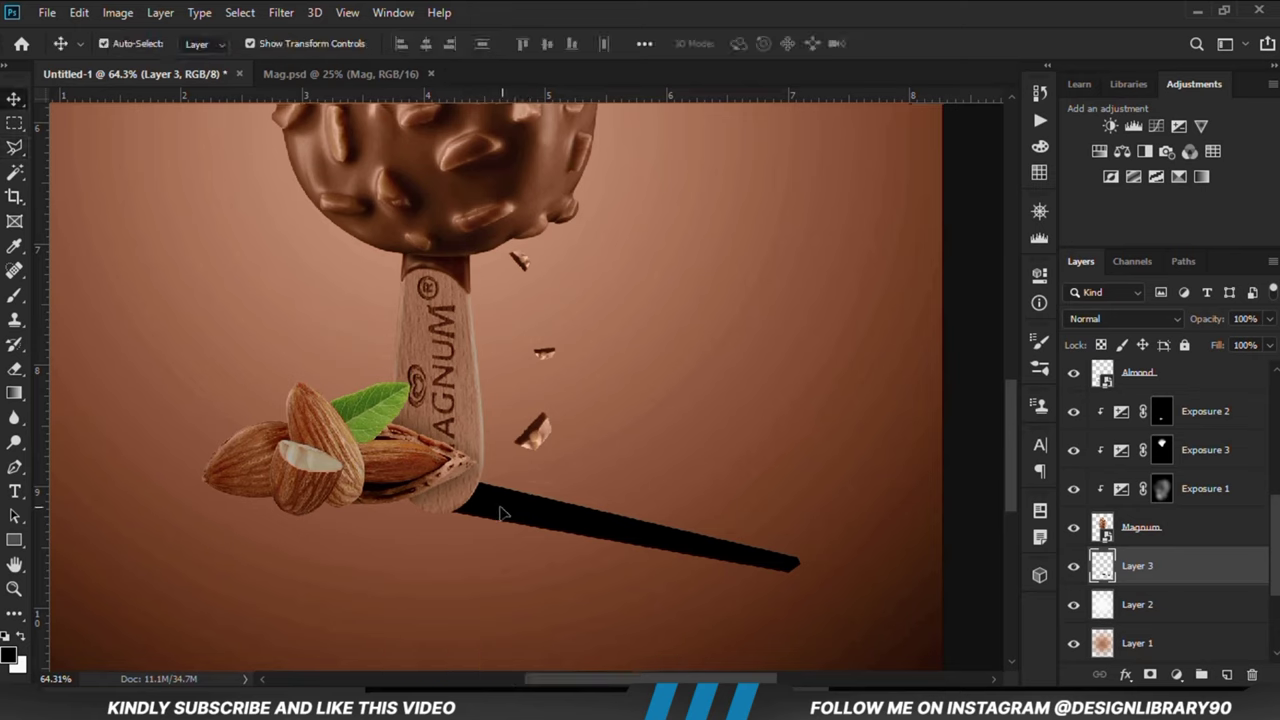
drag(503, 511, 500, 514)
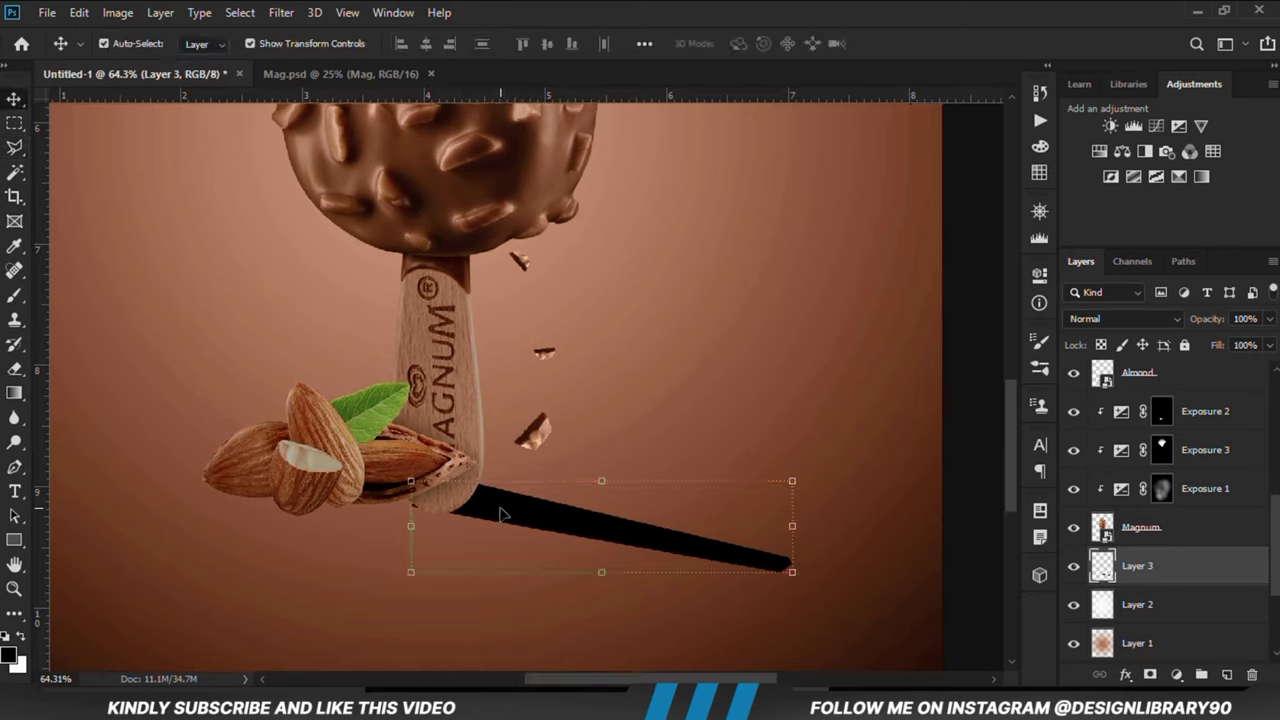
key(Down)
key(Down)
key(Down)
key(Down)
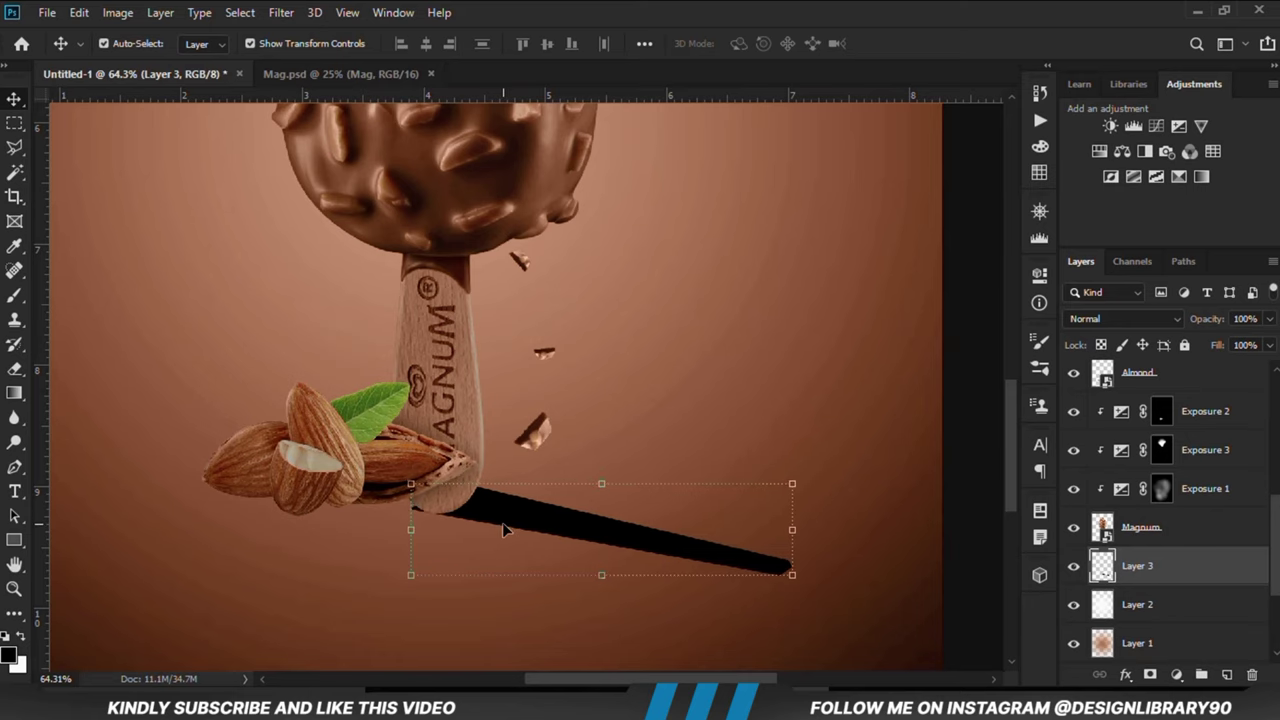
Convert the shadow's Layer 3 to a smart object and add a white layer mask to it.
right_click(1107, 573)
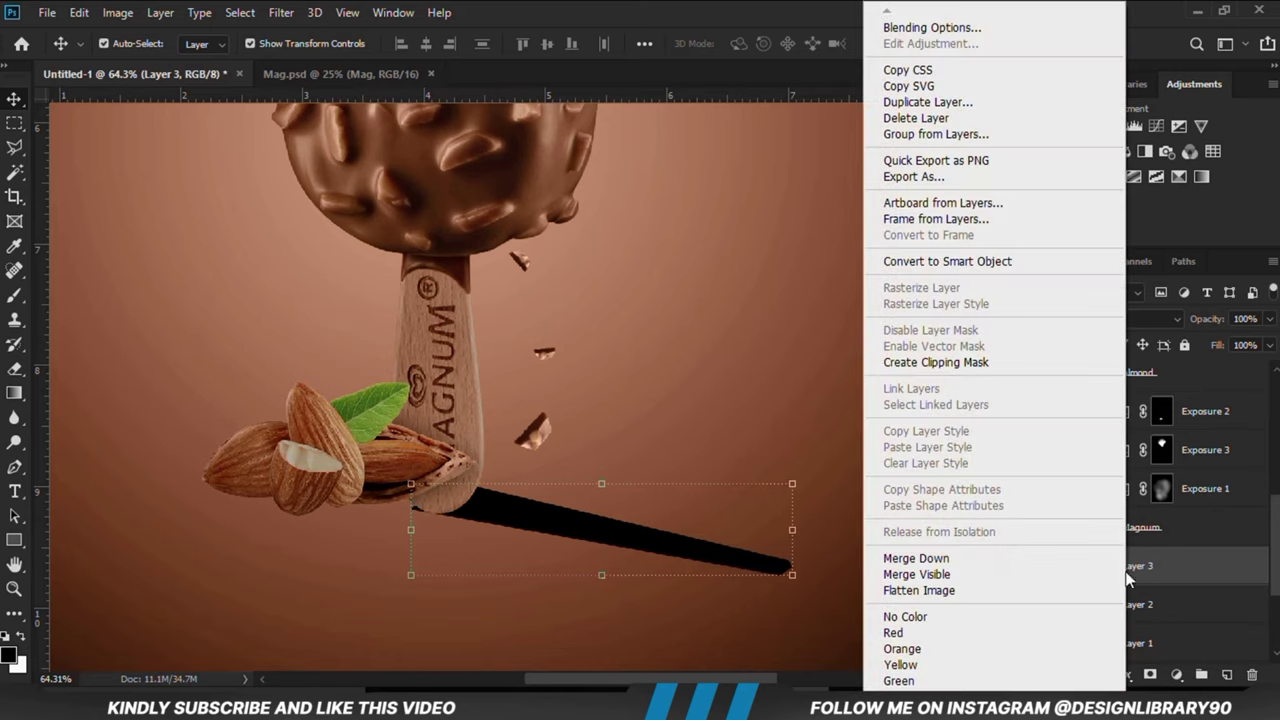
click(966, 267)
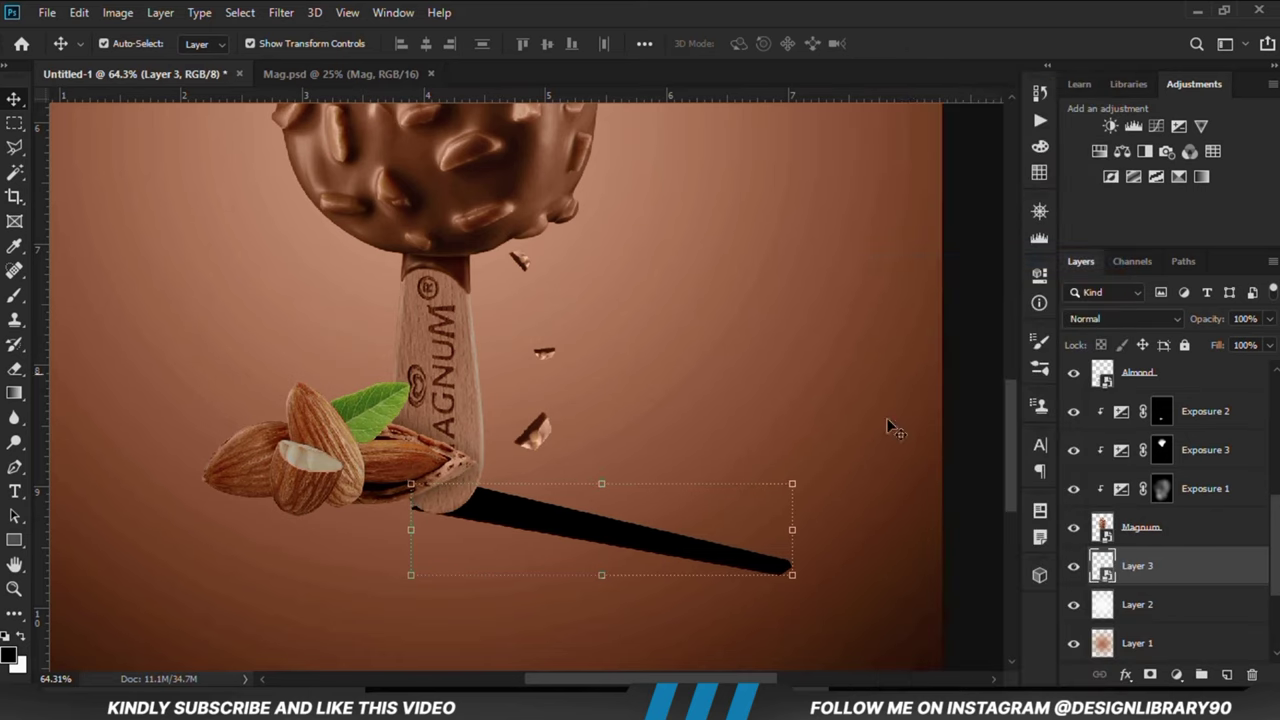
click(1151, 676)
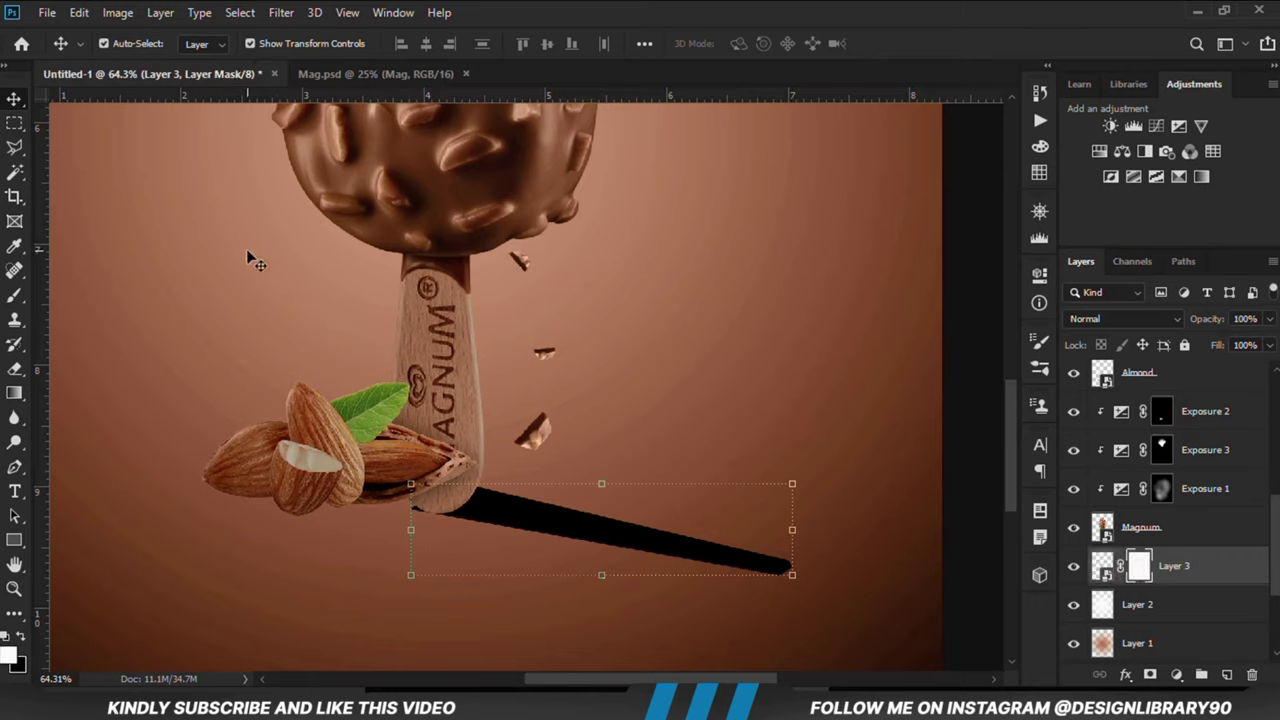
Using a 175 px Brush at 100% hardness and 100% opacity, paint black on the shadow's mask to hide the sliver left of the stick's base.
drag(15, 295, 121, 296)
right_click(203, 350)
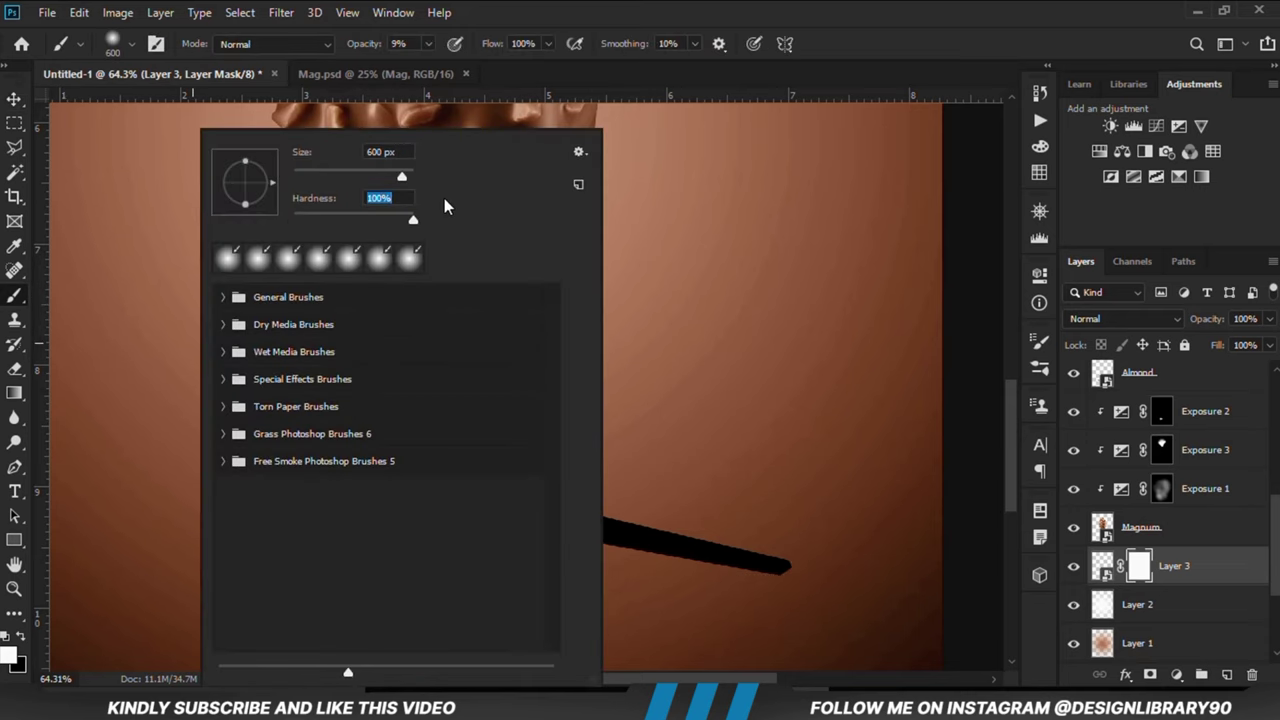
key(Return)
click(428, 44)
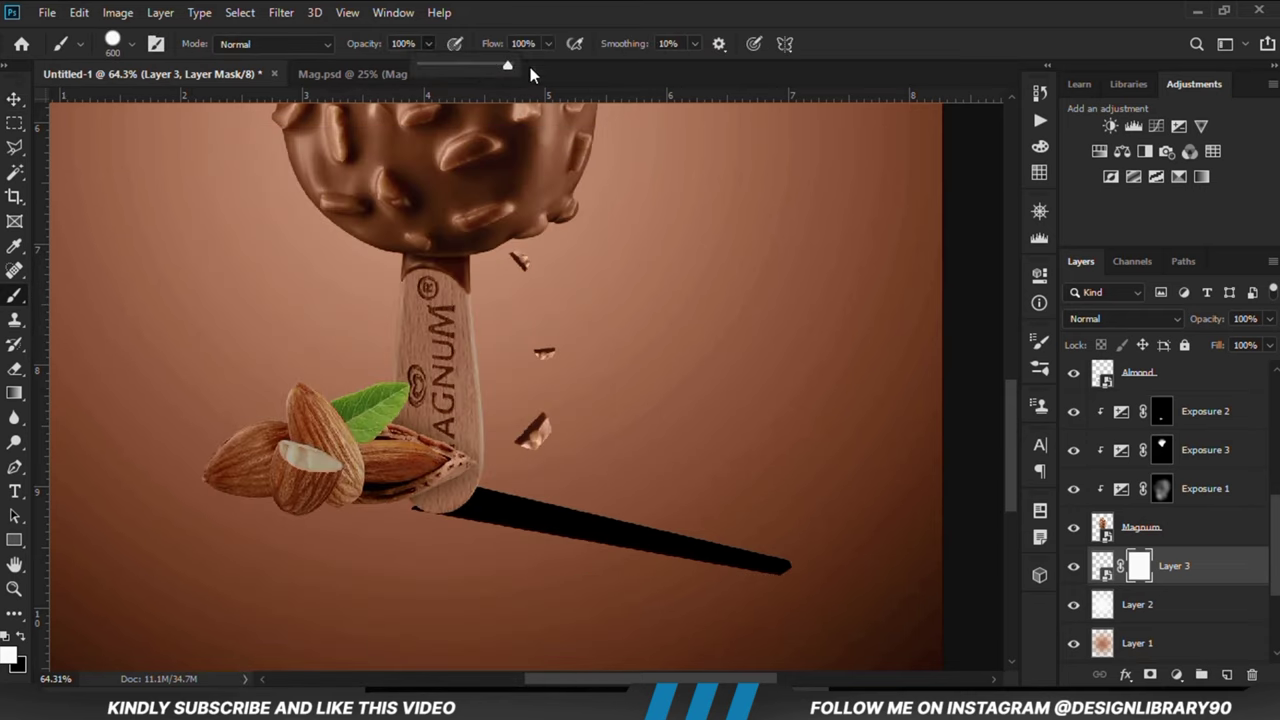
key(Return)
key(bracketleft)
key(bracketleft)
key(bracketleft)
key(bracketleft)
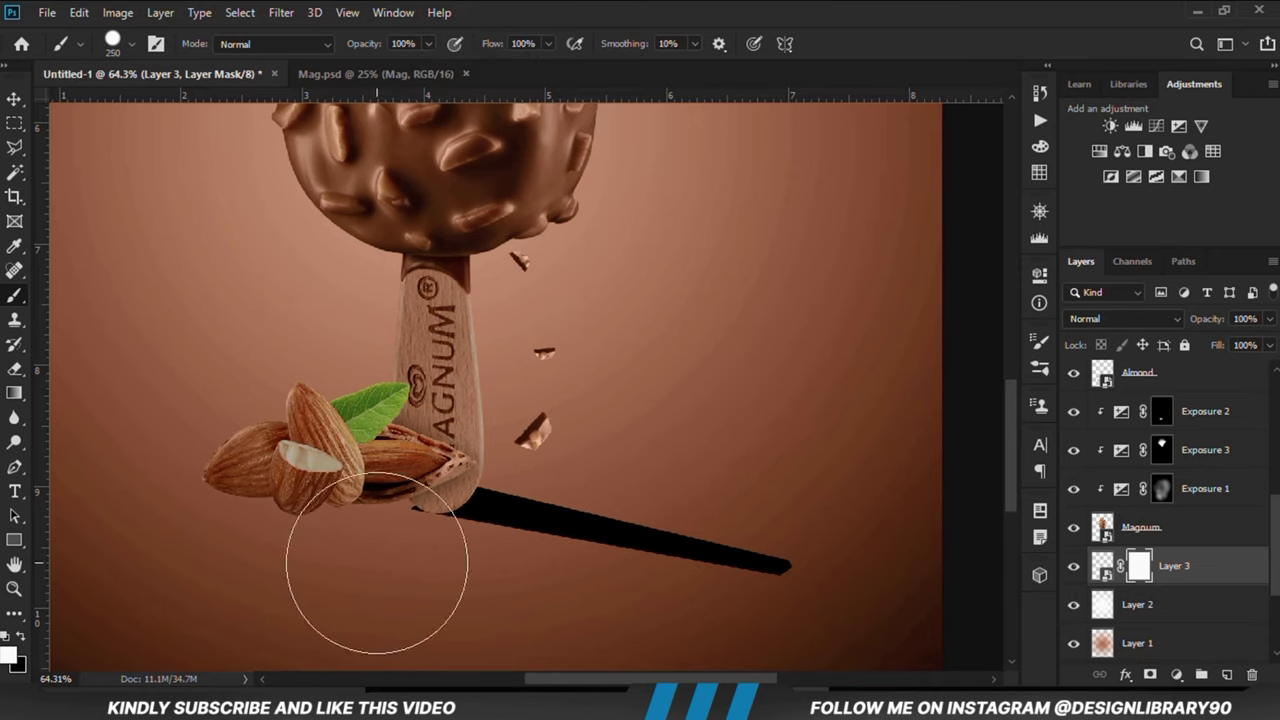
key(bracketleft)
key(bracketleft)
key(bracketleft)
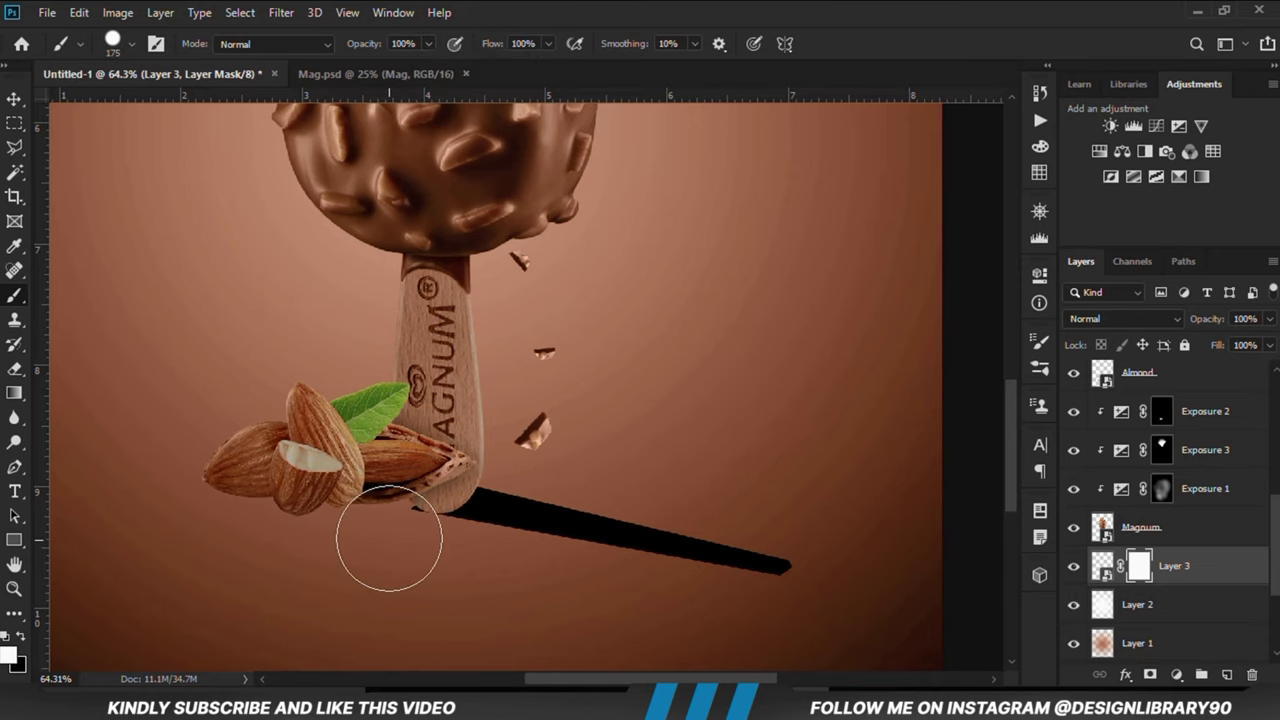
click(18, 634)
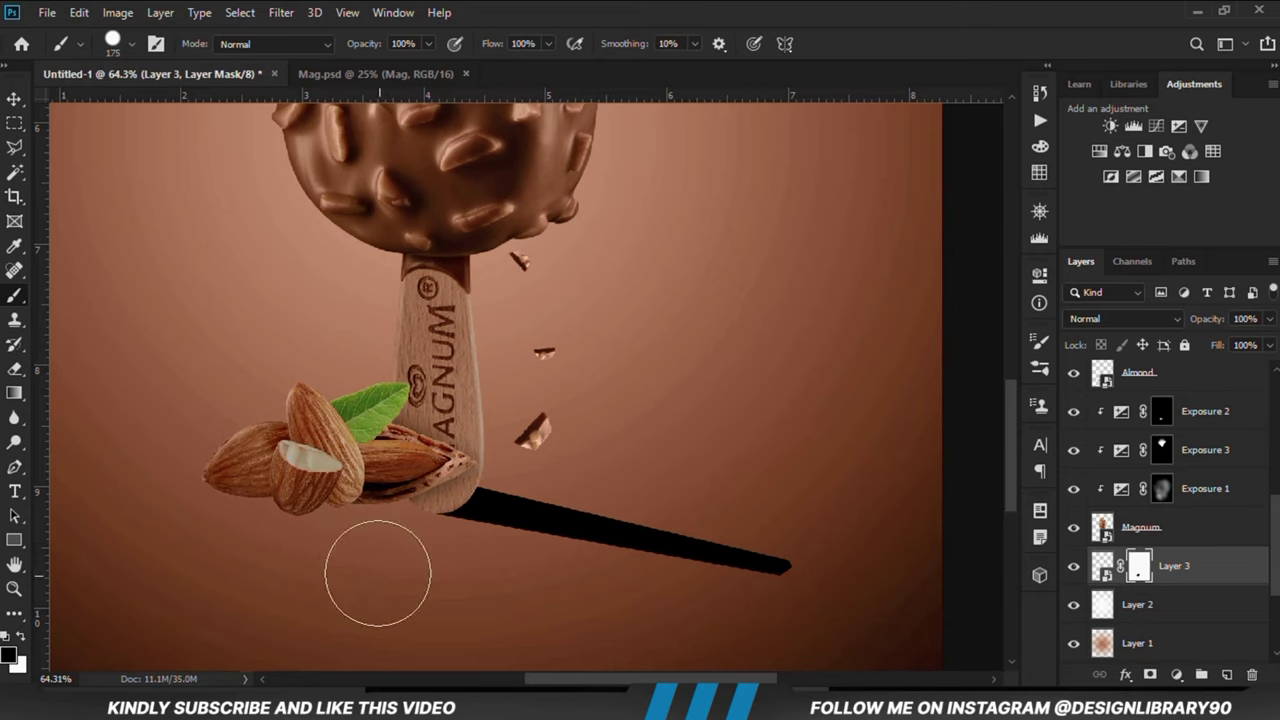
Distort the shadow by pulling its four corners slightly inwards and left so it becomes flatter and fits the stick's base.
click(14, 98)
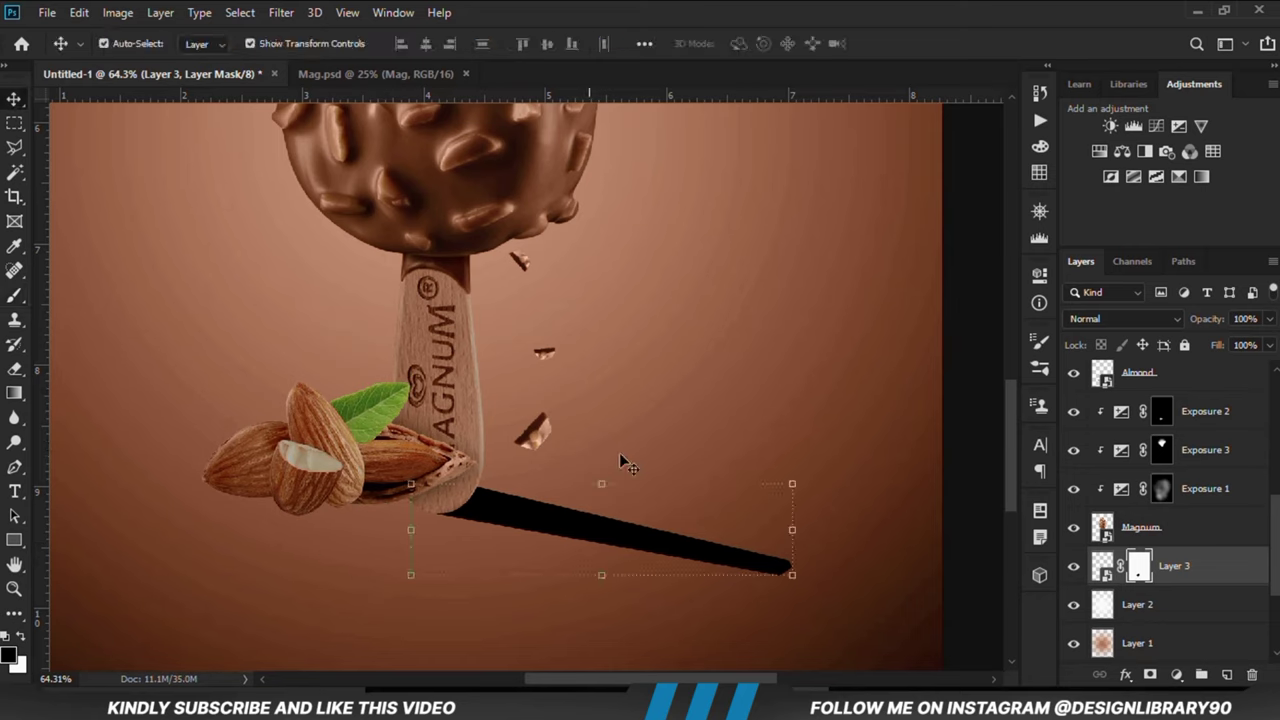
key(ctrl+t)
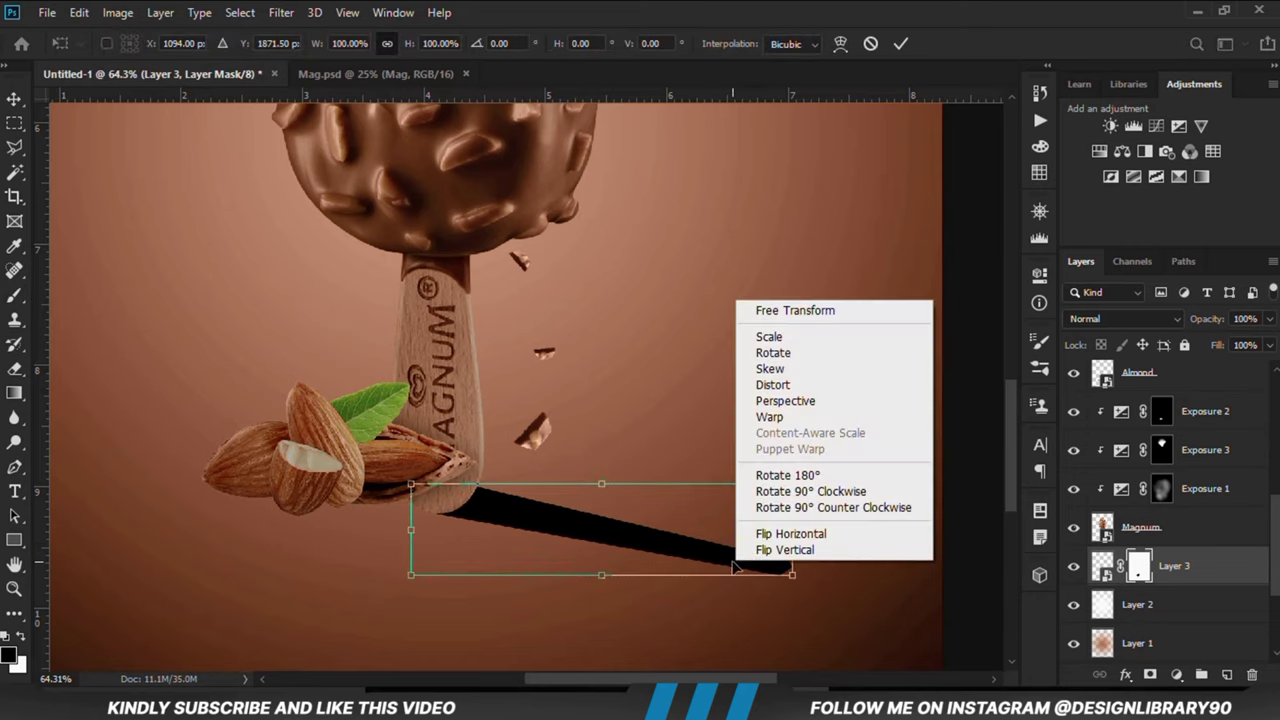
right_click(740, 572)
click(788, 385)
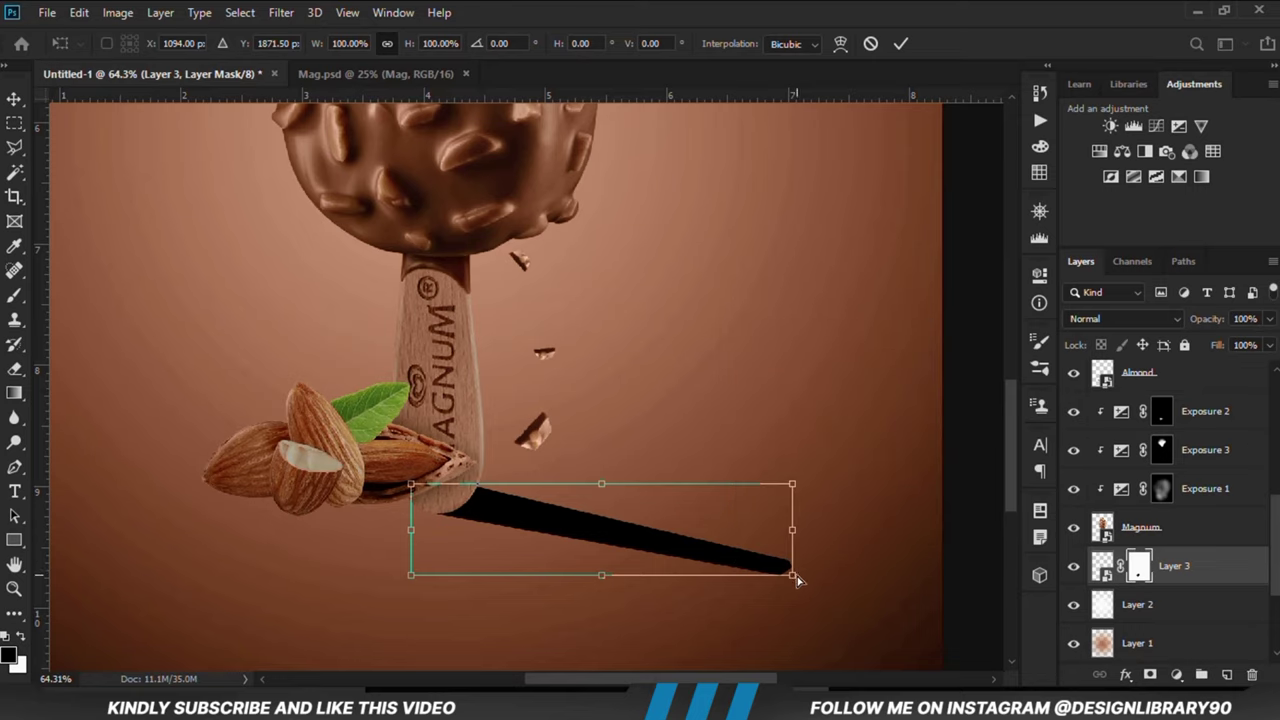
drag(792, 575, 786, 561)
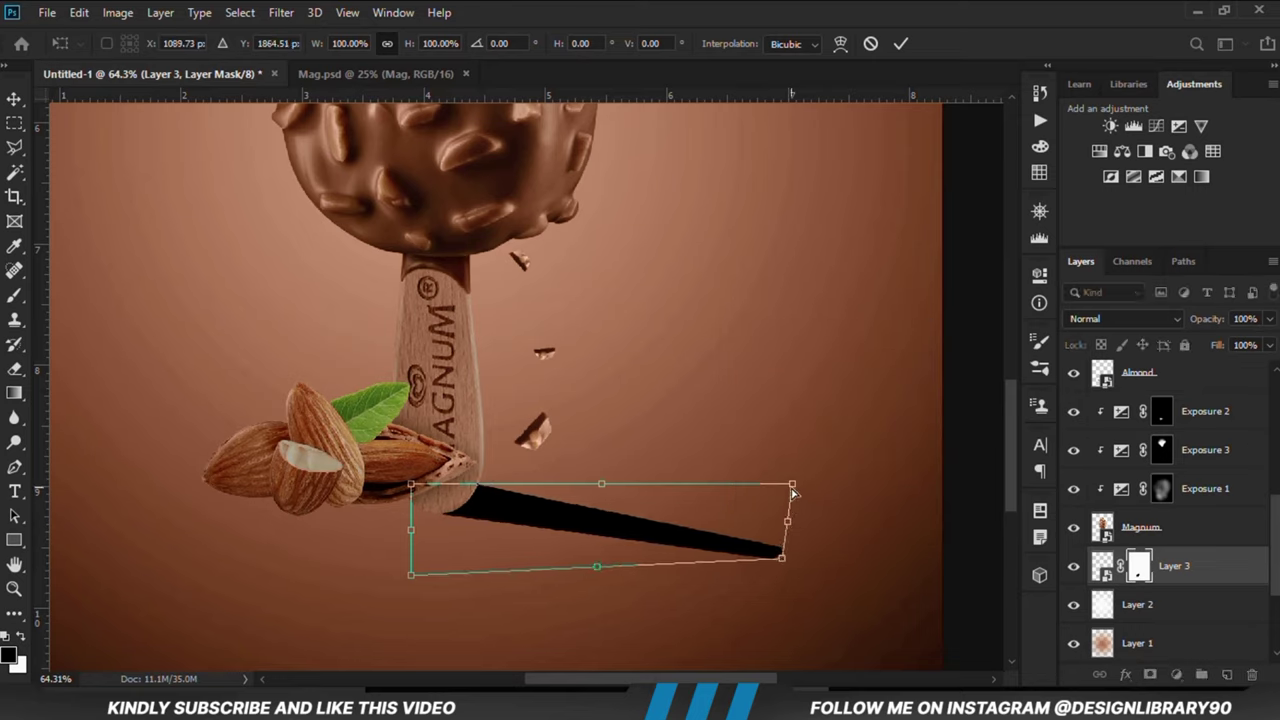
drag(791, 488, 785, 488)
drag(413, 486, 407, 488)
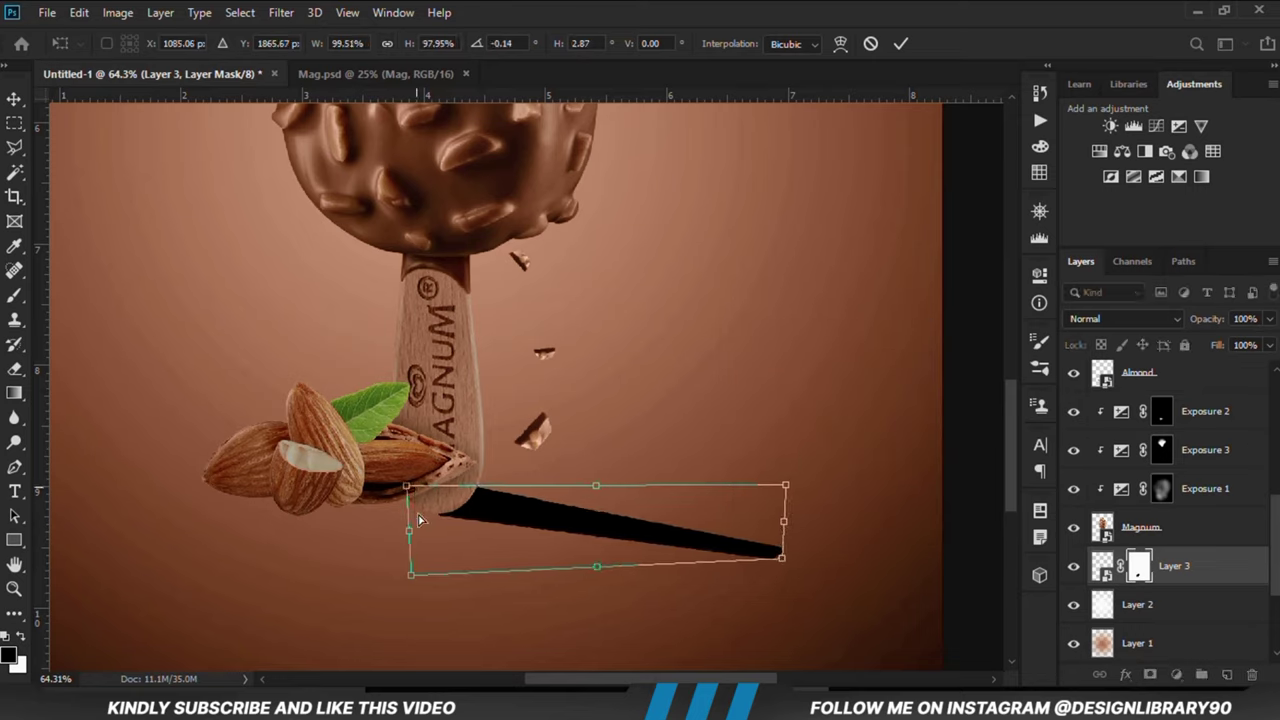
drag(412, 579, 405, 562)
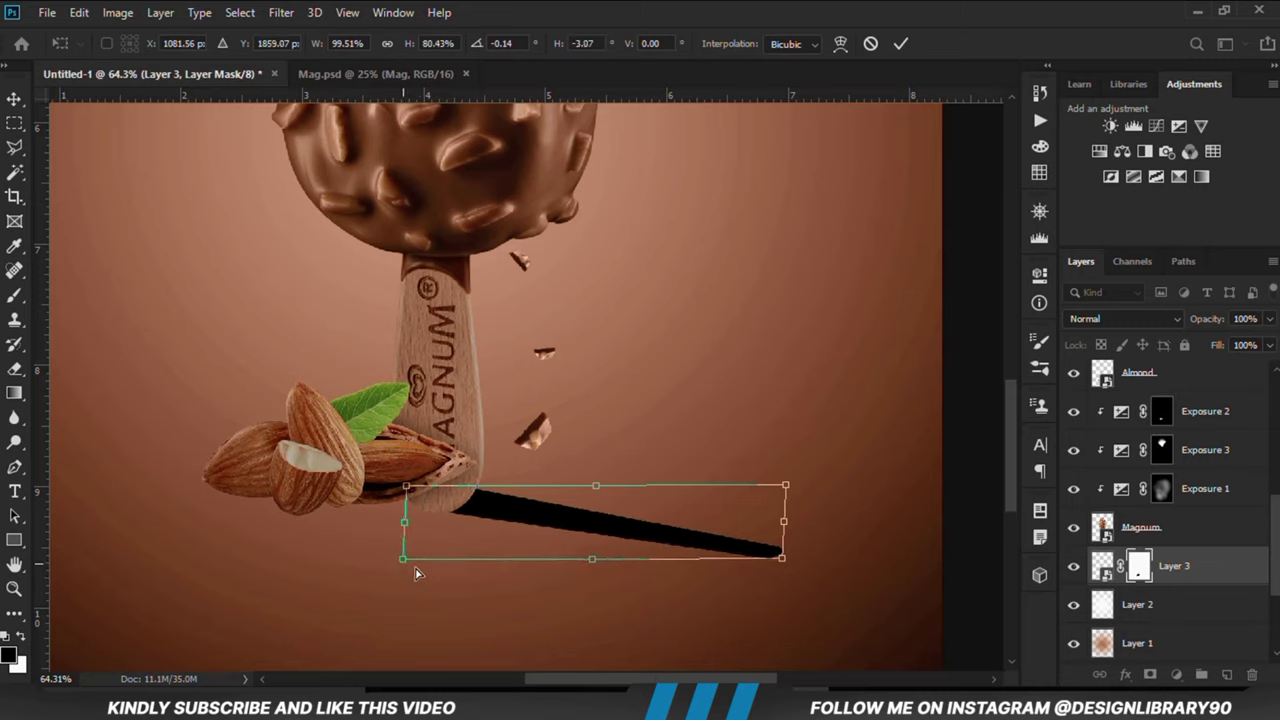
click(901, 44)
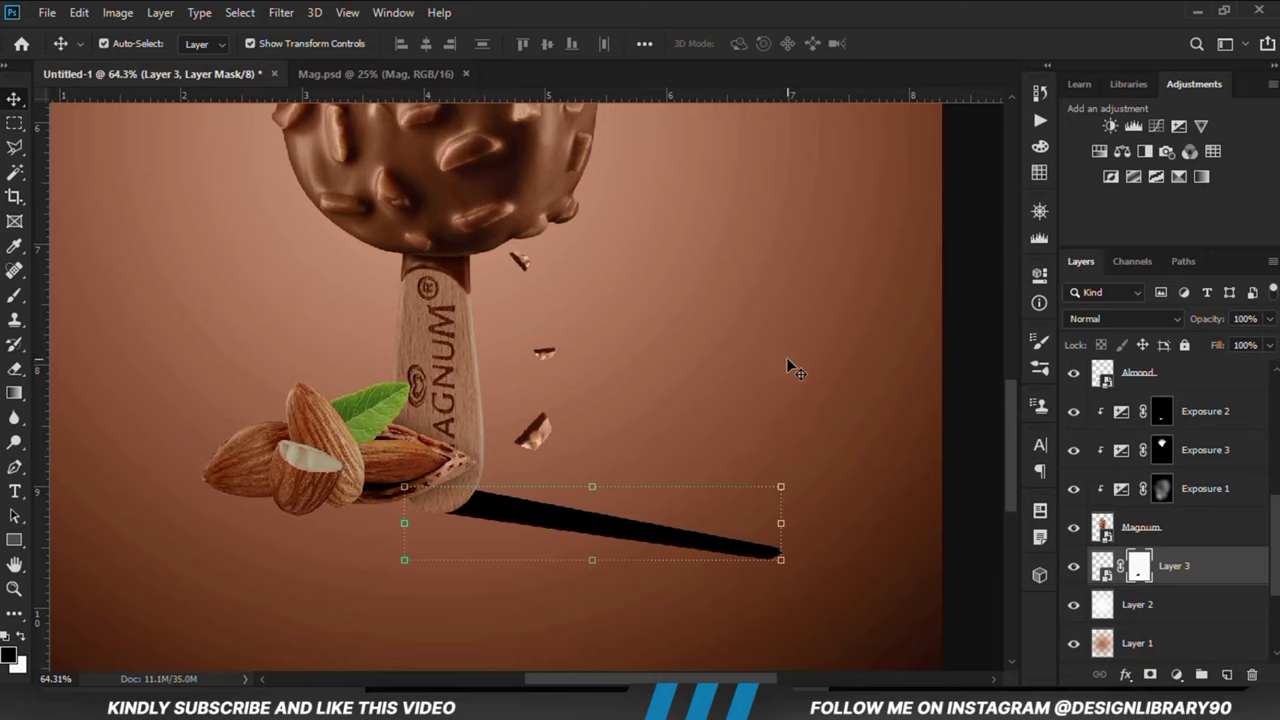
Apply a Gaussian Blur smart filter with a 6-pixel radius to the shadow on Layer 3.
click(1108, 566)
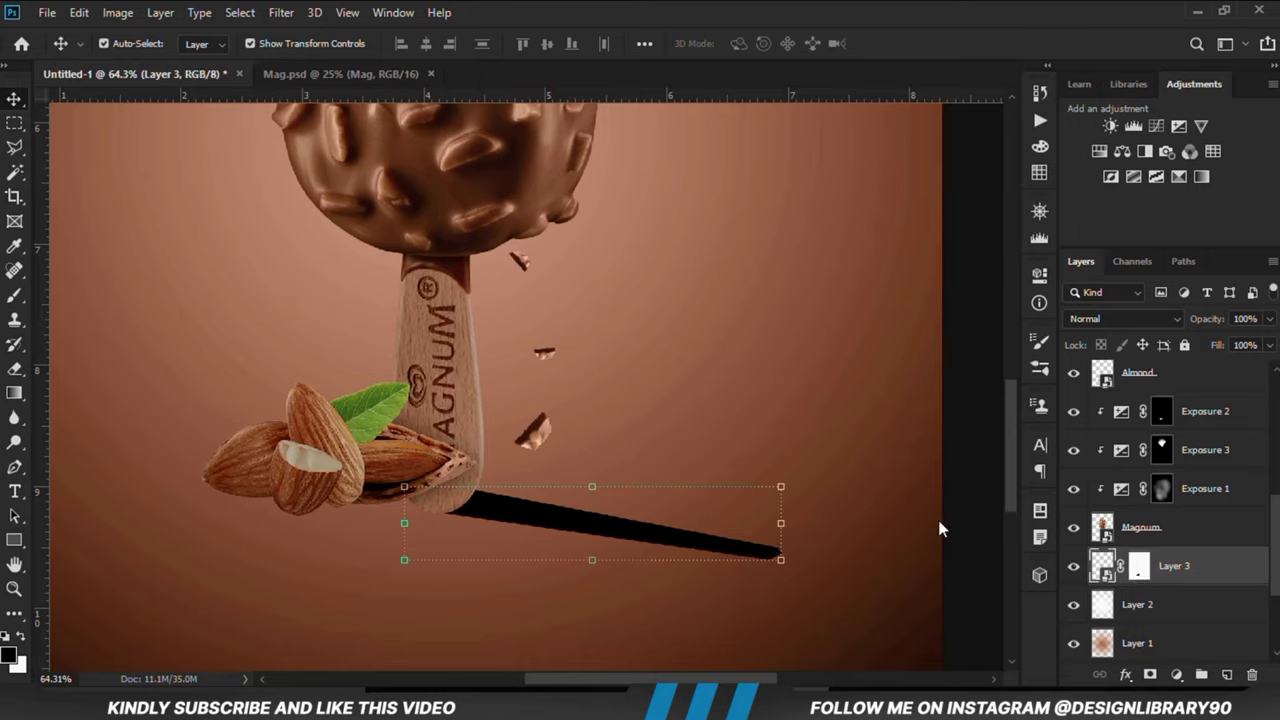
click(279, 13)
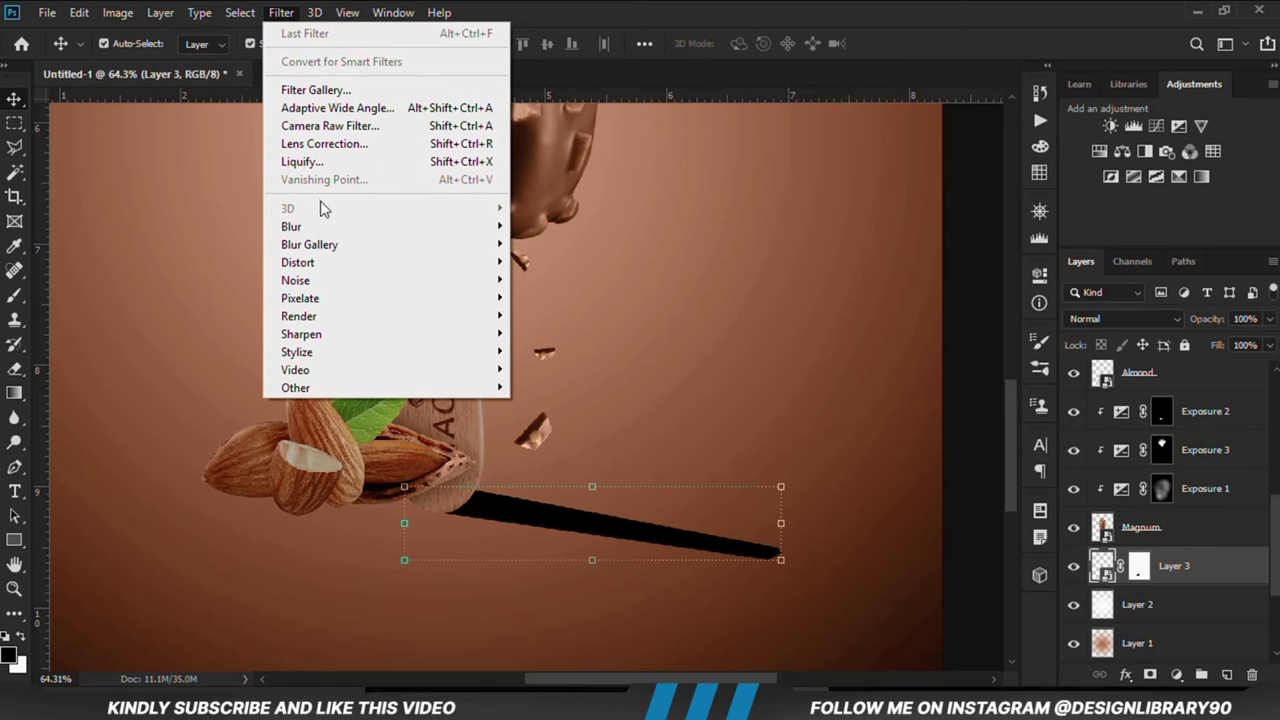
mouse_move(330, 227)
click(556, 297)
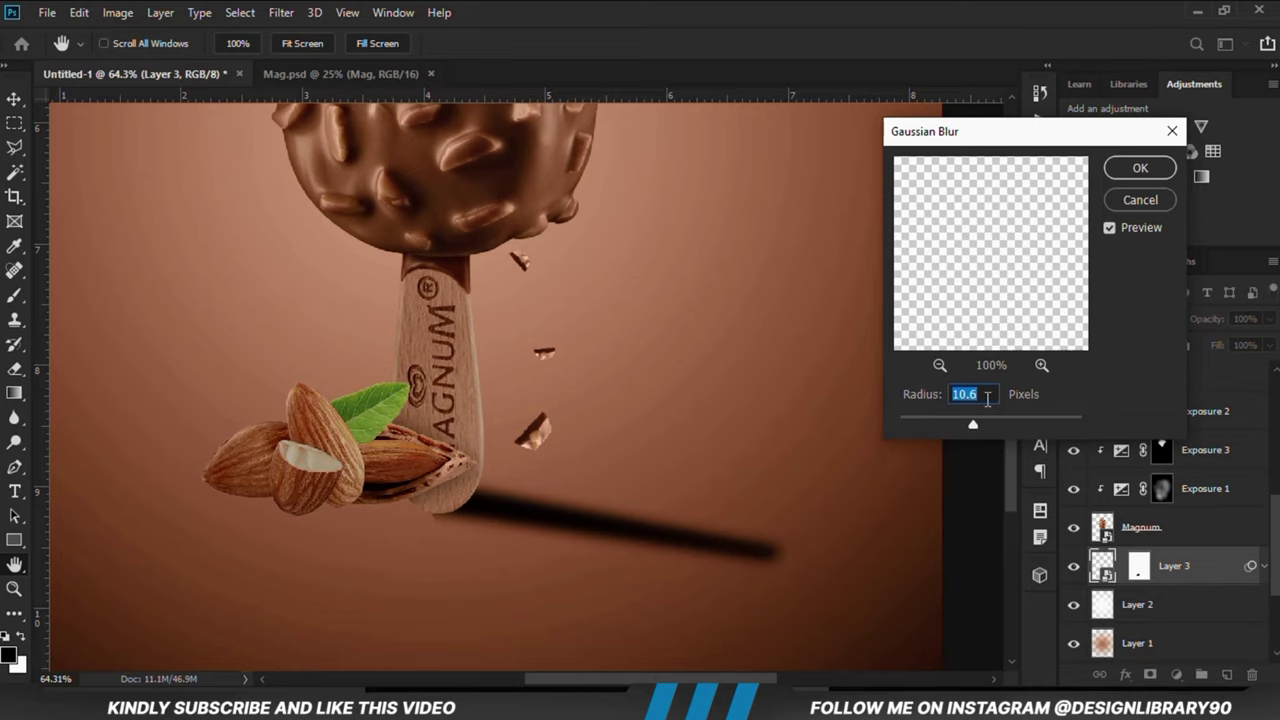
text(6)
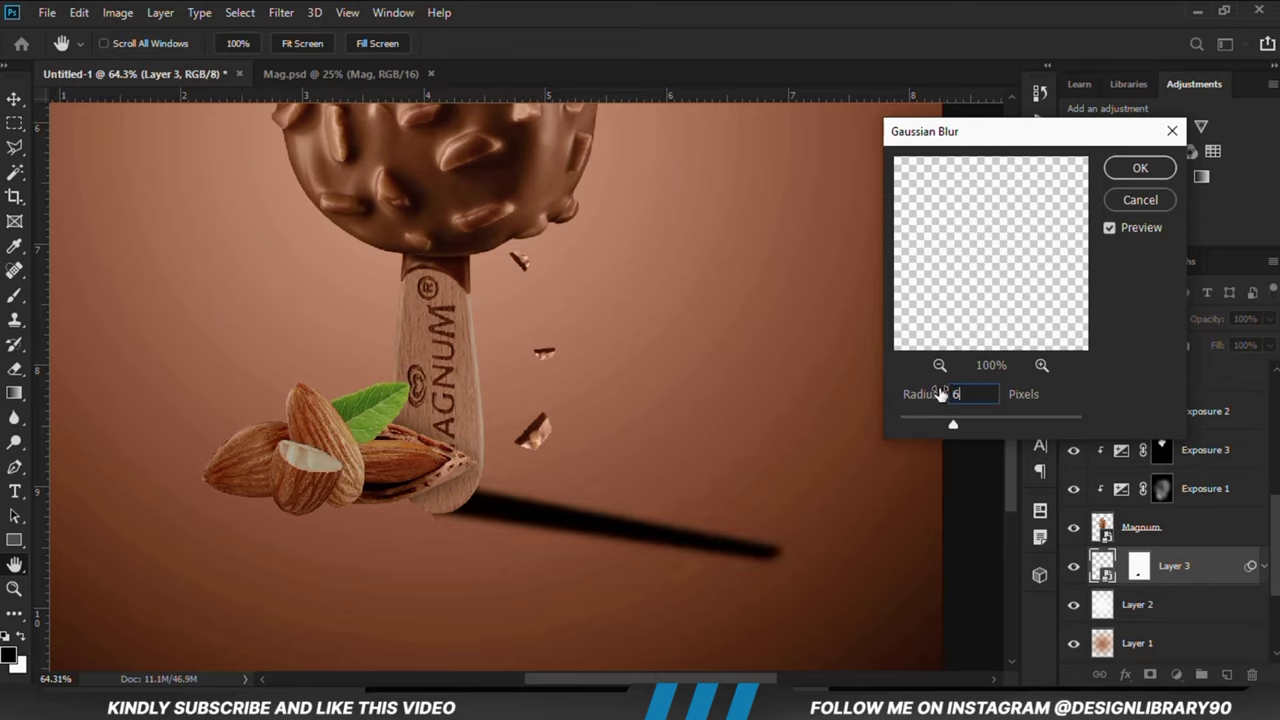
click(1140, 167)
Fade out the shadow's far end with black-to-transparent linear gradients on its mask, and lower the layer's opacity to 71%.
click(1139, 568)
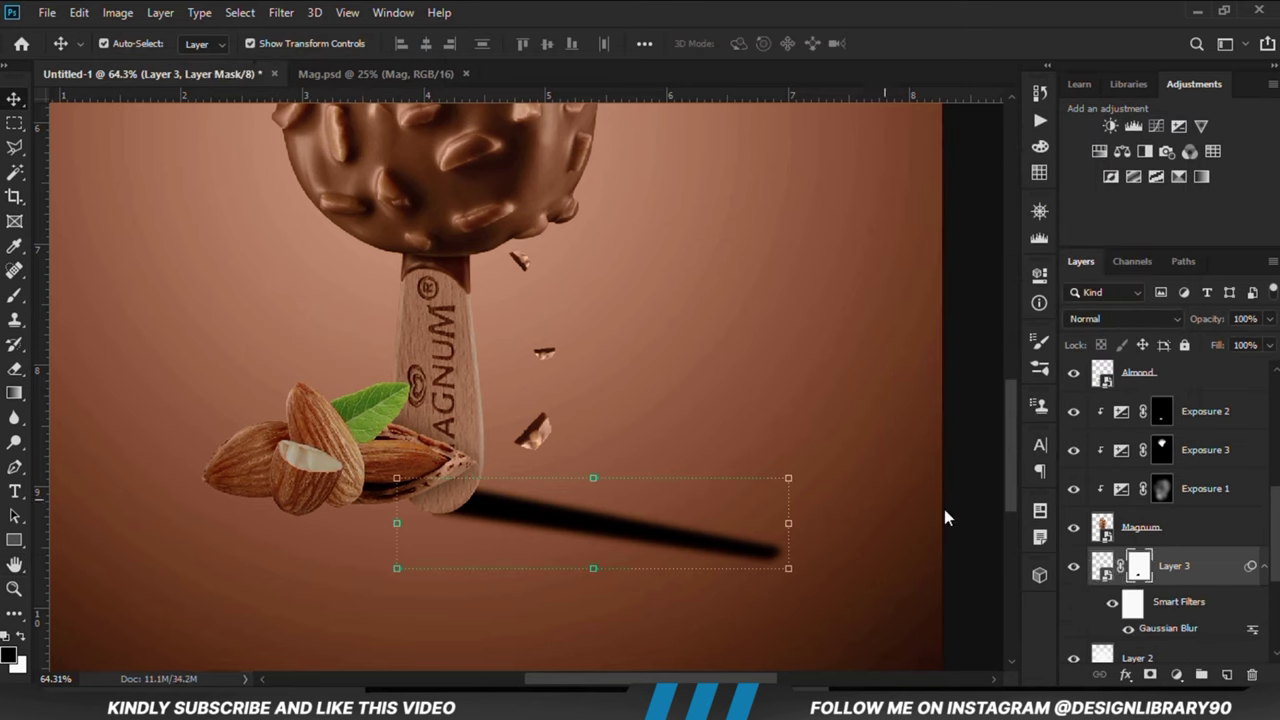
click(14, 392)
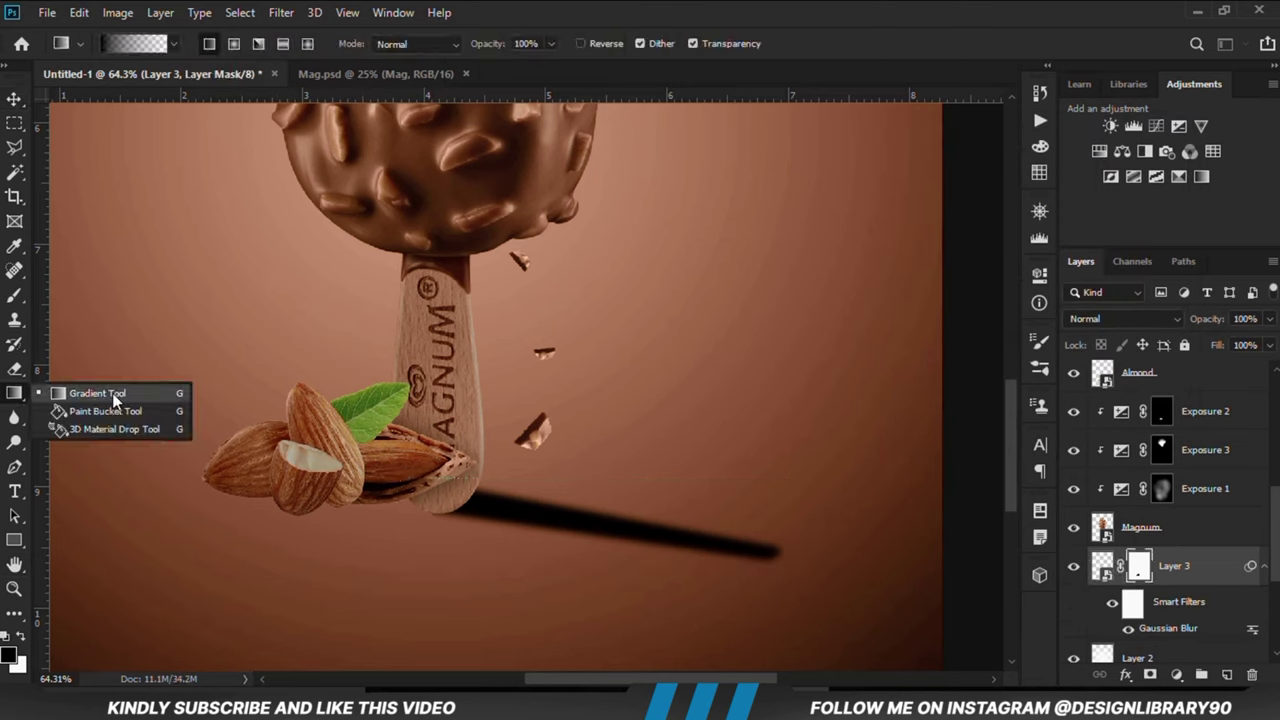
click(100, 392)
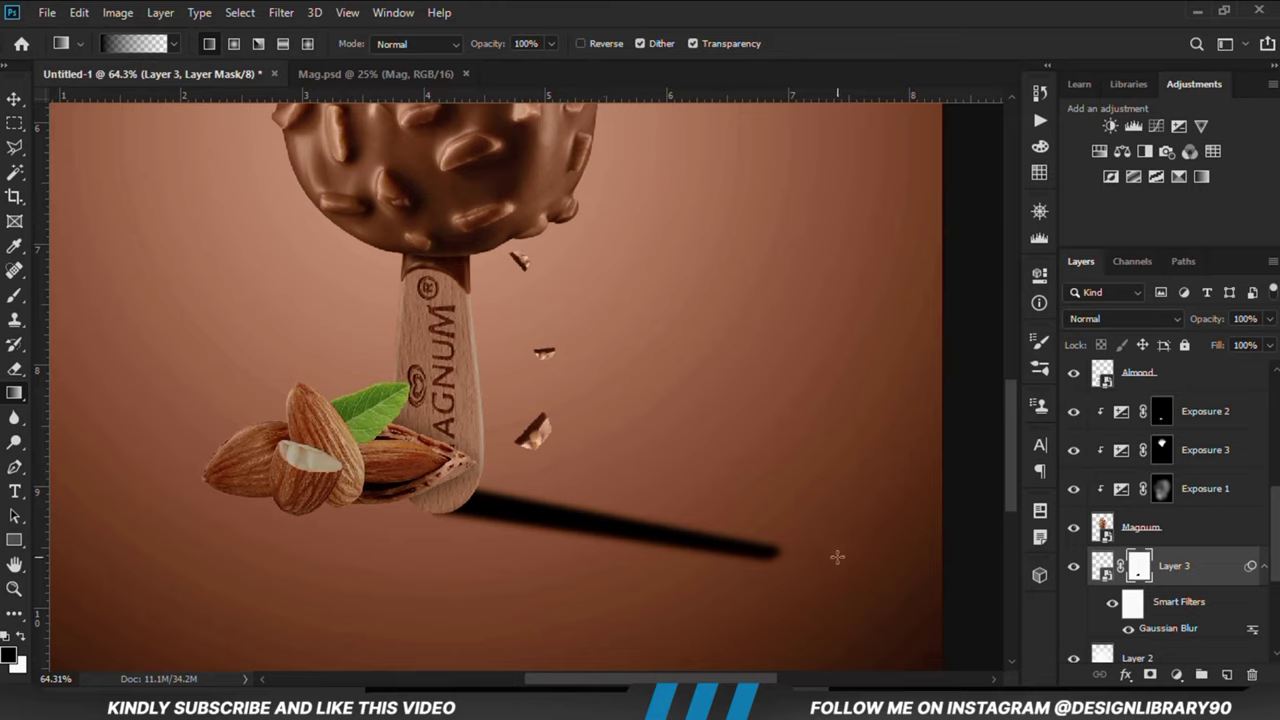
drag(838, 557, 383, 473)
drag(660, 523, 428, 494)
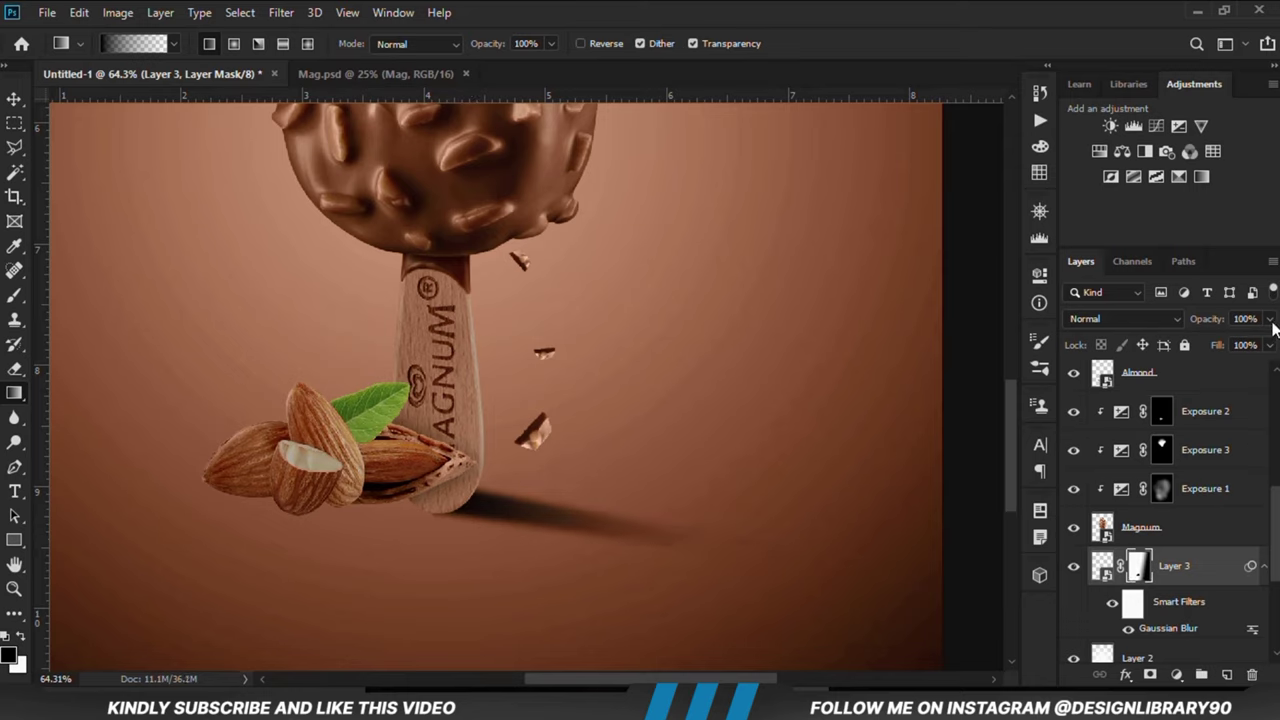
drag(1269, 319, 1246, 346)
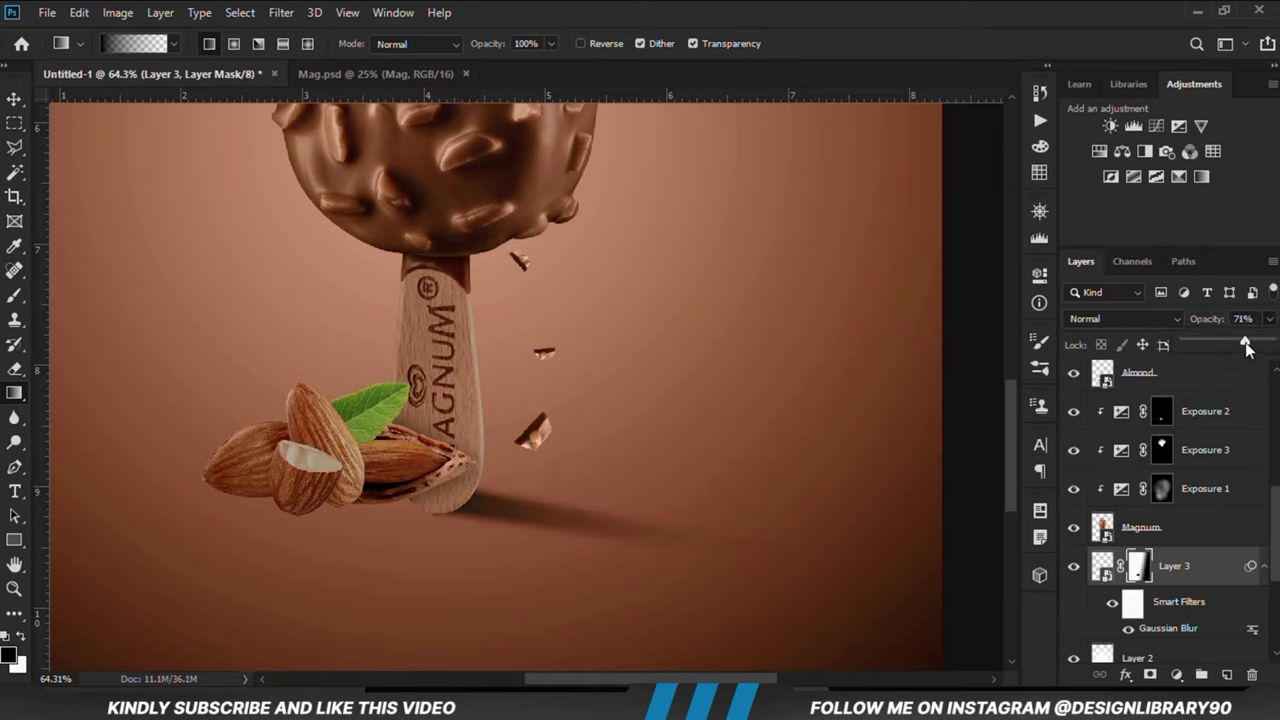
Using a soft 175 px Brush, paint black on the shadow's mask below the stick's base to soften the lower edge.
click(1140, 568)
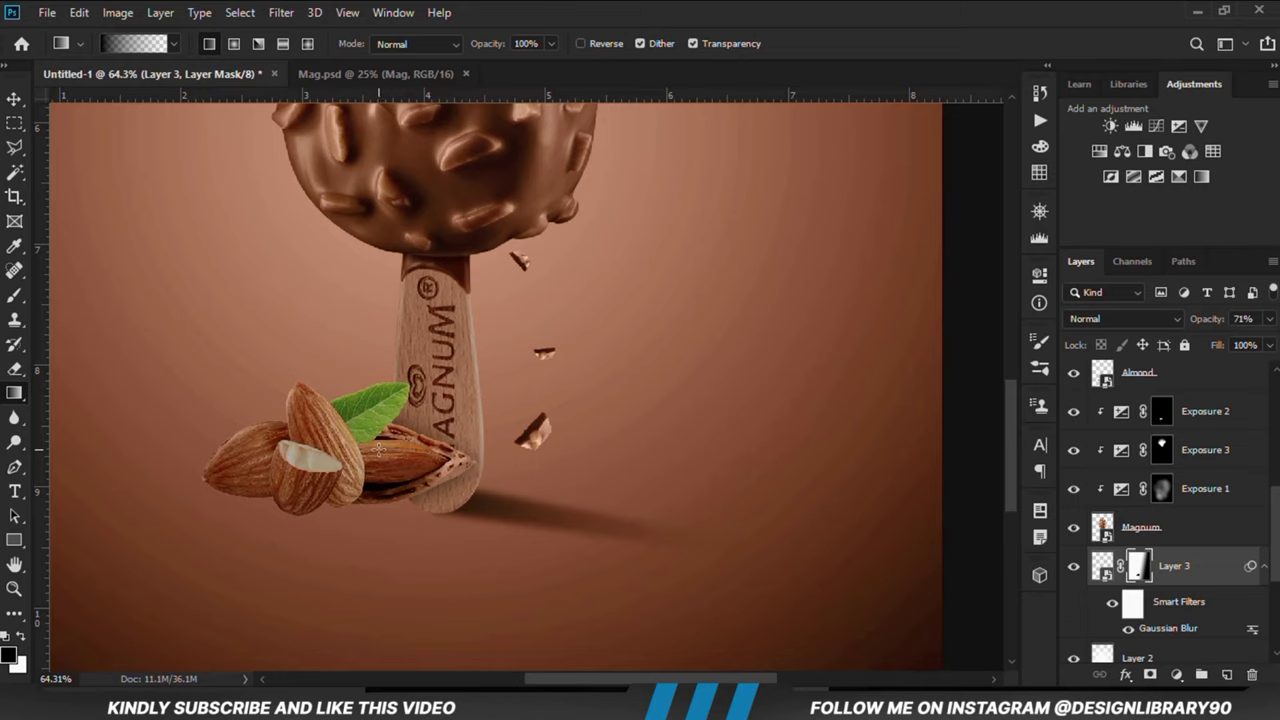
right_click(15, 295)
click(92, 292)
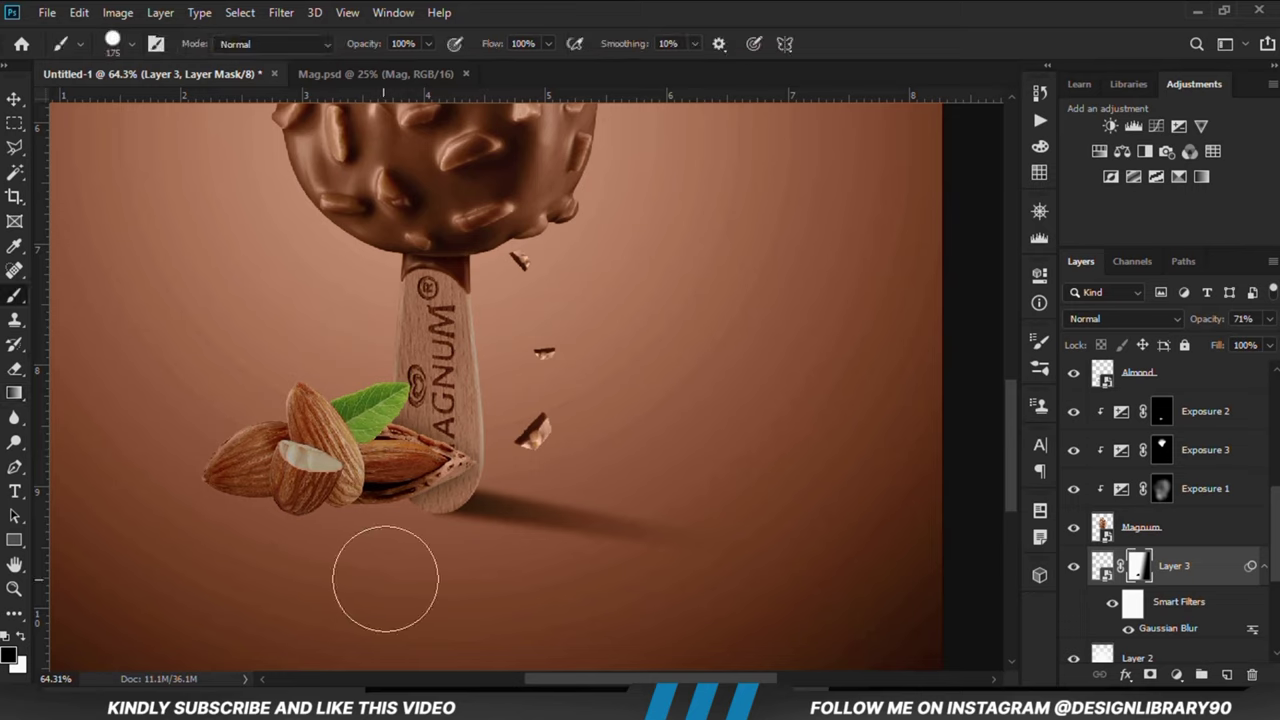
right_click(462, 315)
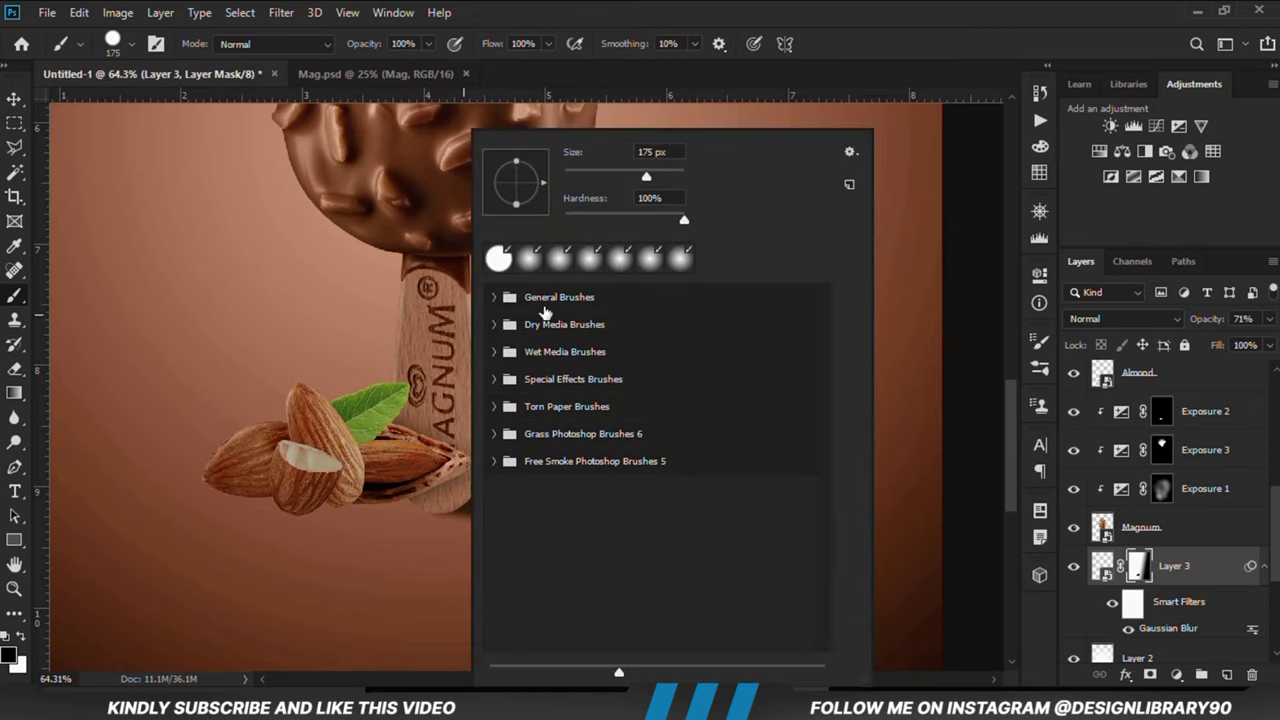
click(567, 218)
key(Return)
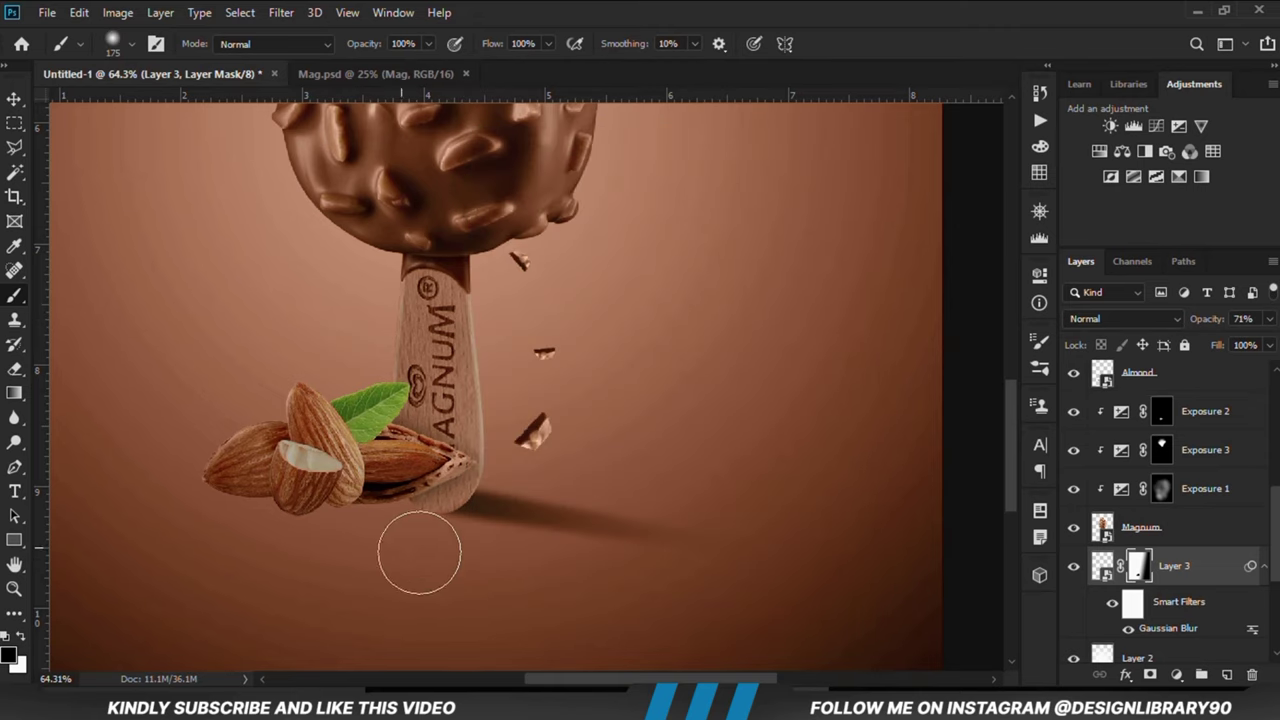
With the whole poster in view, compare it with and without the shadow and lower the shadow layer's opacity to 64%.
key(ctrl+0)
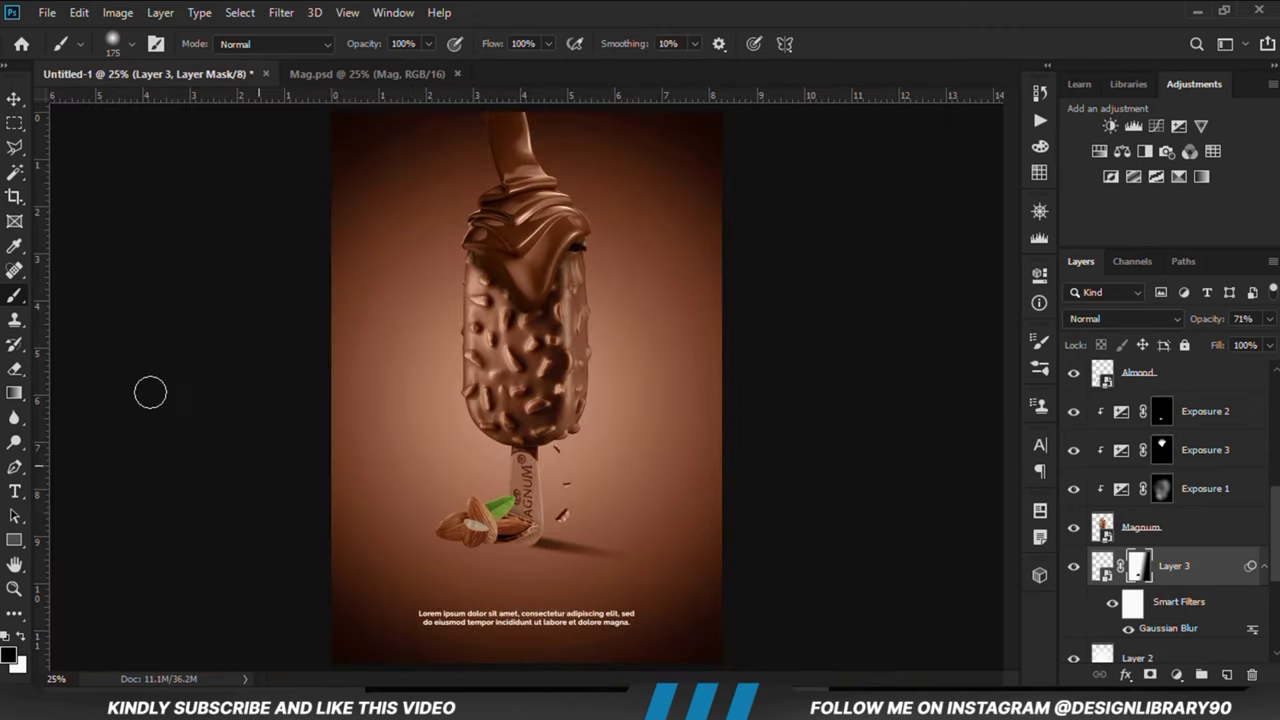
click(14, 100)
click(280, 405)
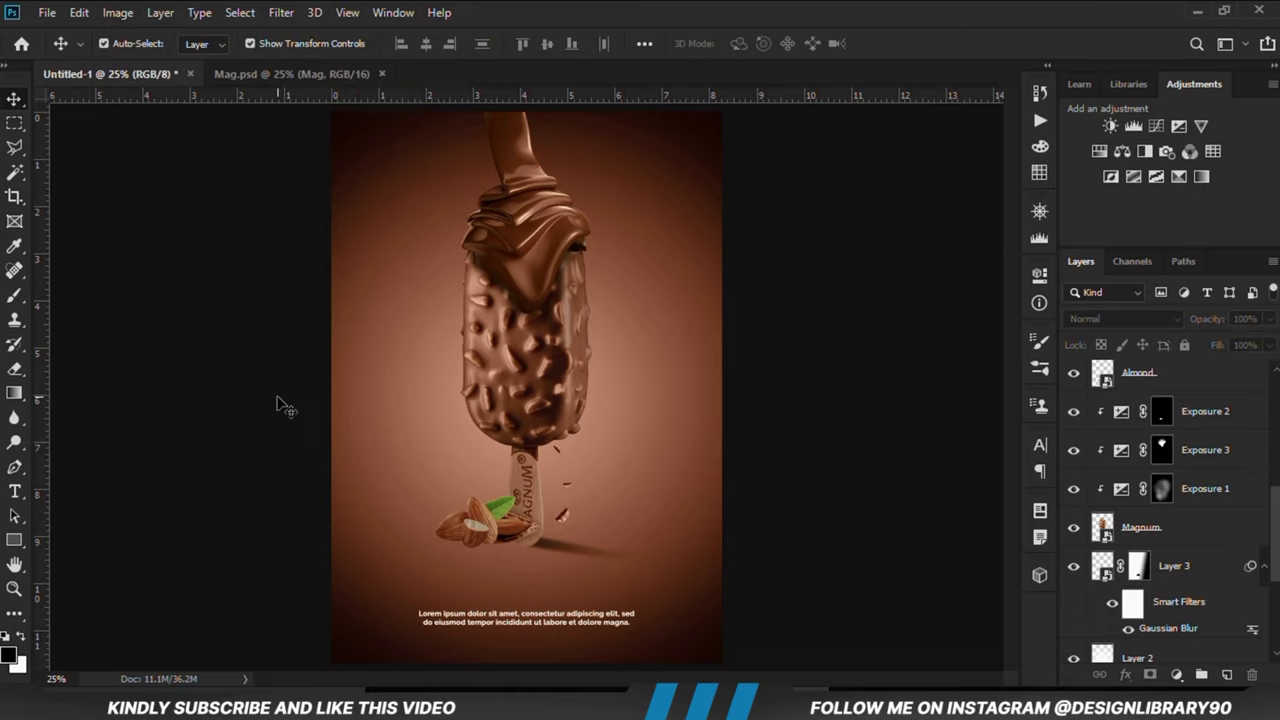
click(565, 553)
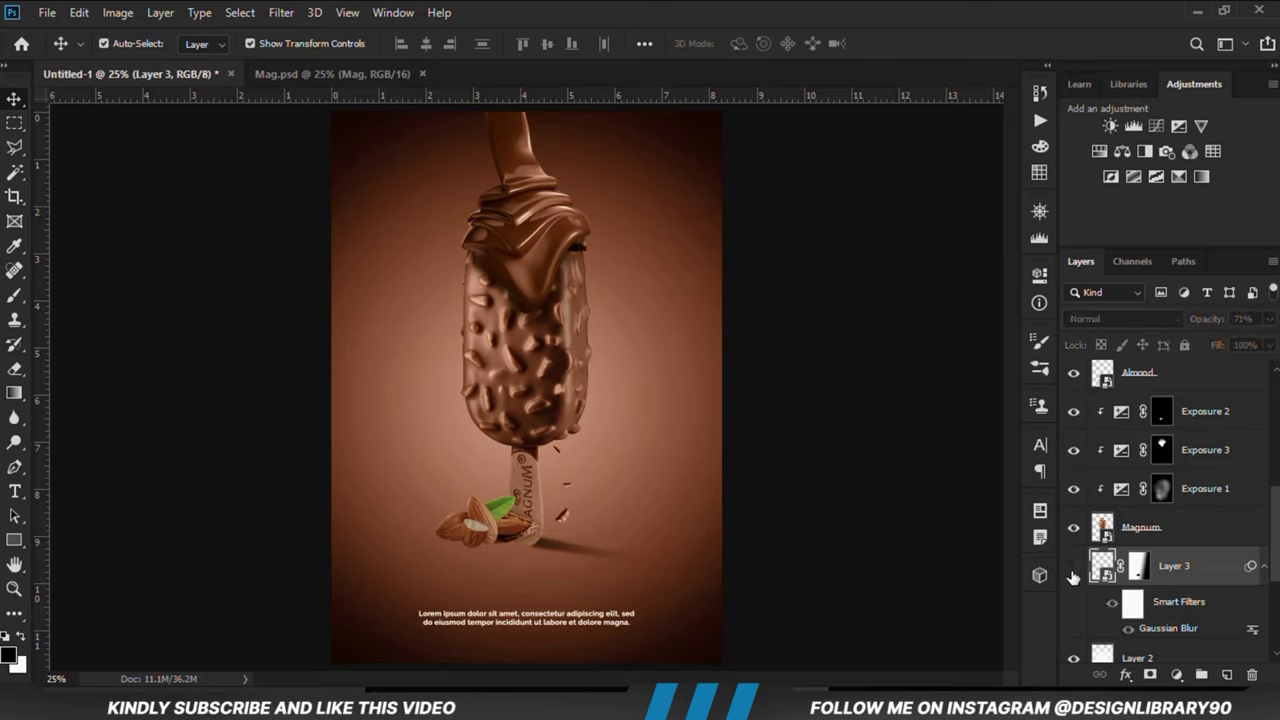
click(1268, 319)
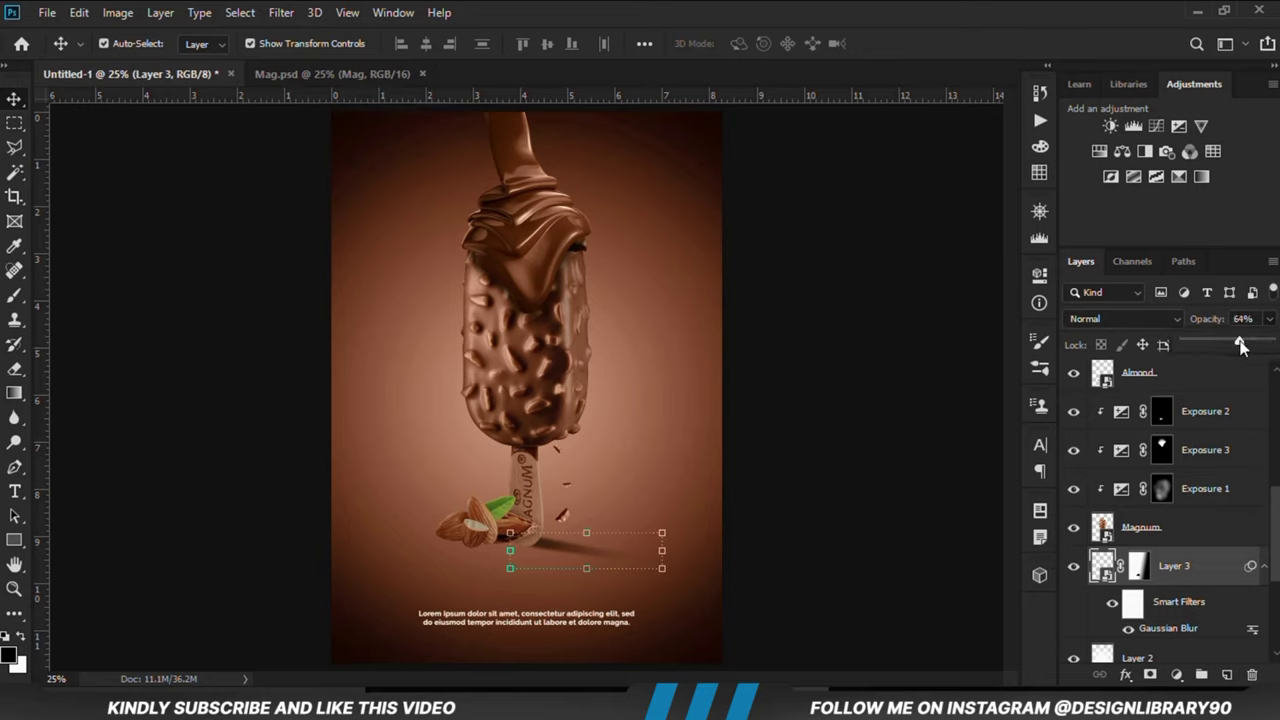
Create a new empty layer directly beneath the Almond layer.
click(815, 600)
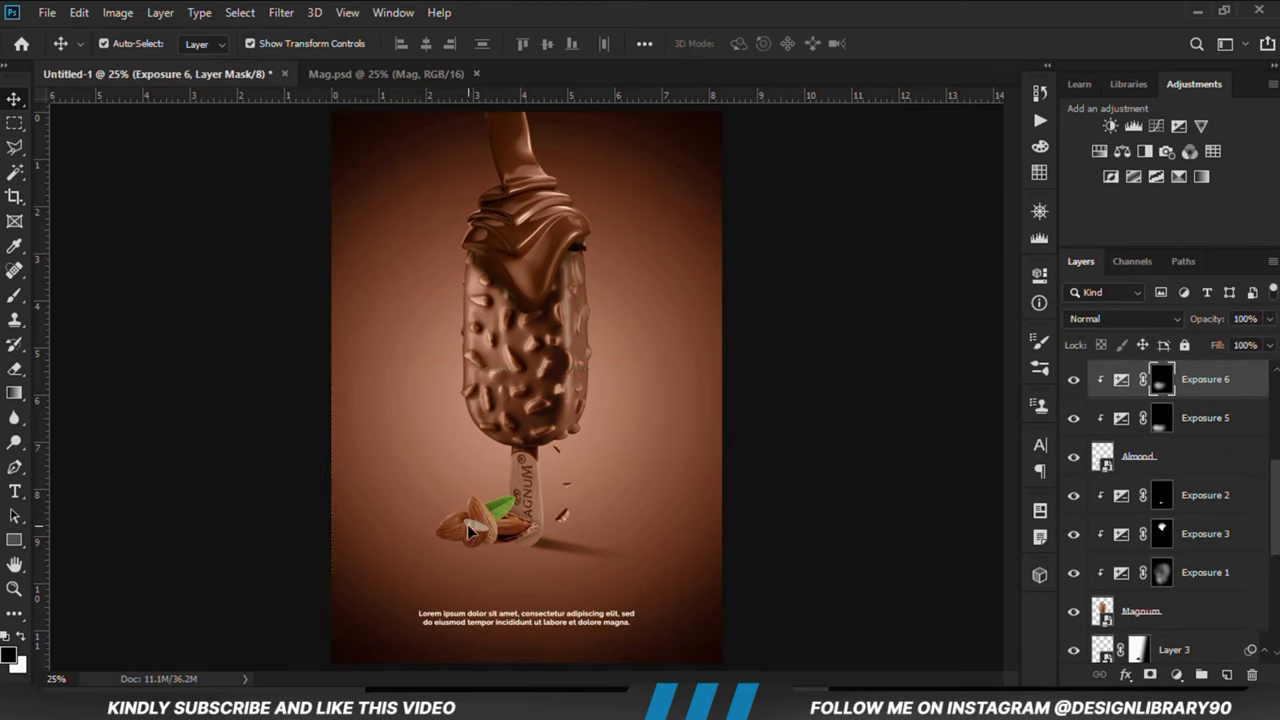
click(1132, 465)
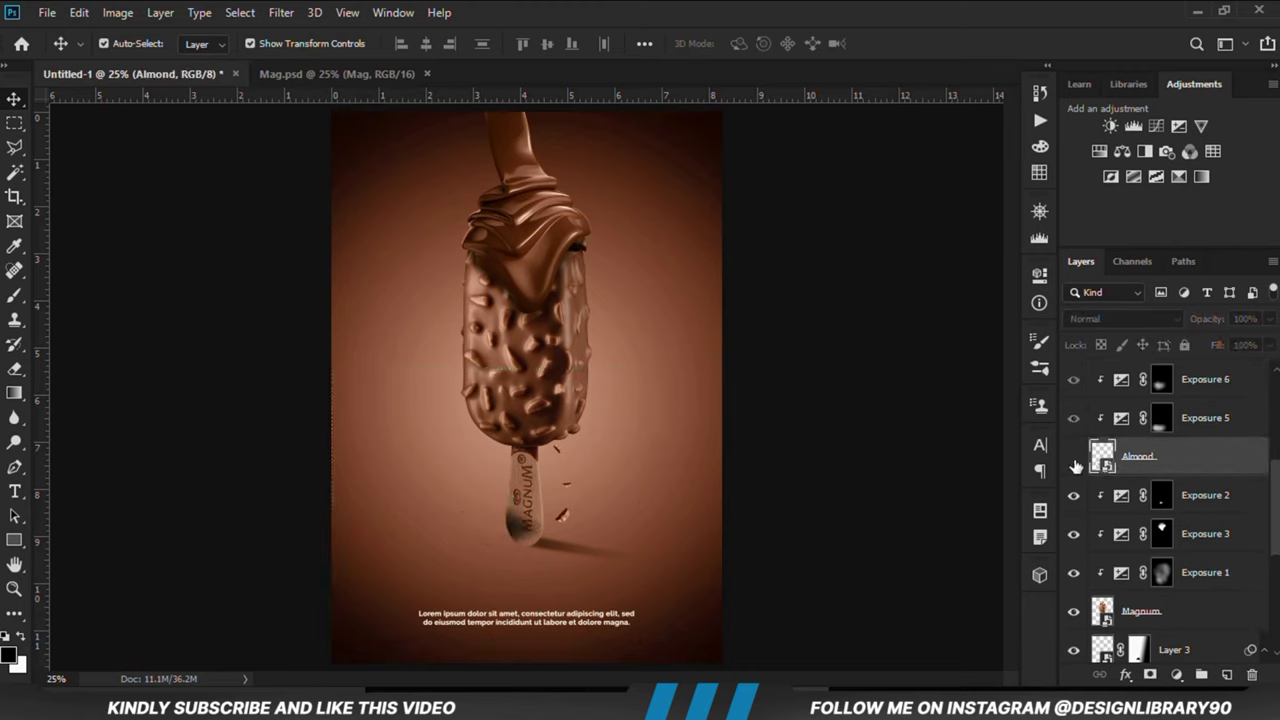
click(1192, 492)
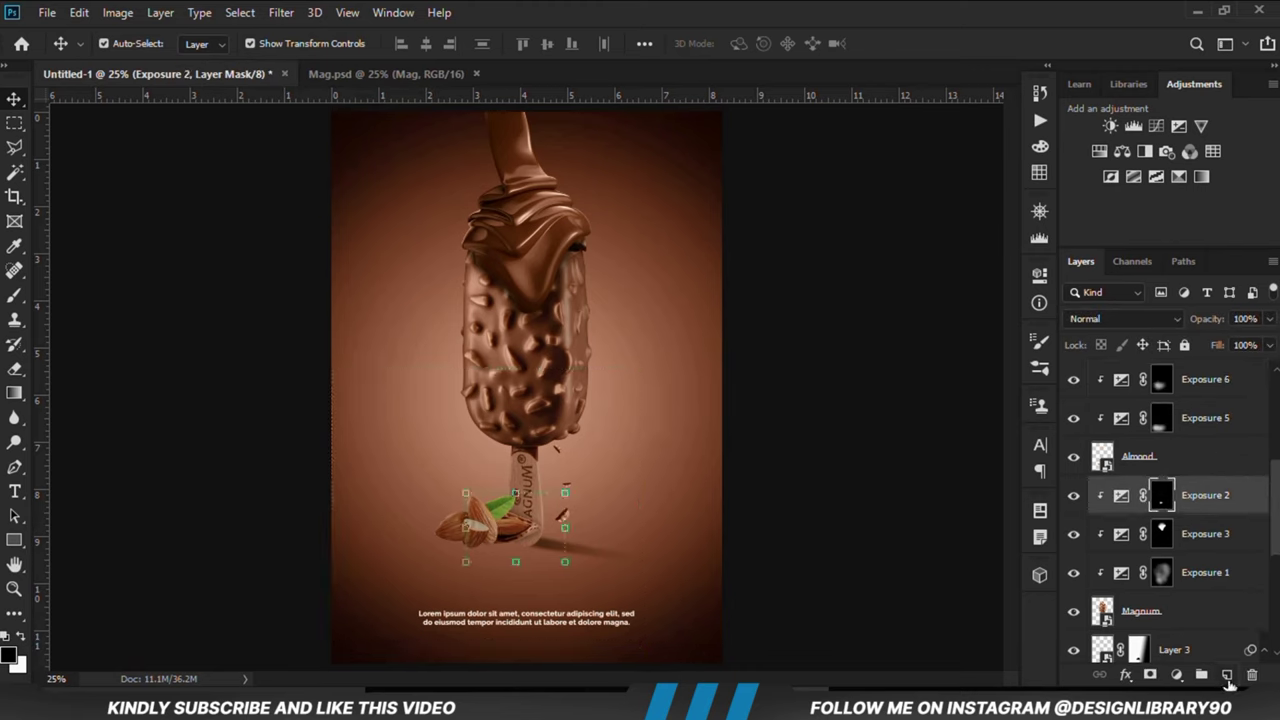
click(1227, 676)
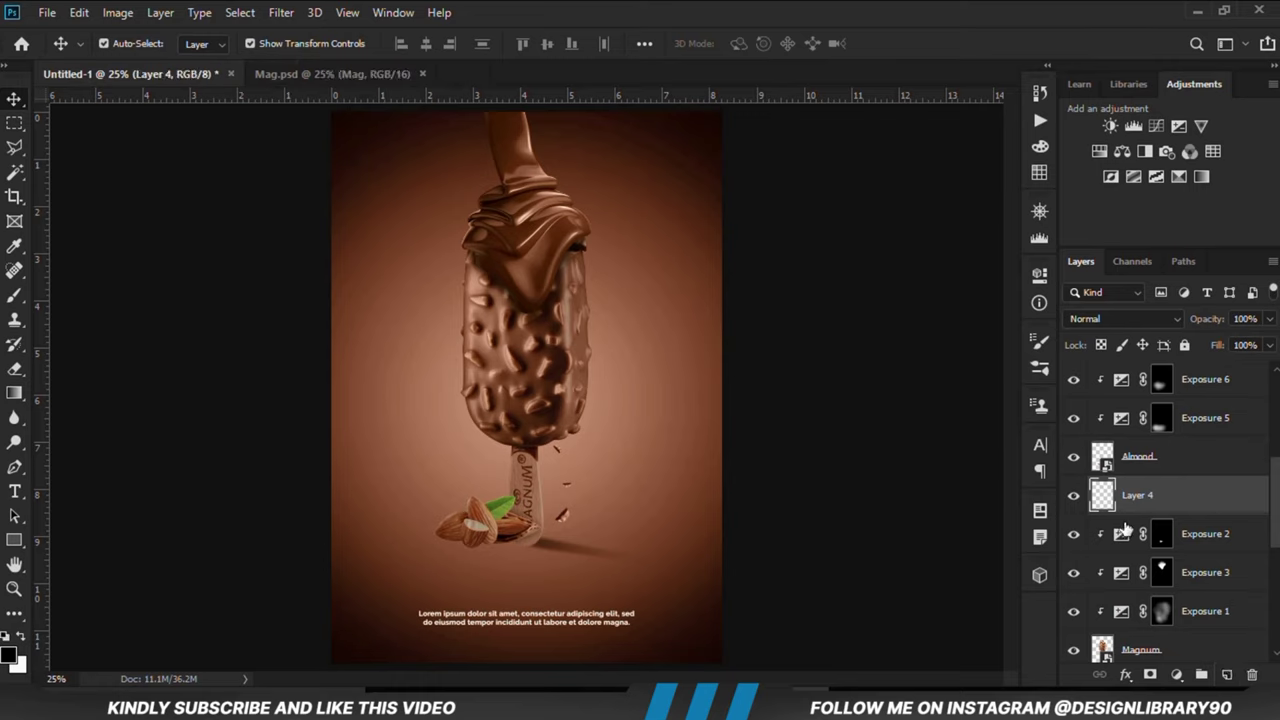
Prepare a soft Brush at 300 px and 0% hardness, with black (000000) as the foreground colour.
click(14, 296)
click(86, 298)
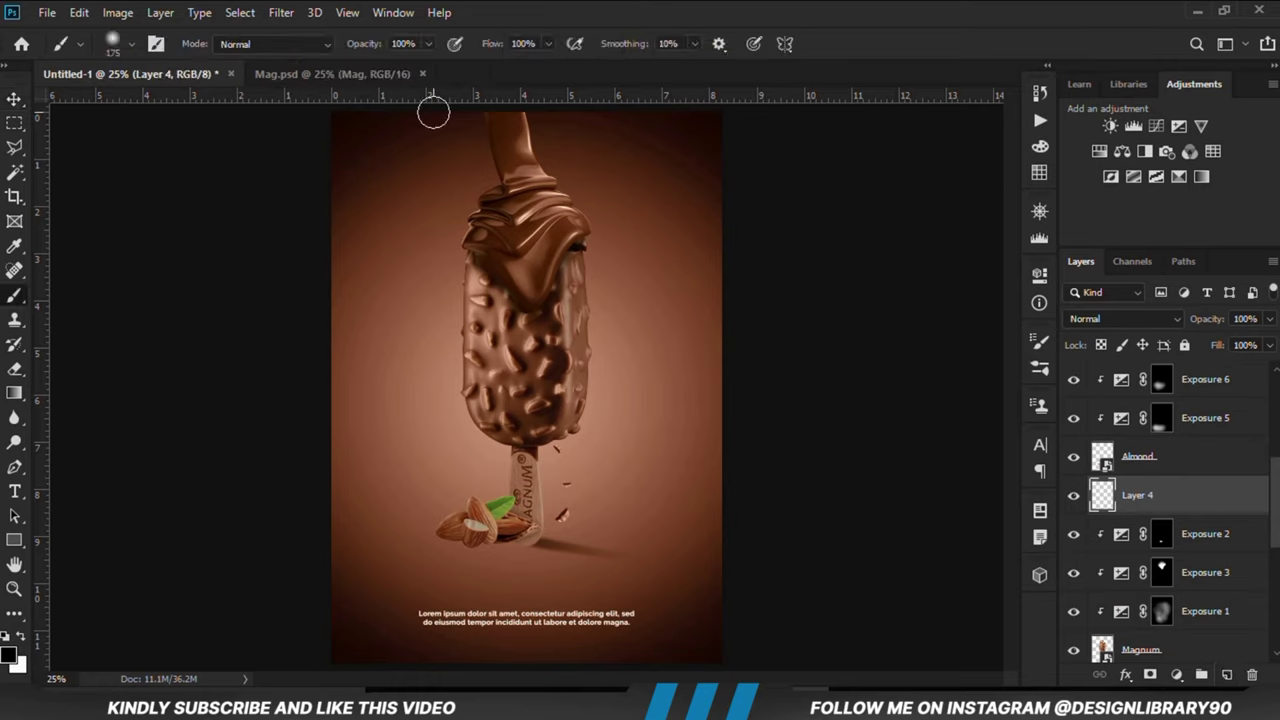
right_click(428, 149)
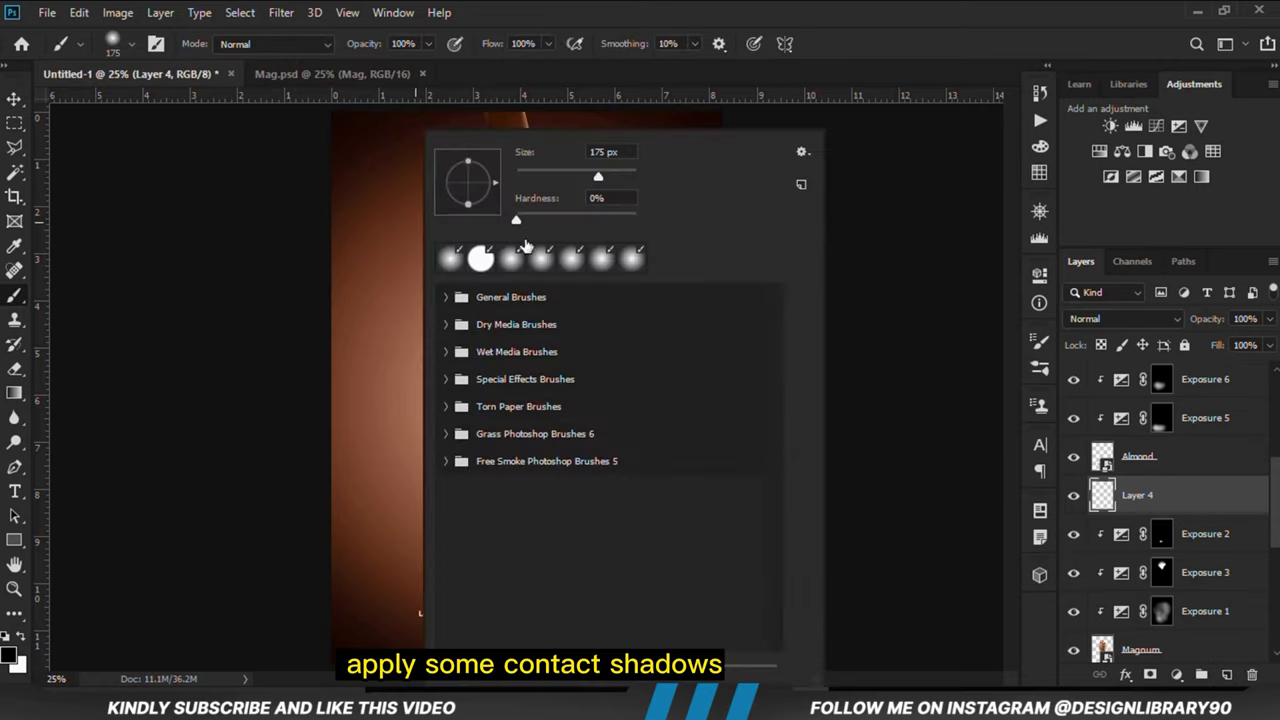
click(538, 9)
key(bracketright)
key(bracketright)
key(bracketright)
key(bracketright)
key(bracketright)
key(bracketright)
key(bracketright)
key(bracketright)
key(bracketright)
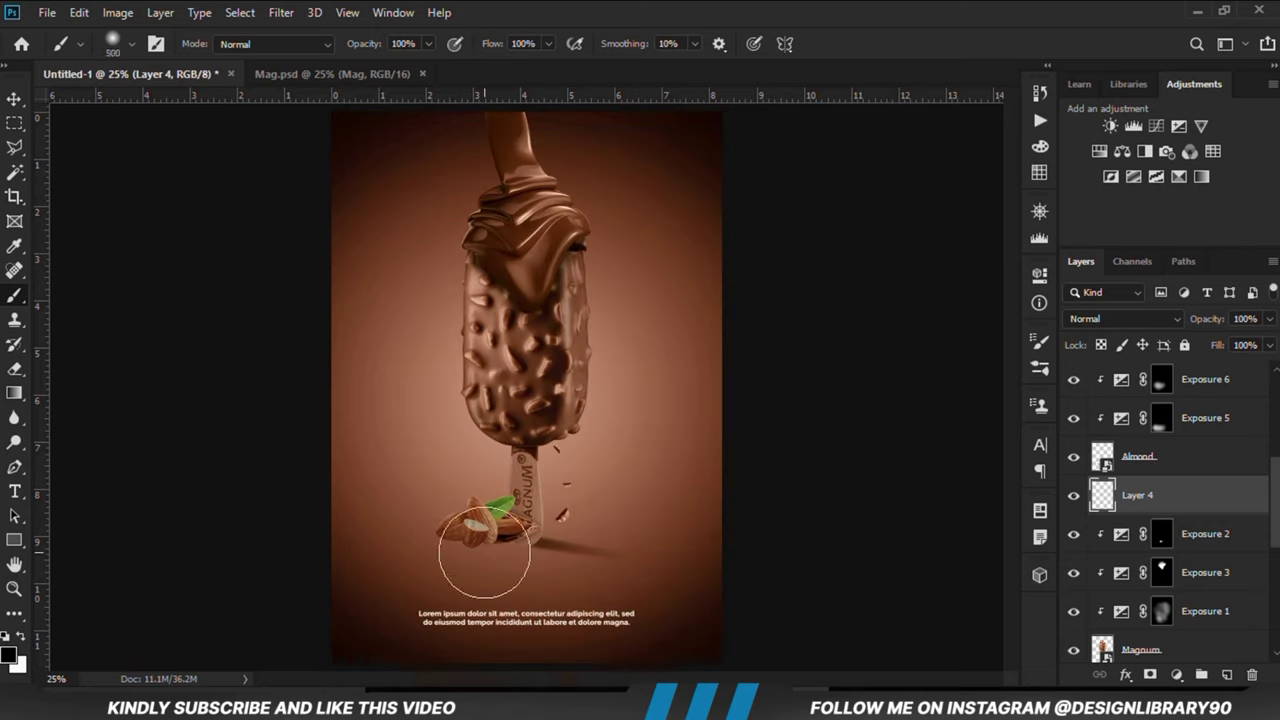
key(bracketleft)
key(bracketleft)
click(10, 656)
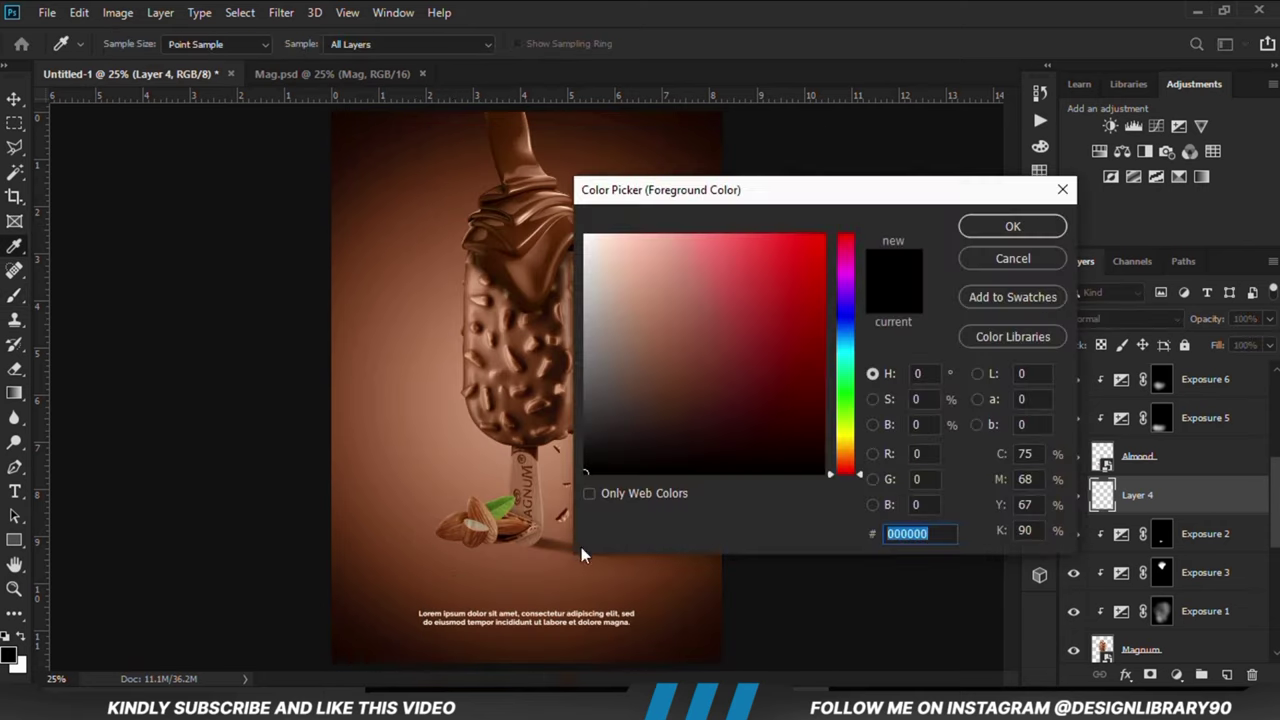
click(982, 226)
Flatten the brush tip to 7% roundness.
click(1040, 343)
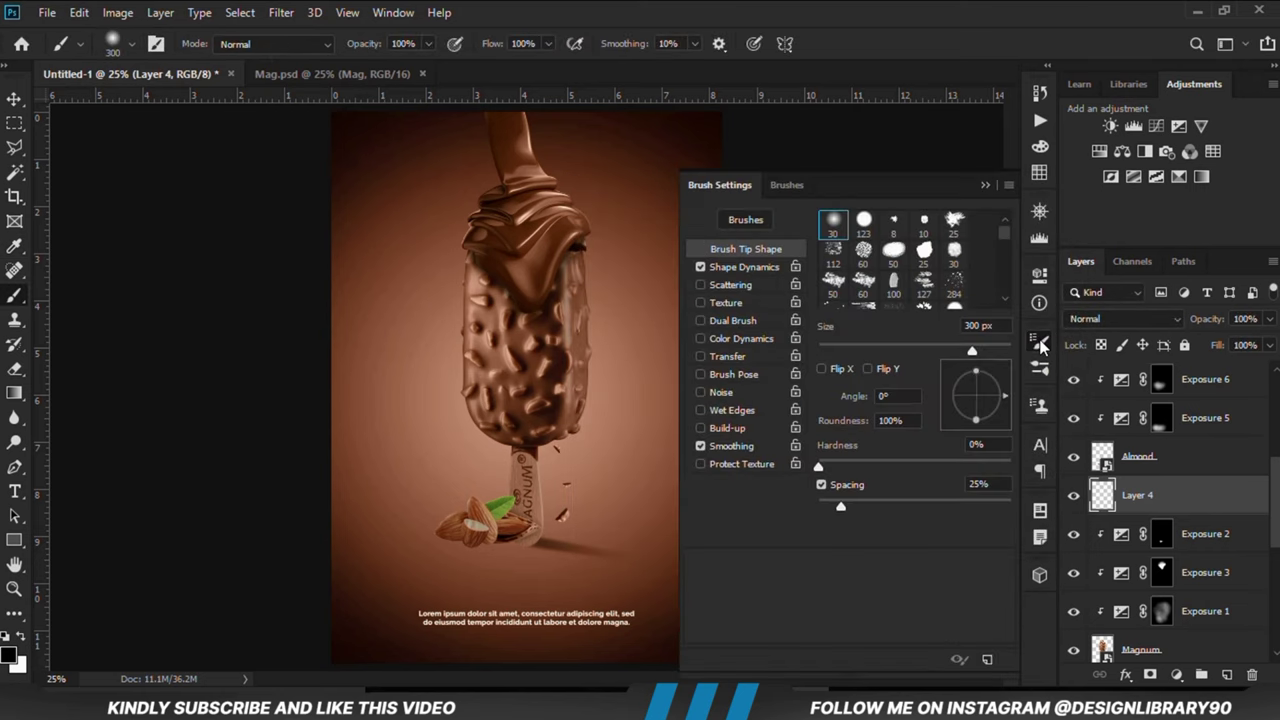
drag(914, 426, 843, 436)
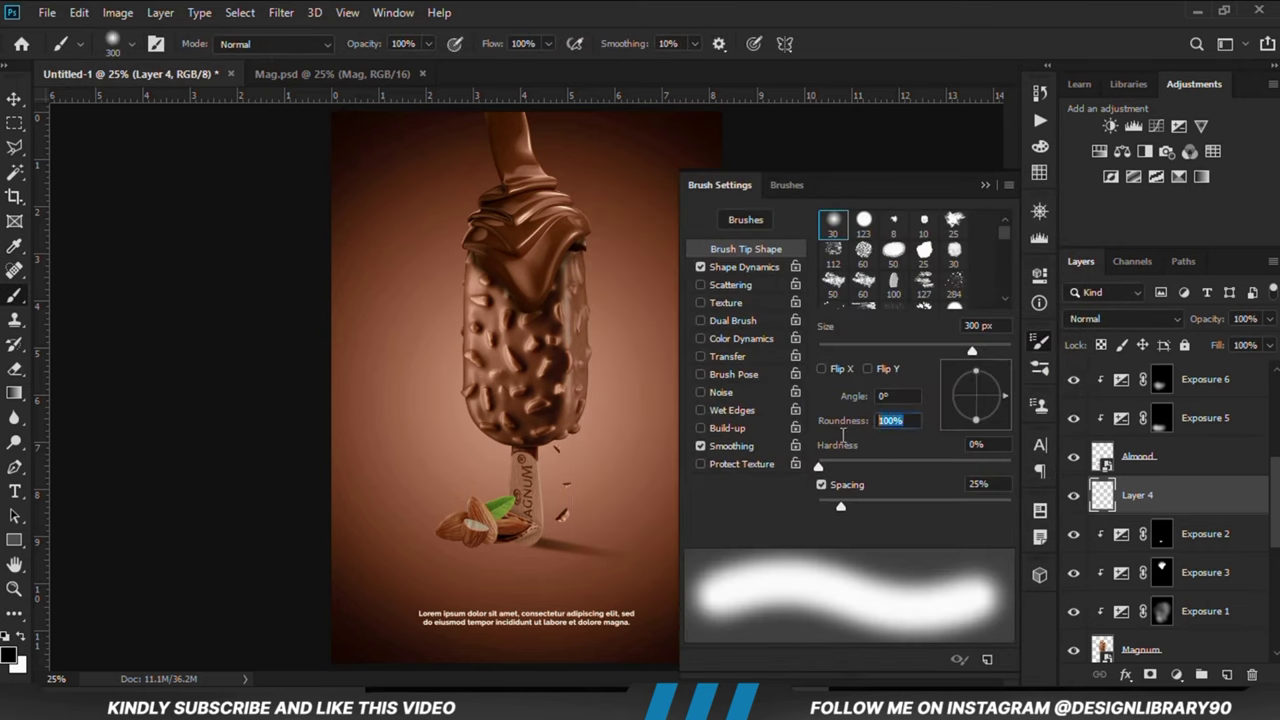
text(7)
click(985, 185)
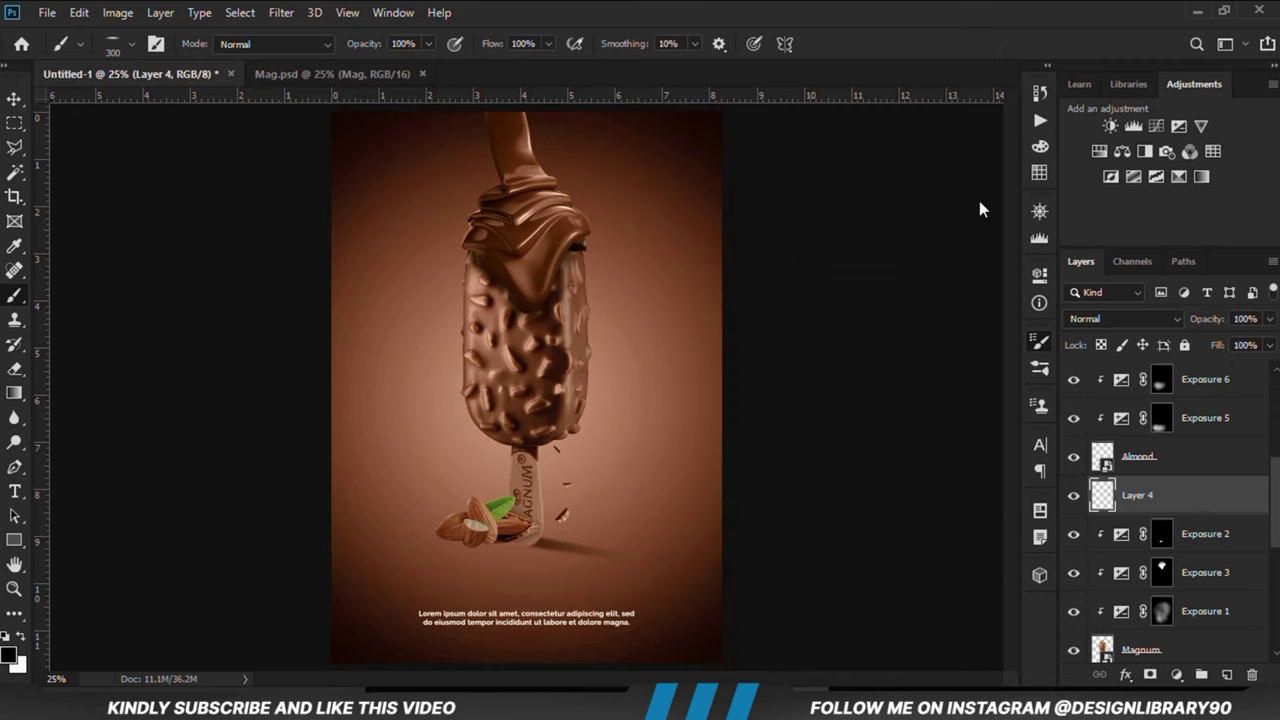
Paint a thin black contact shadow under the front halved almond with the flattened brush at 150 px.
scroll(472, 549, up, 4)
key(bracketleft)
key(bracketleft)
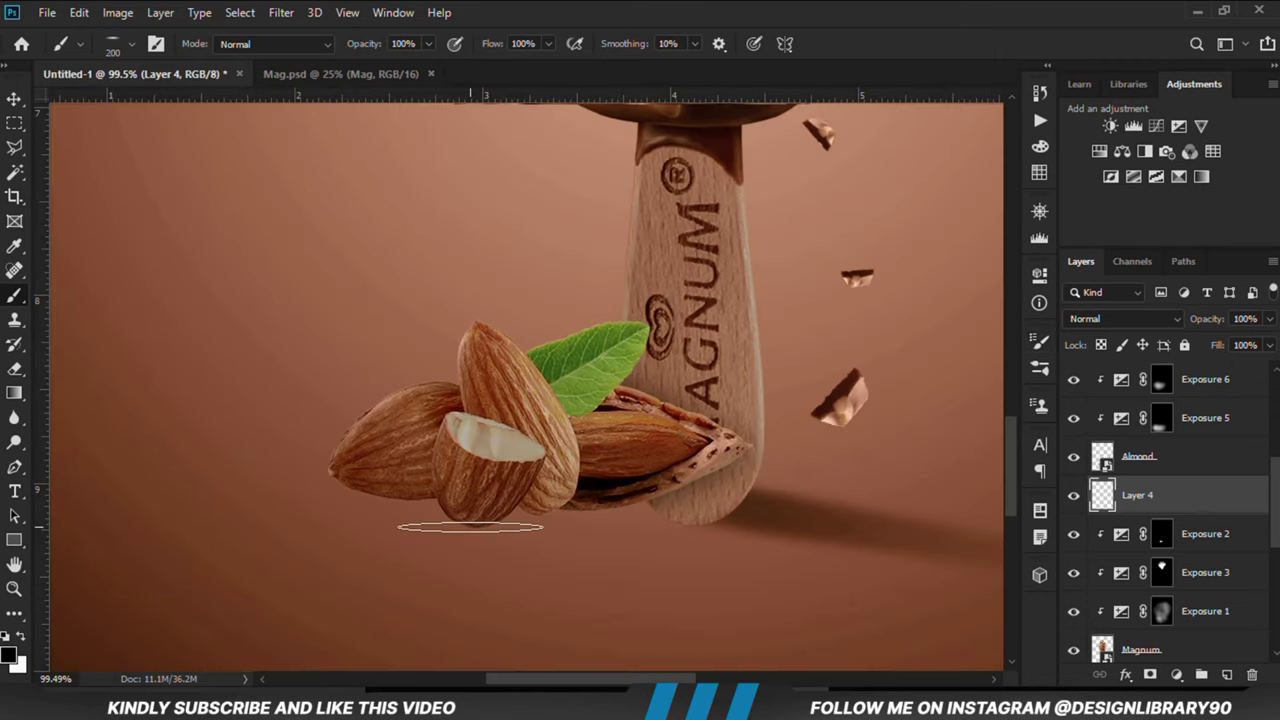
key(bracketleft)
key(bracketleft)
click(480, 527)
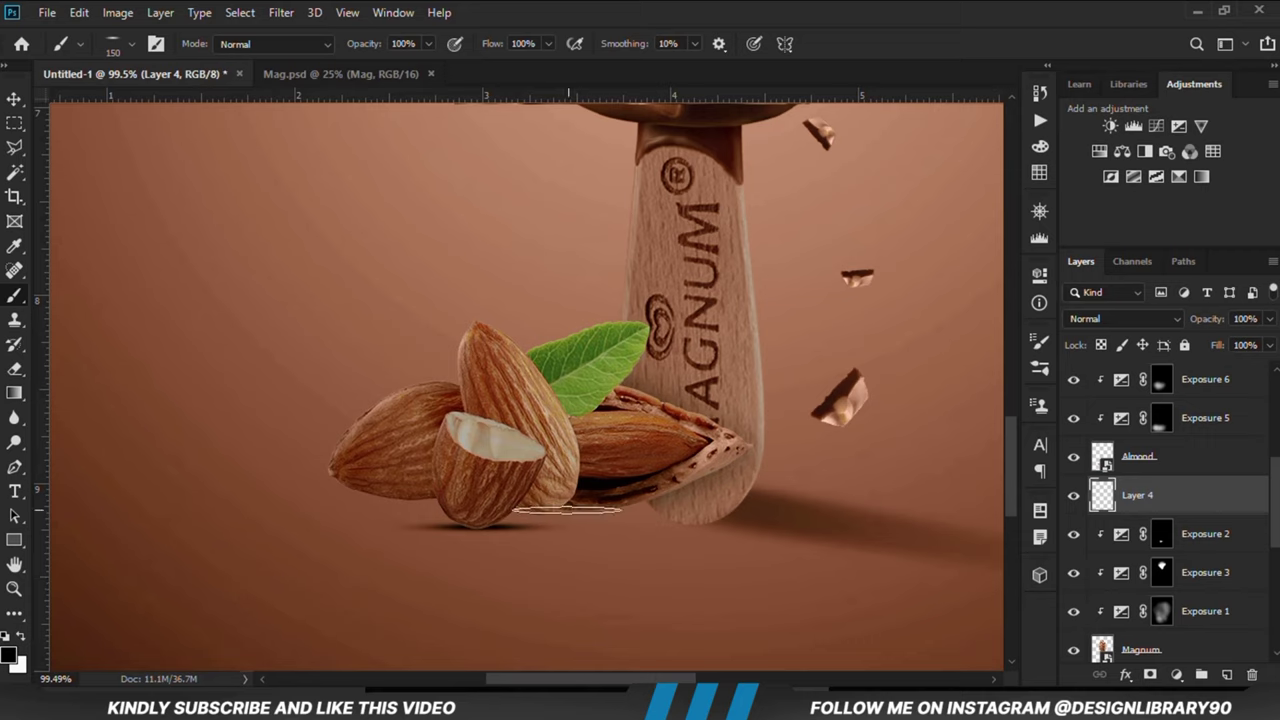
Paint contact shadows under the open-shell almond with the brush at 250 px and under the leftmost almond at 150 px.
key(bracketright)
key(bracketright)
key(bracketright)
key(bracketright)
click(585, 508)
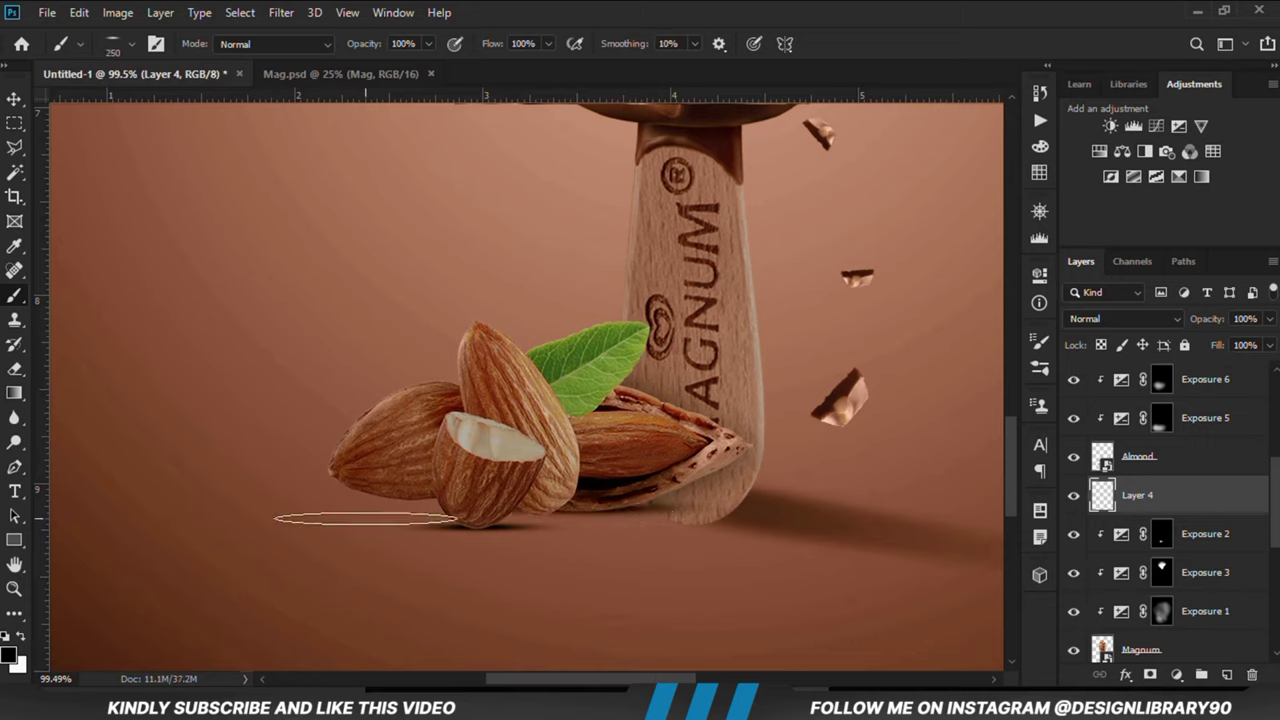
key(bracketleft)
key(bracketleft)
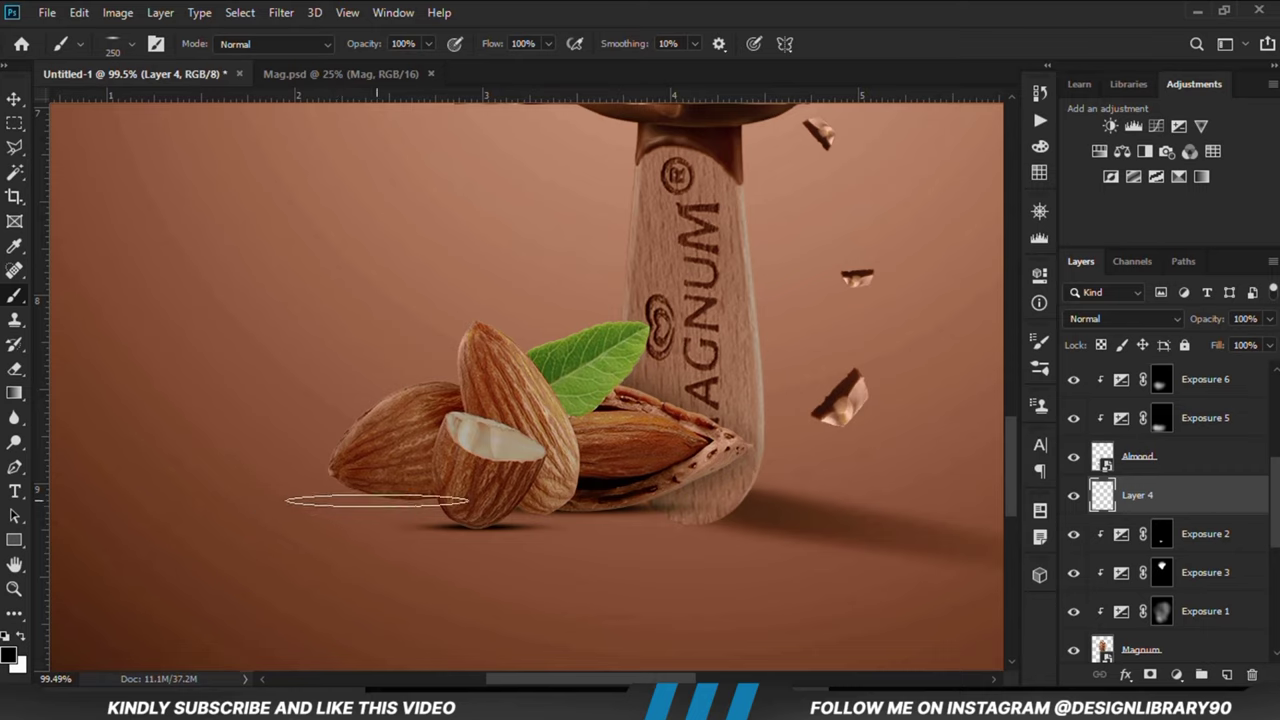
key(bracketleft)
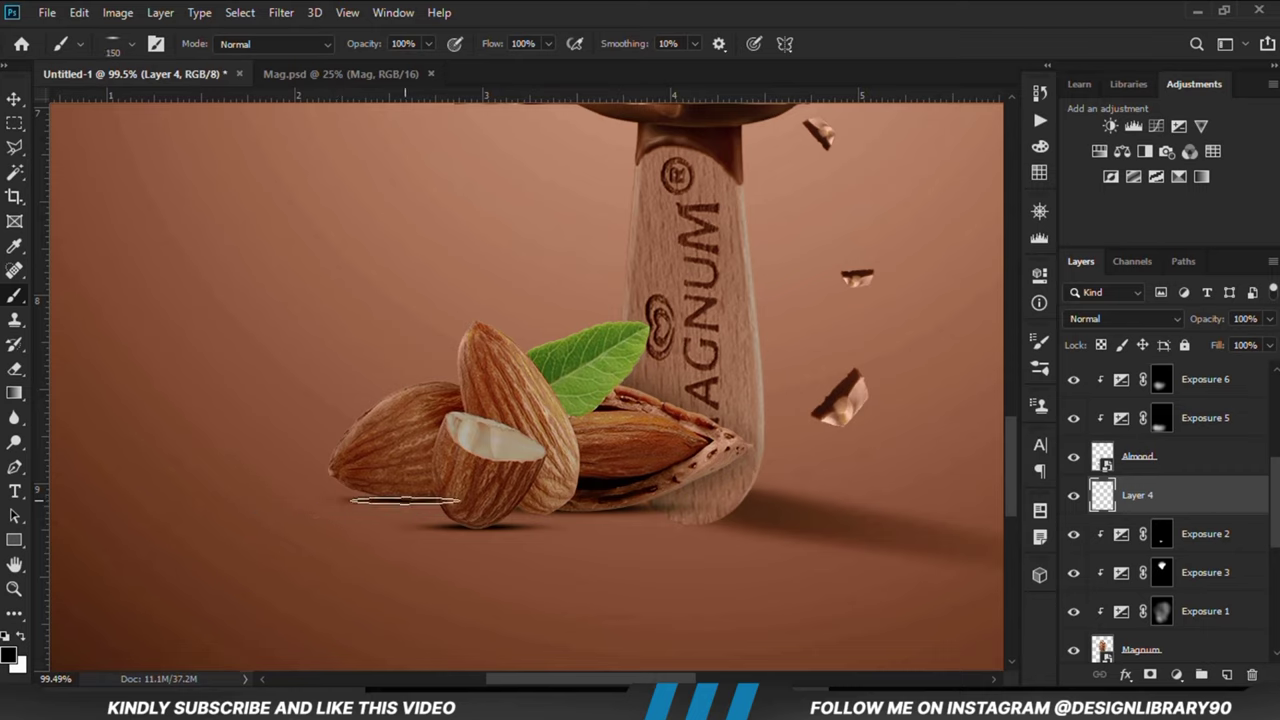
Compare the almonds with and without the contact shadows on Layer 4, and move that layer beneath the Magnum layer.
alt+scroll(357, 543, down, 3)
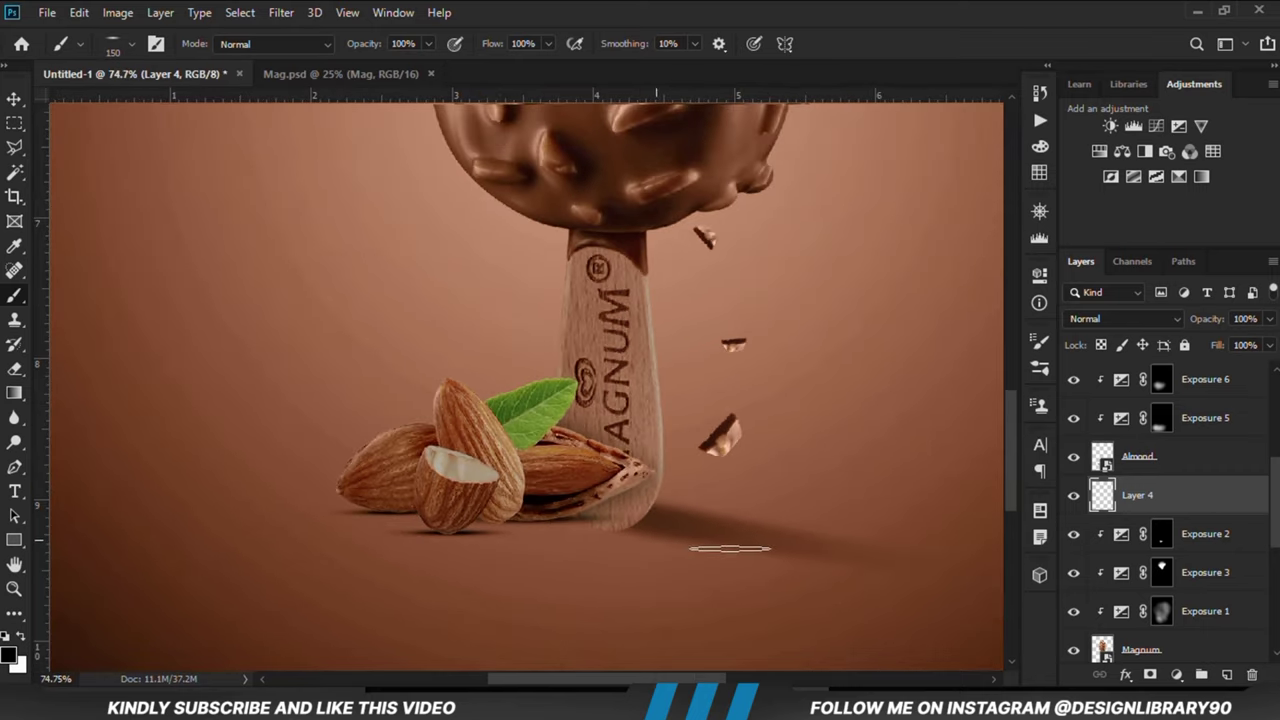
click(1073, 496)
click(1073, 496)
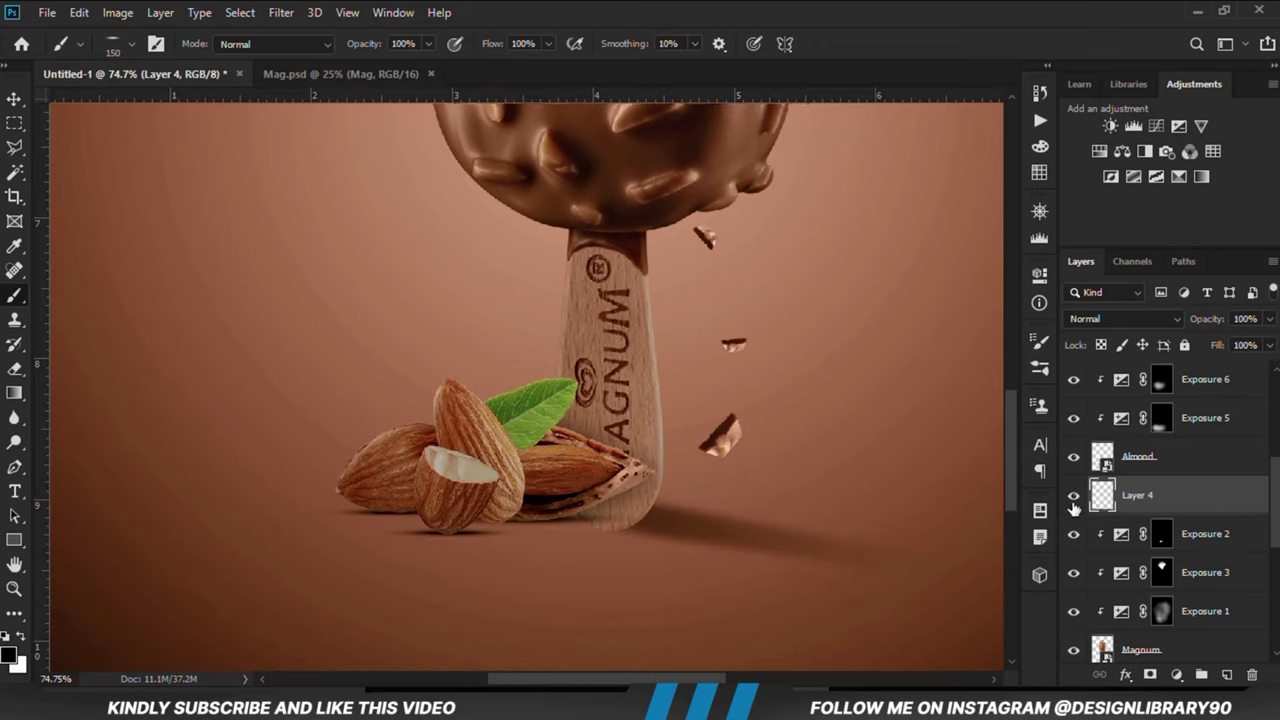
mouse_move(1146, 510)
mouse_down()
mouse_move(1140, 655)
mouse_move(1136, 512)
mouse_up()
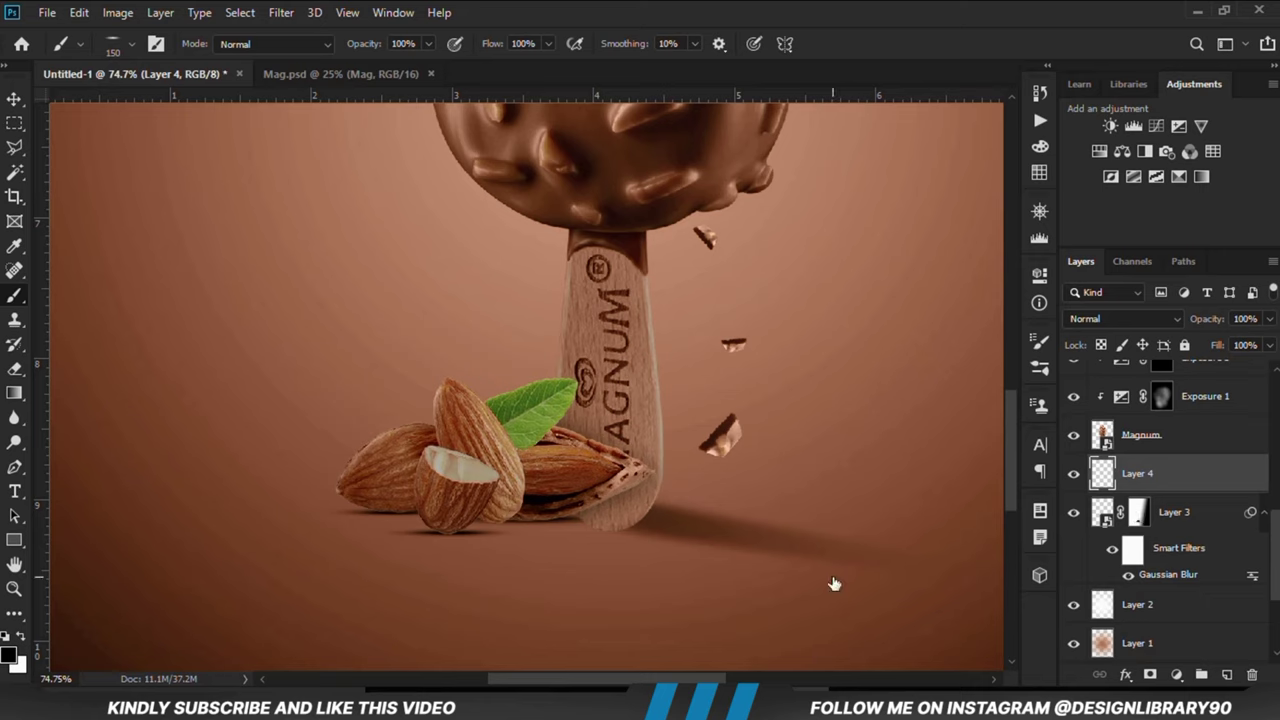
Lower the opacity of Layer 4 to 53% and fit the whole poster in view.
click(14, 99)
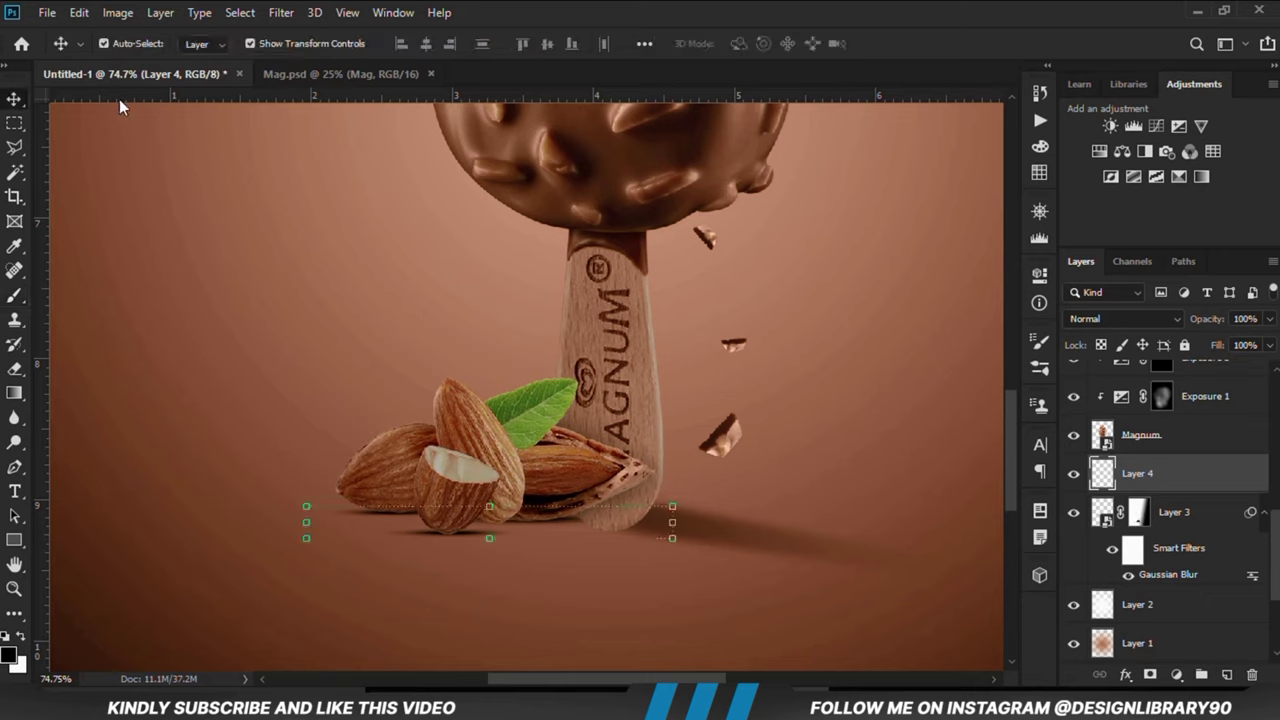
click(1268, 319)
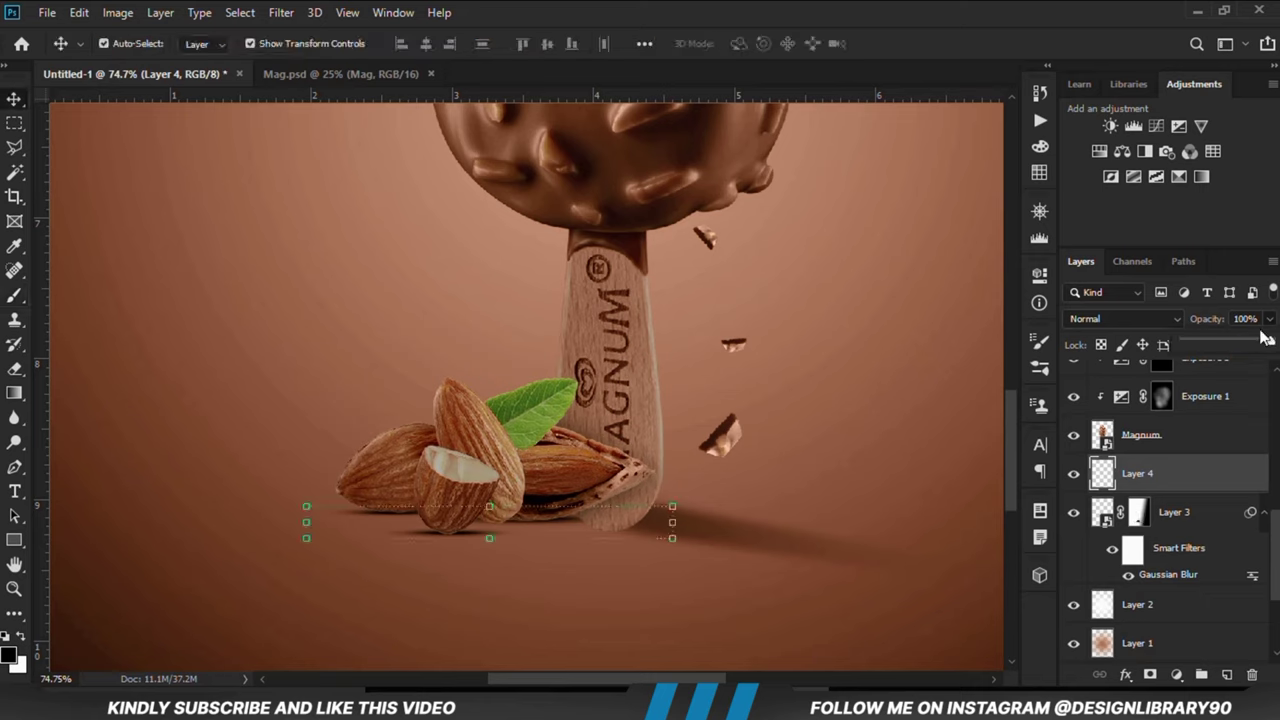
drag(1249, 344, 1229, 340)
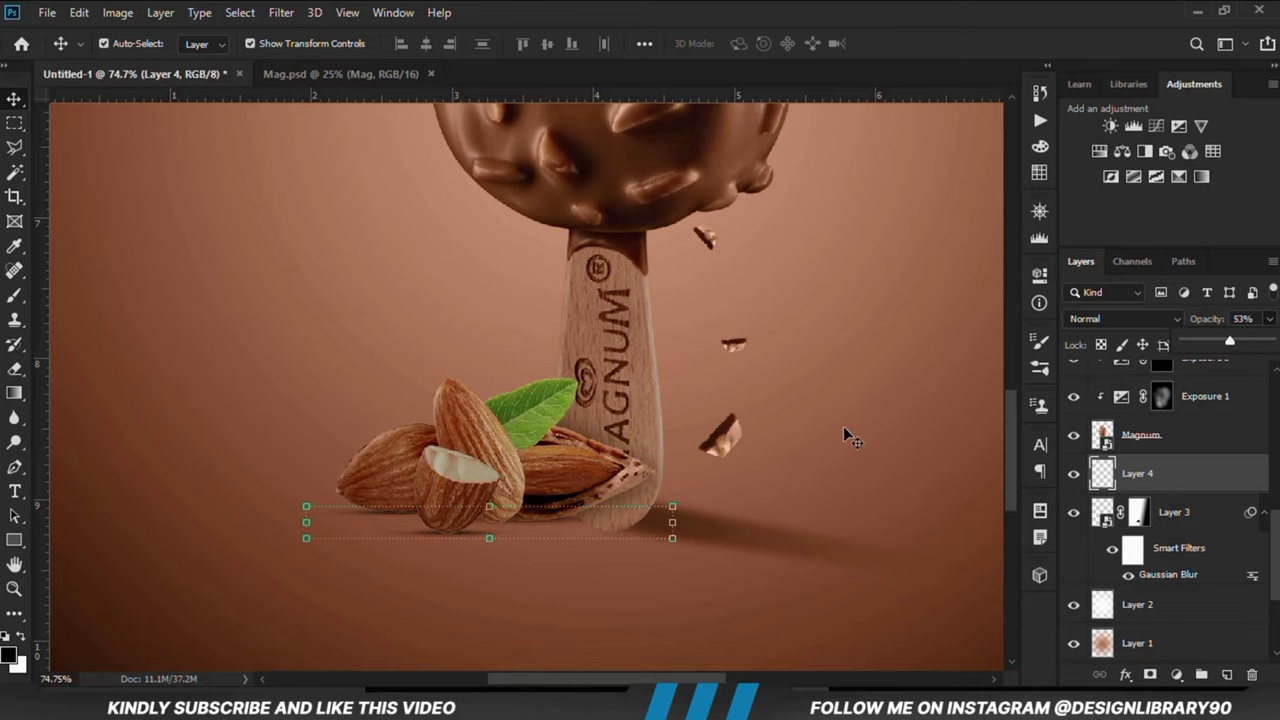
key(ctrl+0)
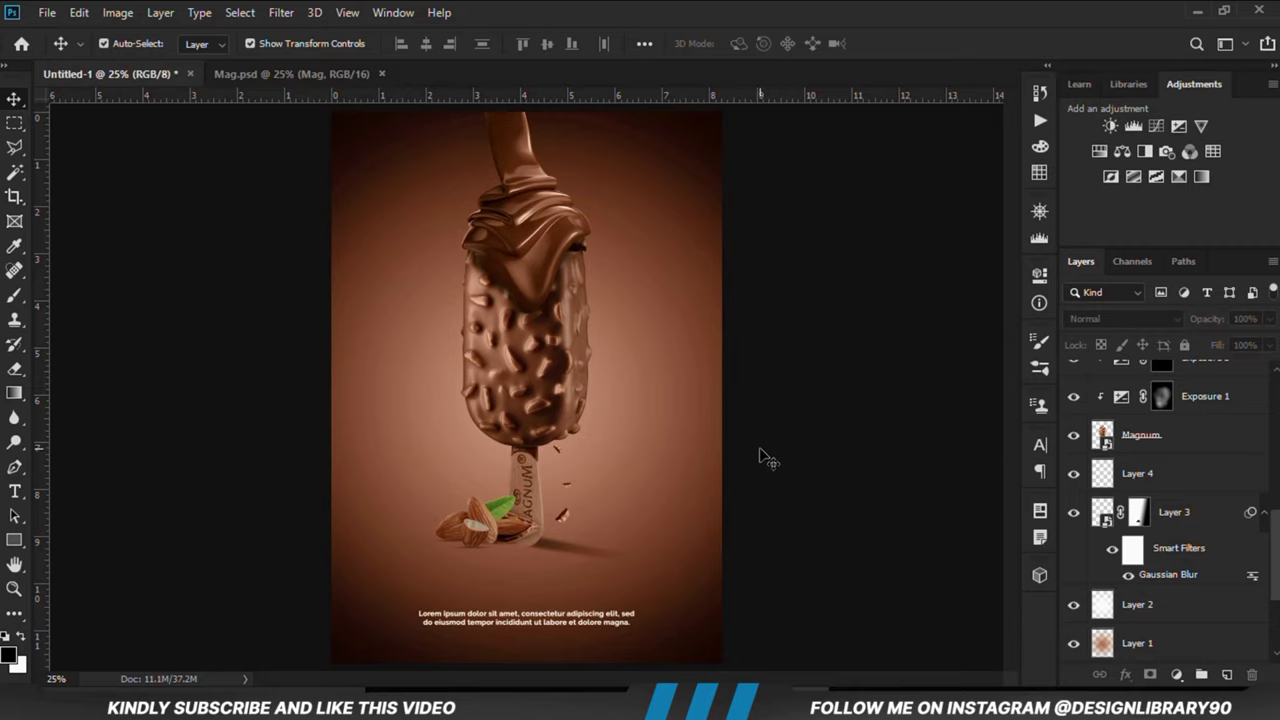
Nudge the Lorem ipsum text block slightly upward.
click(570, 618)
click(570, 620)
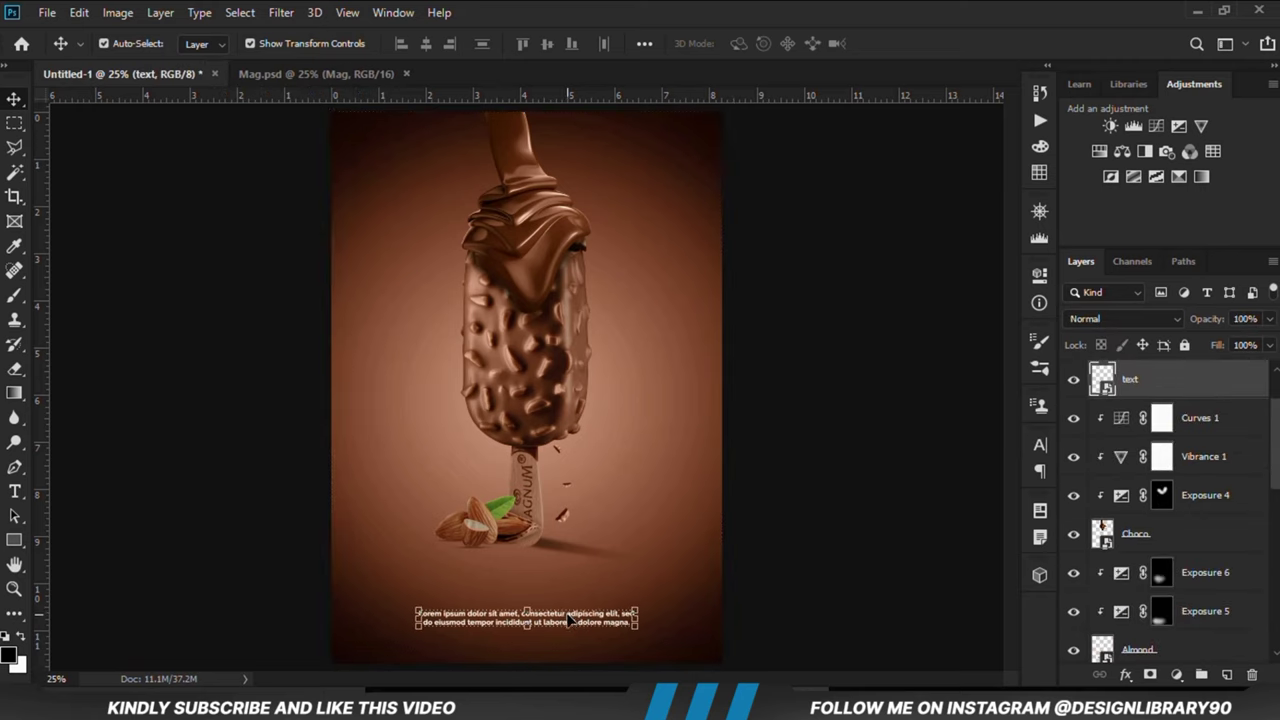
click(886, 570)
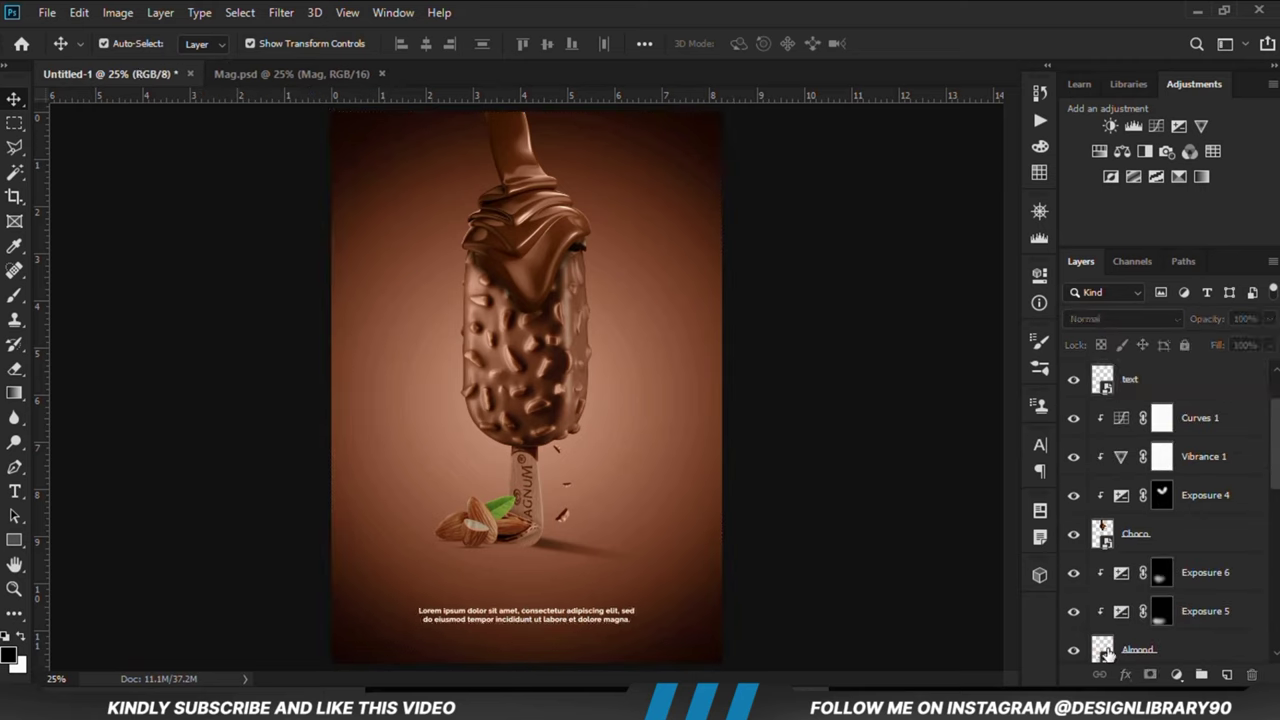
Add a Curves adjustment layer at the top of the stack and pull its shadow region down slightly.
click(1177, 675)
click(1166, 429)
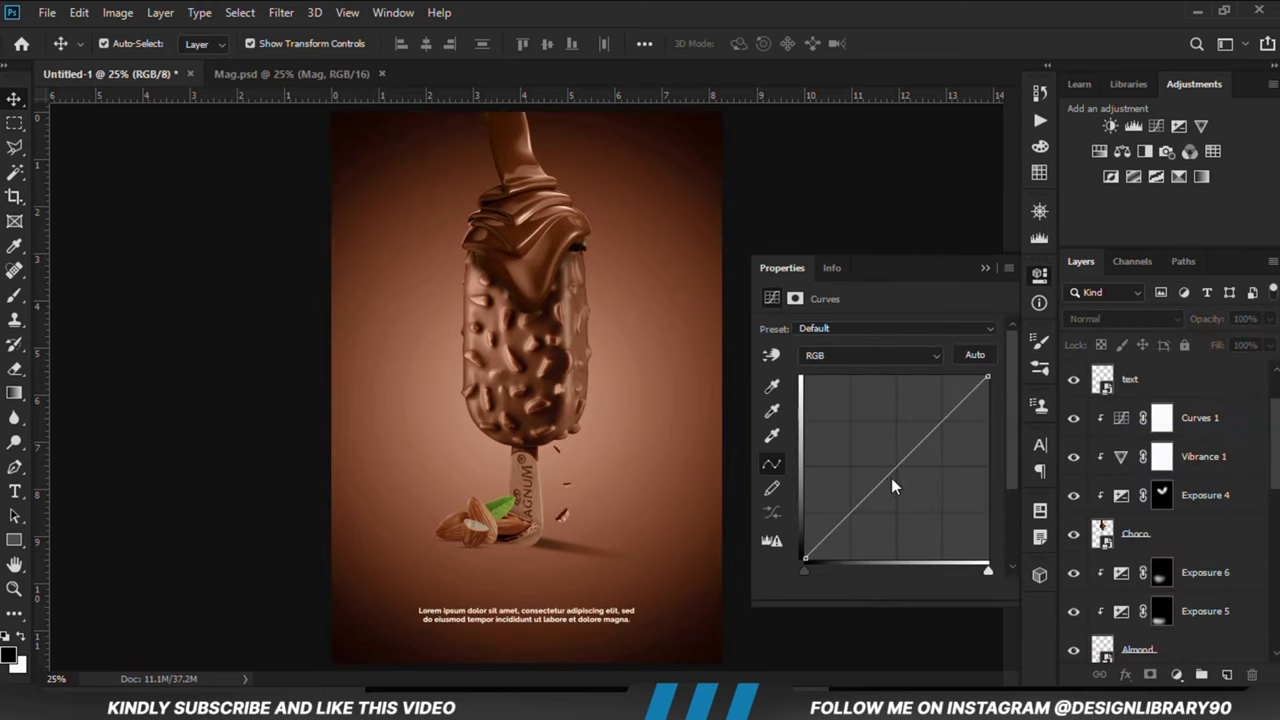
drag(859, 512, 847, 519)
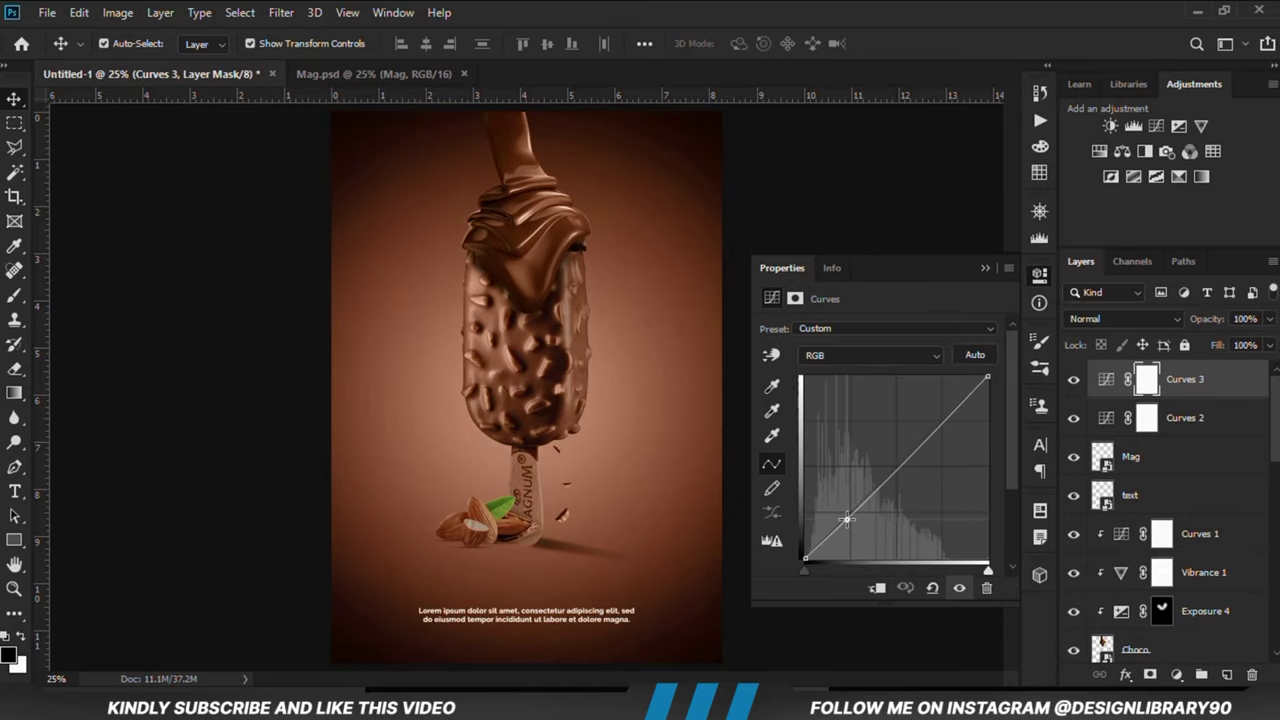
click(986, 268)
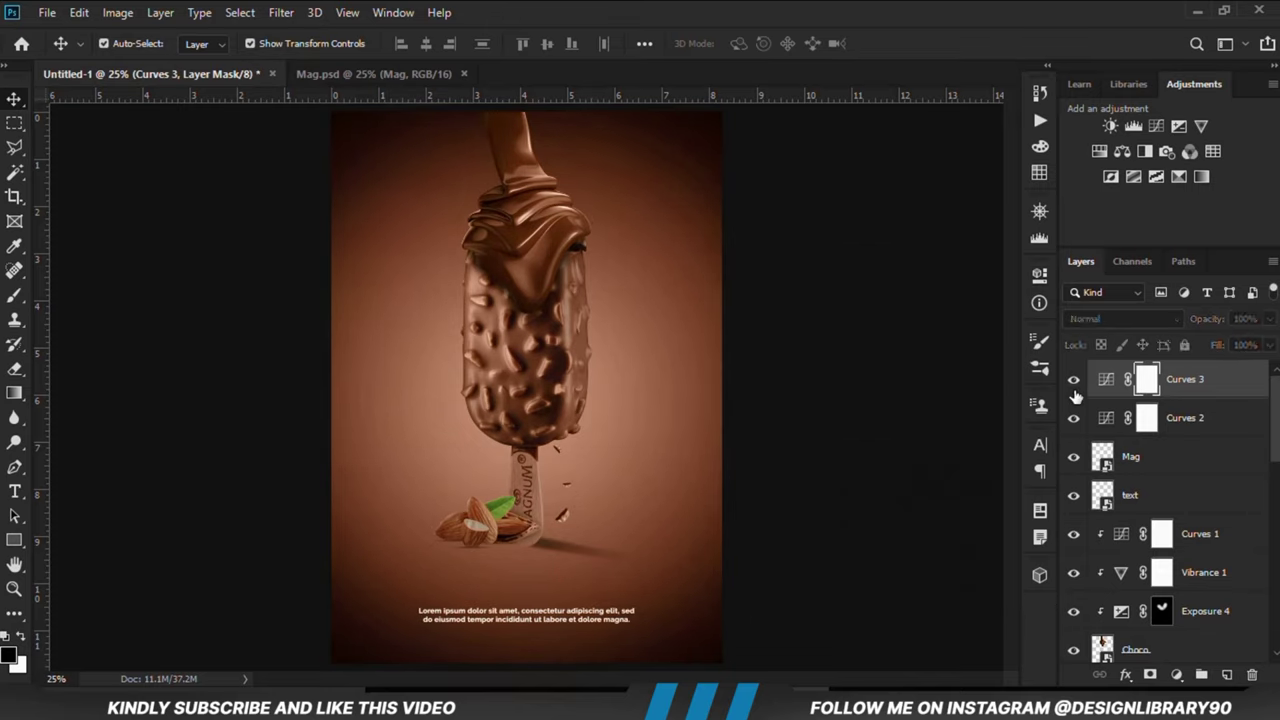
click(900, 443)
Check the Choco layer by toggling its visibility, and add a Solid Color fill layer directly above it.
click(512, 230)
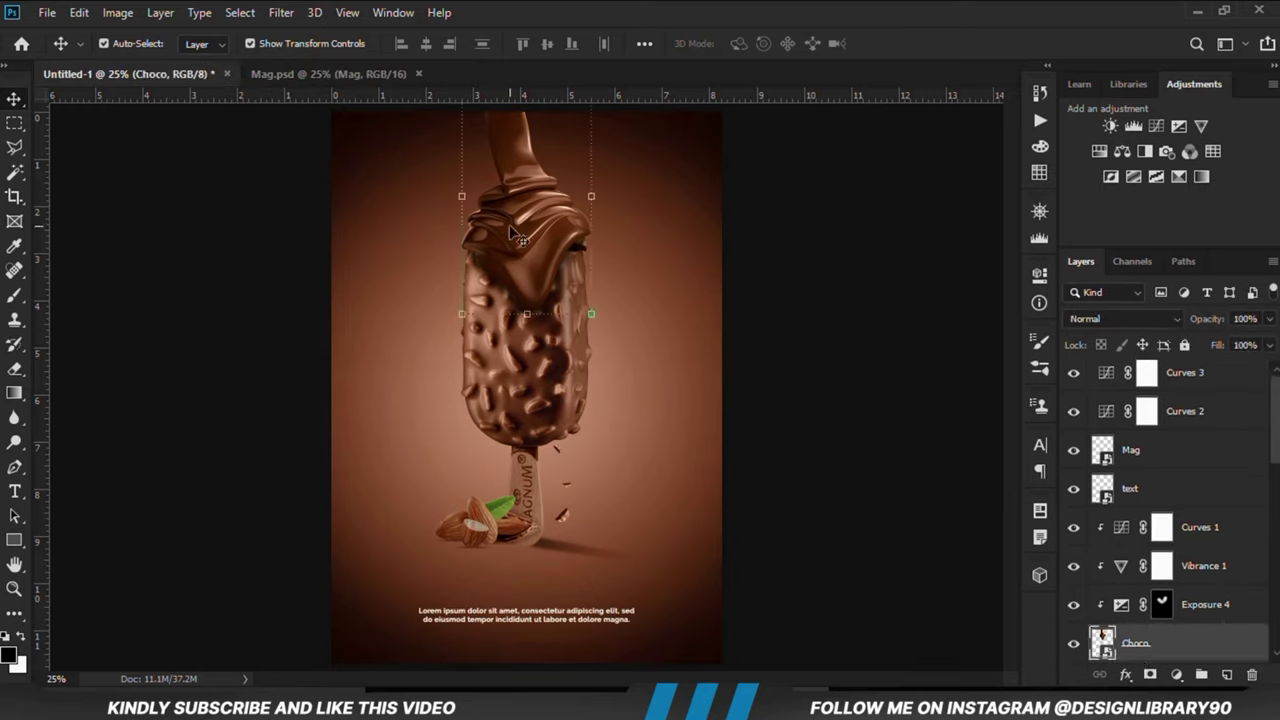
scroll(1090, 593, down, 2)
click(1074, 566)
click(1074, 566)
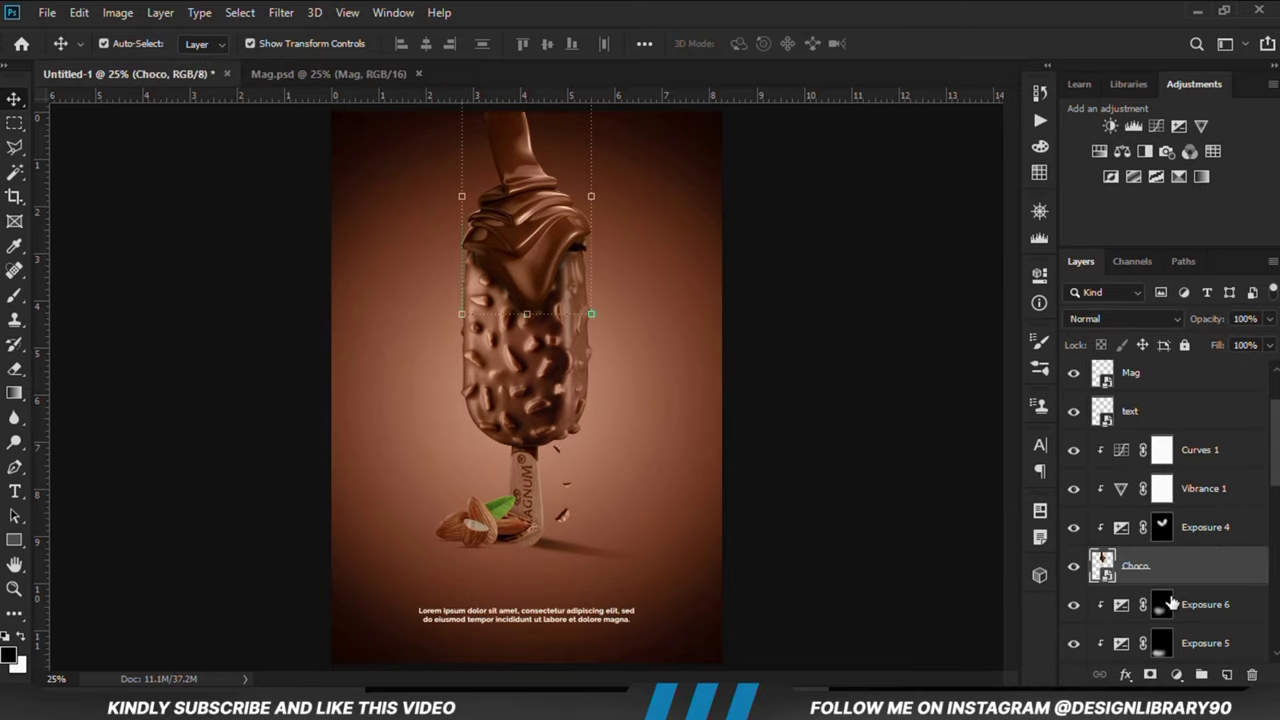
click(1176, 678)
click(1160, 340)
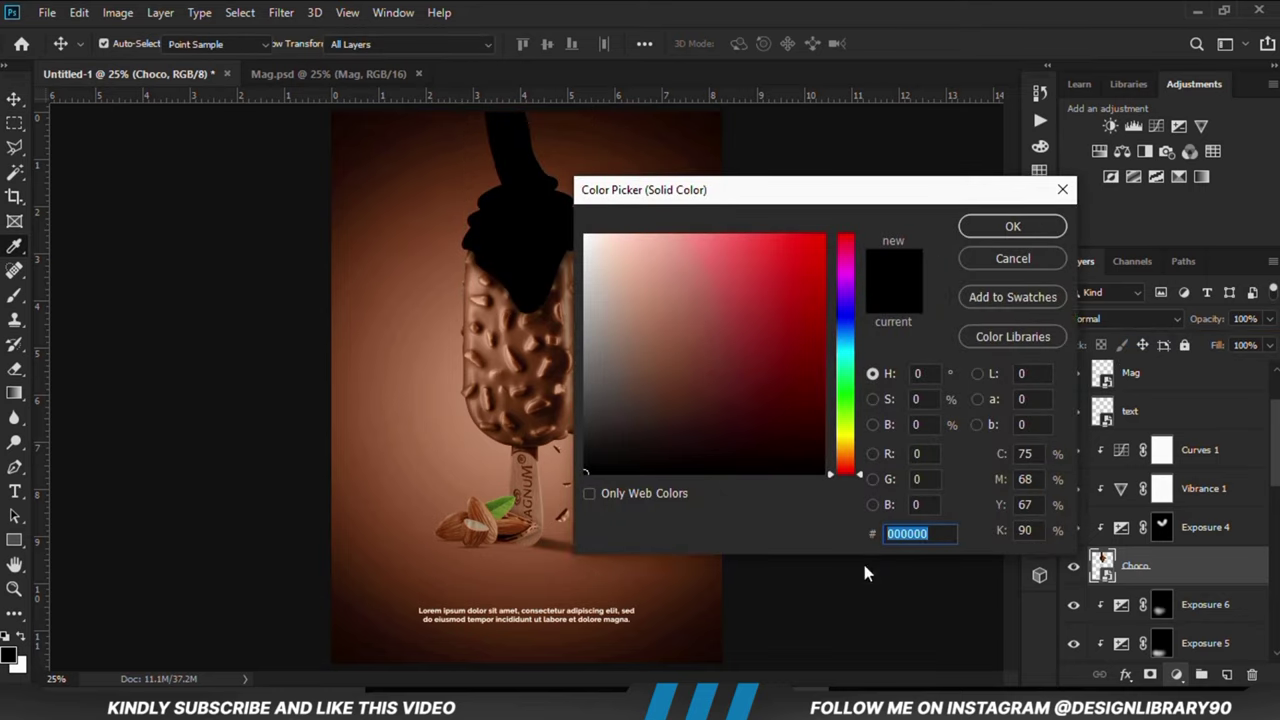
Copy the colour code 9d4a1f from Notepad and apply it to the new fill over the chocolate pour.
click(737, 640)
double_click(545, 322)
right_click(528, 321)
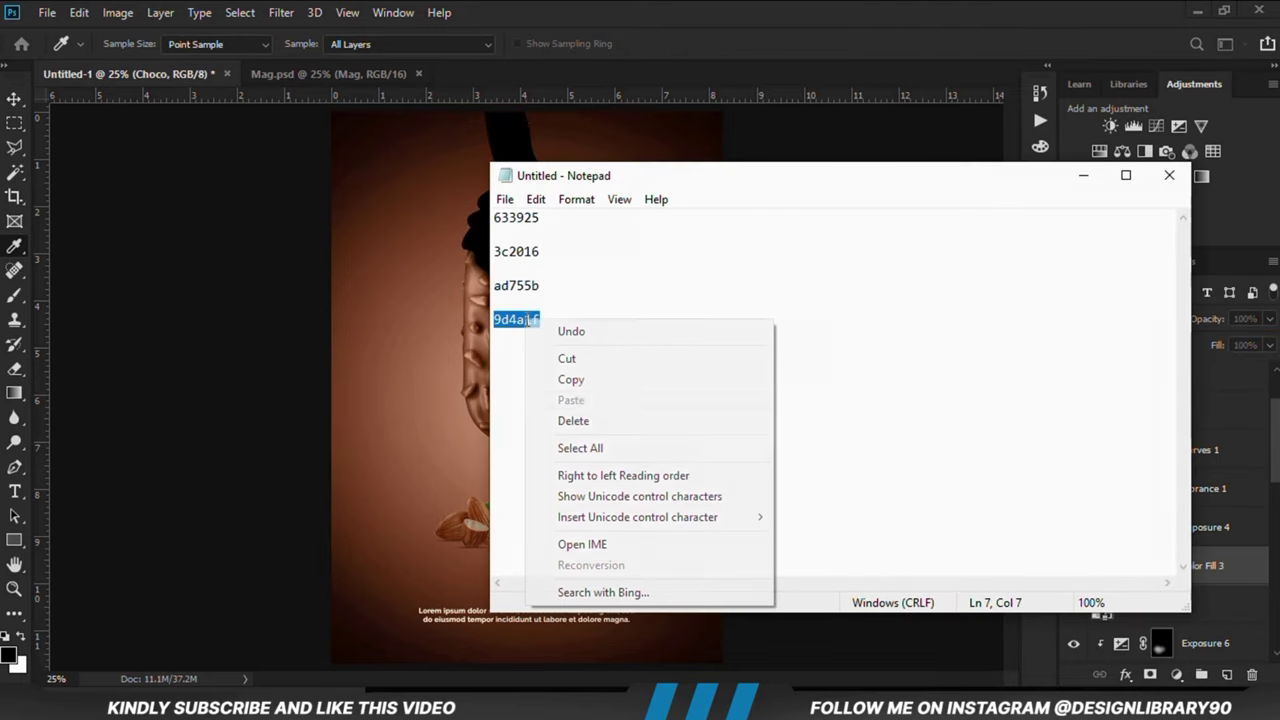
click(594, 386)
click(700, 63)
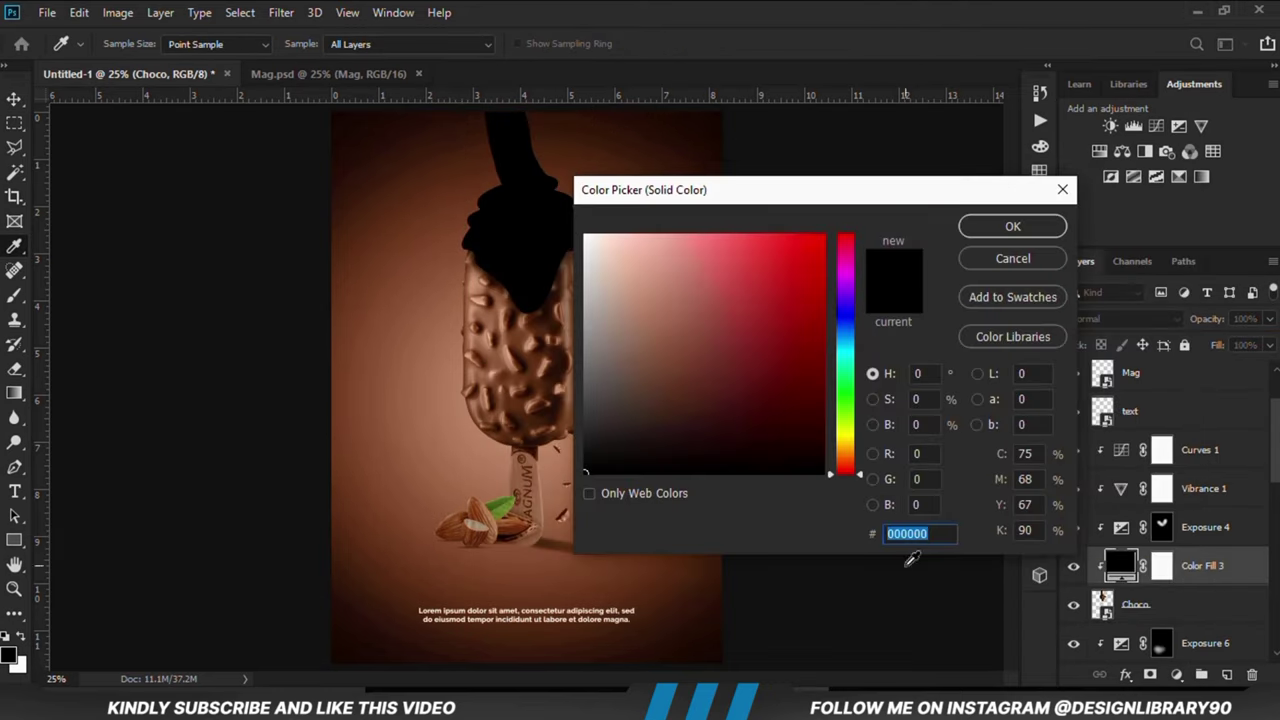
right_click(909, 537)
click(960, 356)
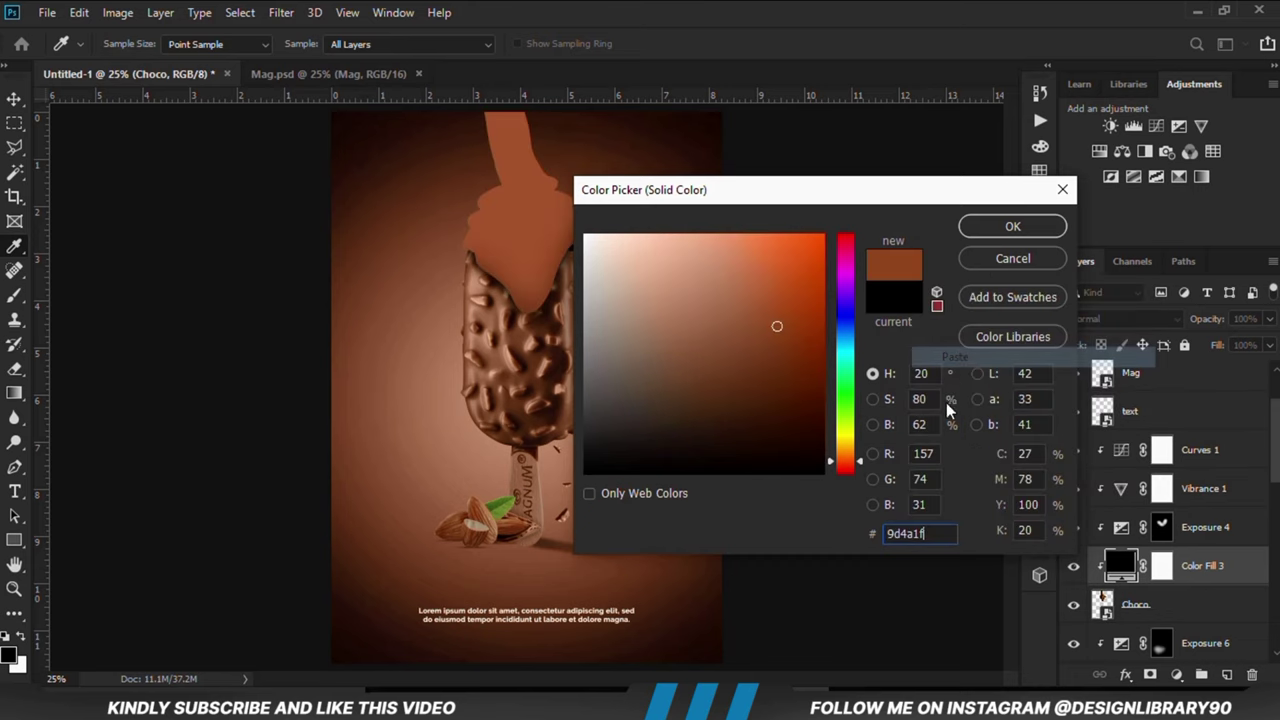
double_click(931, 538)
click(1012, 226)
key(v)
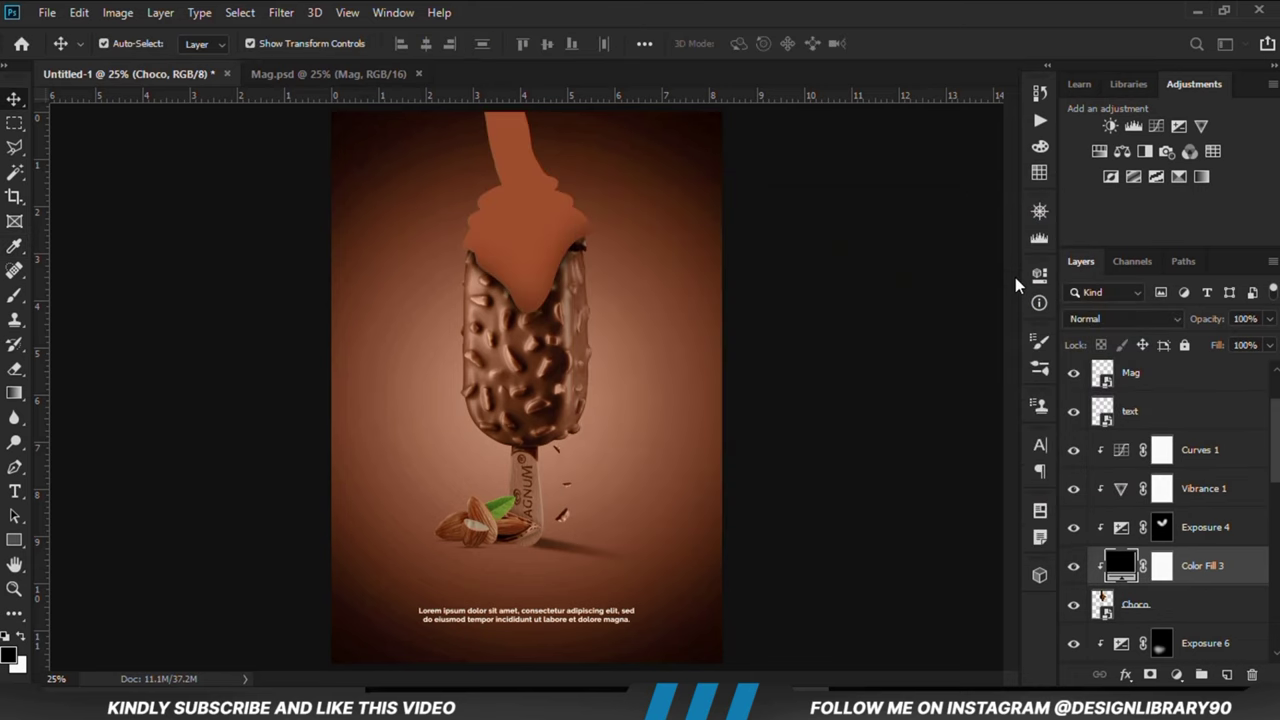
Set Color Fill 3's blend mode to Linear Dodge (Add) and split its underlying-layer Blend If shadow slider to 35 / 113, checking the effect.
click(1140, 320)
click(1135, 401)
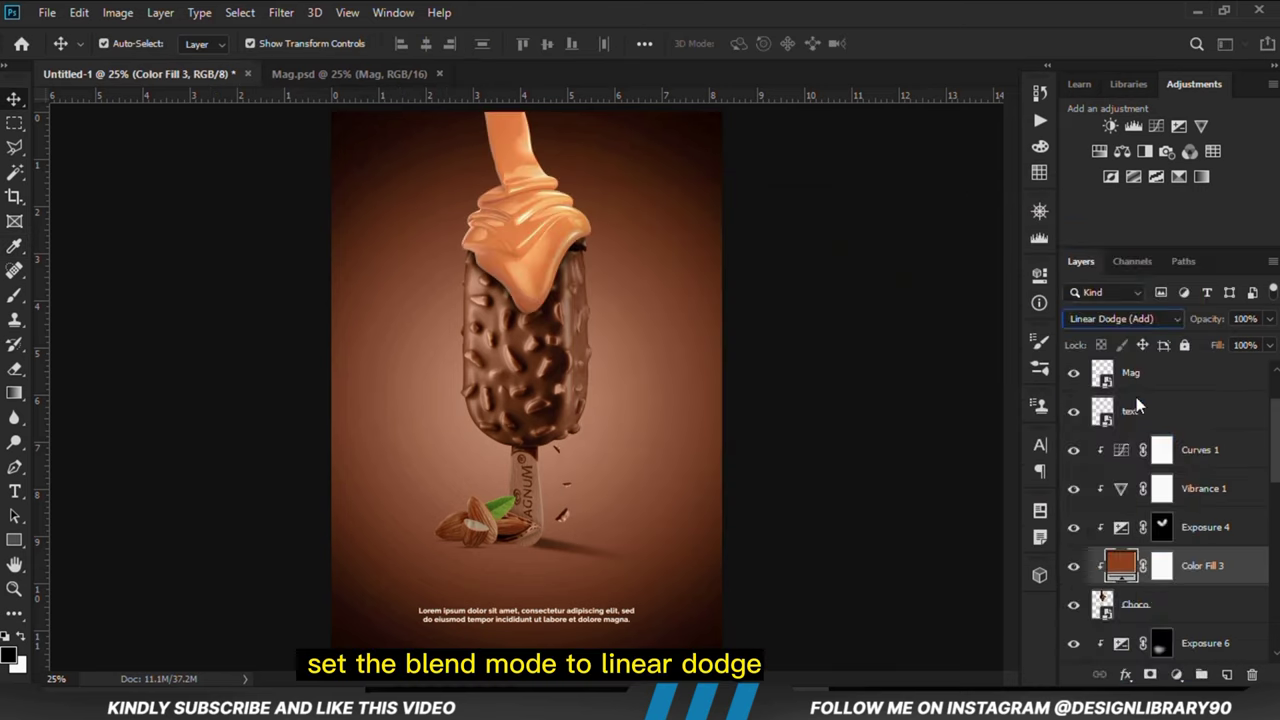
right_click(1222, 568)
click(1020, 28)
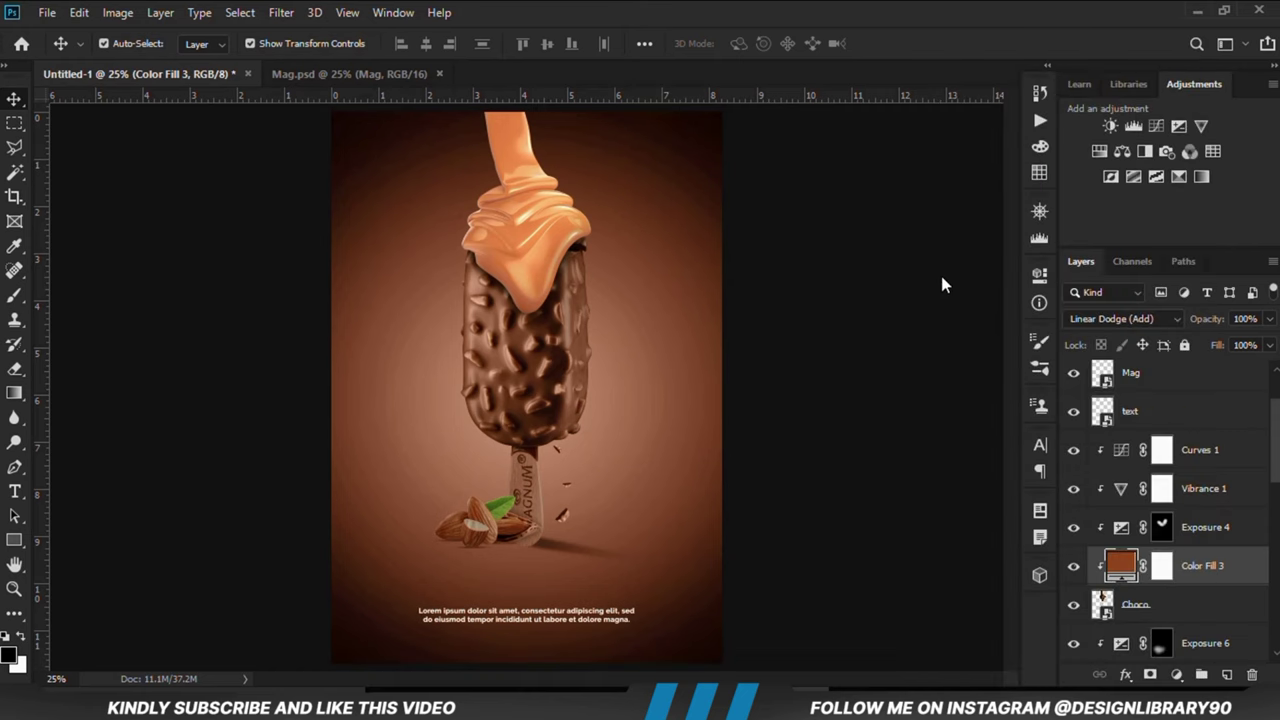
drag(801, 553, 898, 553)
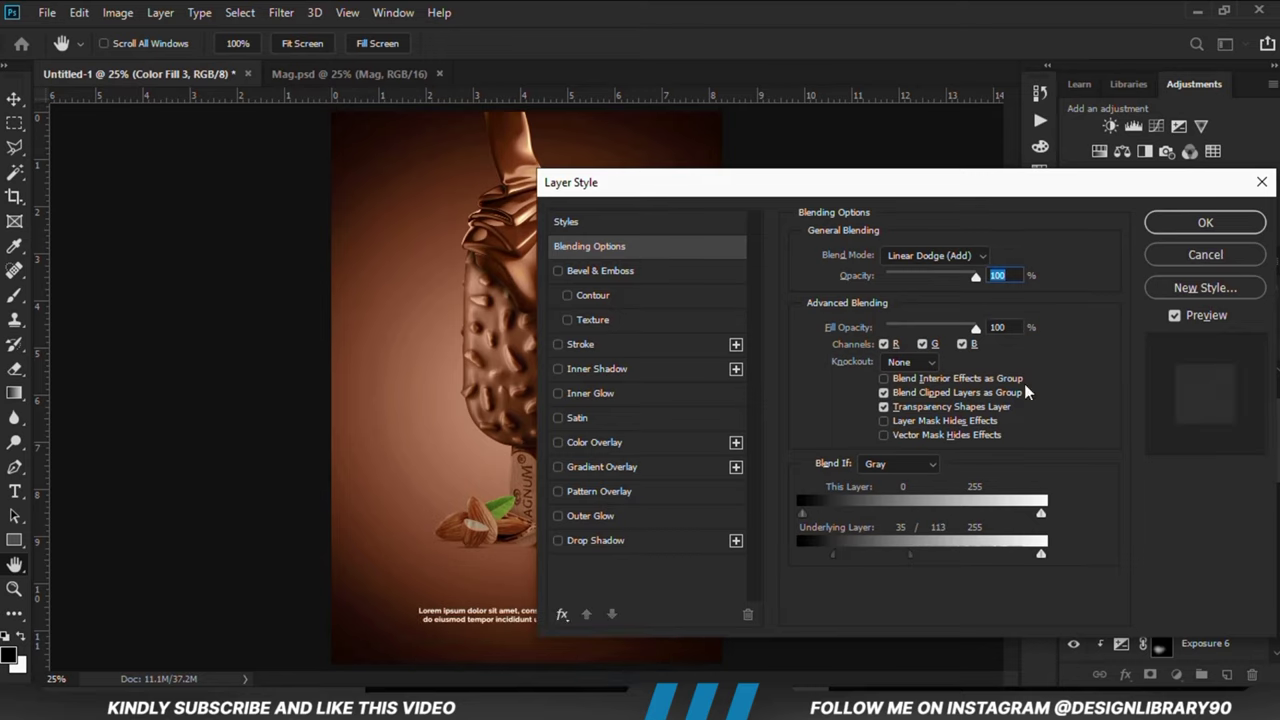
click(1205, 222)
click(1073, 567)
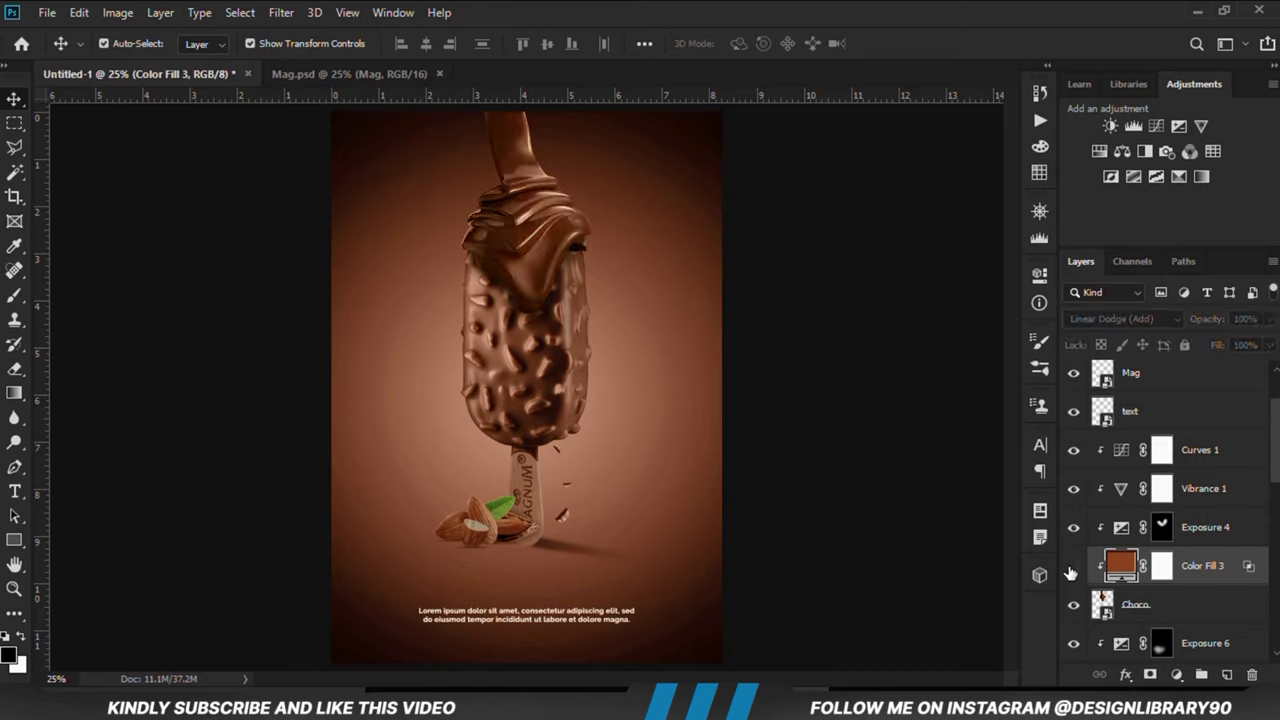
click(1073, 567)
click(1073, 567)
click(1073, 567)
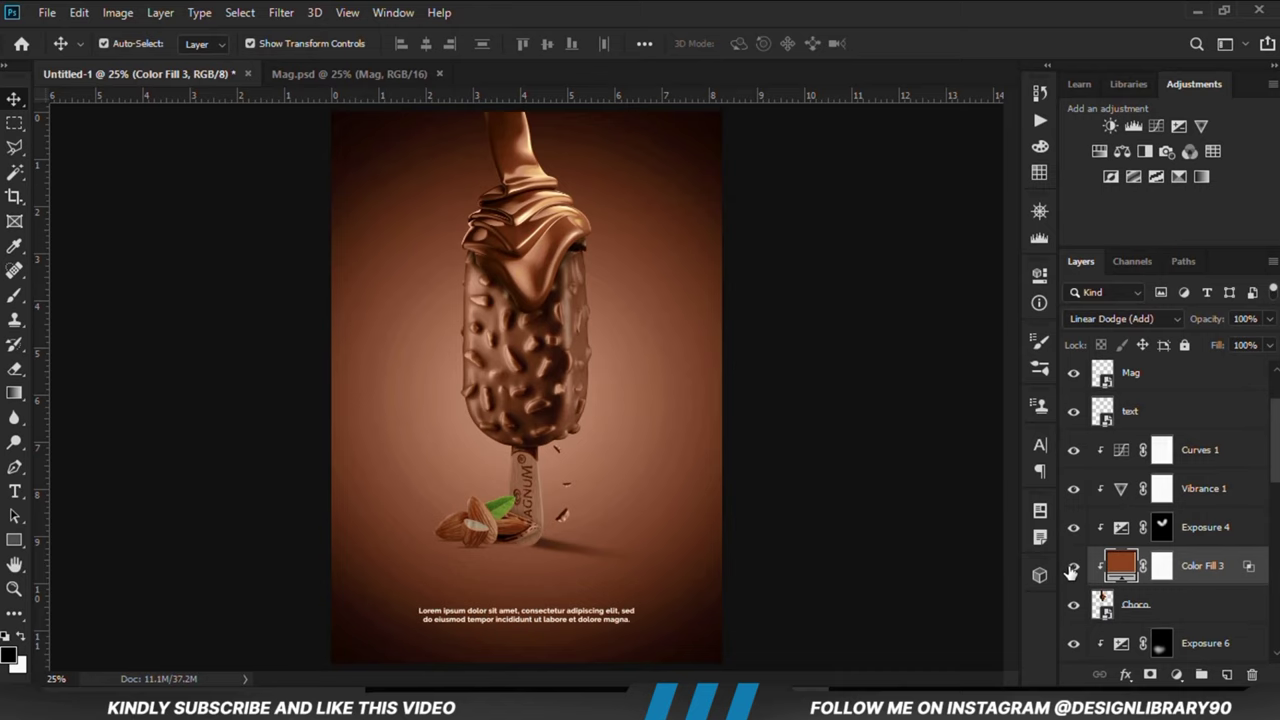
Invert Color Fill 3's layer mask to black and set up a soft round brush at 18% opacity.
click(1163, 566)
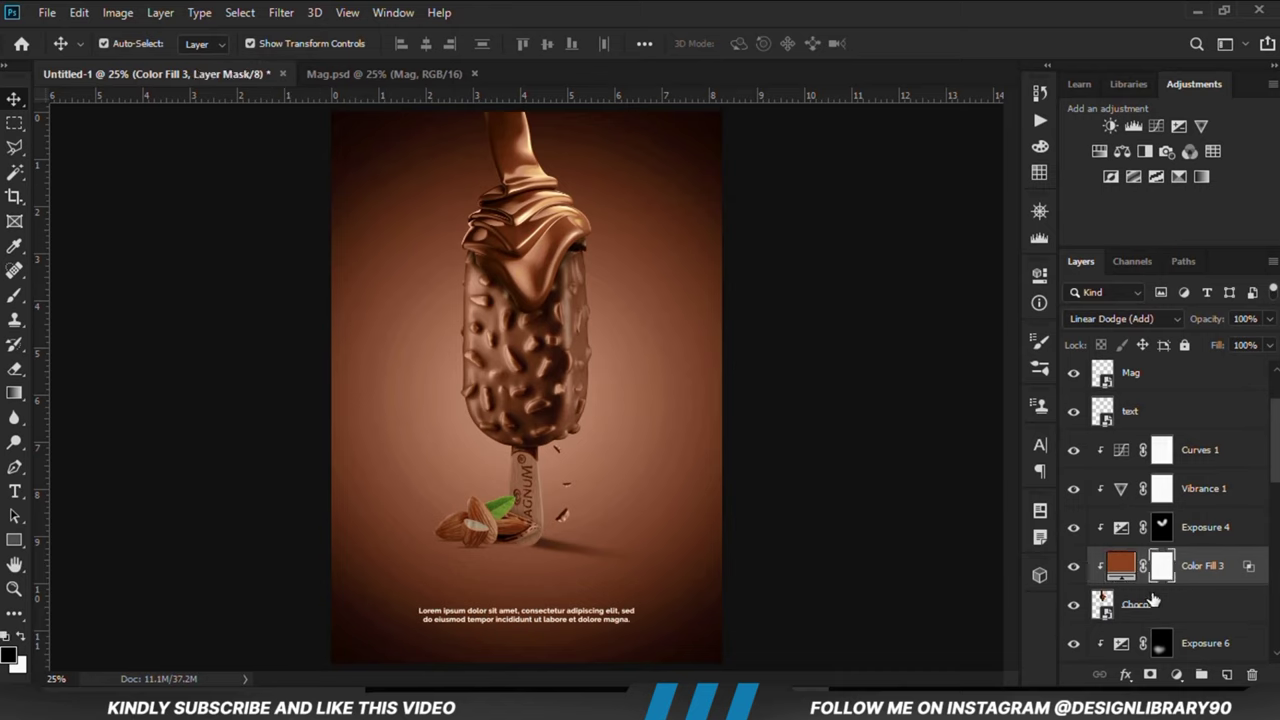
key(ctrl+i)
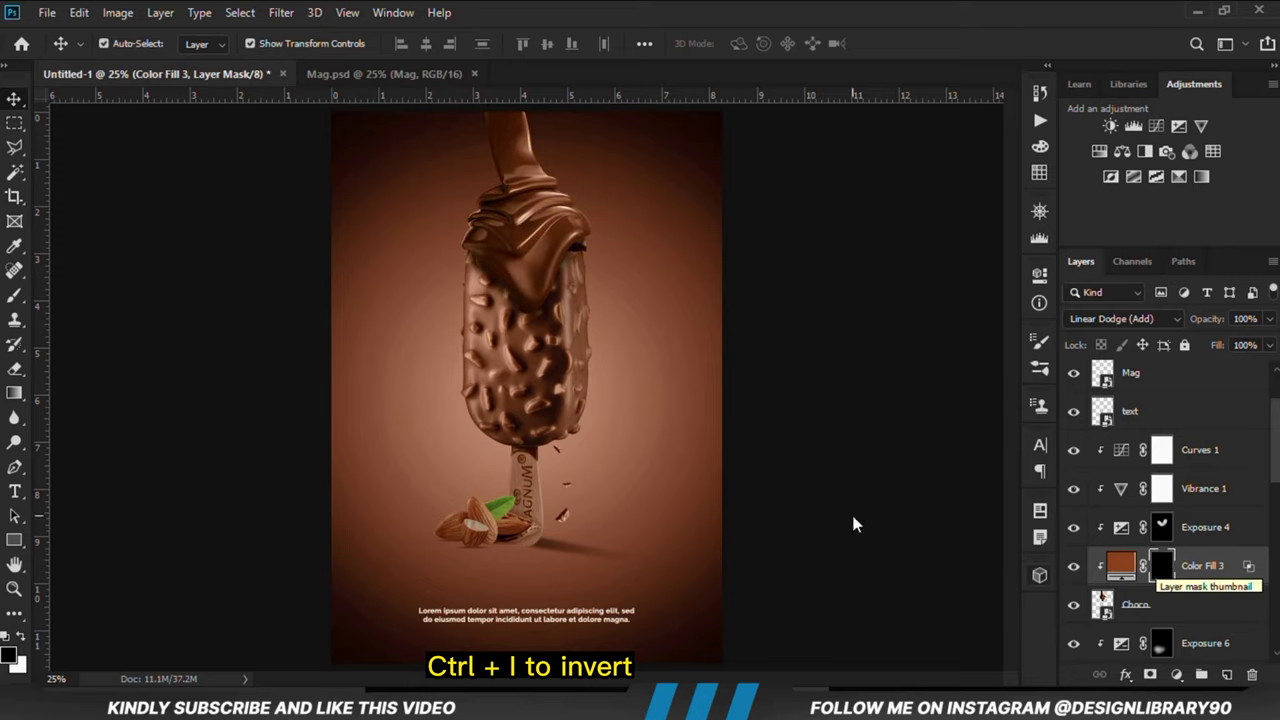
click(14, 295)
click(100, 289)
right_click(336, 239)
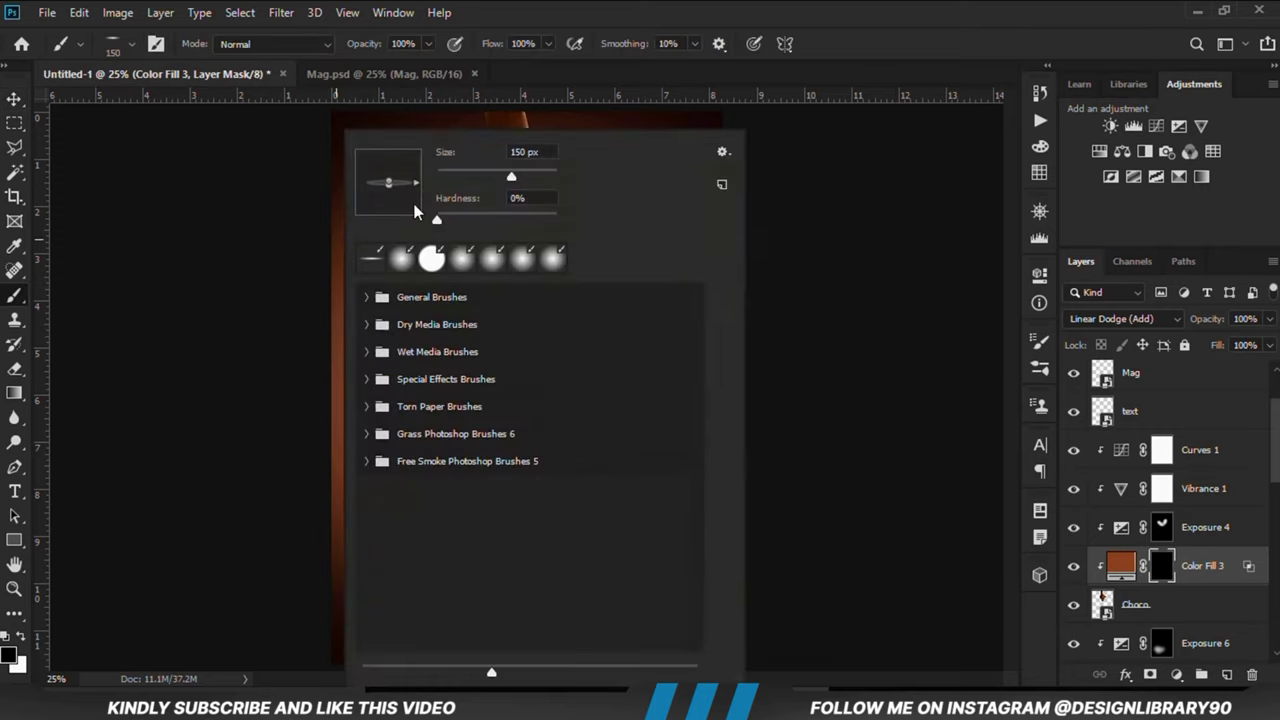
drag(392, 186, 397, 221)
click(519, 4)
click(429, 45)
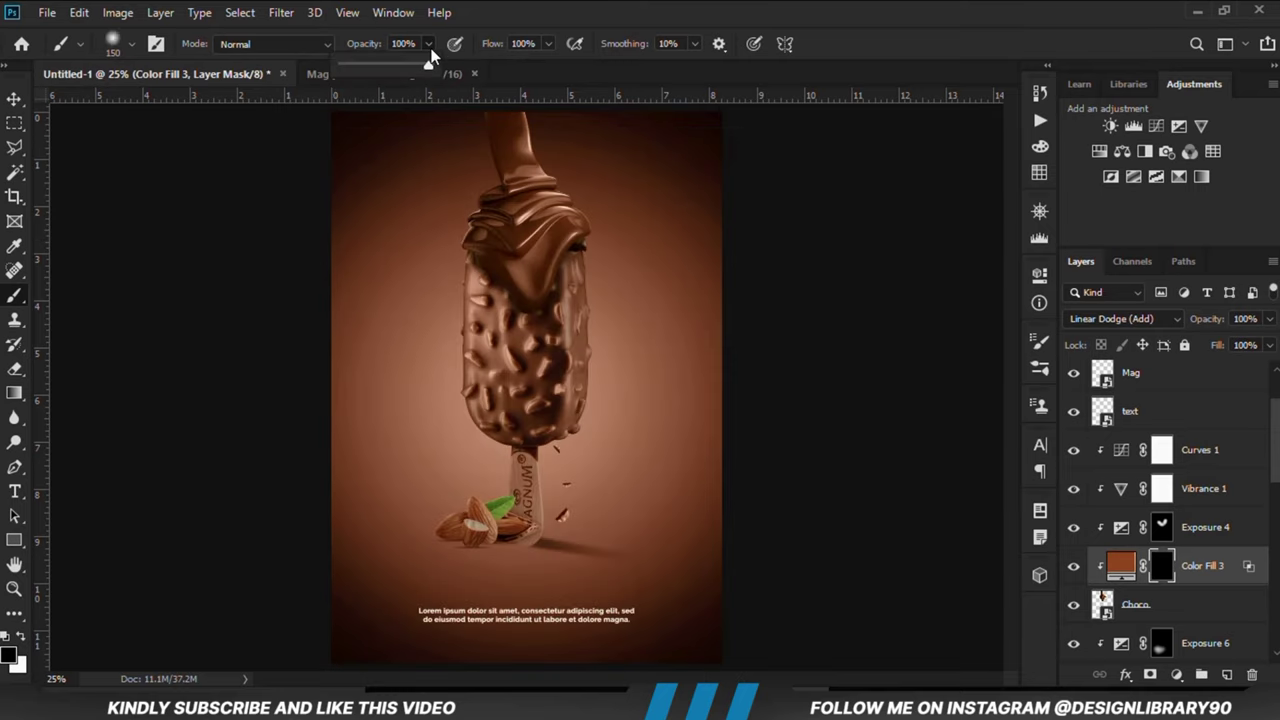
click(501, 4)
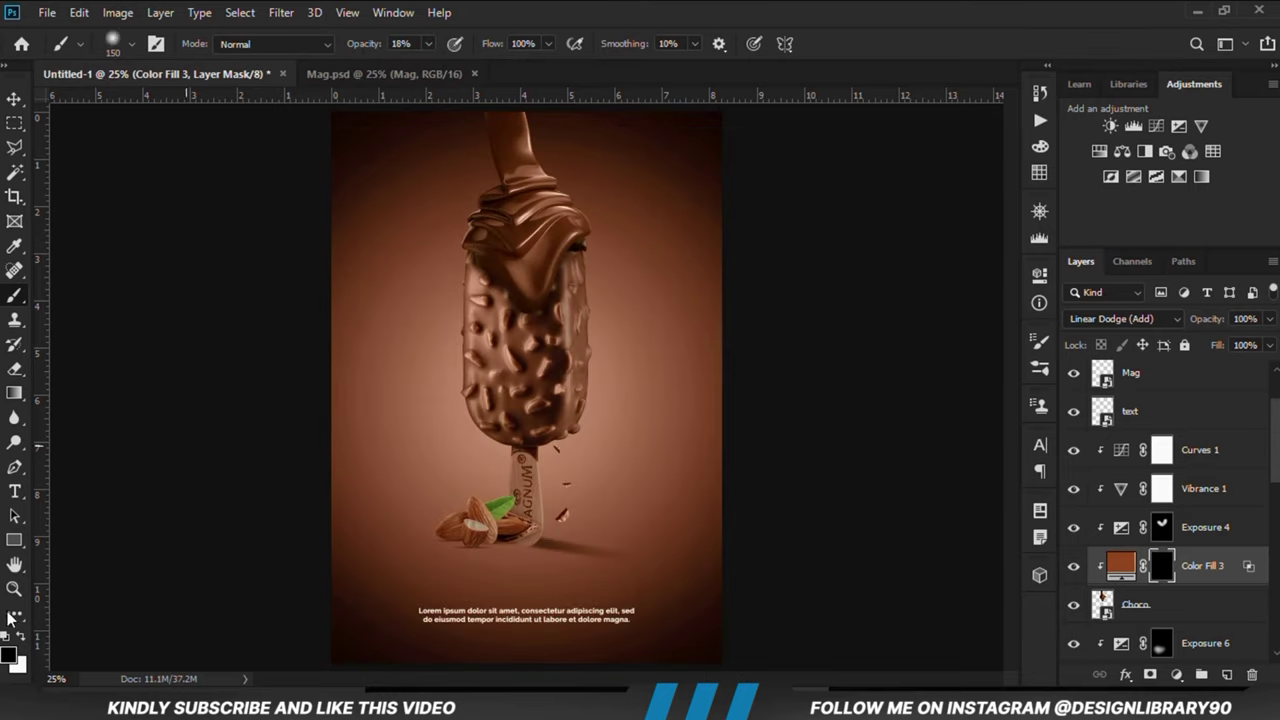
Paint on Color Fill 3's mask with white and a 400 px brush along the outer left edge of the chocolate pour.
click(22, 636)
key(bracketright)
key(bracketright)
key(bracketright)
key(bracketright)
key(bracketright)
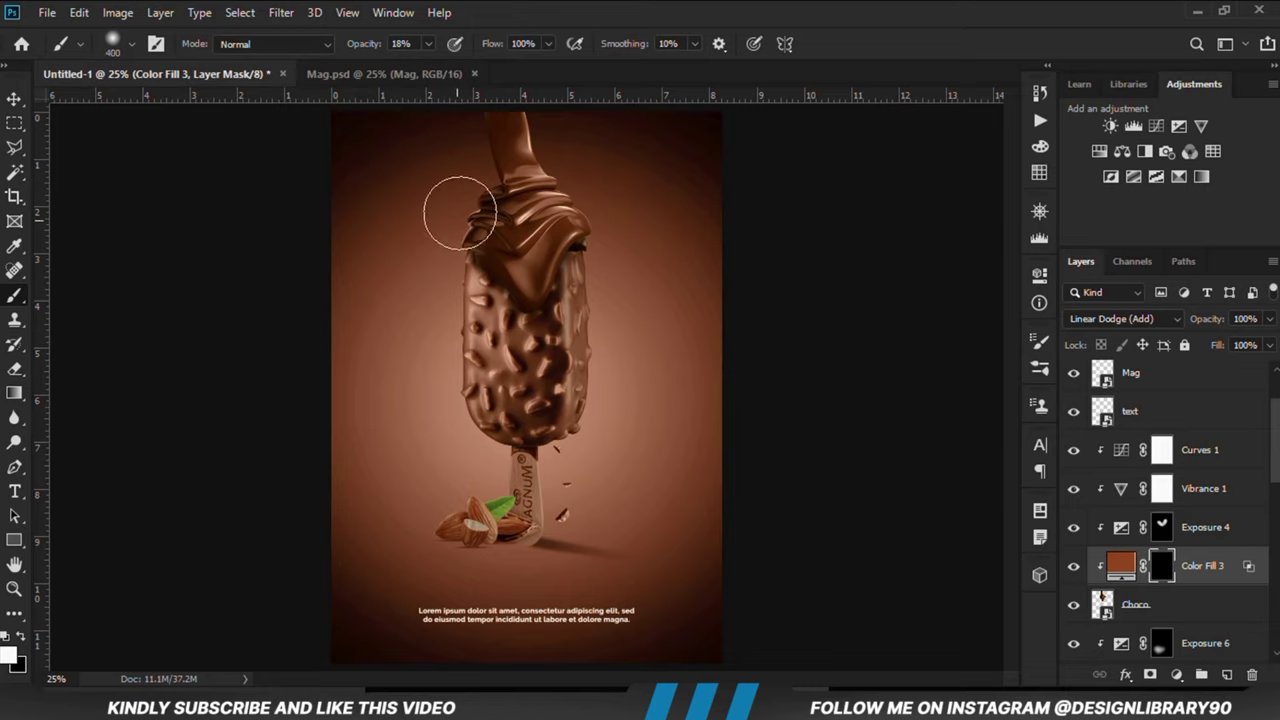
mouse_move(459, 212)
mouse_down()
mouse_move(464, 182)
mouse_move(422, 289)
mouse_move(471, 147)
mouse_move(485, 185)
mouse_move(430, 258)
mouse_move(488, 256)
mouse_move(484, 315)
mouse_move(459, 252)
mouse_move(317, 229)
mouse_move(517, 173)
mouse_move(451, 195)
mouse_up()
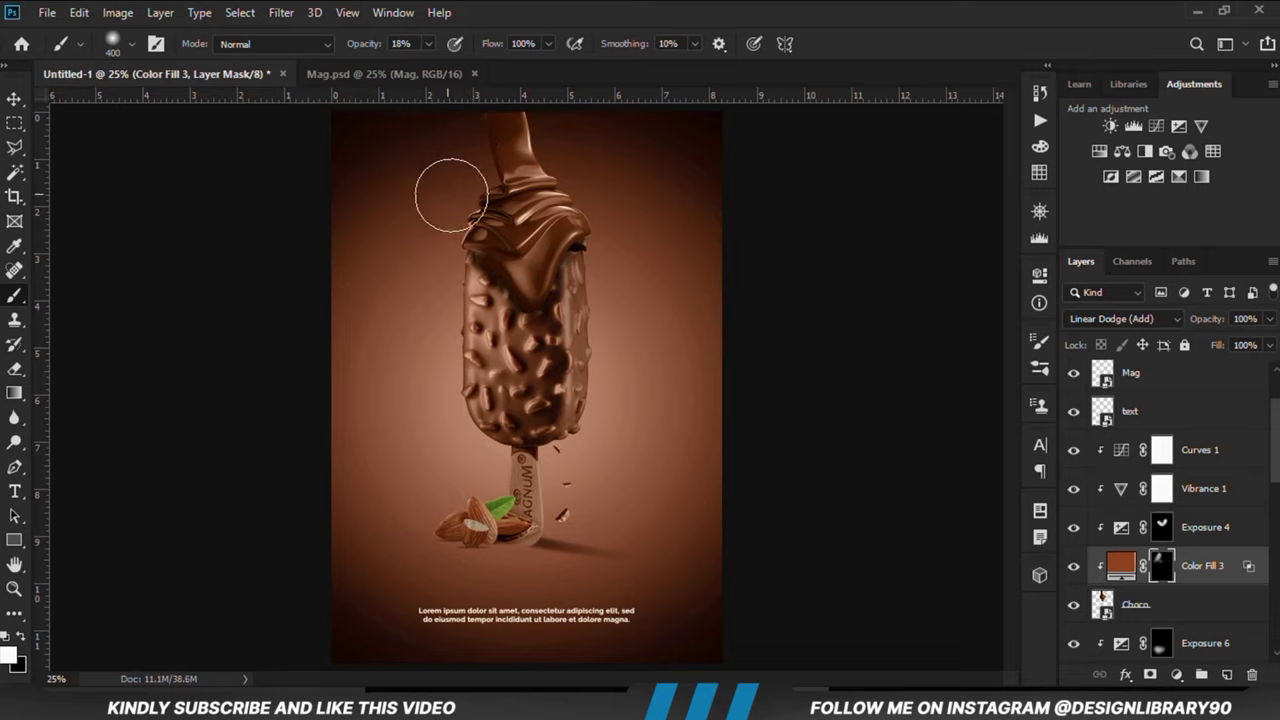
Compare the chocolate pour with and without the painted Color Fill 3 highlight.
click(1073, 567)
click(1073, 567)
click(1073, 567)
click(1073, 567)
click(1073, 566)
click(1073, 566)
click(13, 100)
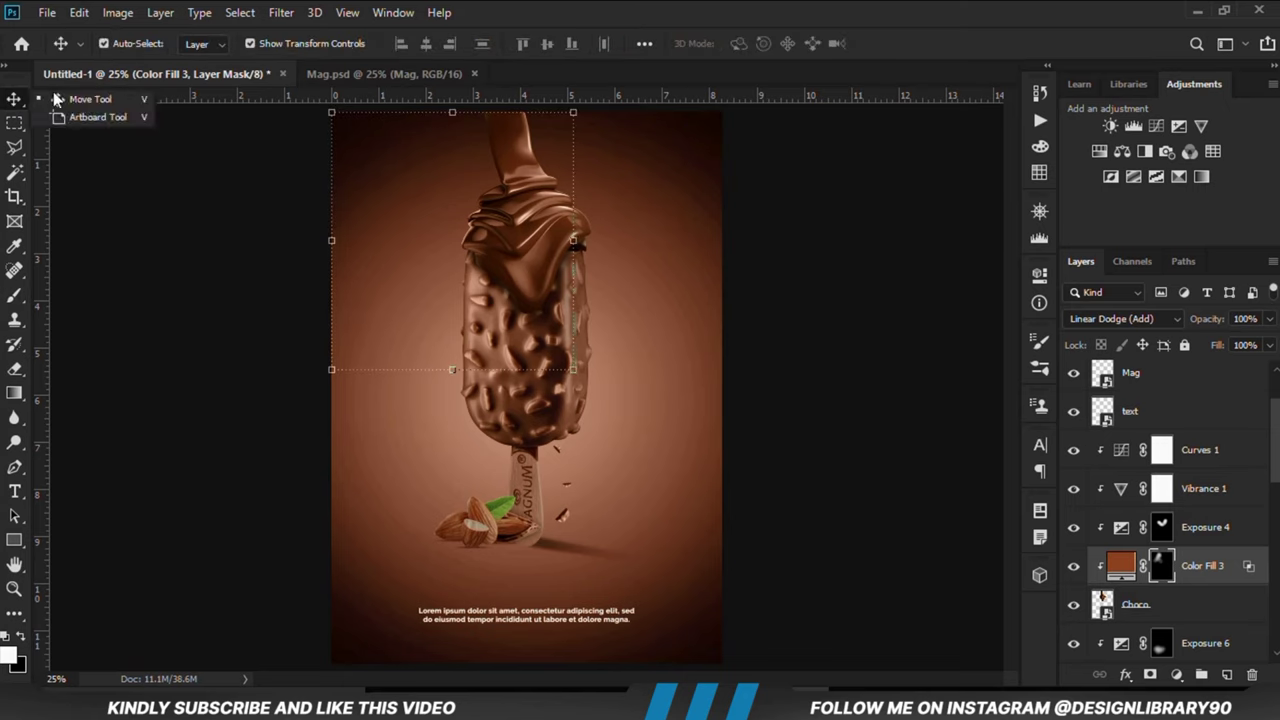
click(170, 347)
Check the Magnum layer by toggling its visibility, and add a Solid Color fill layer directly above it.
click(507, 397)
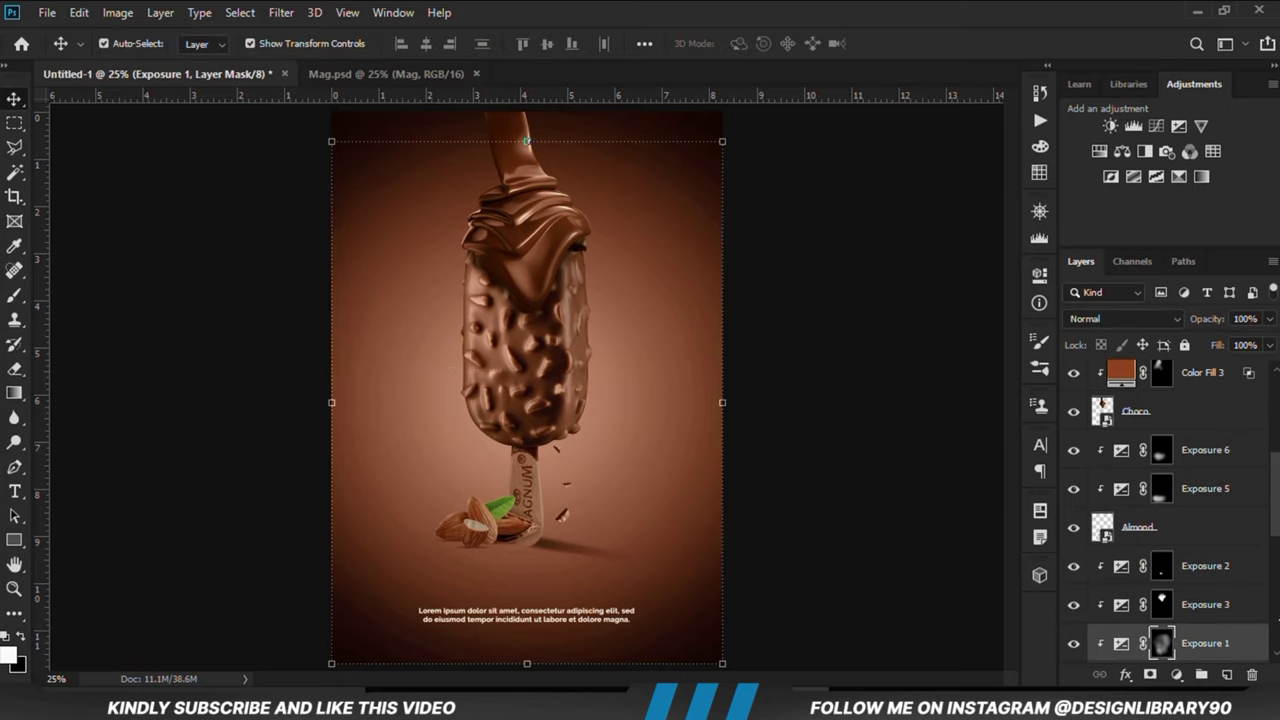
scroll(1250, 618, down, 2)
click(1205, 608)
click(1074, 608)
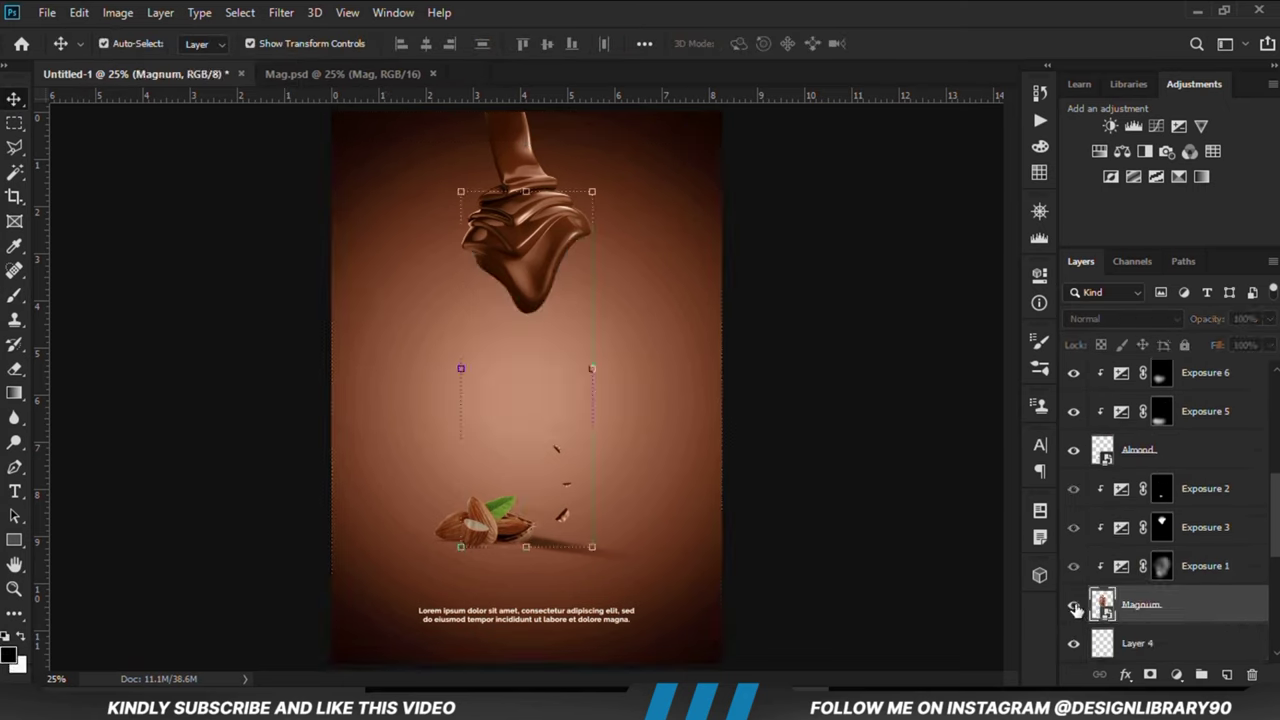
click(1074, 606)
click(1175, 676)
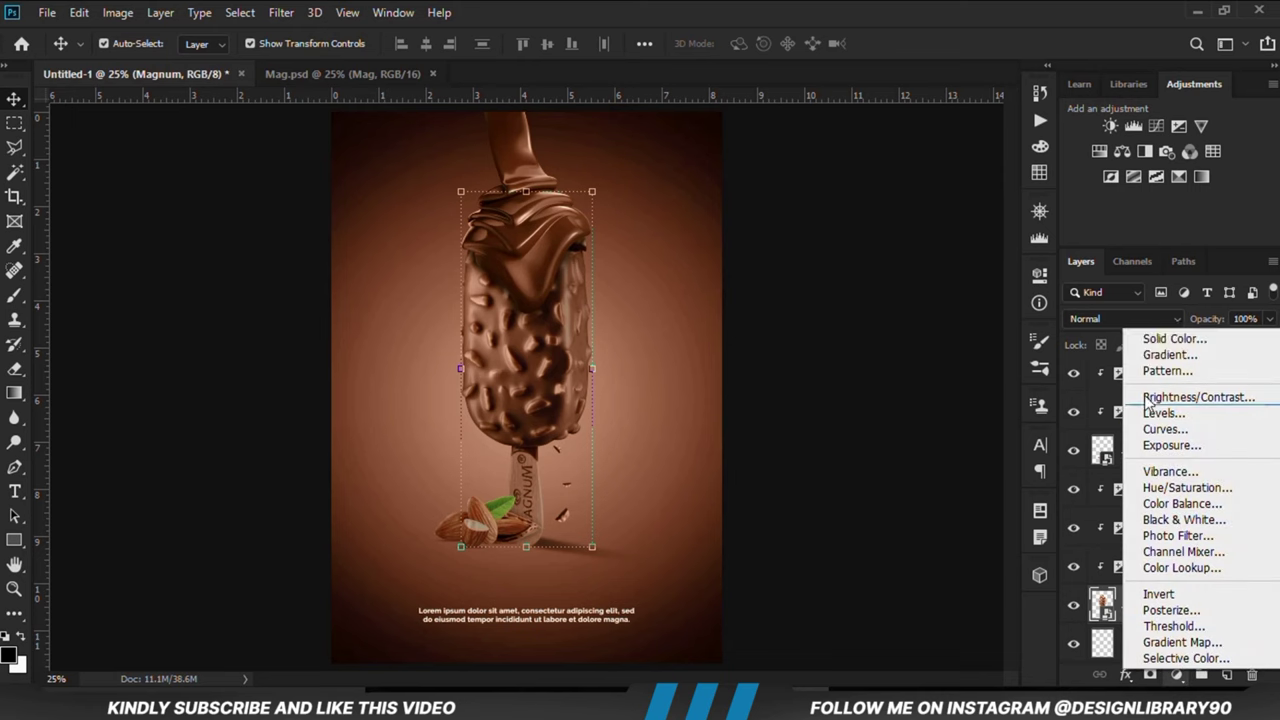
click(1157, 334)
Apply the colour code 9d4a1f listed in Notepad to the new fill over the Magnum ice cream.
click(811, 700)
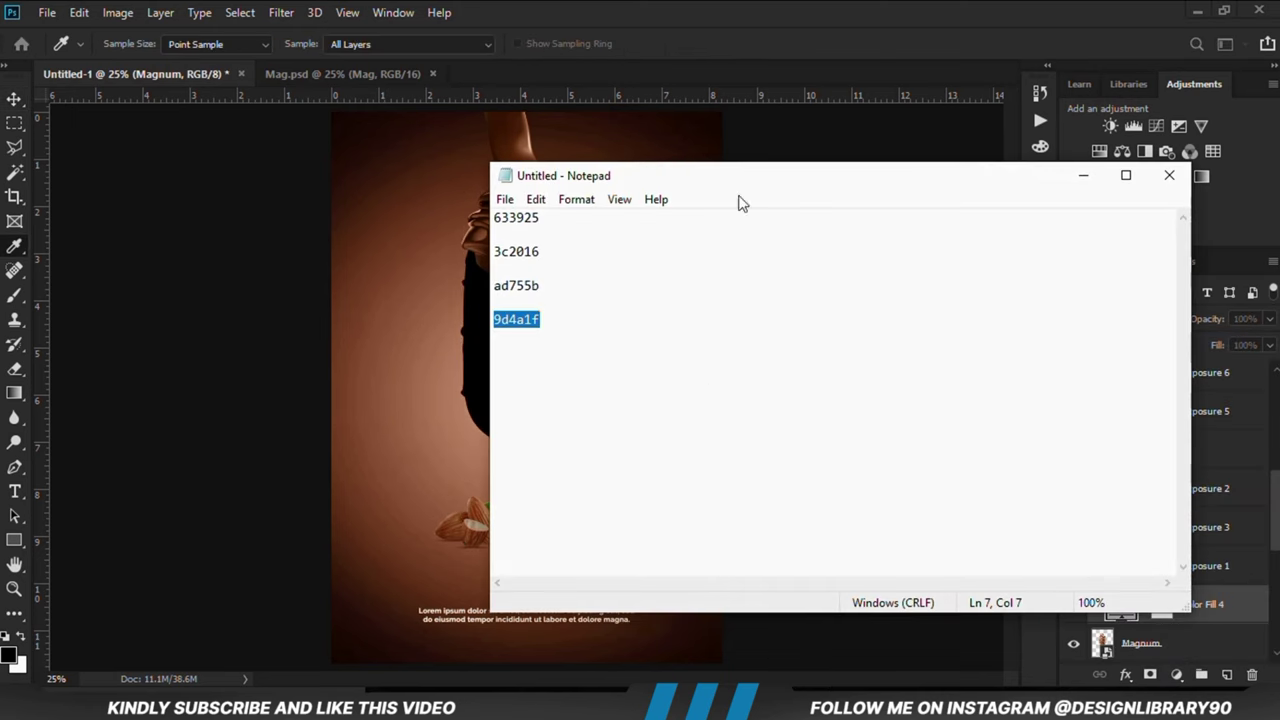
click(788, 52)
right_click(887, 538)
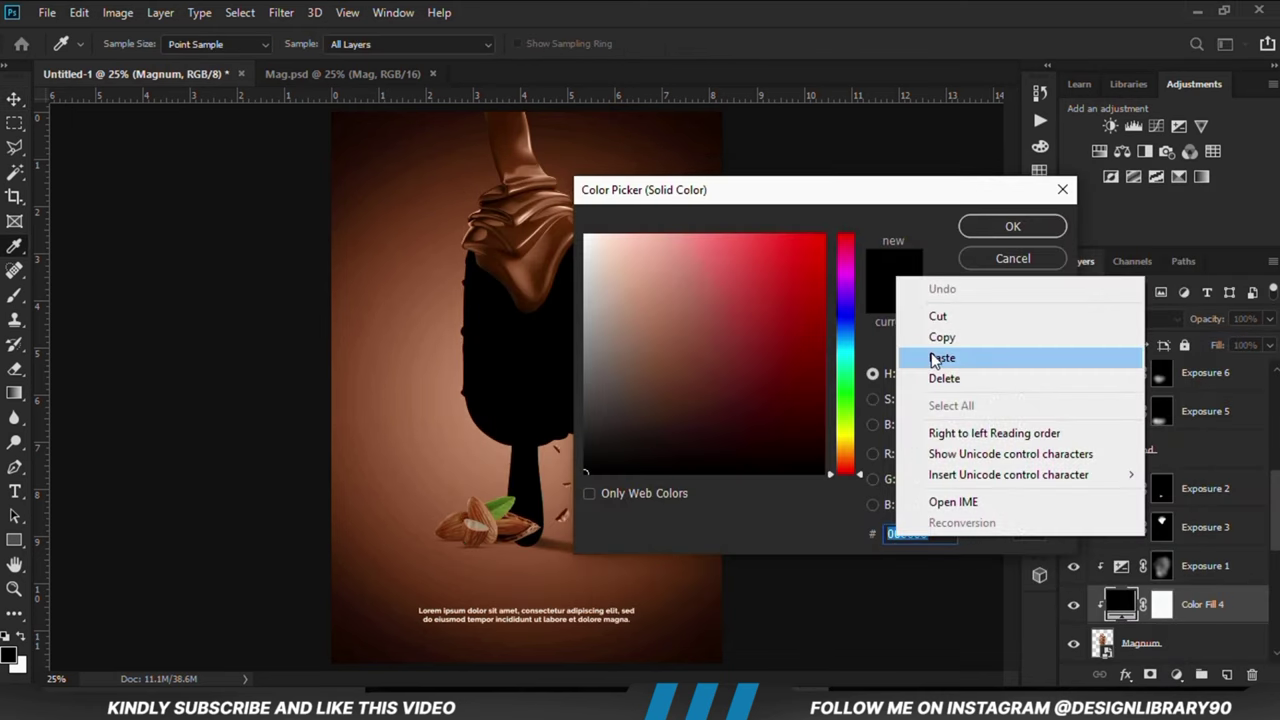
click(940, 357)
double_click(935, 533)
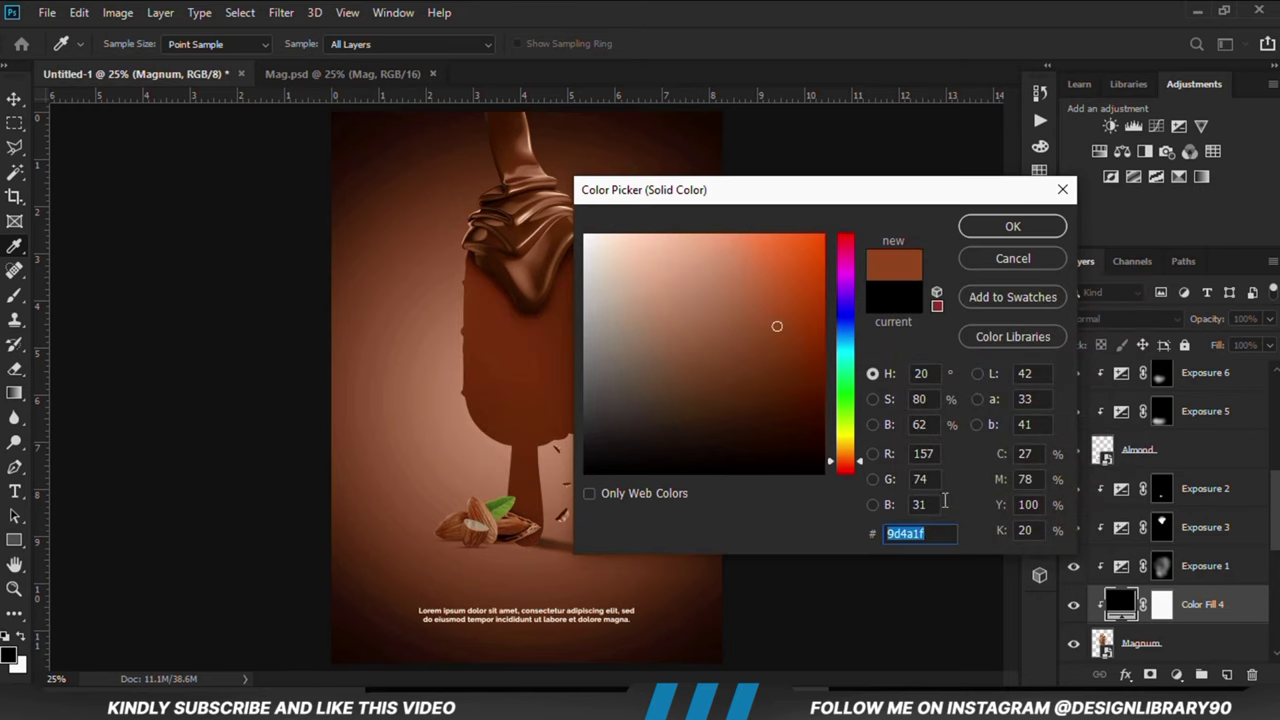
click(987, 233)
Set Color Fill 4's blend mode to Linear Dodge (Add) and split its underlying-layer Blend If shadow slider to 71 / 124.
click(1113, 317)
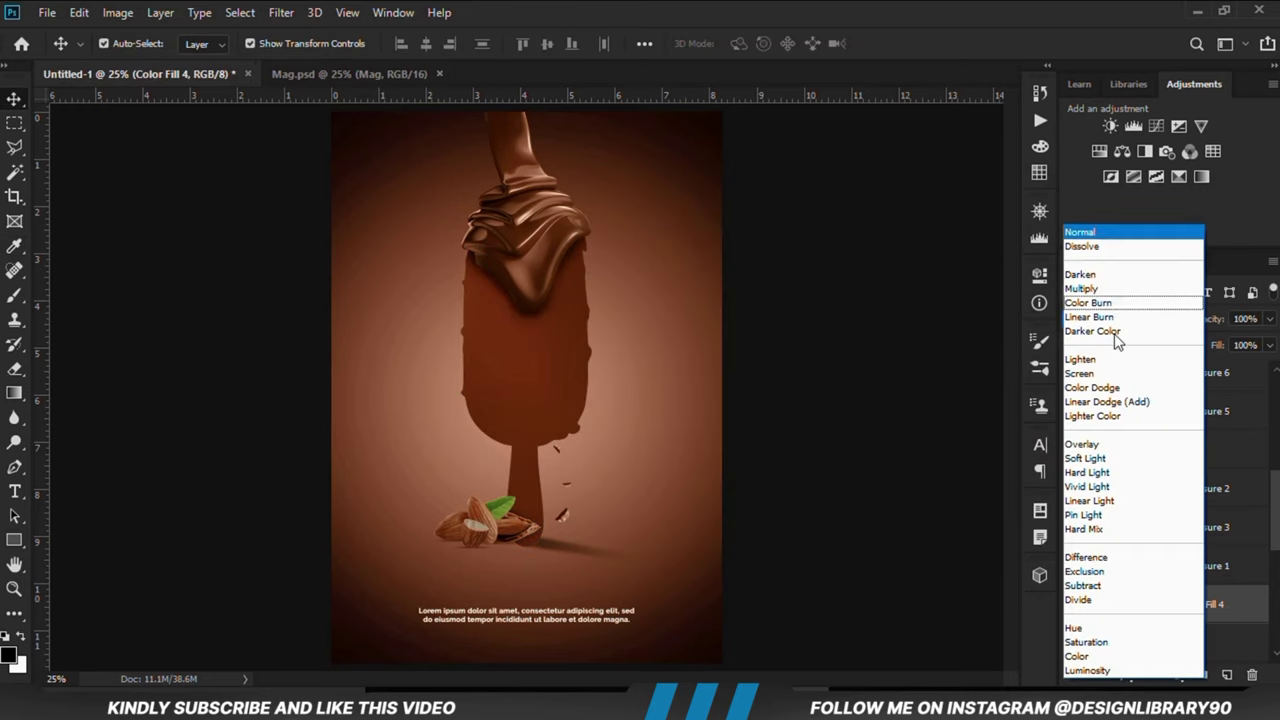
click(1116, 402)
click(1073, 604)
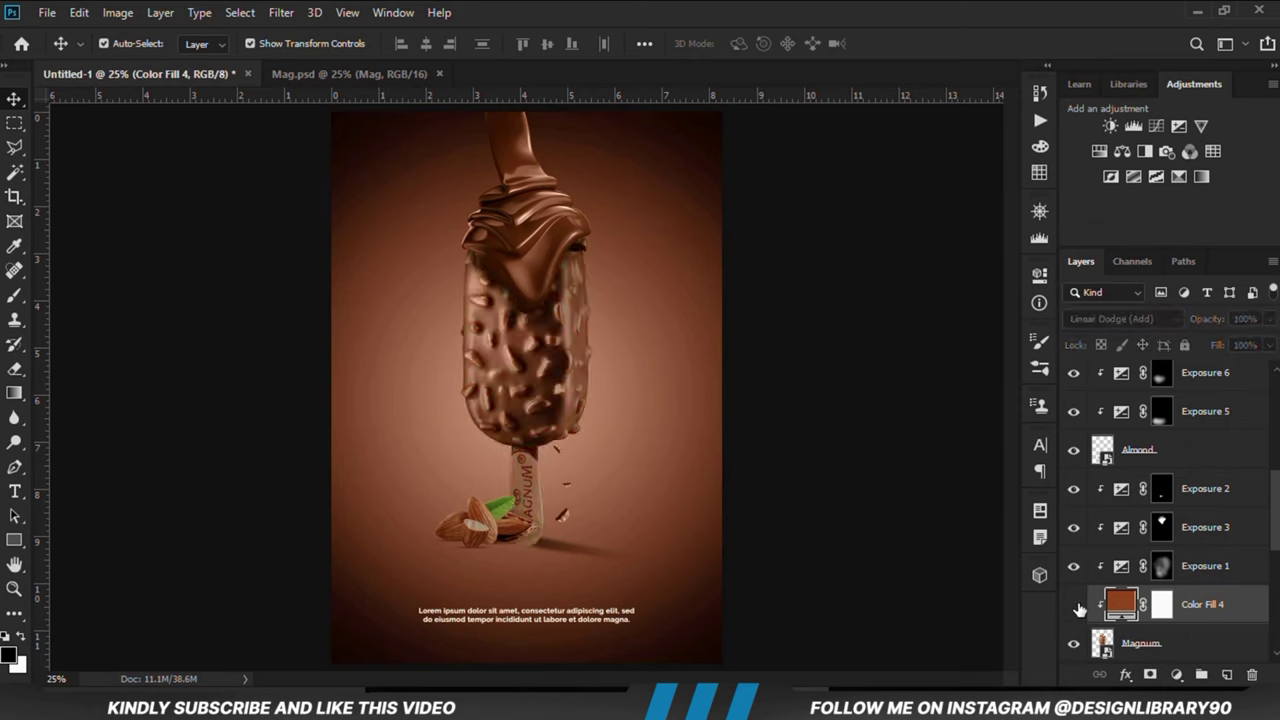
click(1073, 604)
right_click(1168, 617)
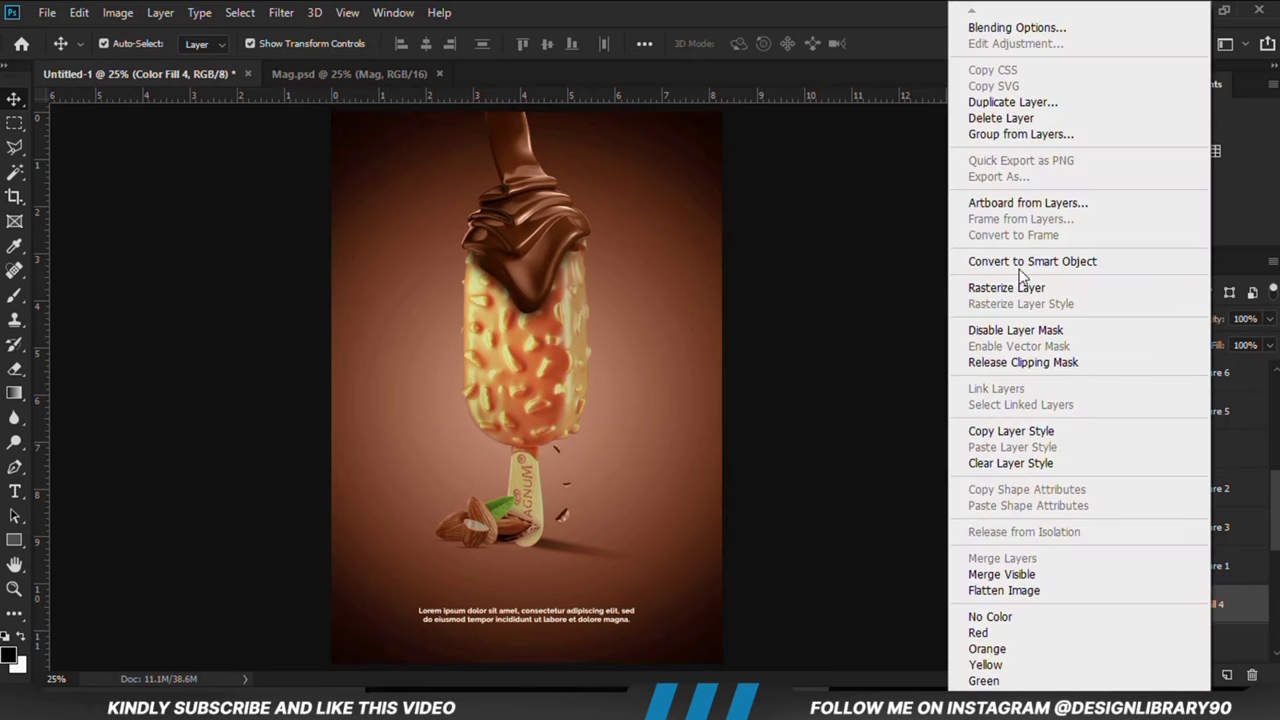
click(1017, 27)
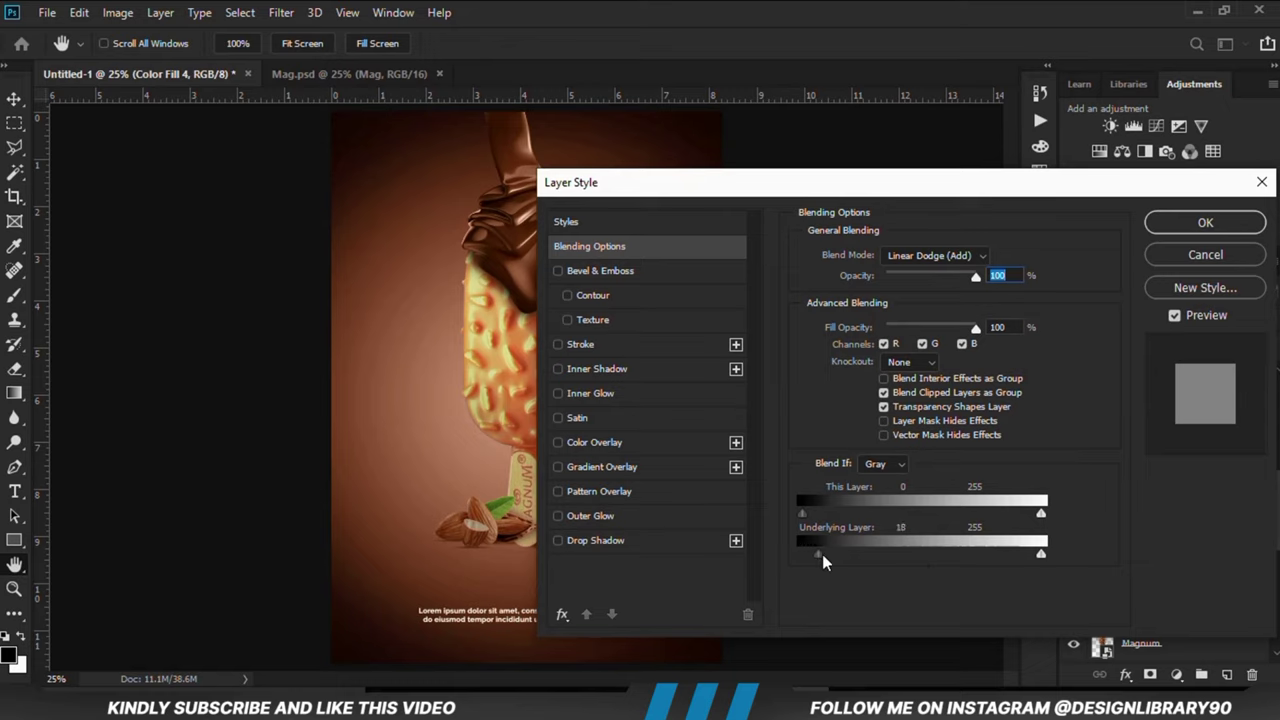
mouse_move(850, 552)
mouse_down()
mouse_move(916, 550)
mouse_move(870, 557)
mouse_up()
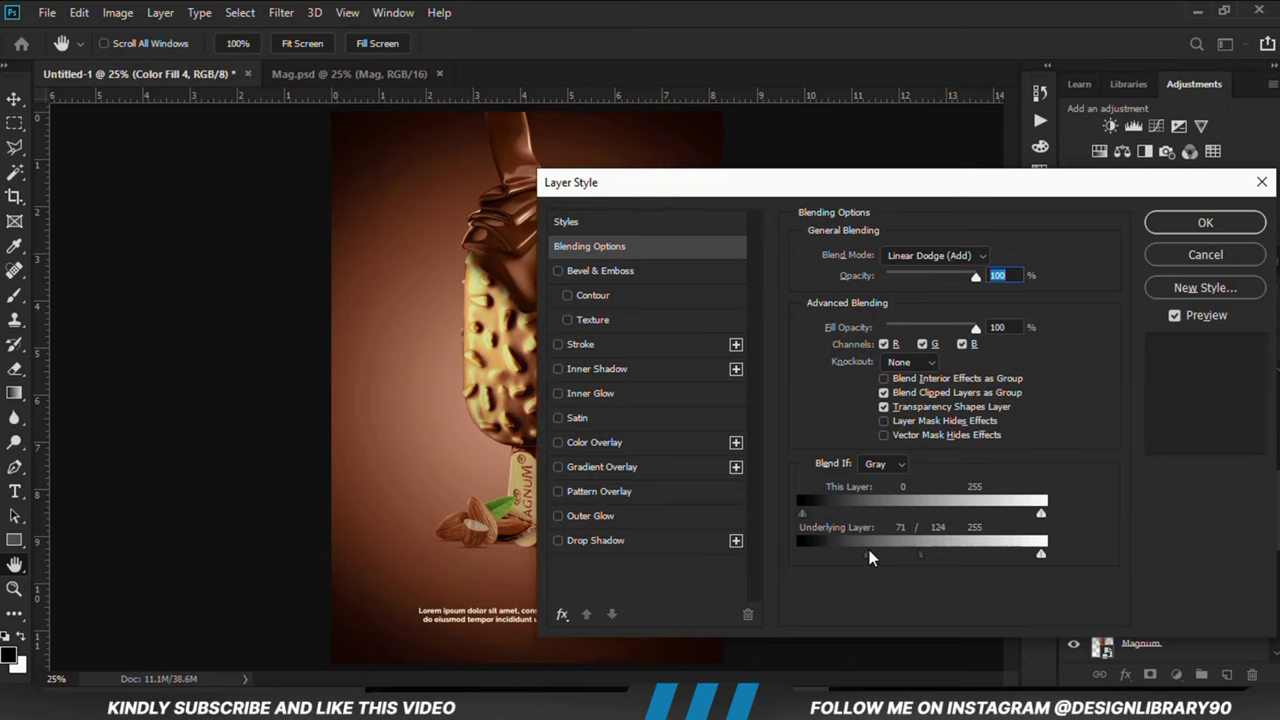
click(1205, 222)
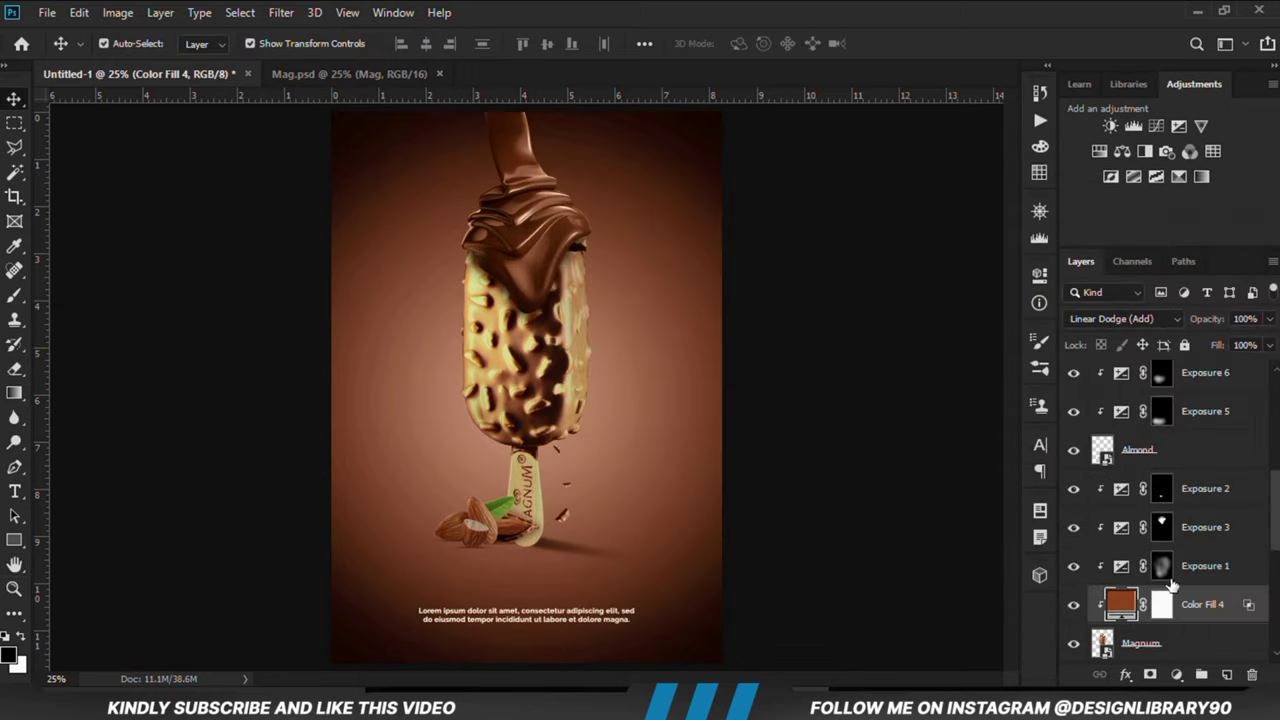
click(1074, 567)
click(1074, 567)
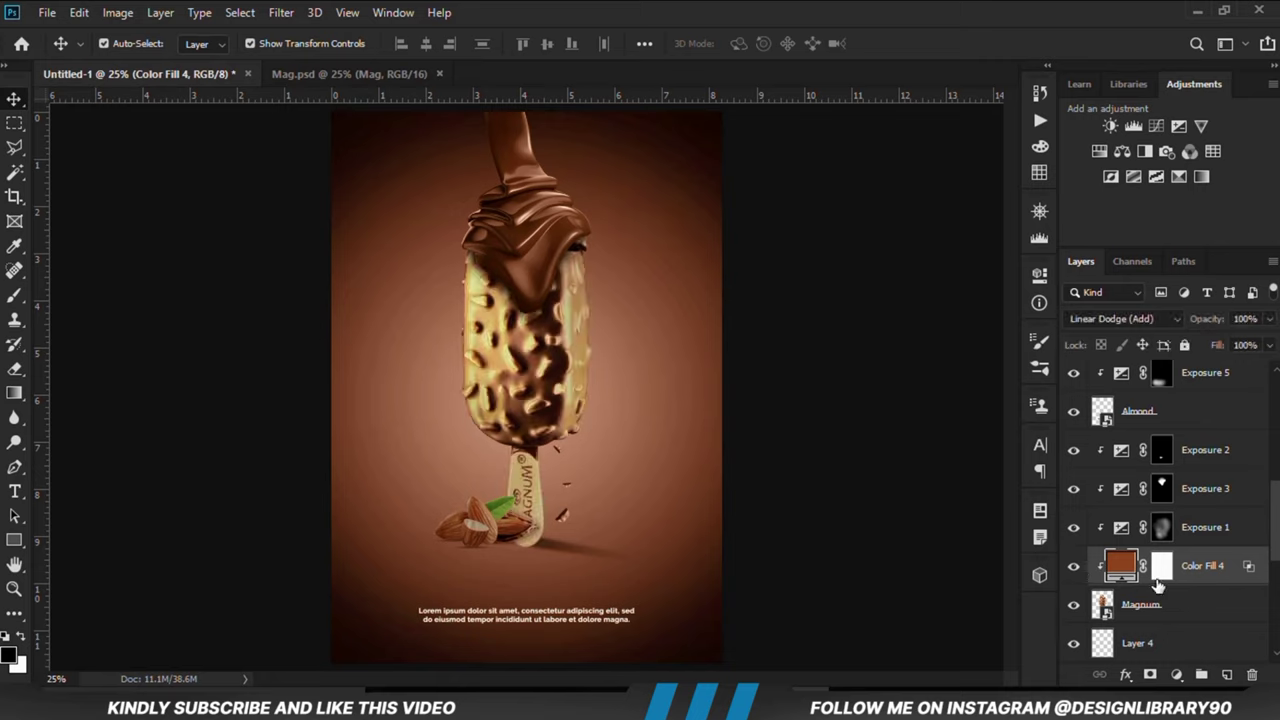
Invert Color Fill 4's layer mask to black and set the soft brush's opacity to 22%.
click(1161, 567)
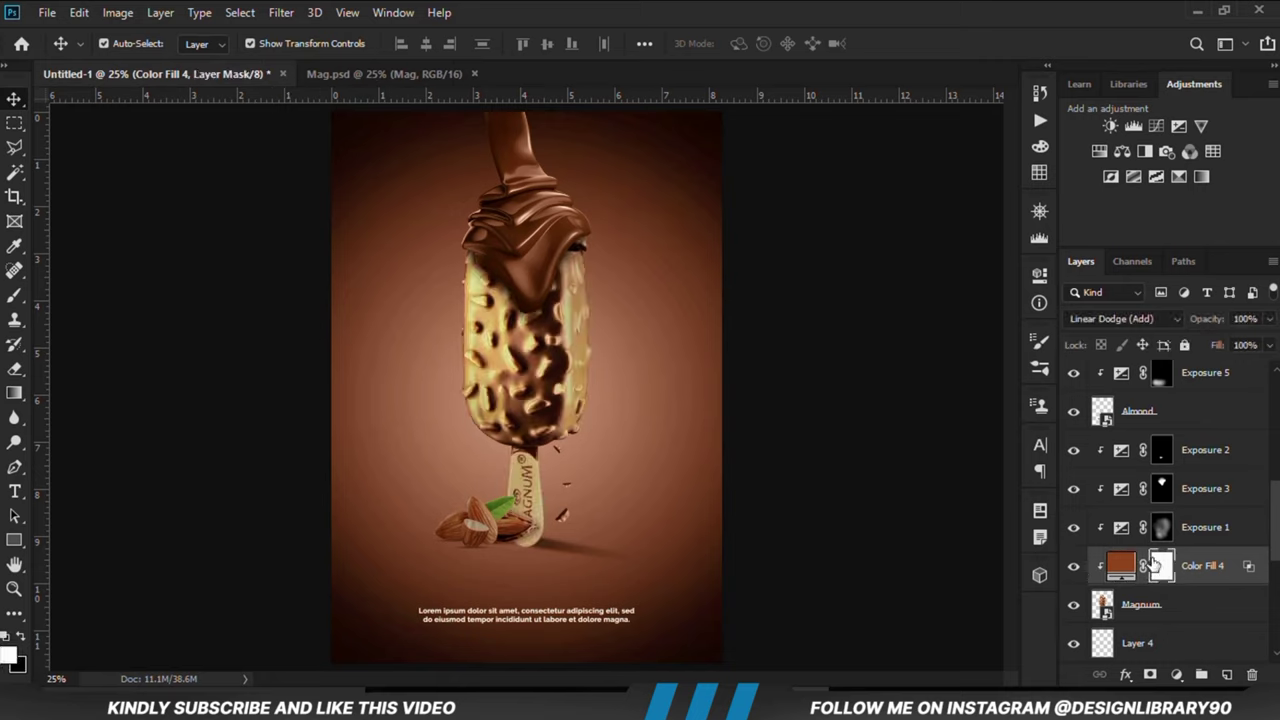
key(ctrl+i)
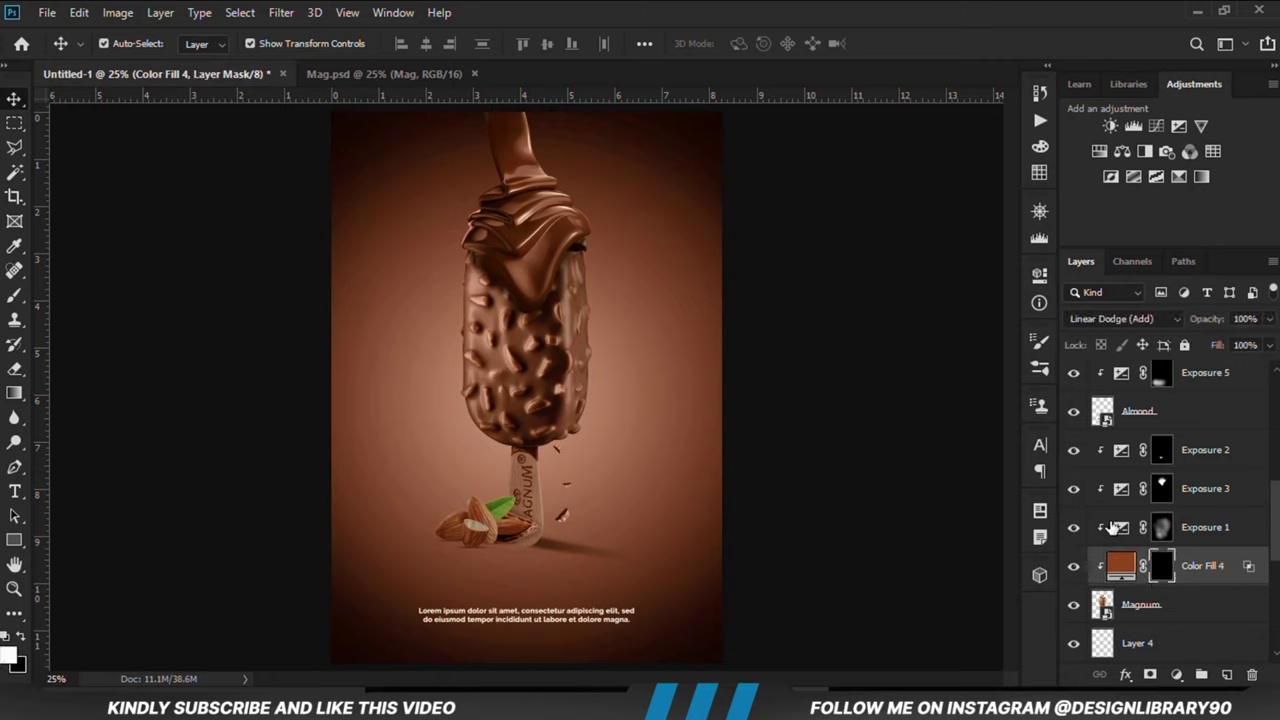
click(15, 300)
click(95, 298)
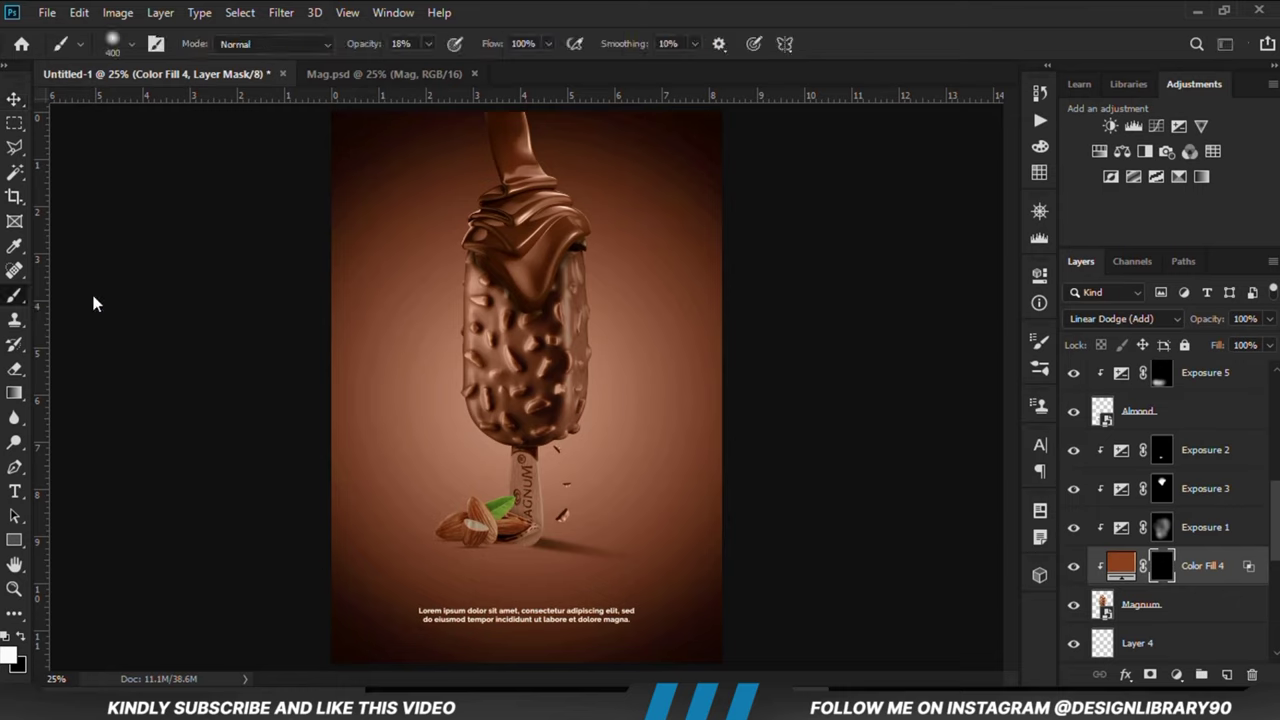
click(428, 44)
click(507, 24)
Paint white on Color Fill 4's mask down the left side of the ice cream bar, comparing before and after, and deselect the layer.
mouse_move(429, 317)
mouse_down()
mouse_move(436, 448)
mouse_move(427, 368)
mouse_up()
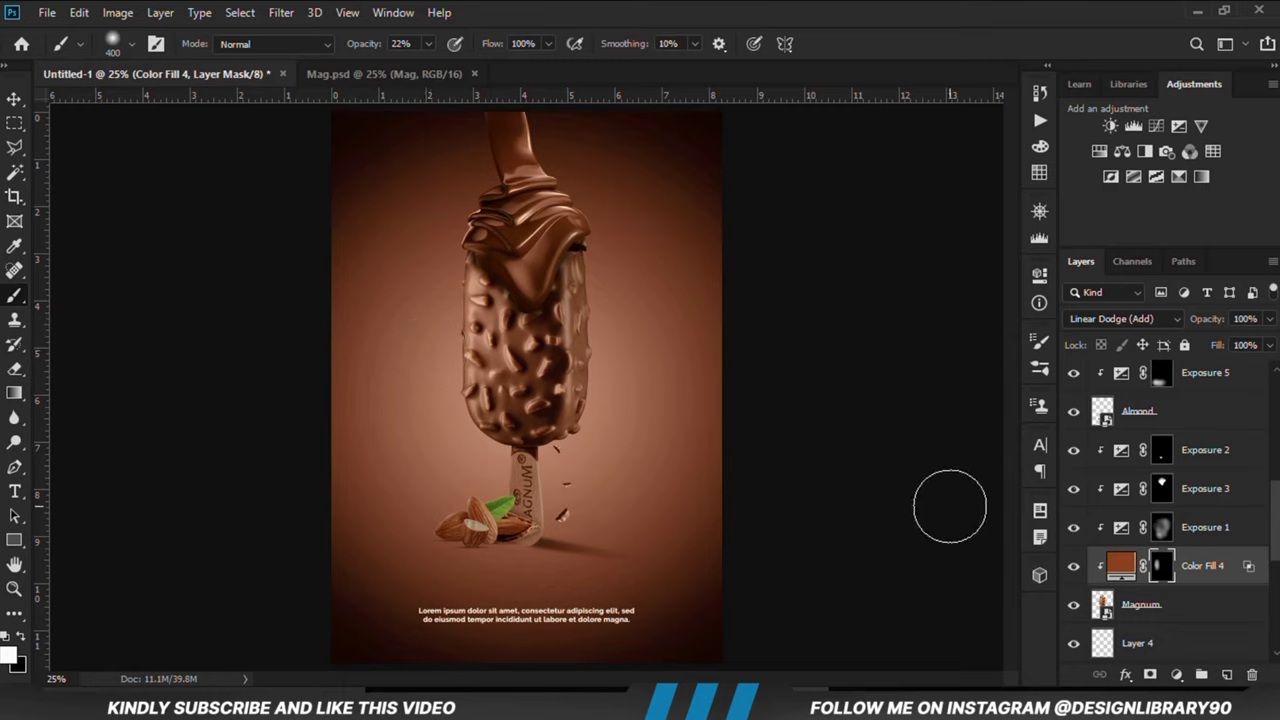
click(1074, 566)
click(1074, 566)
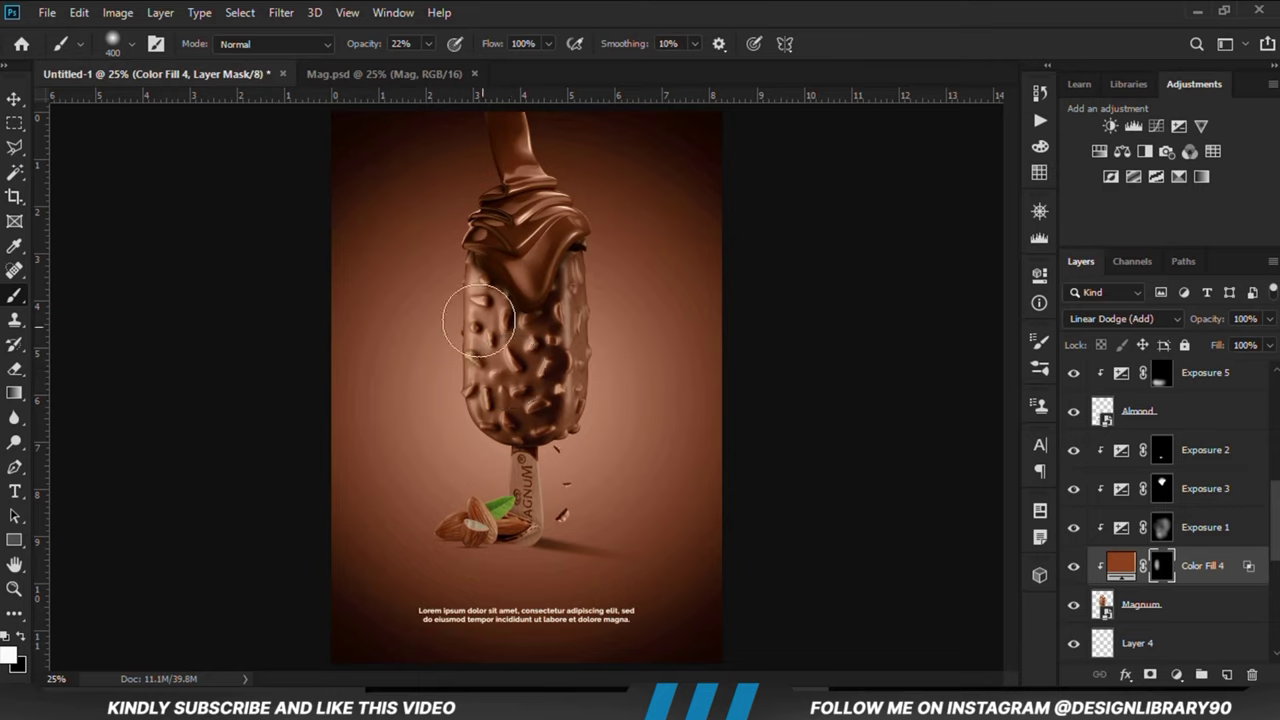
drag(428, 271, 456, 452)
click(14, 99)
click(90, 99)
click(110, 182)
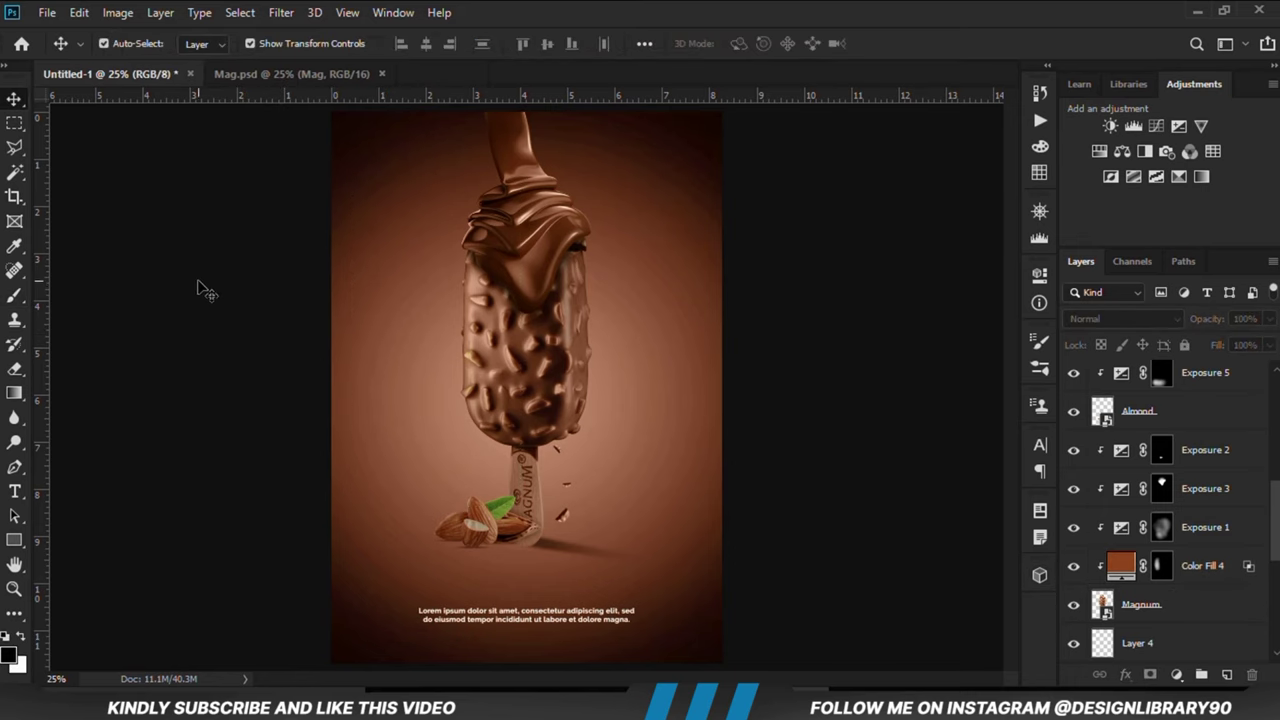
Copy the dark light-ray and dust-particle image layer from Mag.psd into the poster document at the top of the layer stack.
click(265, 74)
click(1074, 419)
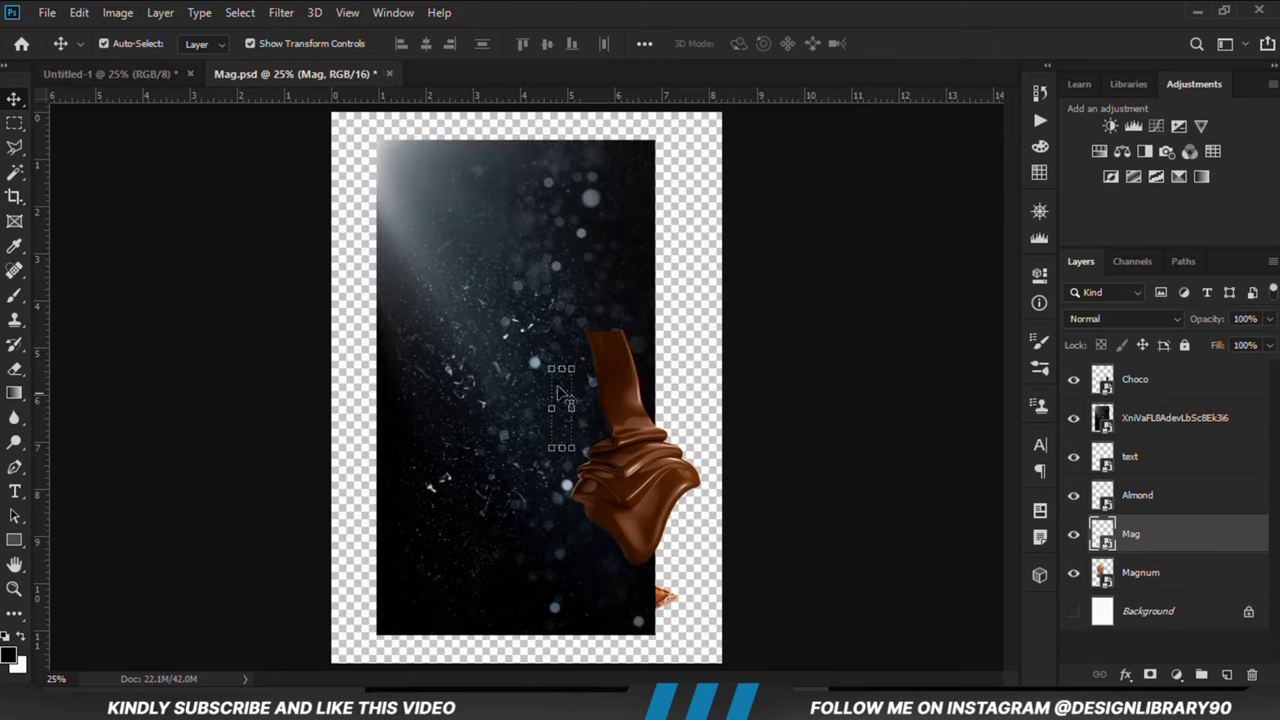
click(1122, 426)
drag(484, 394, 484, 320)
Scale the dust-particle image to about 104% so it covers the whole poster, and set its blend mode to Screen.
key(ctrl+t)
scroll(484, 320, down, 3)
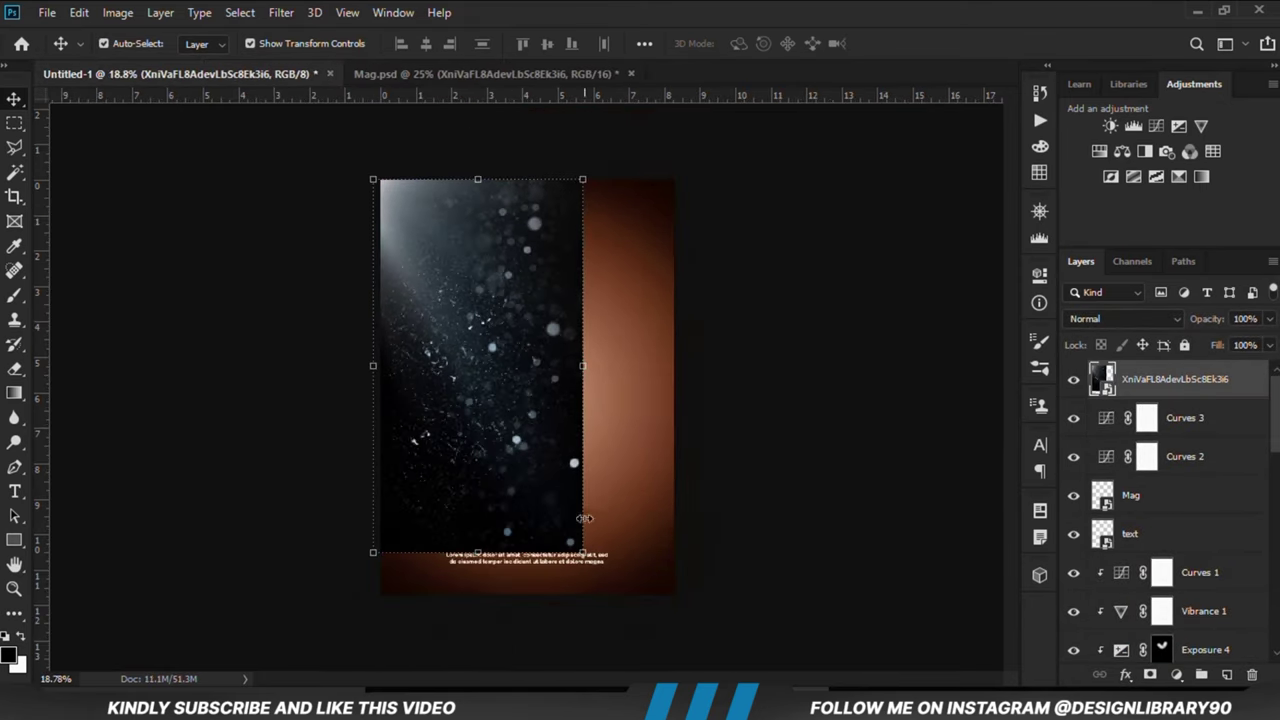
drag(598, 568, 636, 606)
drag(637, 405, 700, 417)
drag(555, 389, 567, 418)
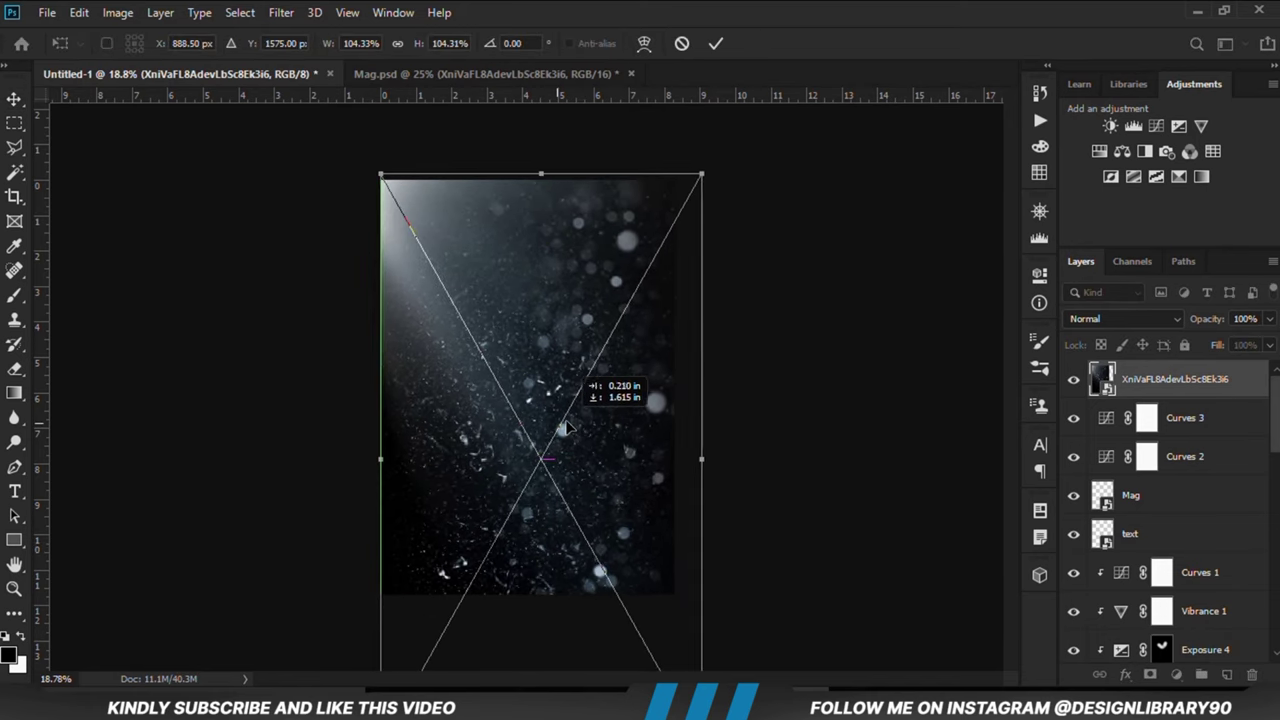
click(715, 43)
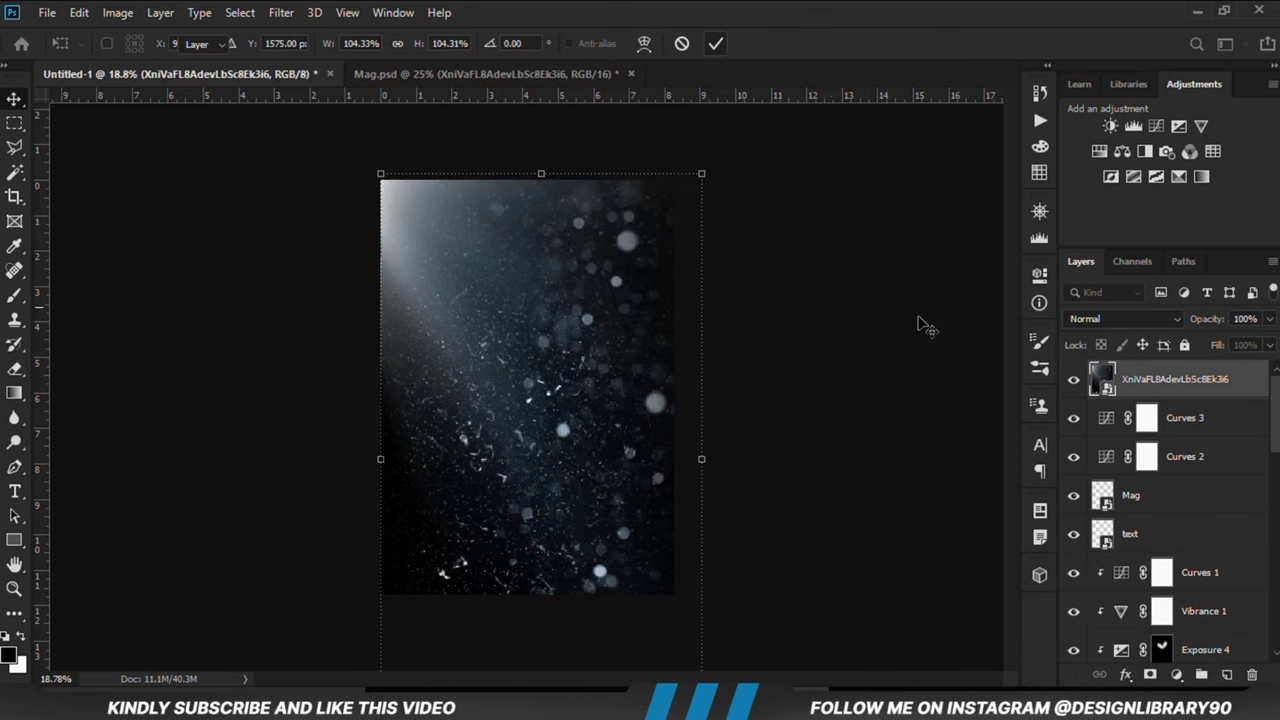
click(1090, 319)
click(1085, 373)
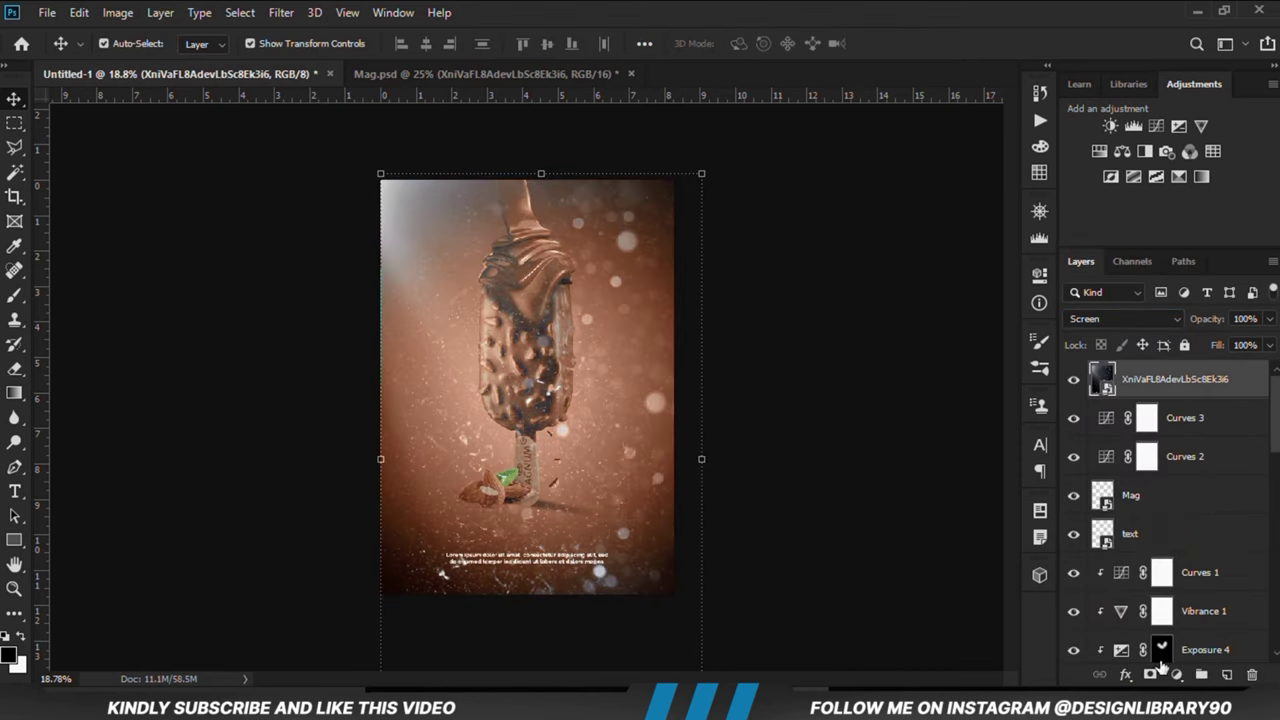
Add a Levels adjustment clipped to the dust-particle layer and raise its black input level to 64.
click(1176, 674)
click(1180, 418)
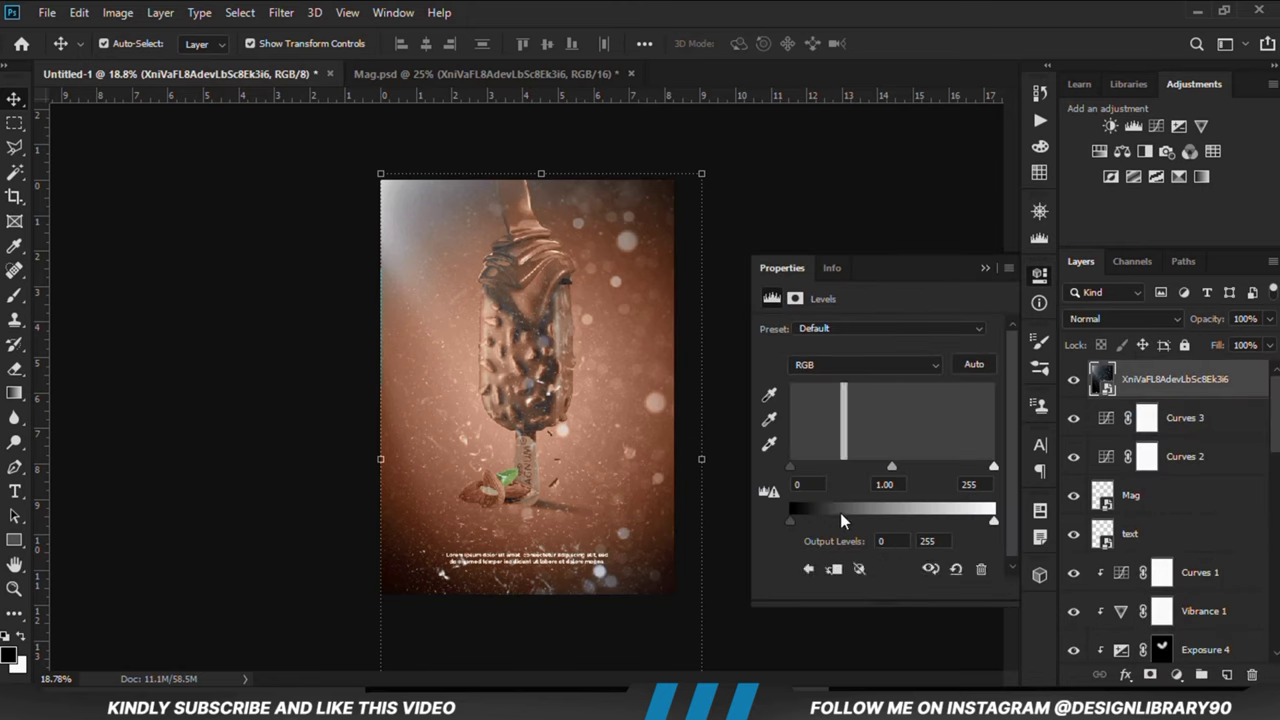
click(877, 589)
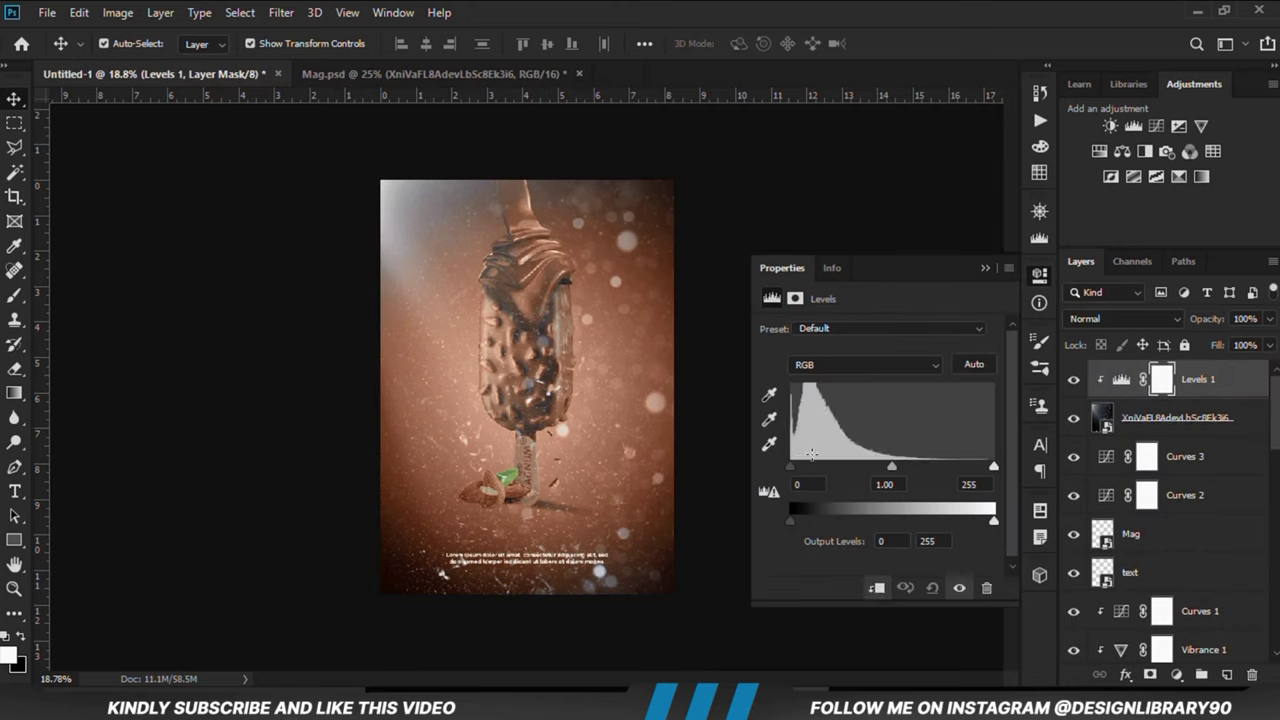
drag(790, 467, 841, 467)
click(985, 268)
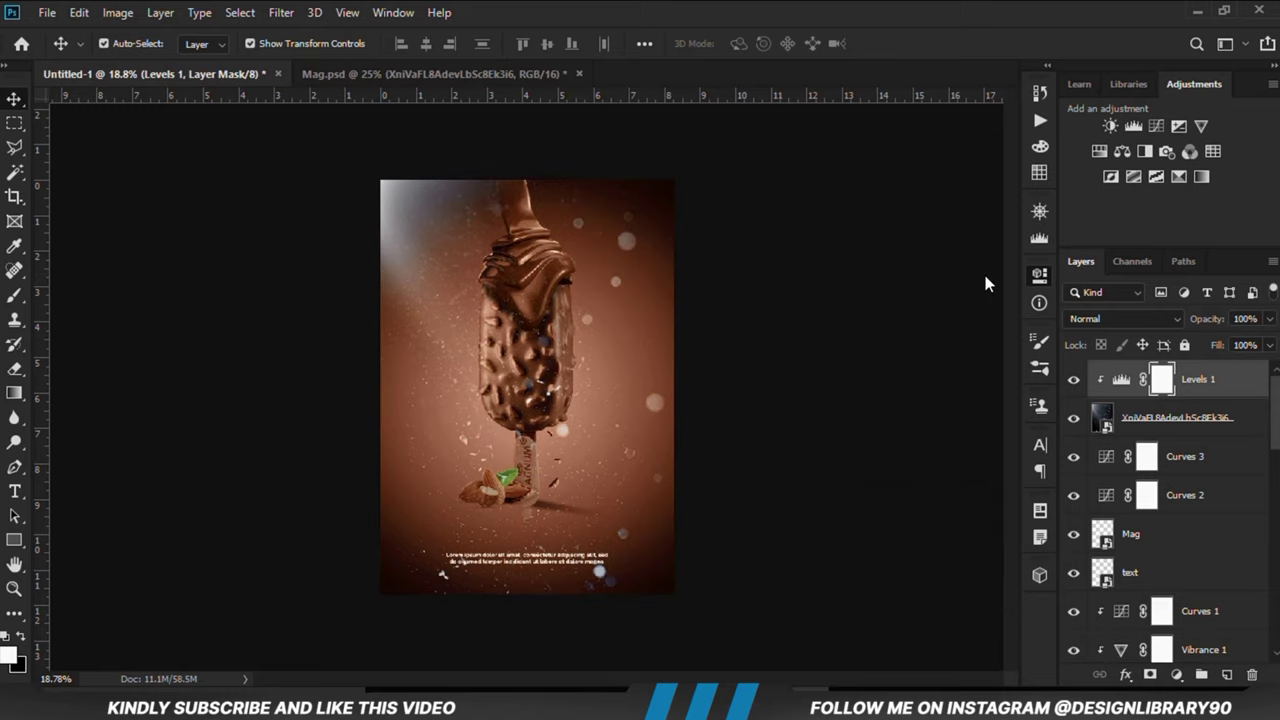
Add a clipped Hue/Saturation adjustment above Levels 1 with Colorize on, Hue 29, Saturation 51 and Lightness -17.
click(1176, 674)
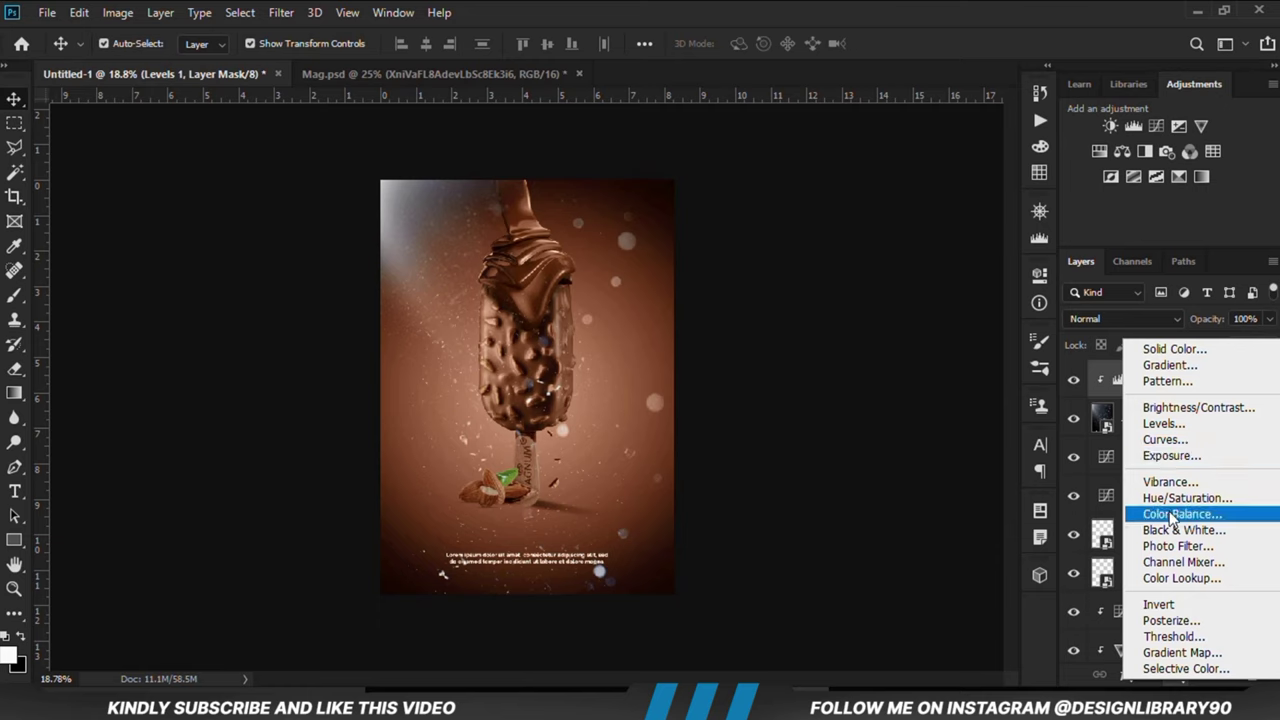
click(1180, 498)
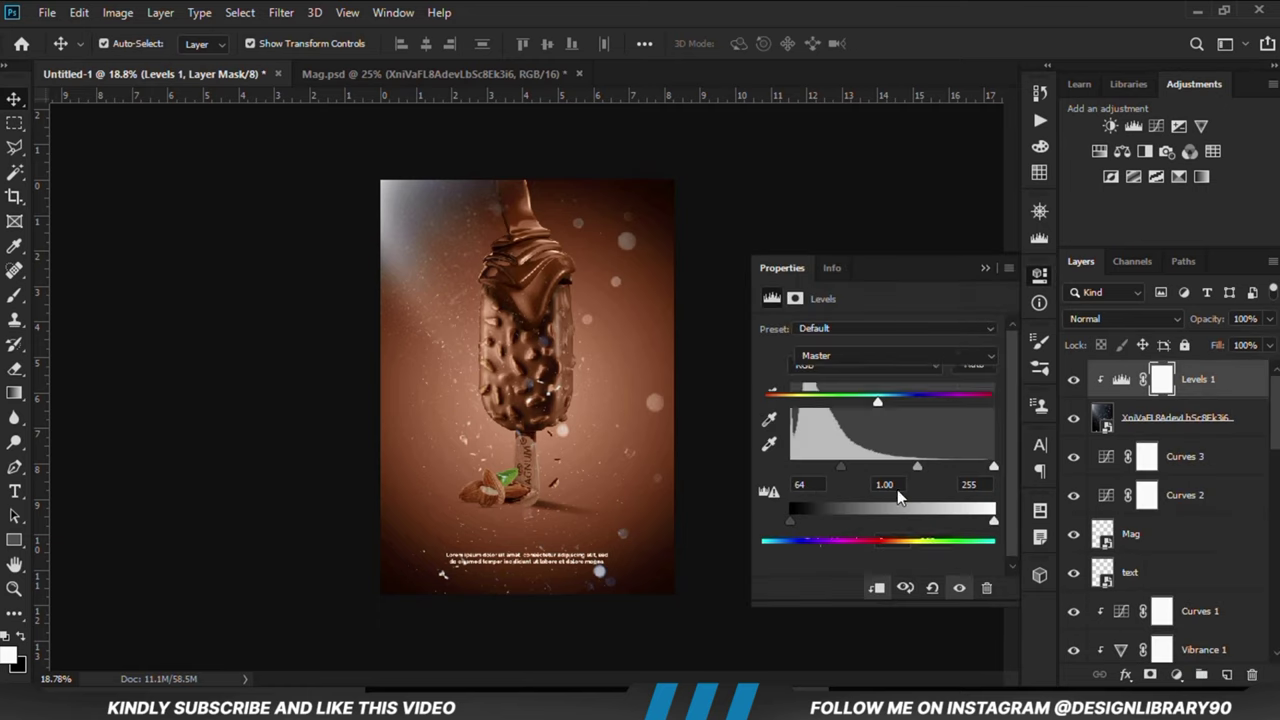
click(877, 589)
click(859, 500)
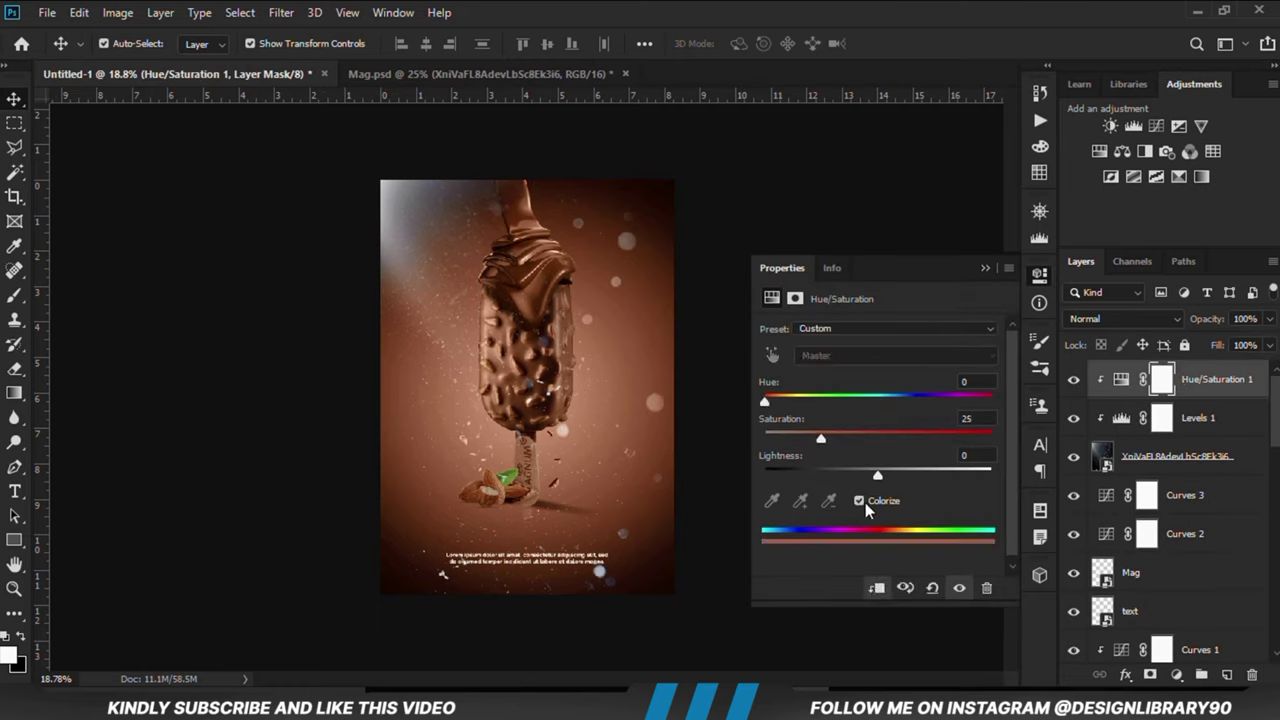
drag(765, 400, 790, 401)
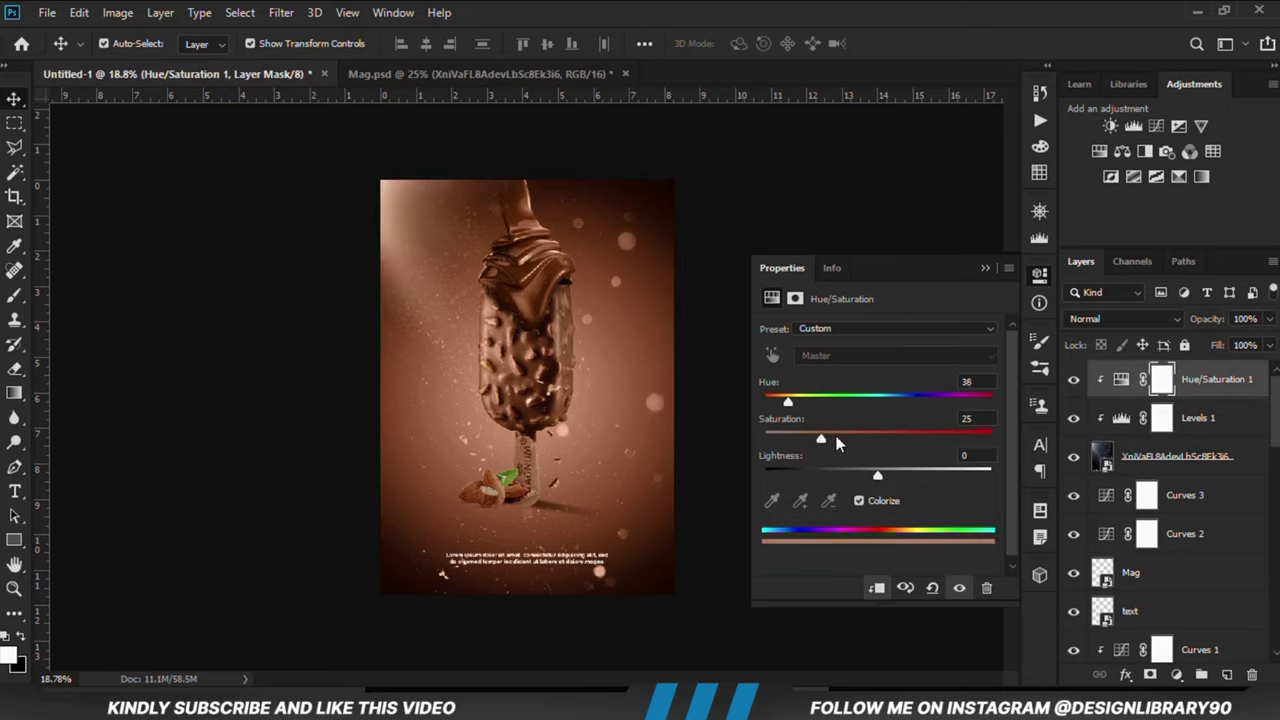
drag(837, 444, 860, 481)
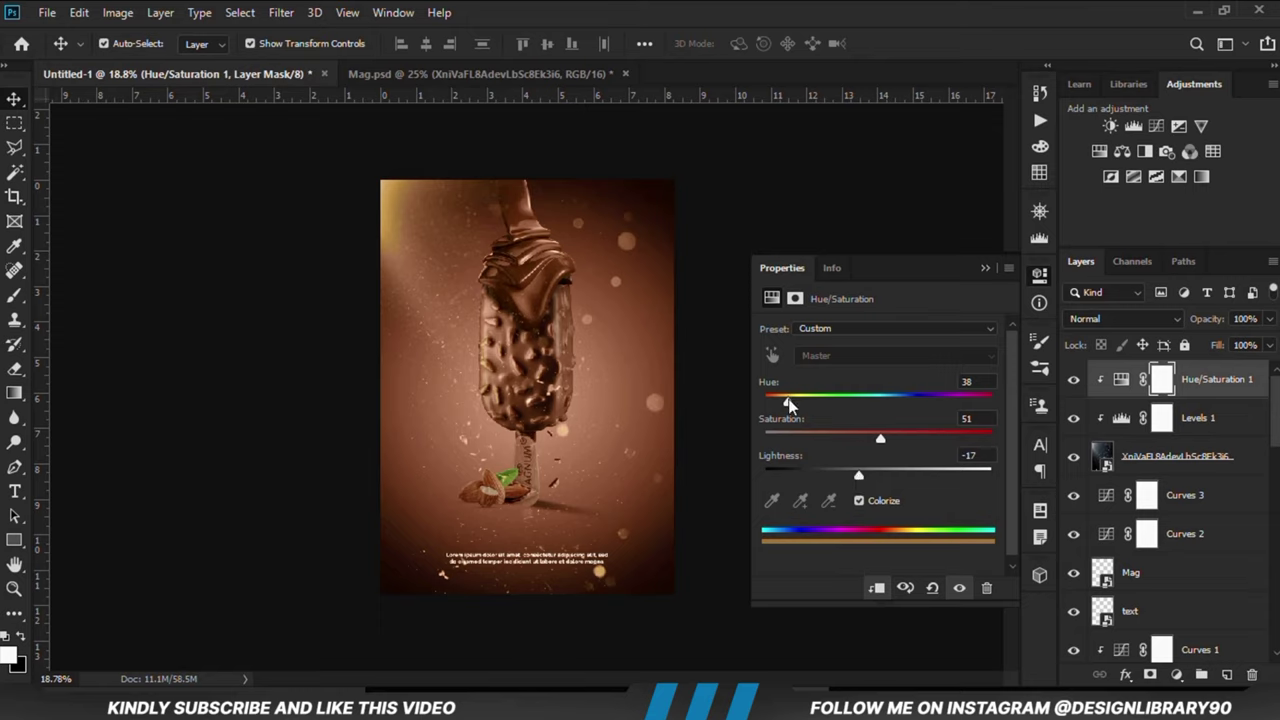
mouse_move(790, 404)
mouse_down()
mouse_move(808, 405)
mouse_move(784, 410)
mouse_up()
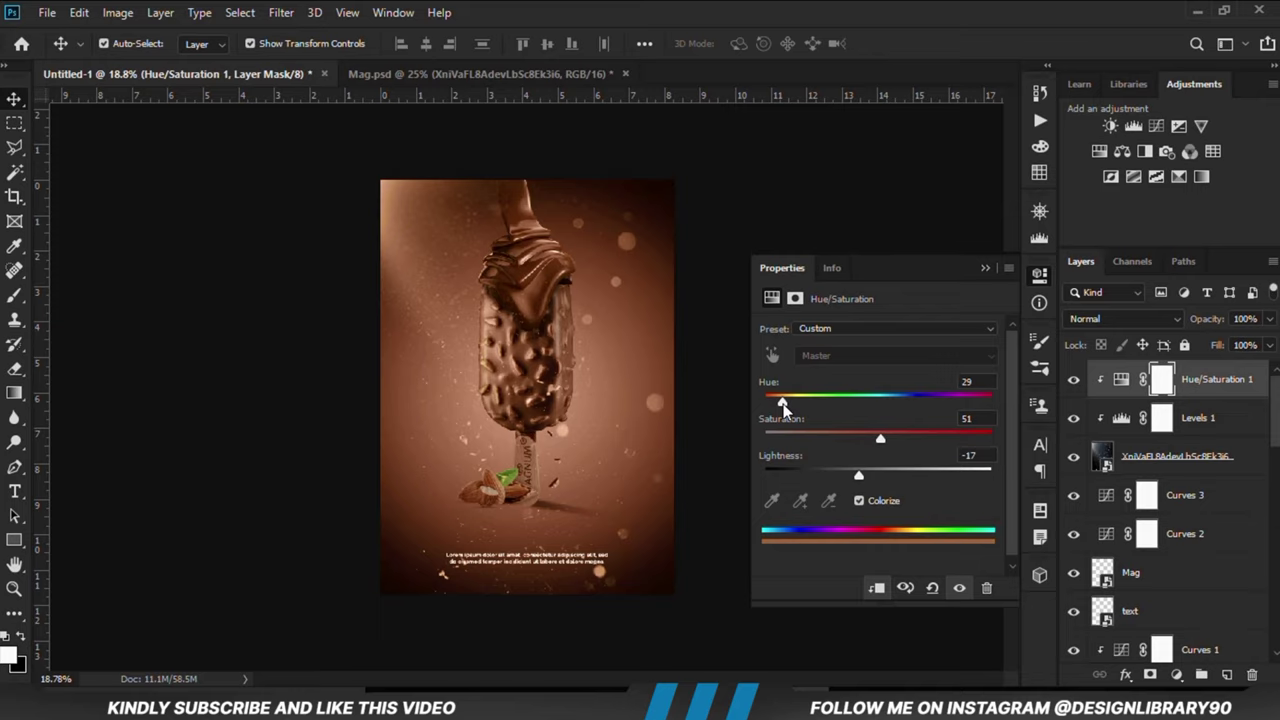
click(984, 270)
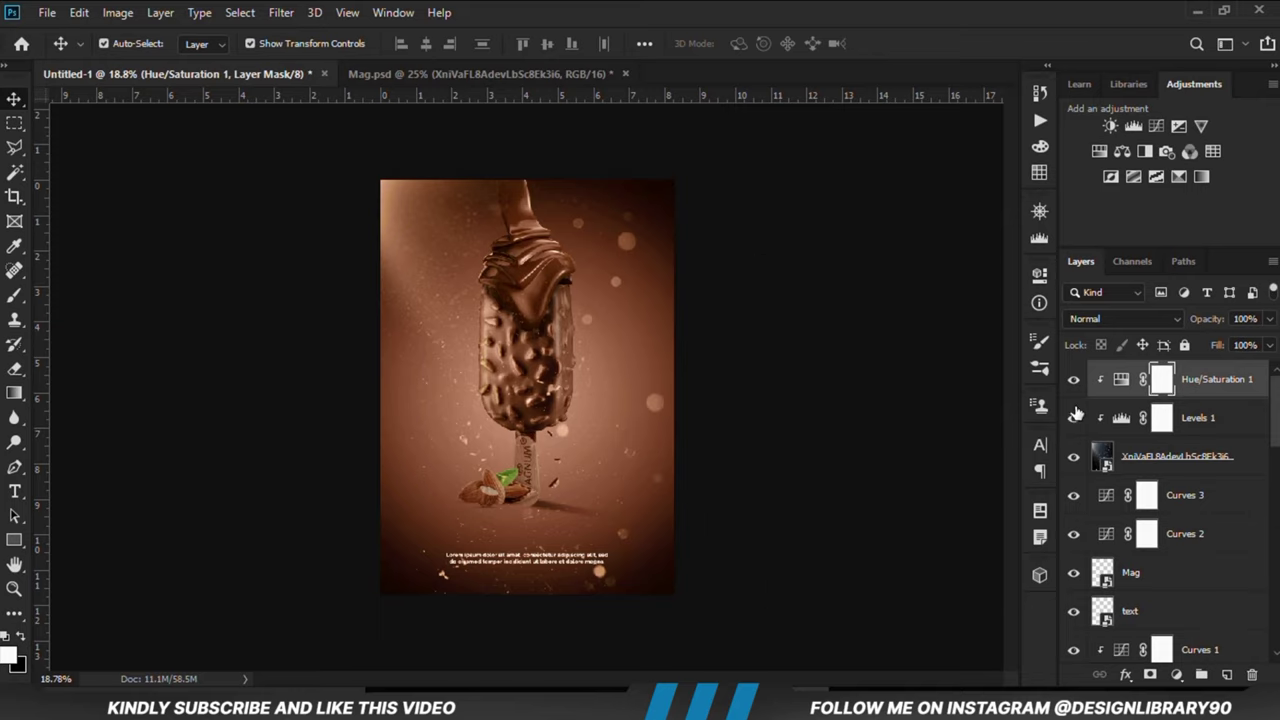
Compare the poster with and without the dust-particle layer, then give that layer a mask inverted to black.
click(1148, 470)
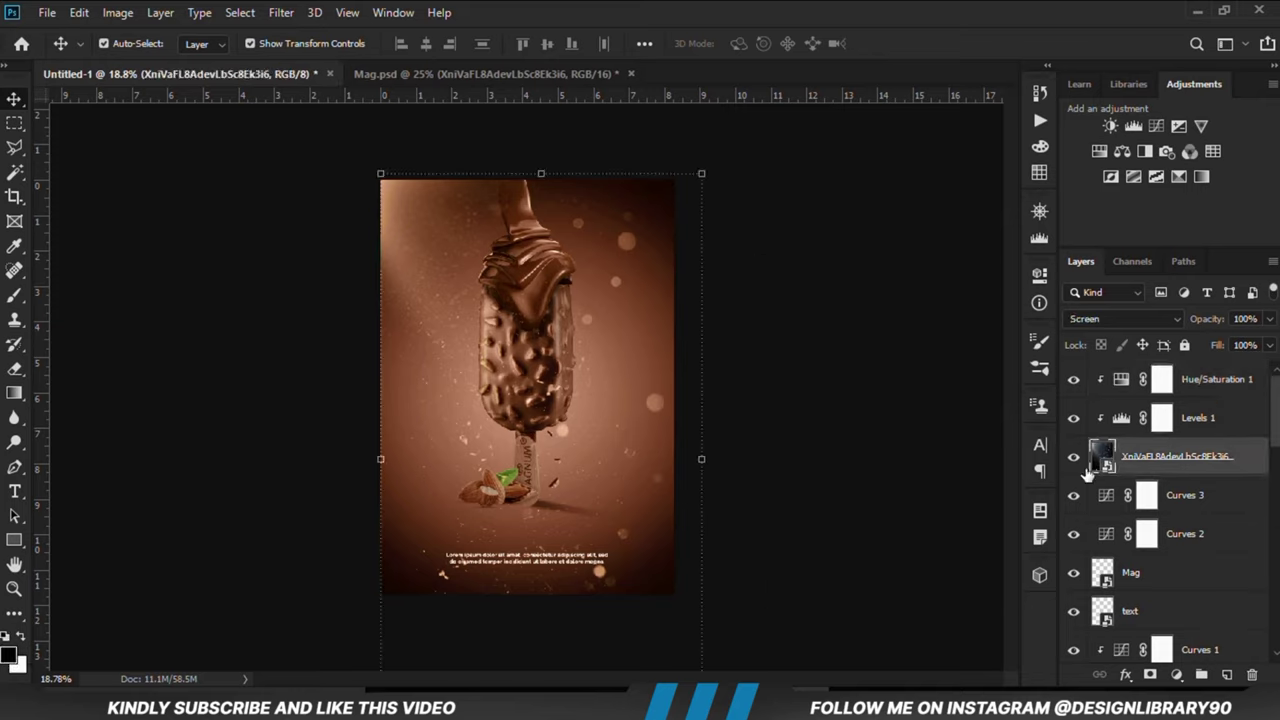
click(1072, 460)
click(1073, 461)
click(1148, 675)
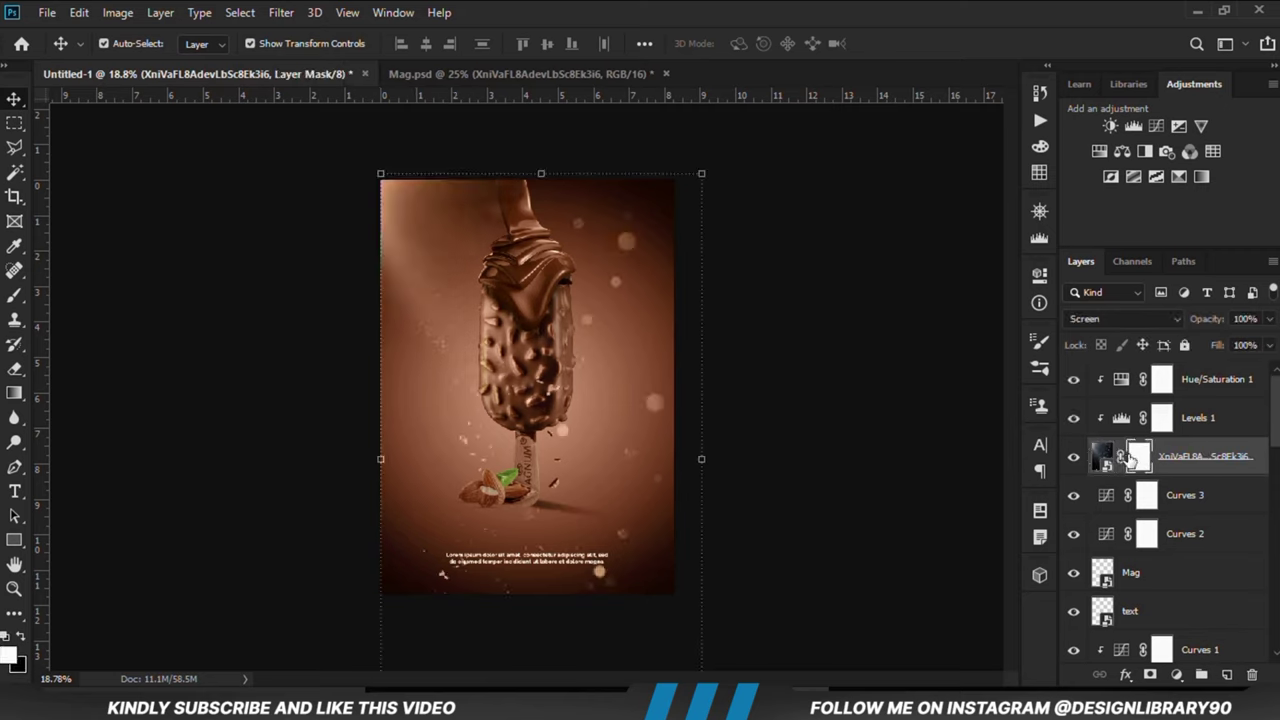
key(ctrl+i)
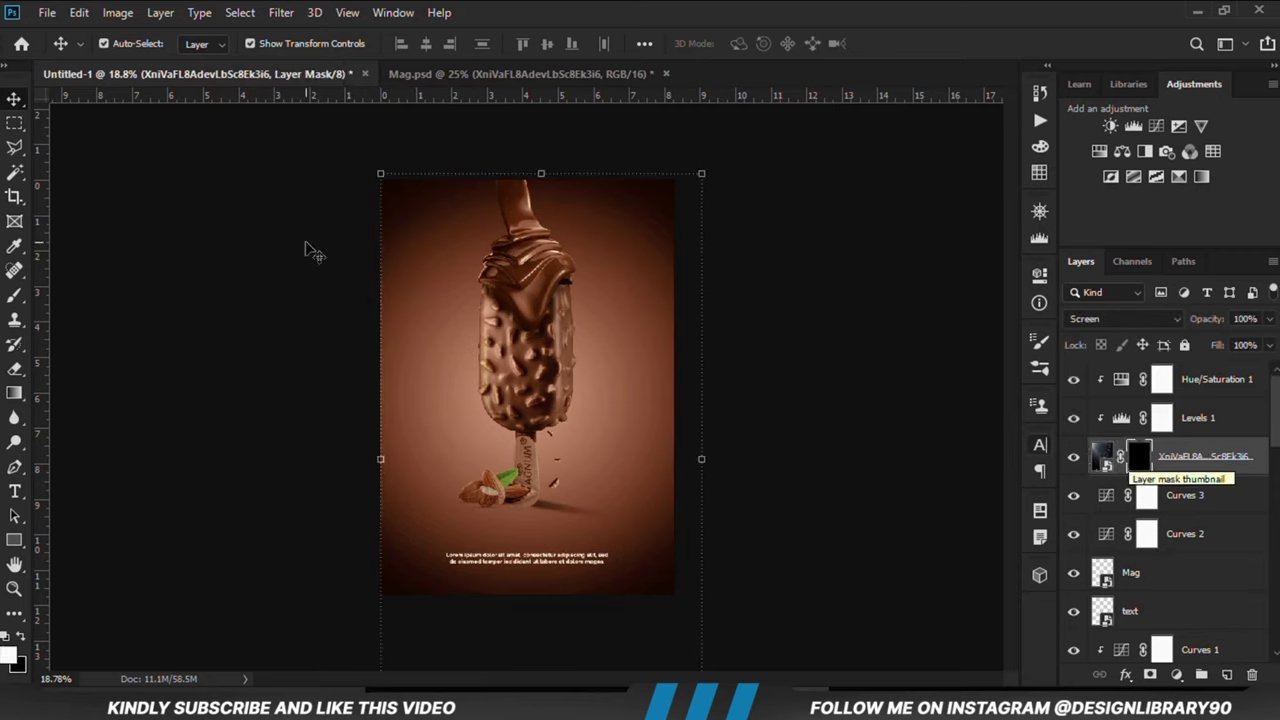
Set up a soft brush with size 1400, 23% opacity and white (ffffff) as the foreground colour.
click(15, 295)
click(97, 294)
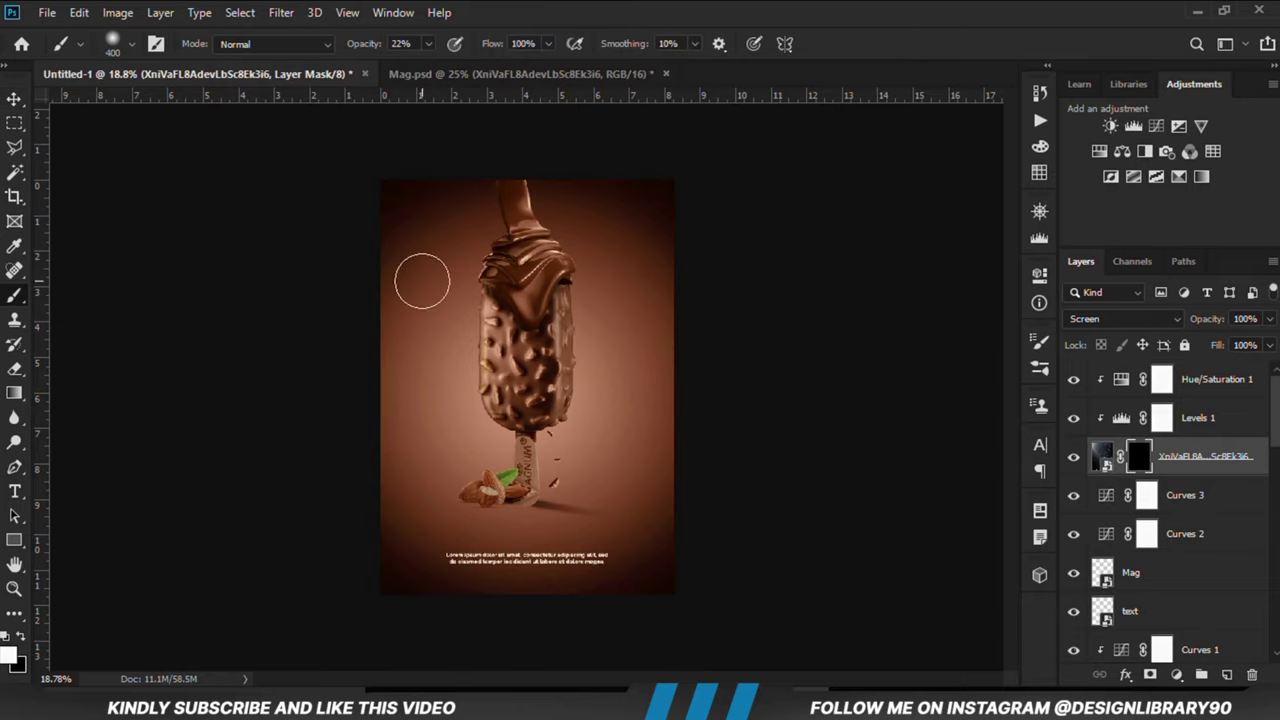
click(427, 45)
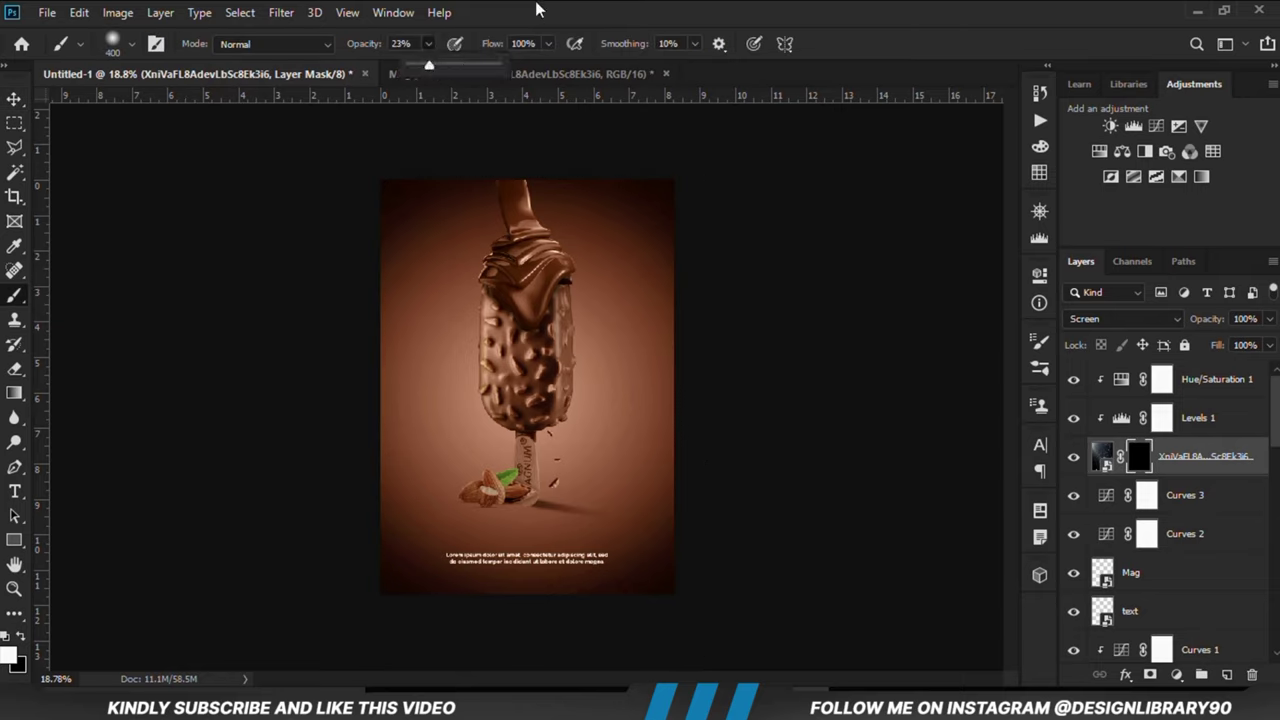
key(bracketright)
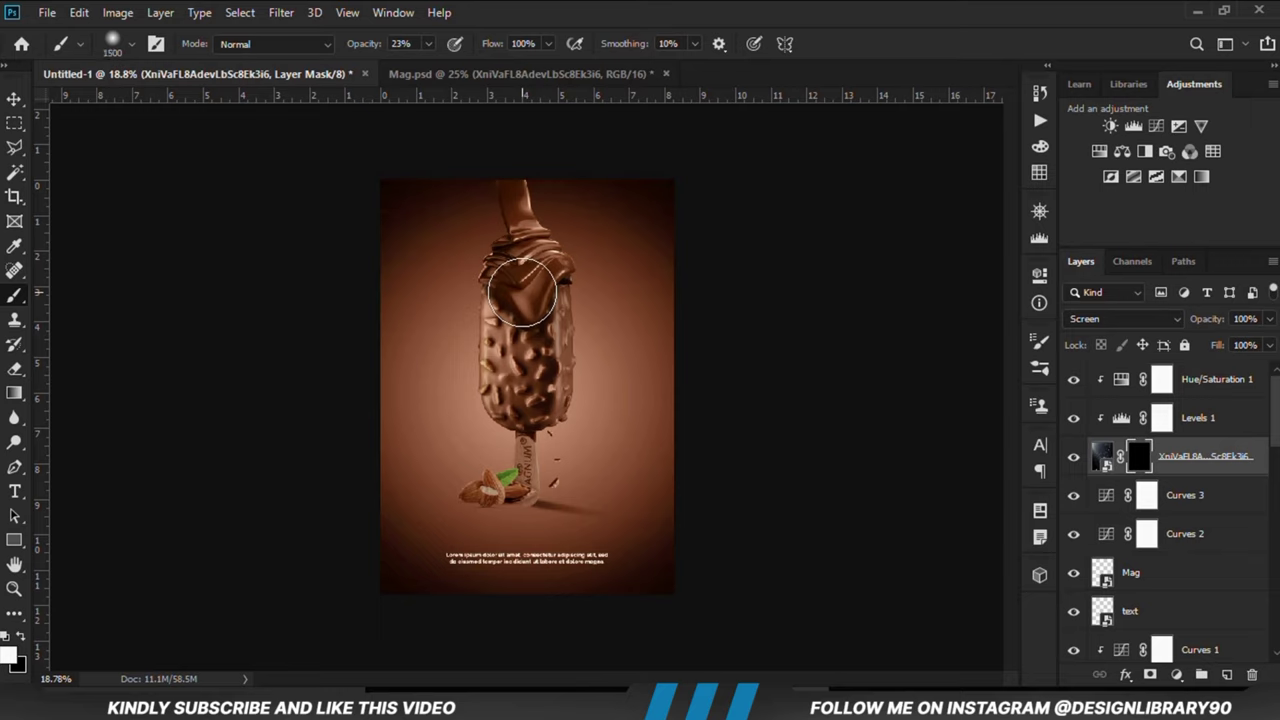
key(bracketright)
key(bracketright)
key(bracketright)
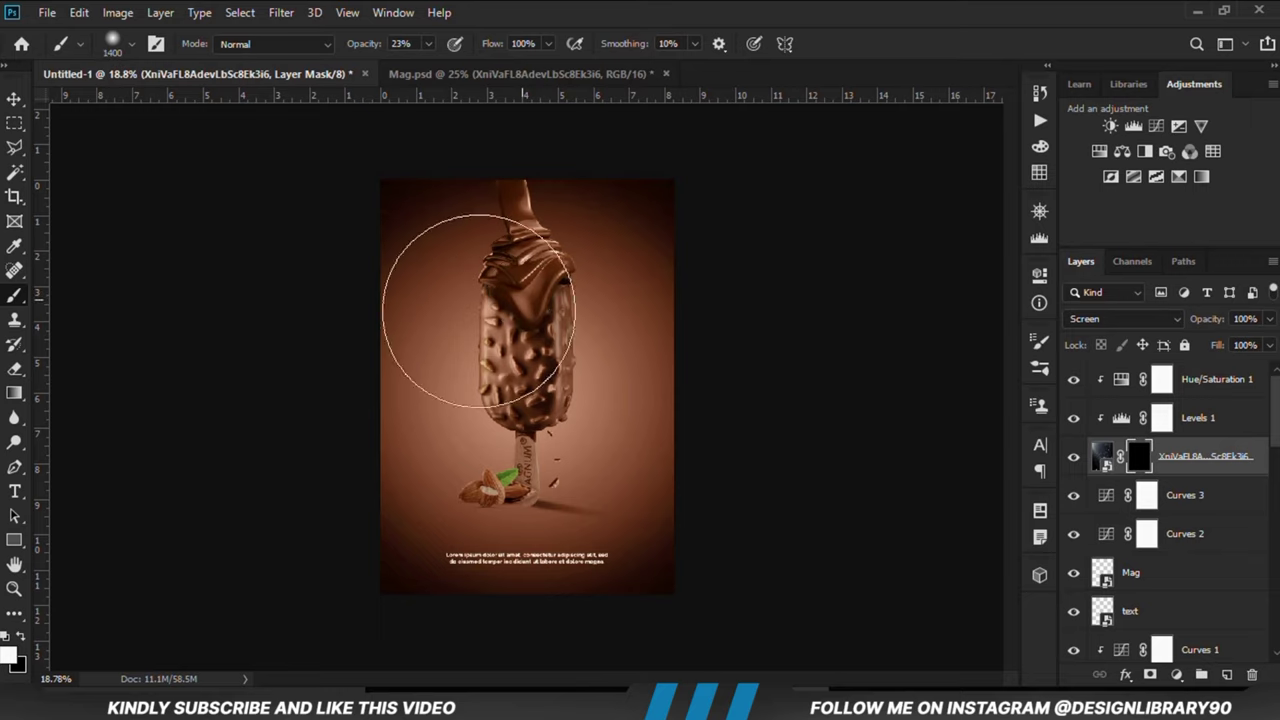
click(10, 655)
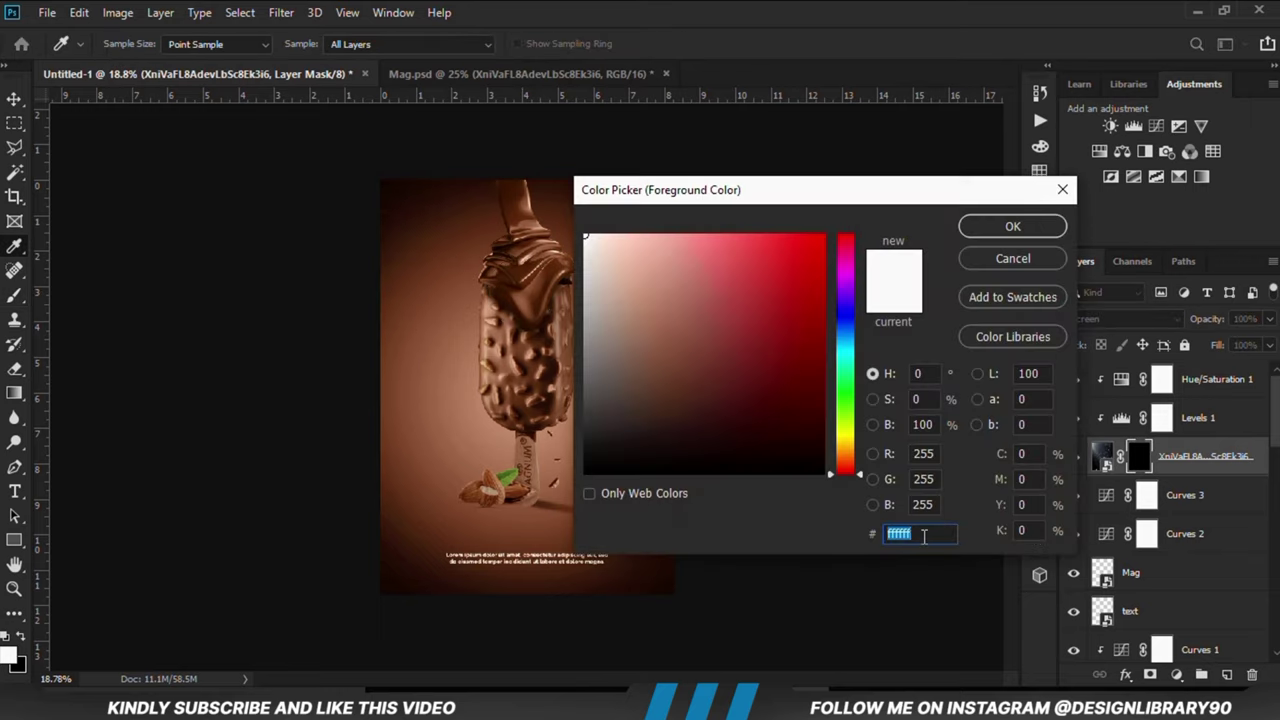
click(972, 228)
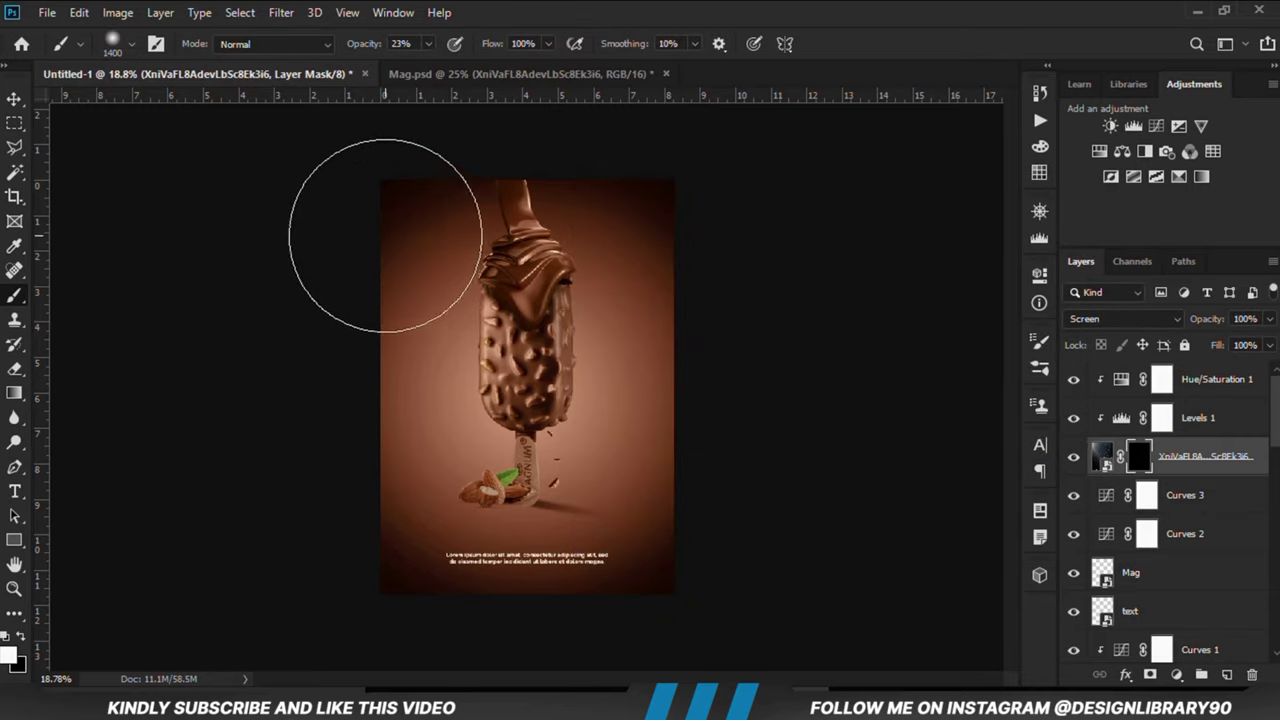
Paint white on the dust-particle mask over the poster's upper-left corner and left side, compare before and after, and deselect the layer.
mouse_move(401, 227)
mouse_down()
mouse_move(443, 229)
mouse_move(429, 251)
mouse_up()
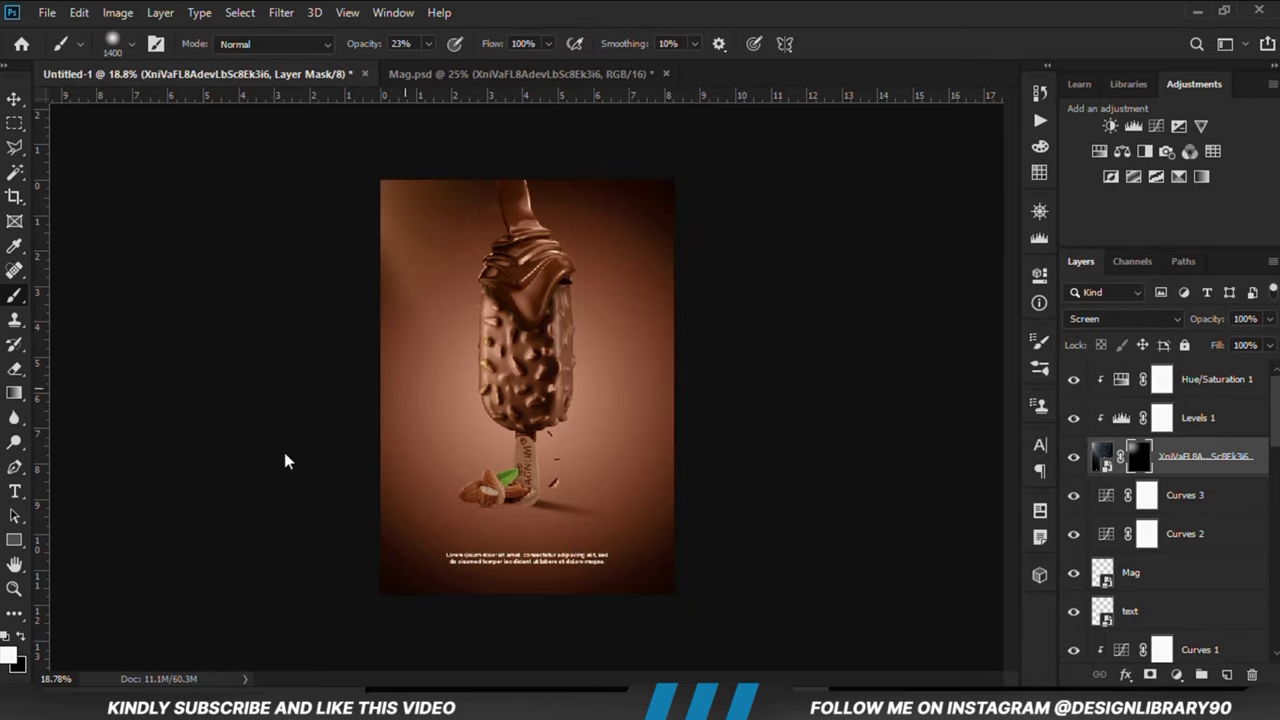
drag(329, 374, 460, 237)
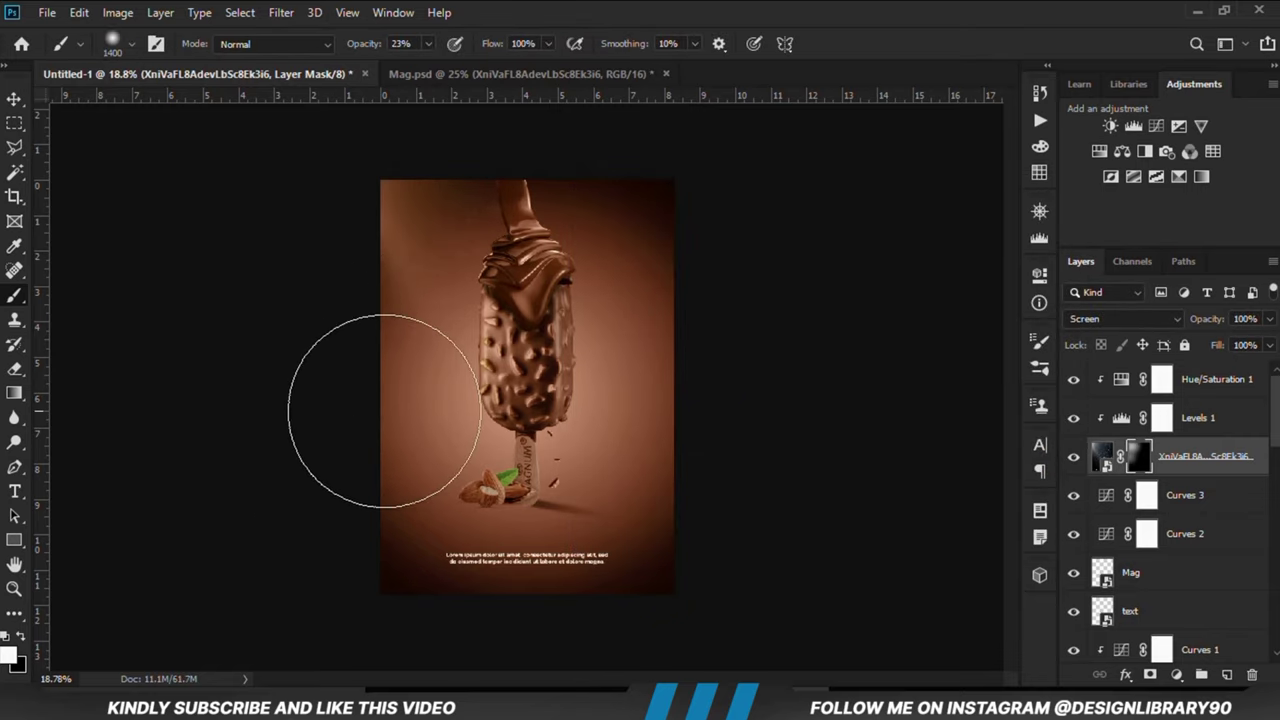
click(1073, 460)
click(1073, 460)
click(14, 99)
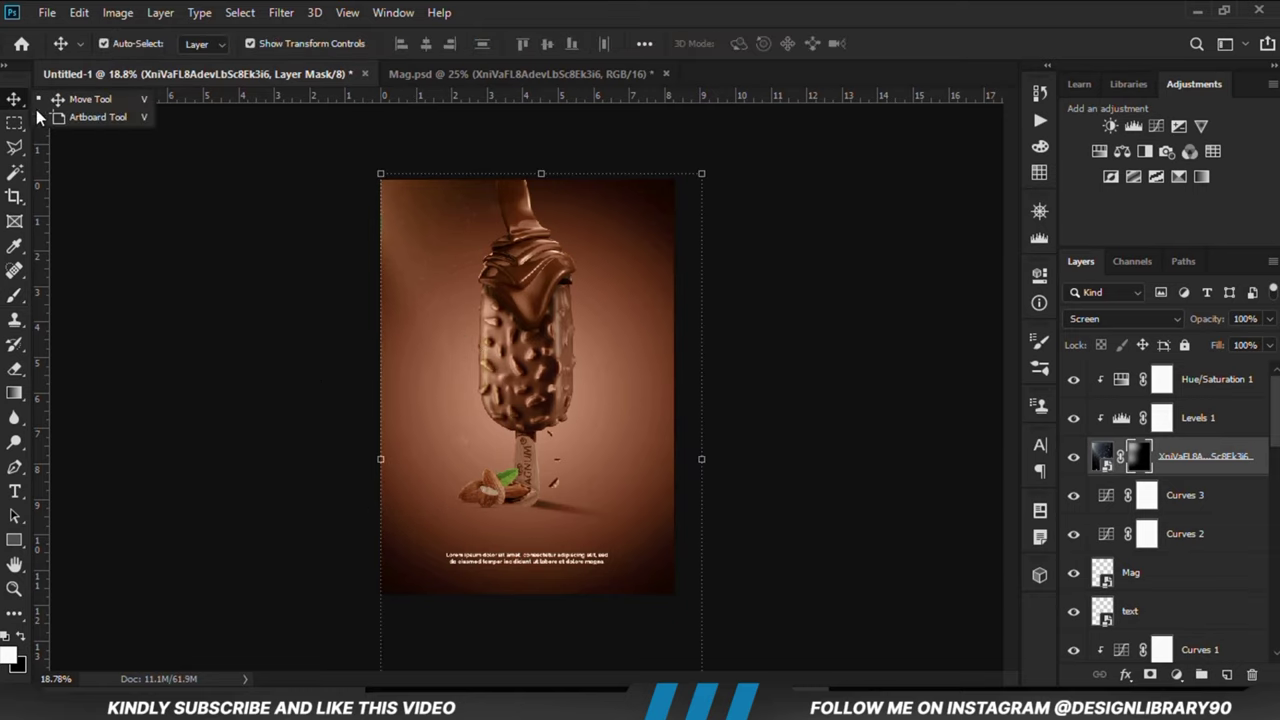
click(90, 99)
click(160, 343)
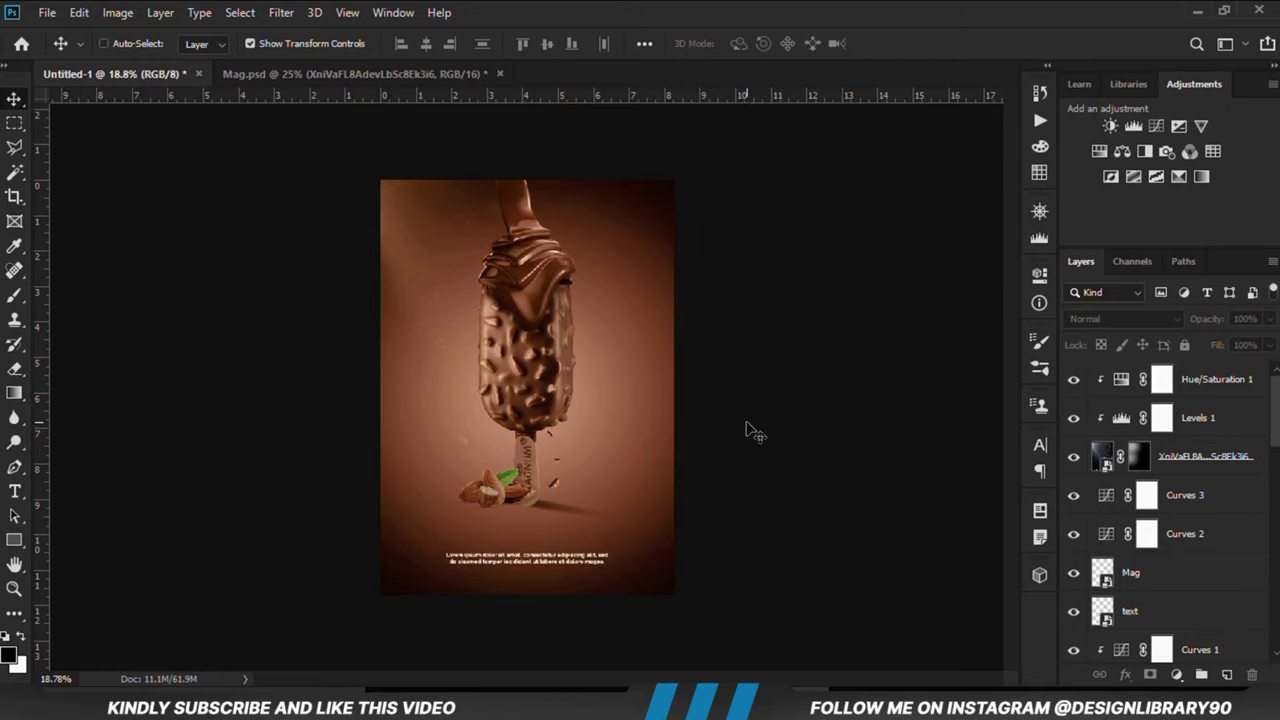
Stamp all visible layers into a new top layer and convert it to a smart object.
key(ctrl+plus)
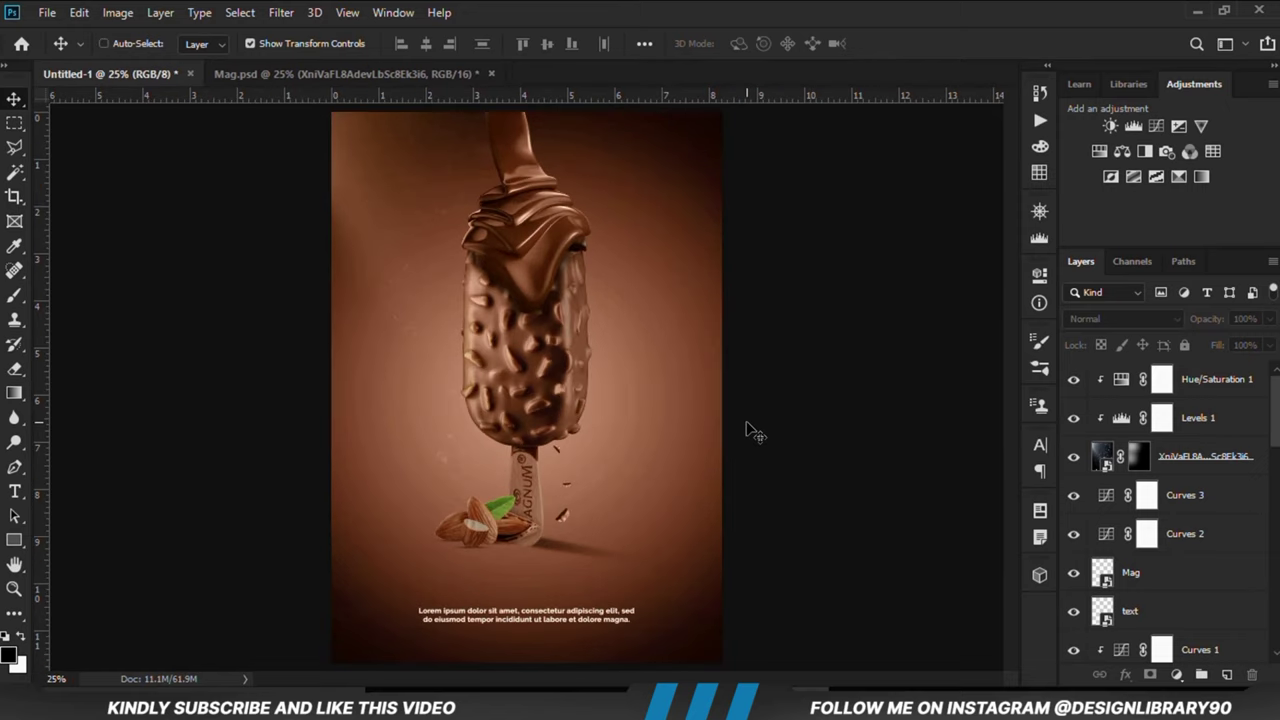
key(ctrl+shift+alt+e)
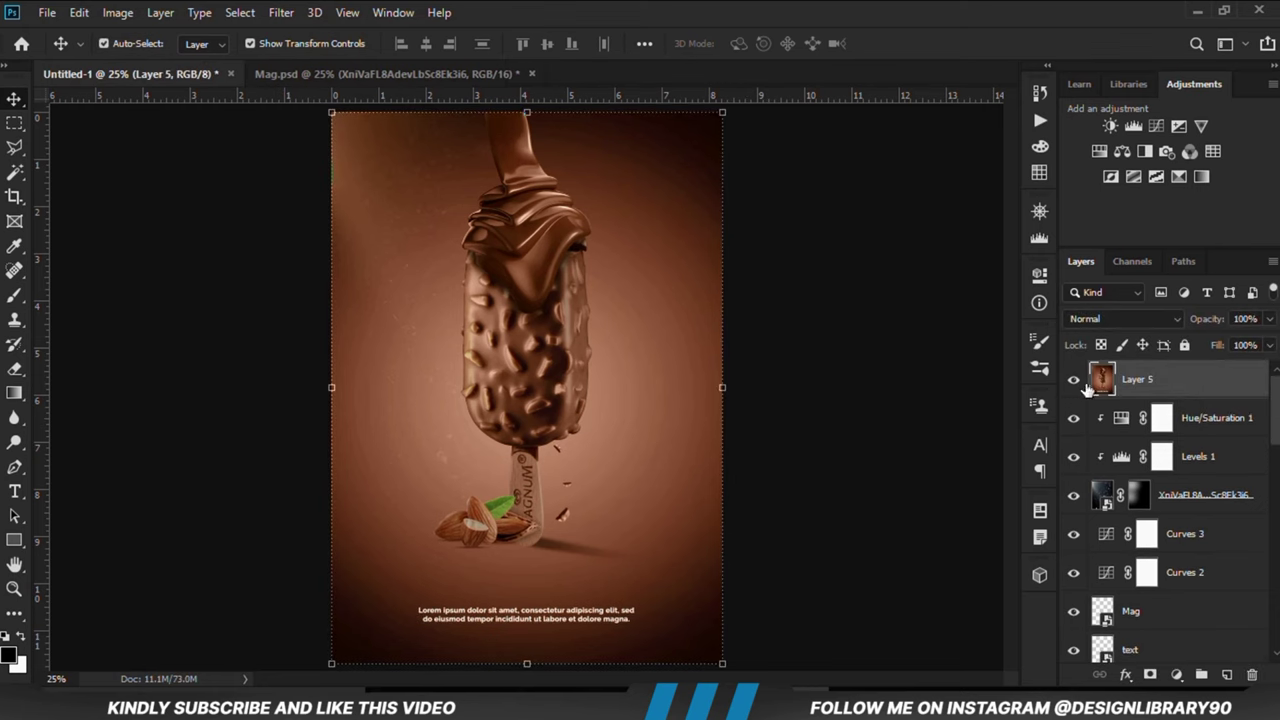
right_click(1155, 393)
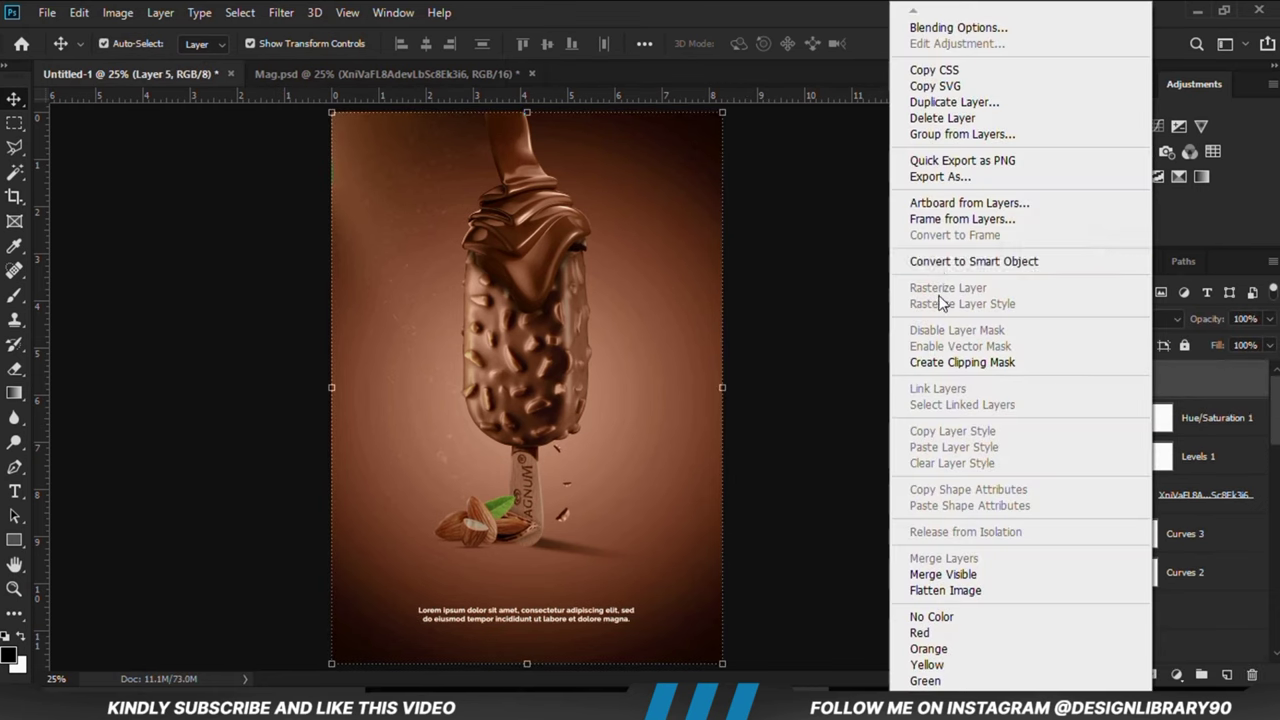
click(1000, 256)
Open the Camera Raw Filter on Layer 5 and set Exposure +0.15, Contrast +16, Highlights +4 and Shadows -17.
click(281, 12)
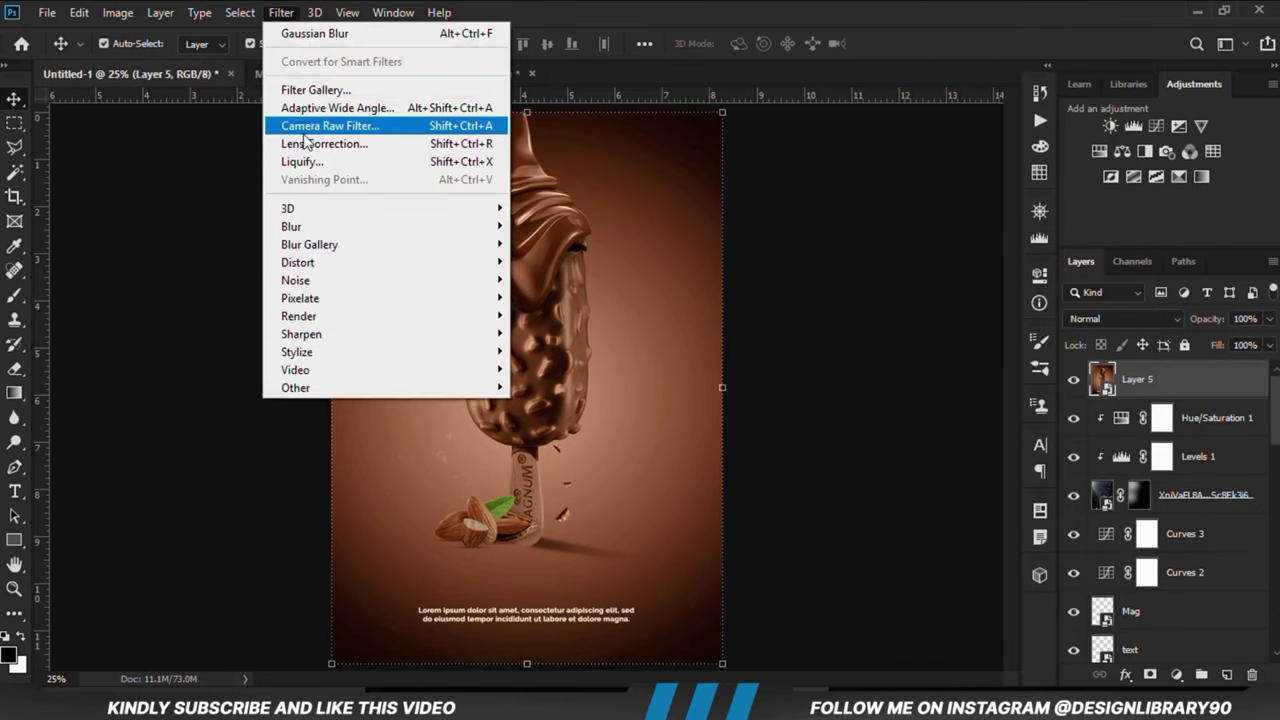
click(305, 125)
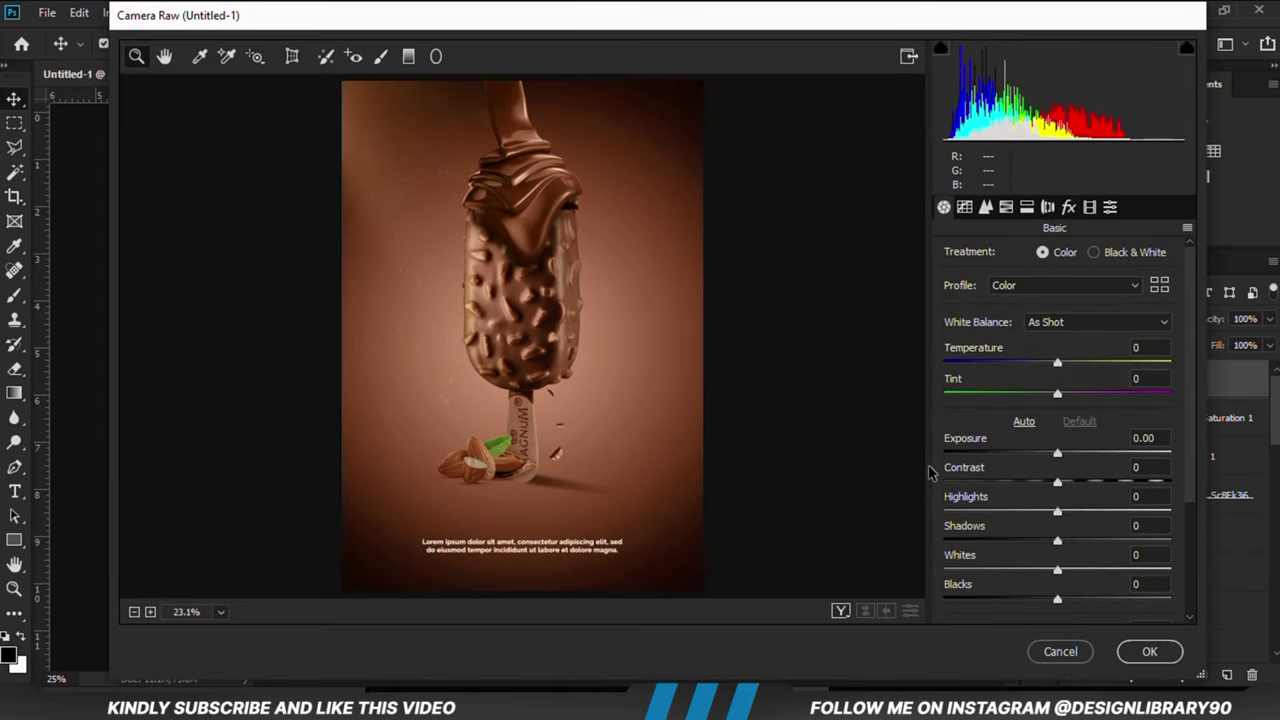
click(1058, 455)
drag(1058, 455, 1040, 545)
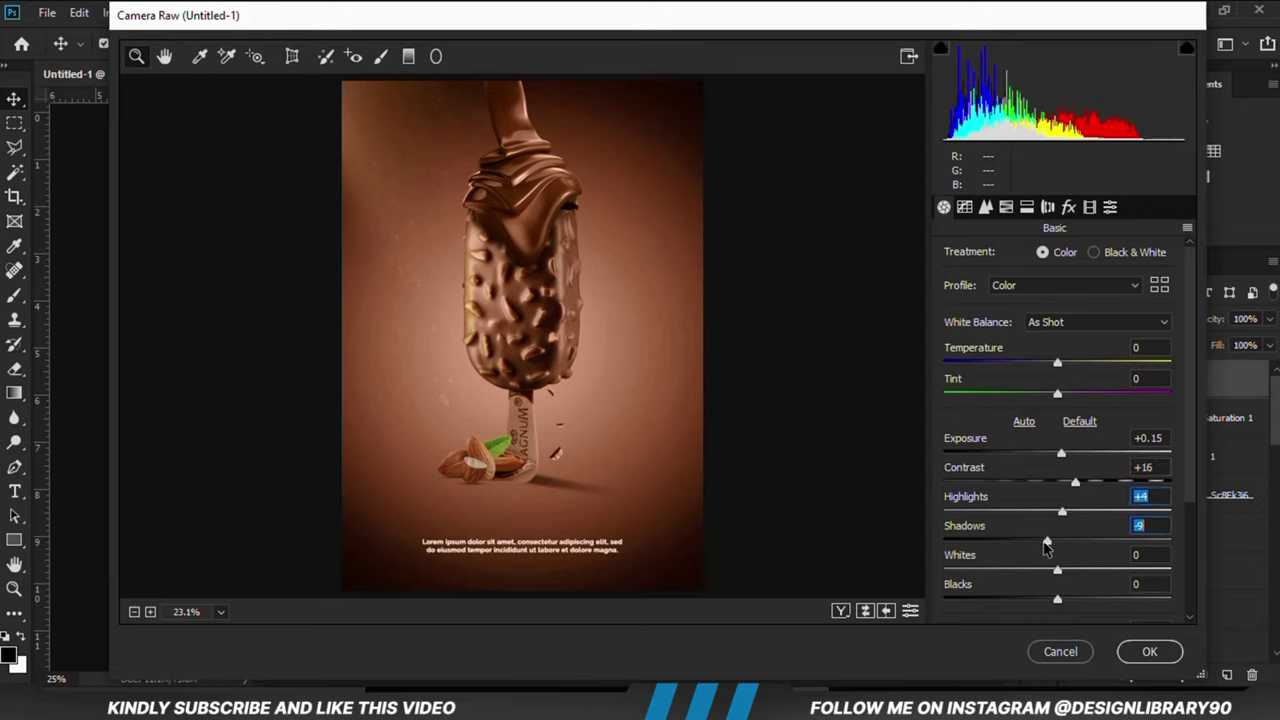
scroll(1070, 500, down, 2)
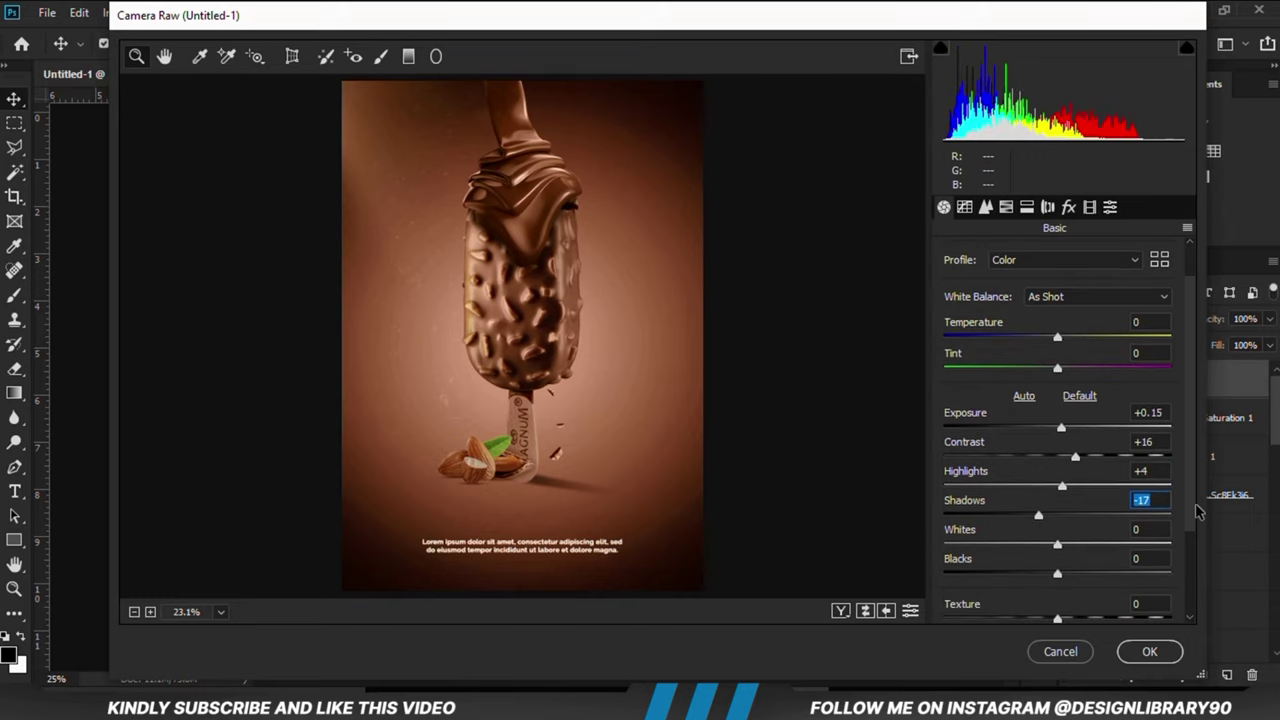
Set Whites +14, Blacks -12, Texture +19 and Clarity +8, apply the Camera Raw filter, and compare the poster before and after.
drag(1066, 510, 1070, 511)
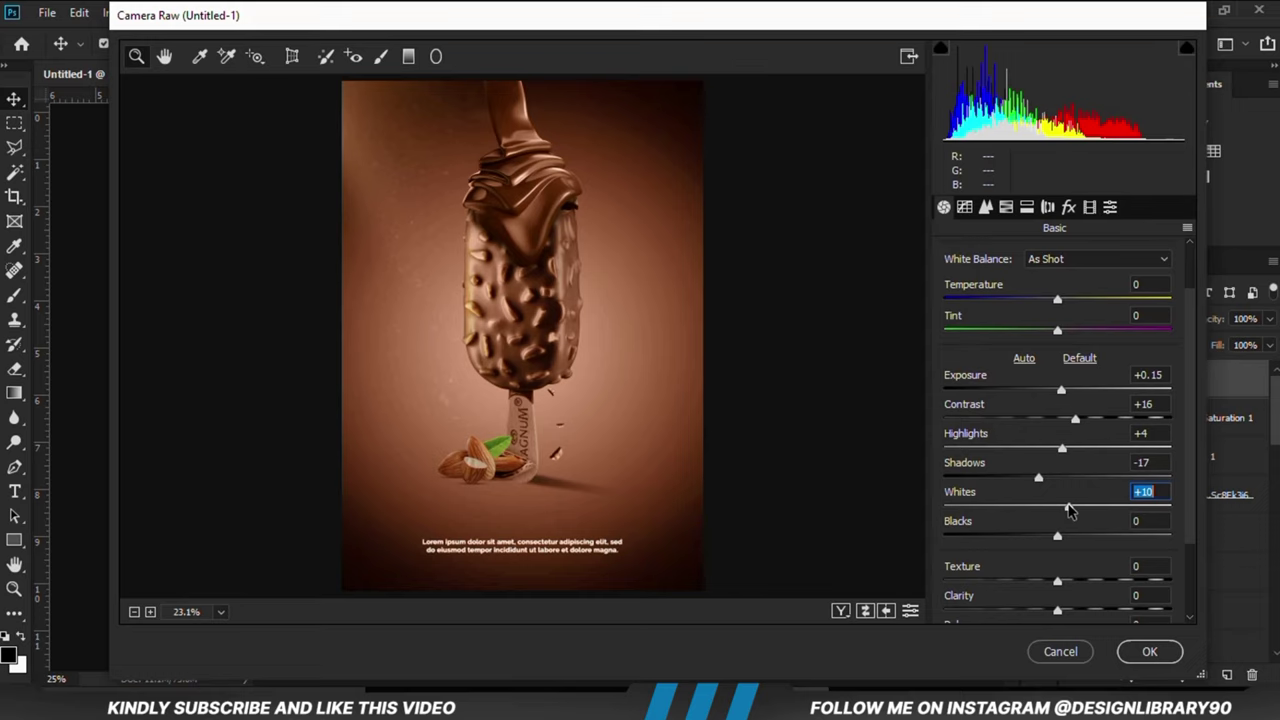
drag(1069, 510, 1069, 585)
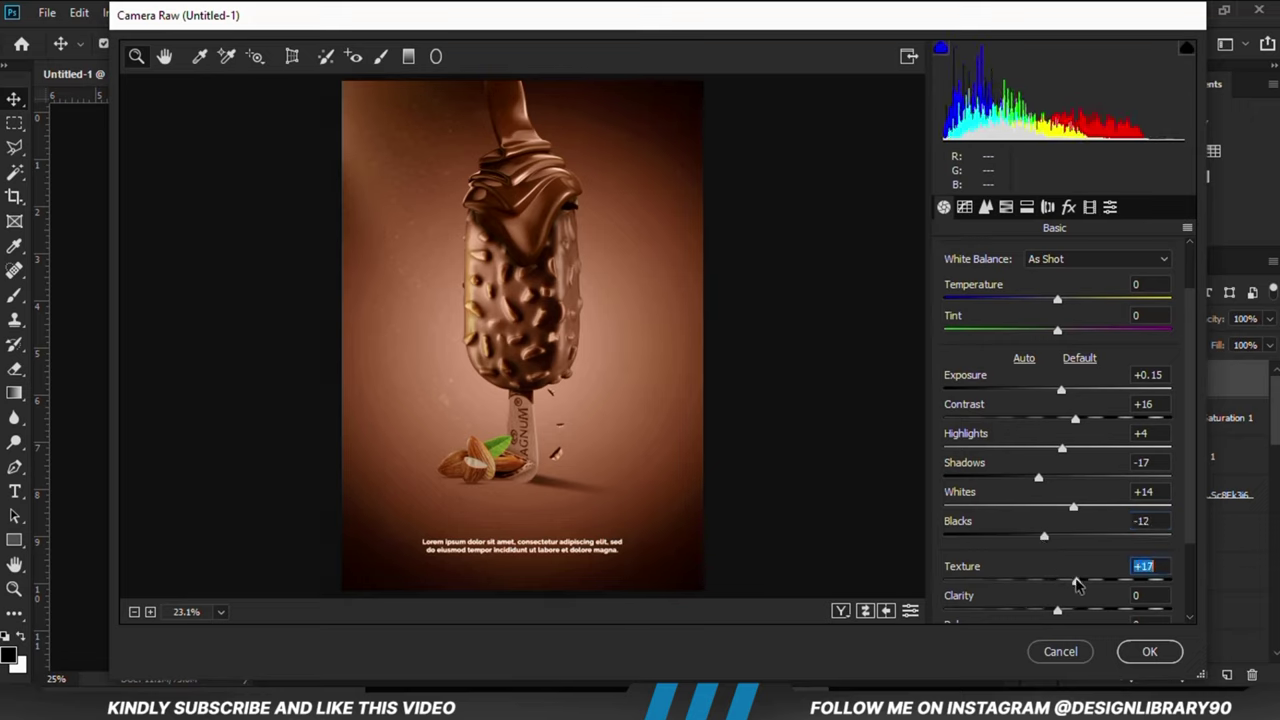
drag(1057, 610, 1064, 612)
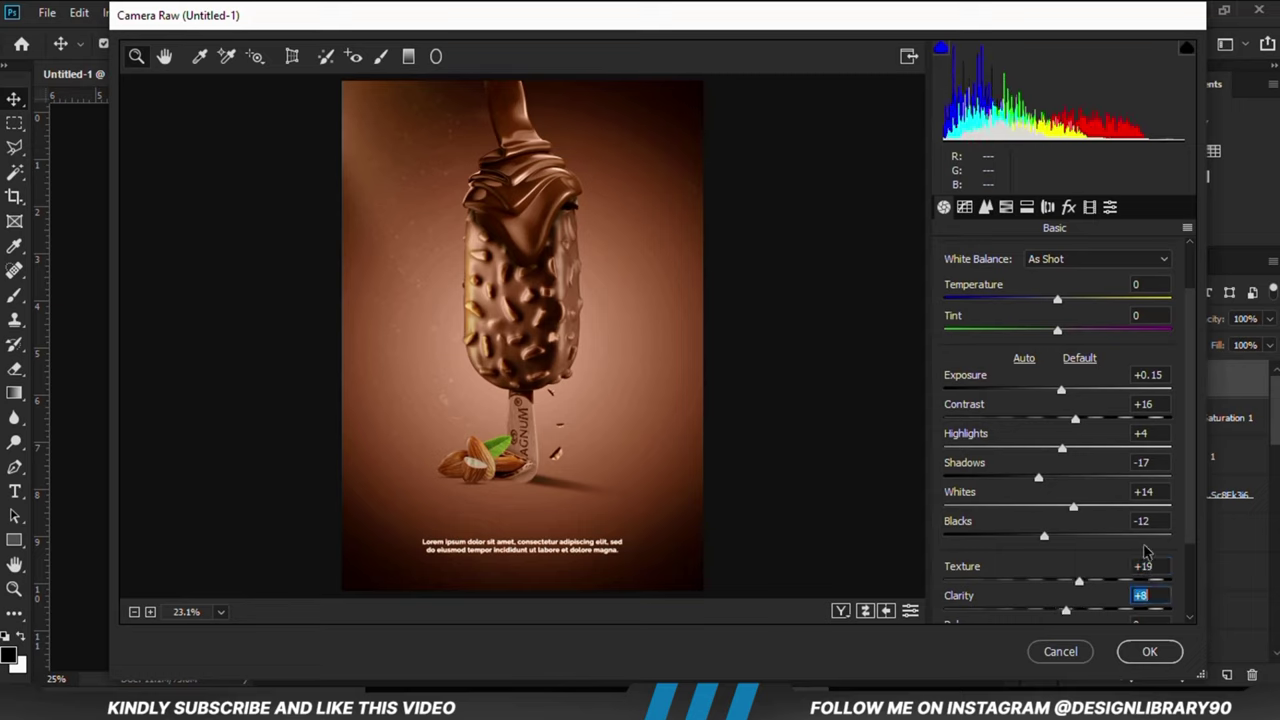
click(1149, 651)
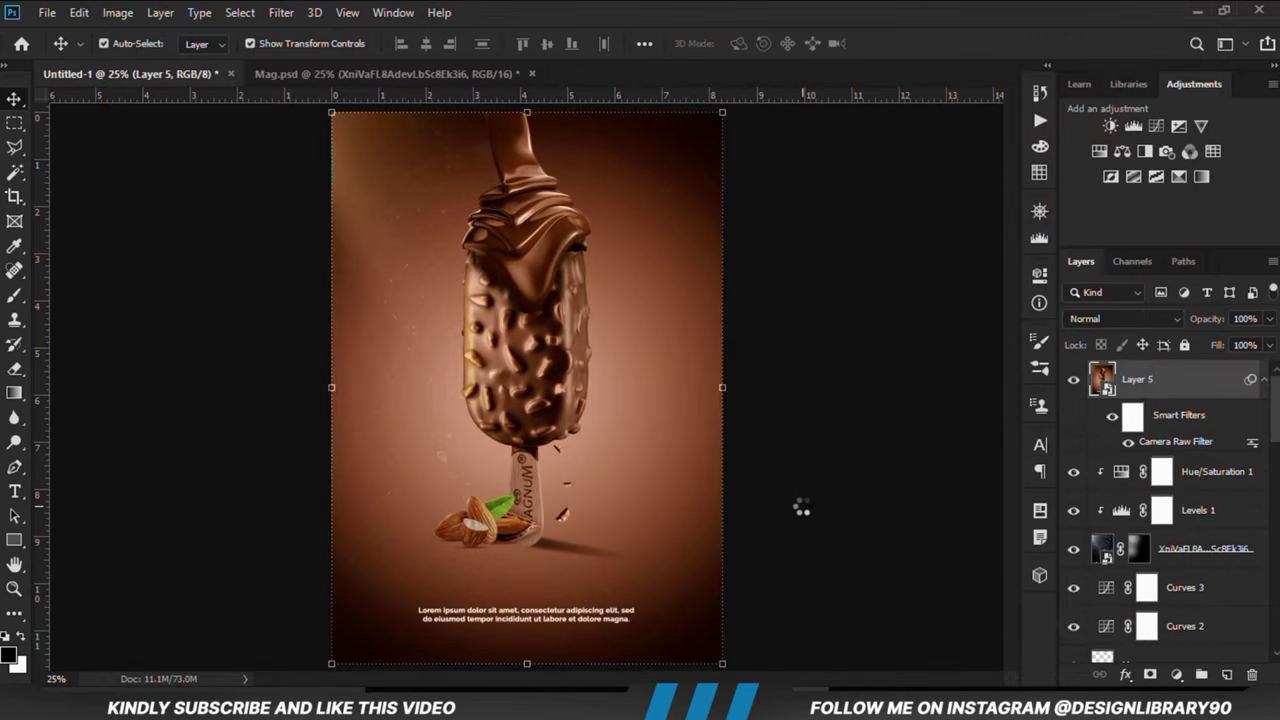
click(1074, 384)
click(878, 449)
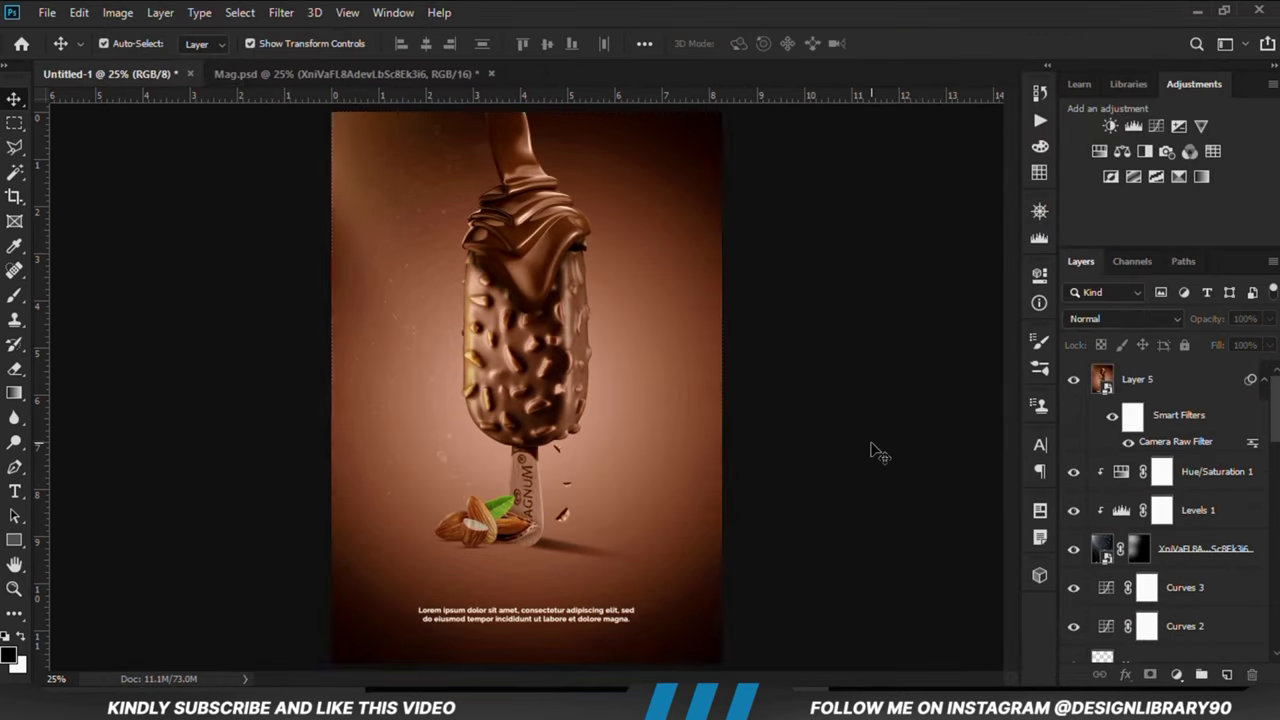
scroll(866, 464, down, 2)
scroll(866, 460, up, 1)
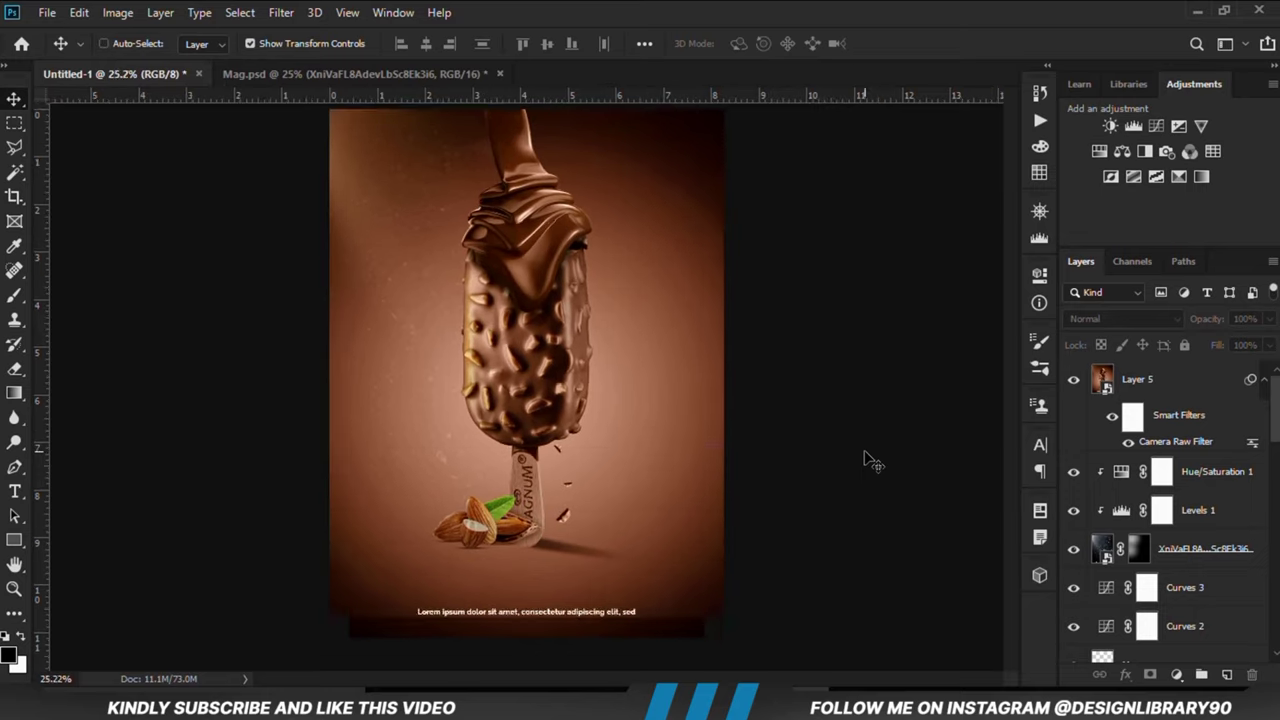